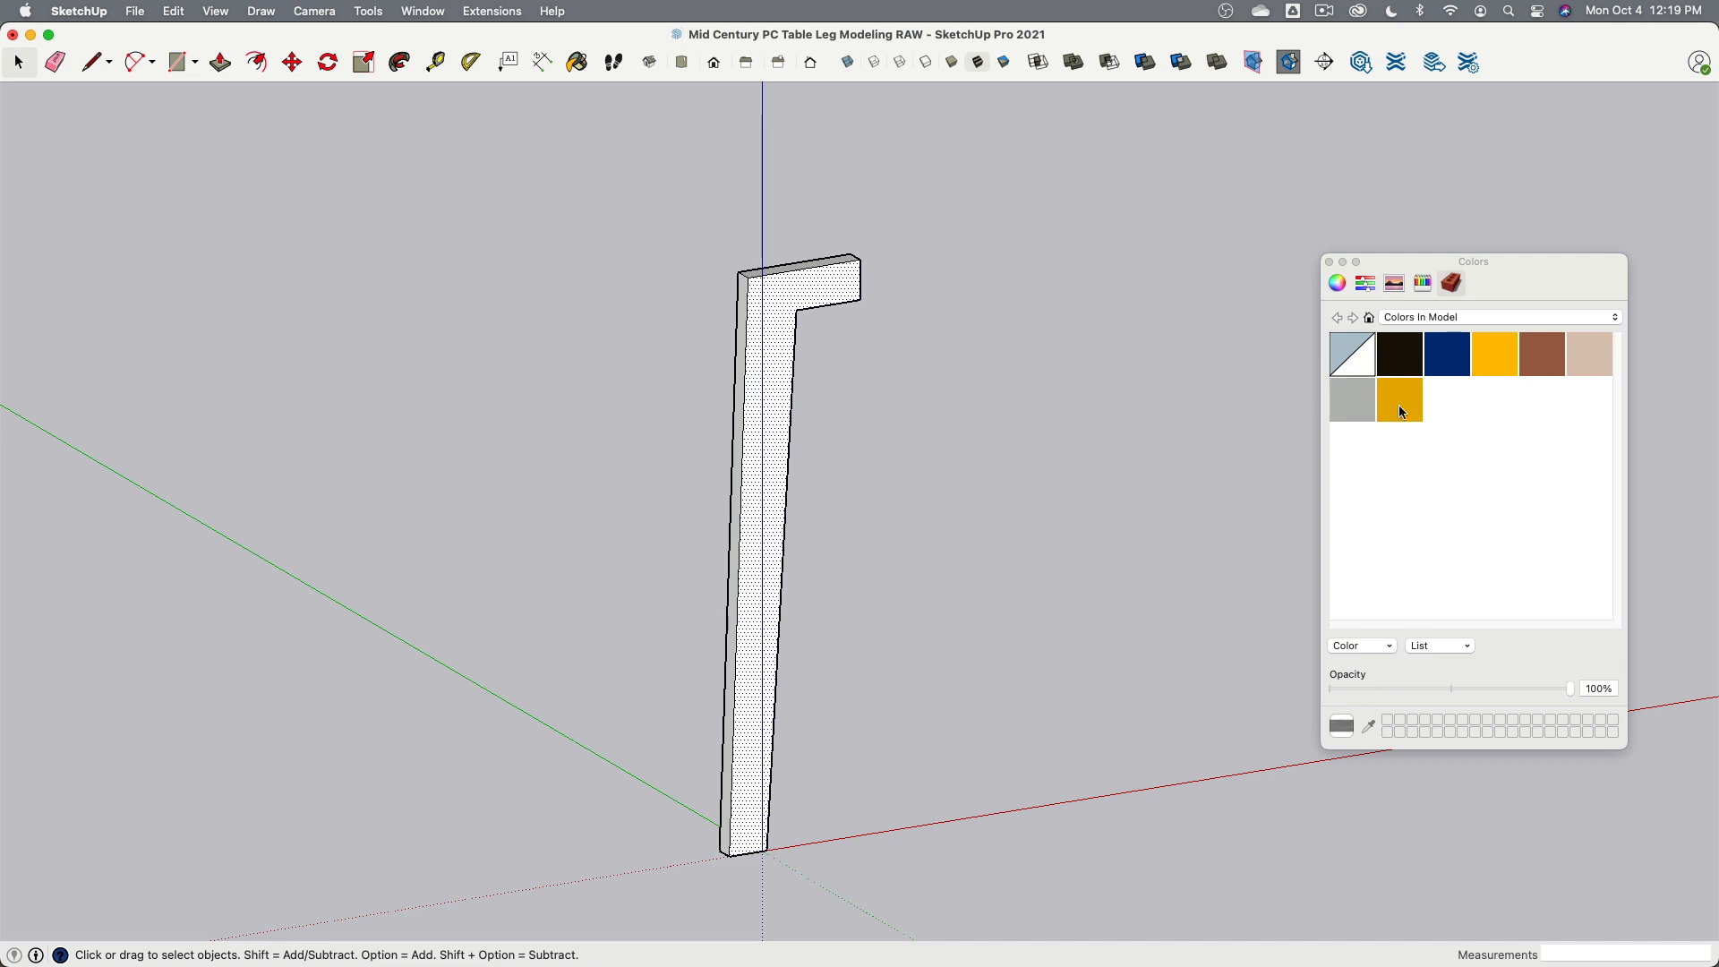
# - Try yellow and gray colors on the leg's front face before restoring its default material
pyautogui.click(777, 315)
pyautogui.click(1493, 355)
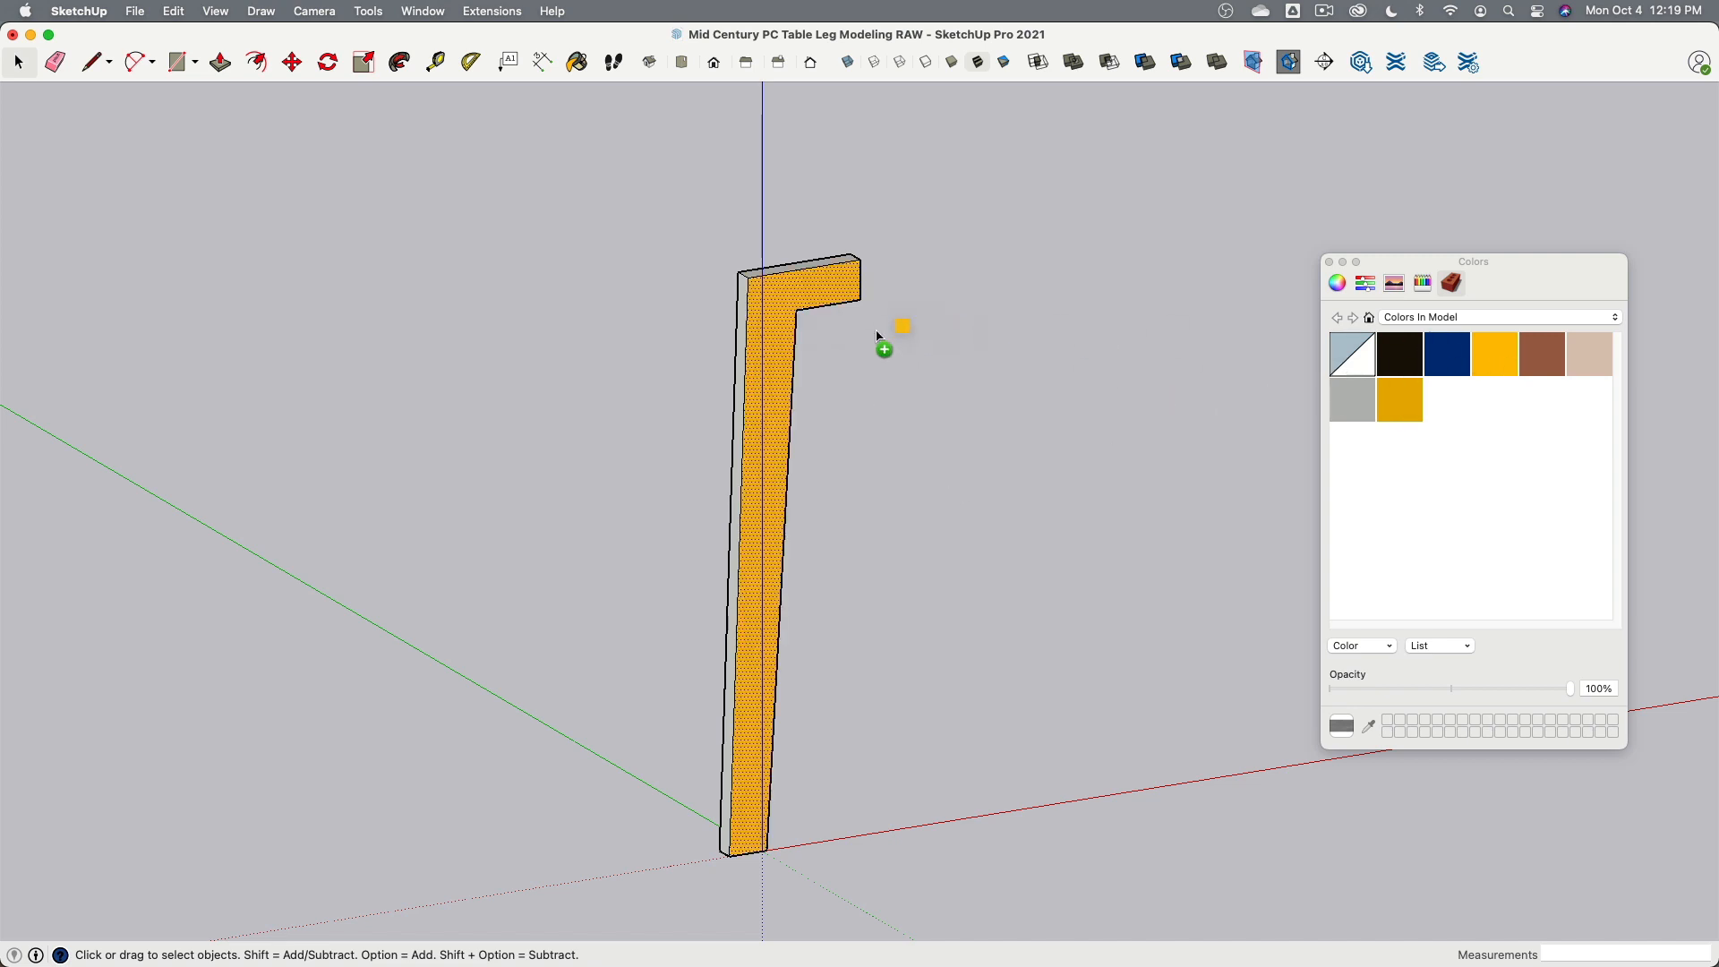
pyautogui.click(822, 297)
pyautogui.click(1352, 403)
pyautogui.click(779, 307)
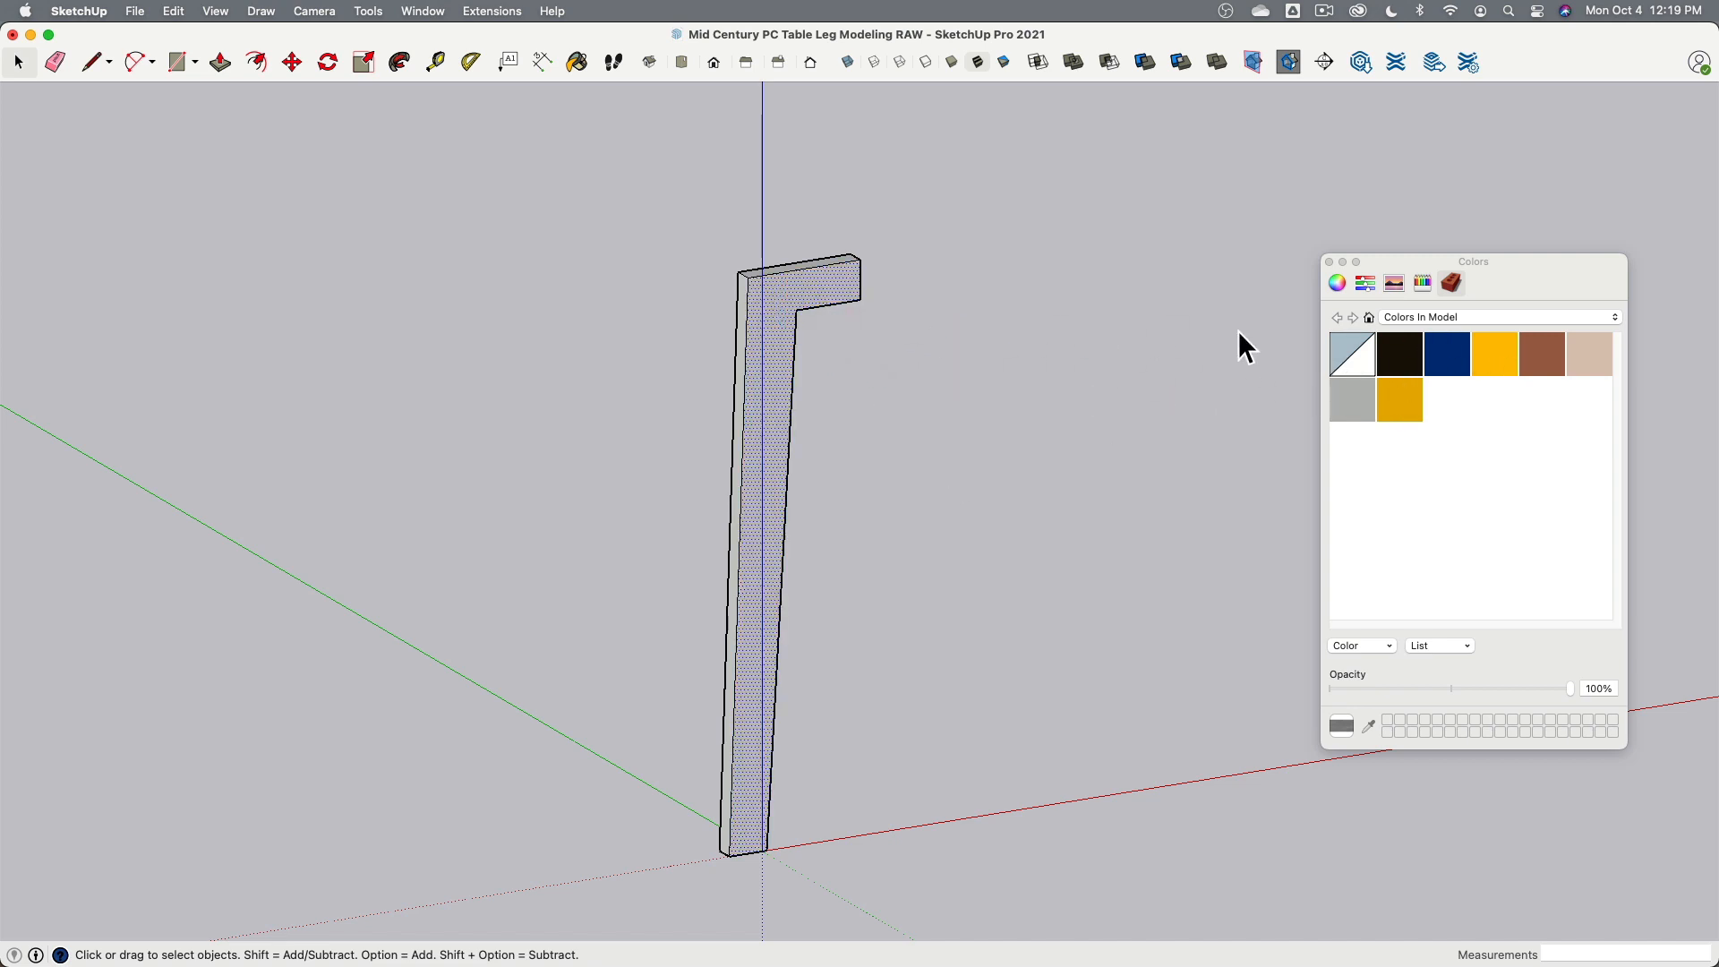
pyautogui.click(1359, 353)
pyautogui.click(784, 304)
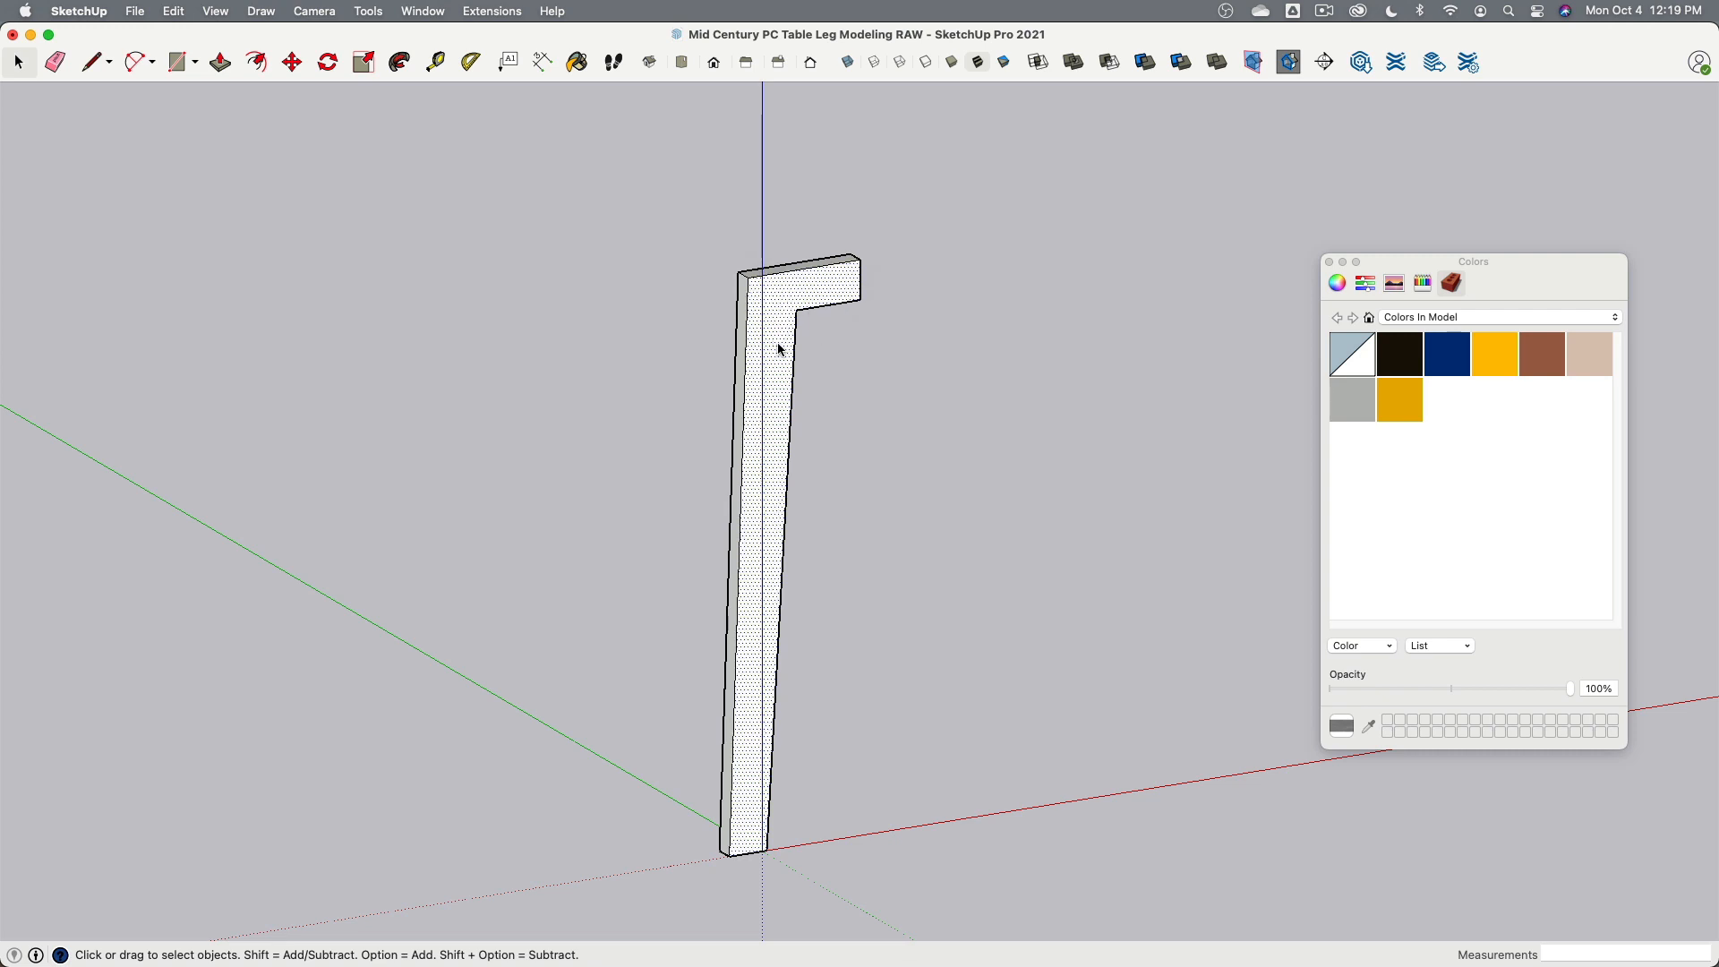
# - Create a new texture material in the model's colors from the Wood_2.png image, renaming it in the texture dialog
pyautogui.rightClick(1479, 448)
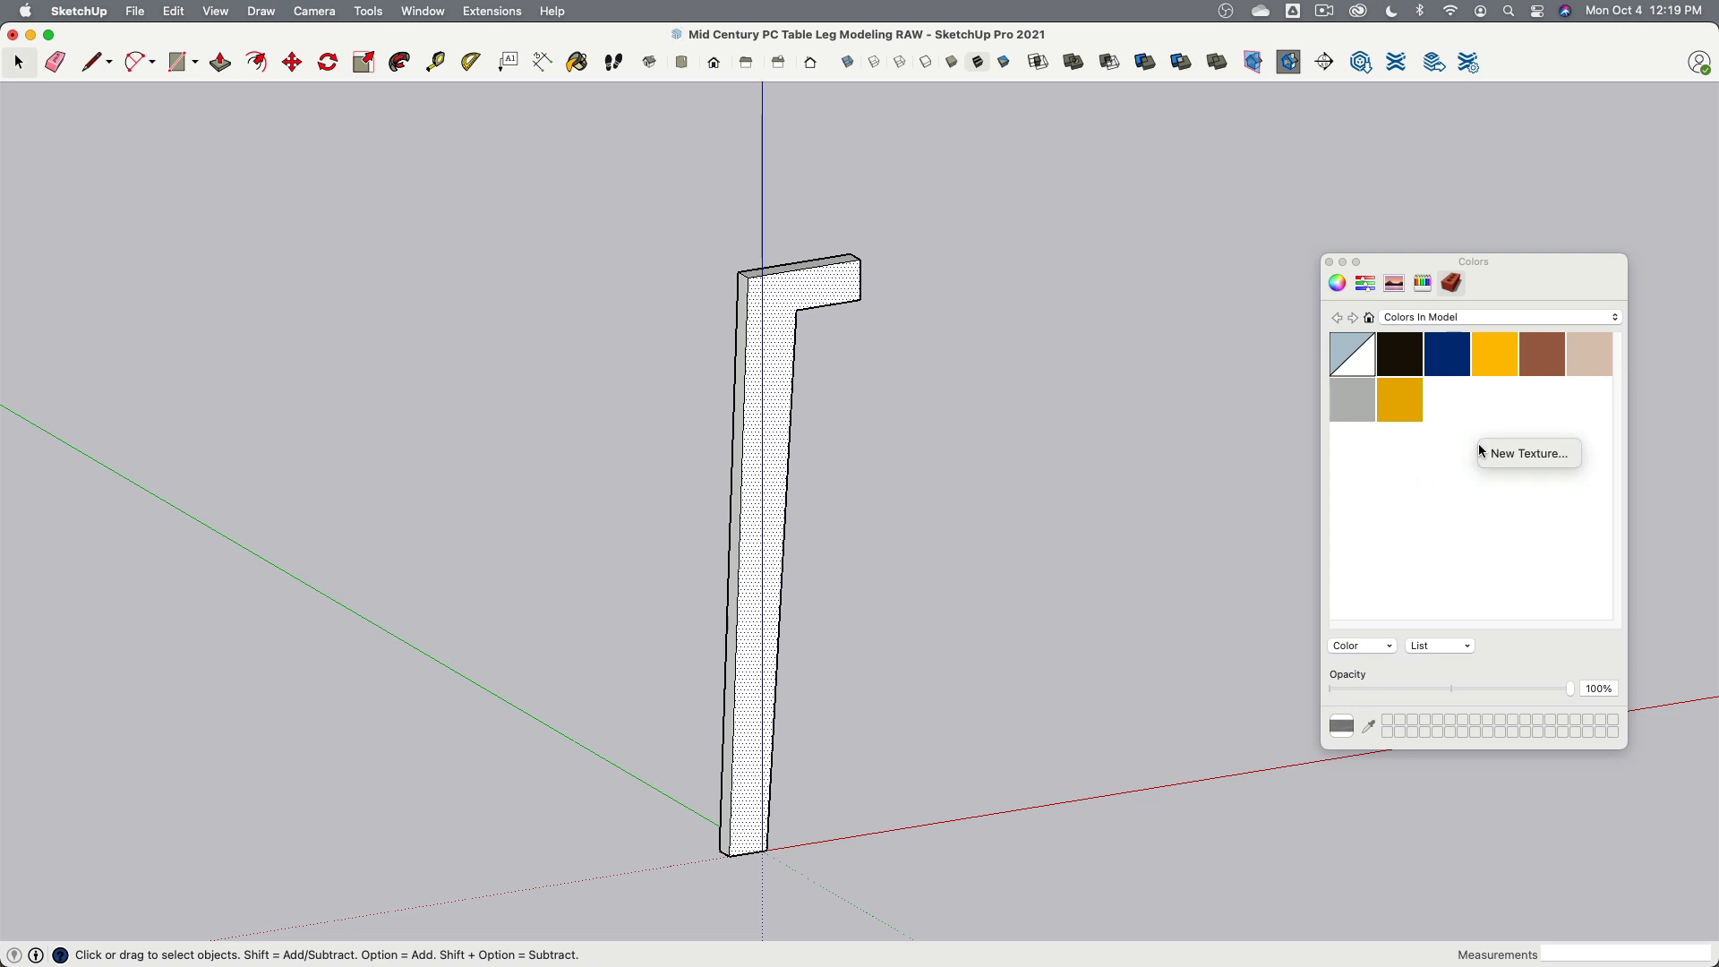
pyautogui.click(1488, 451)
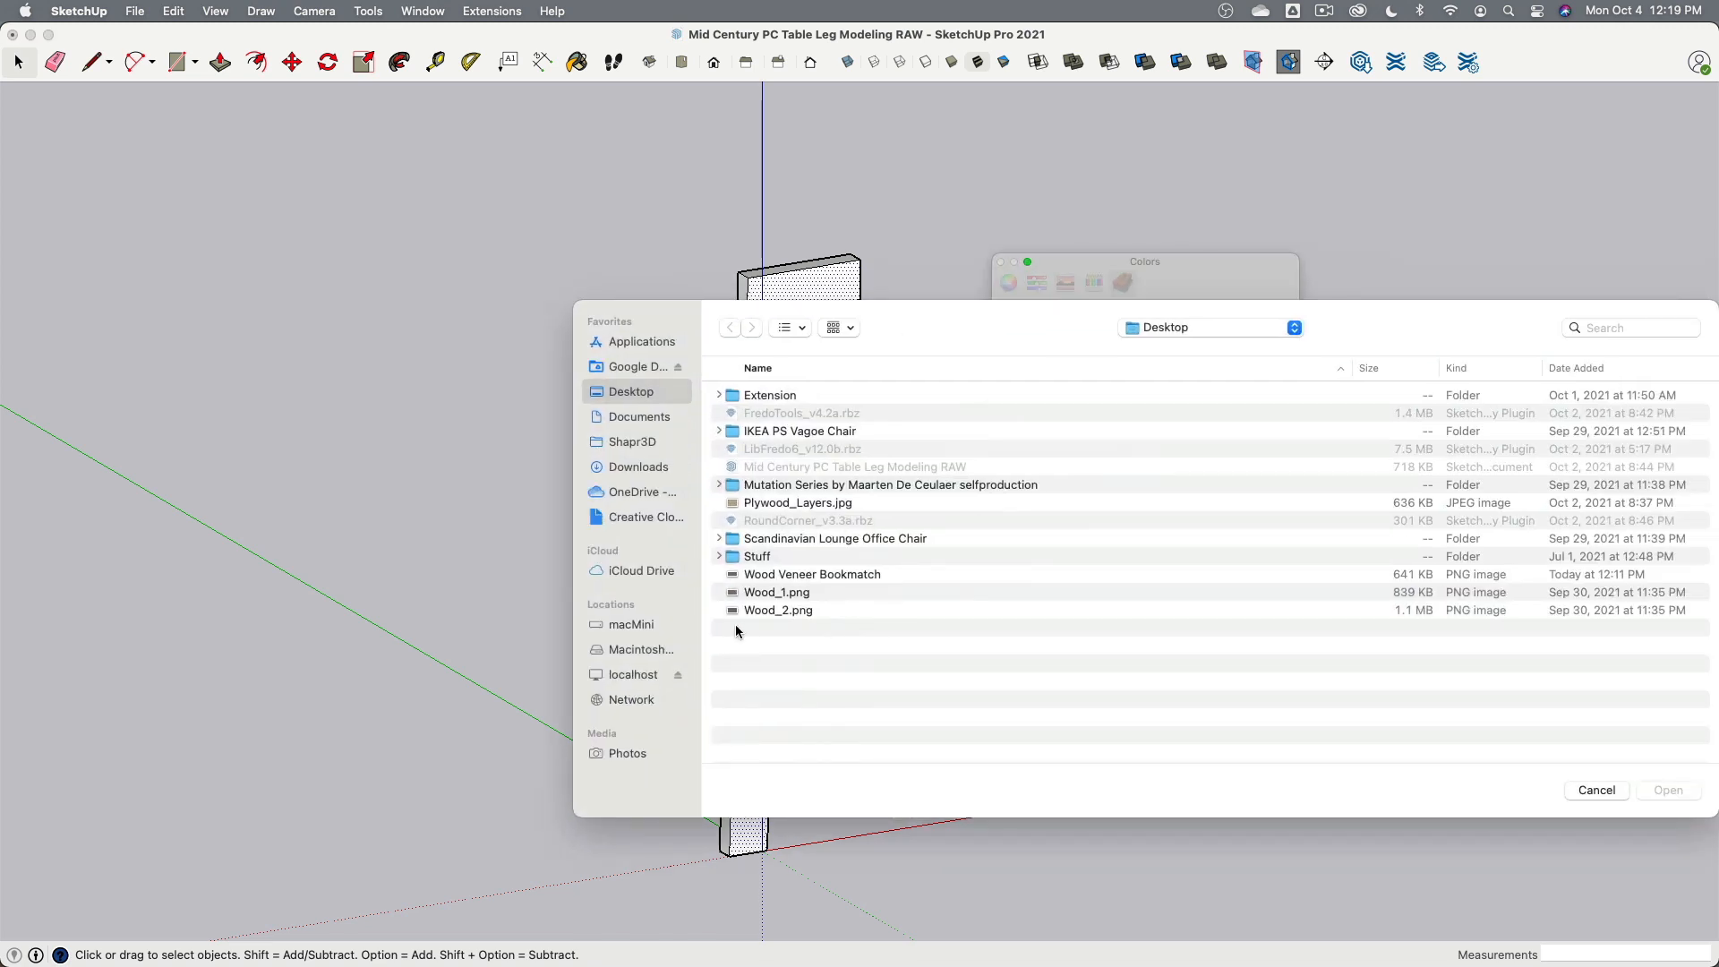
pyautogui.click(771, 613)
pyautogui.click(1640, 796)
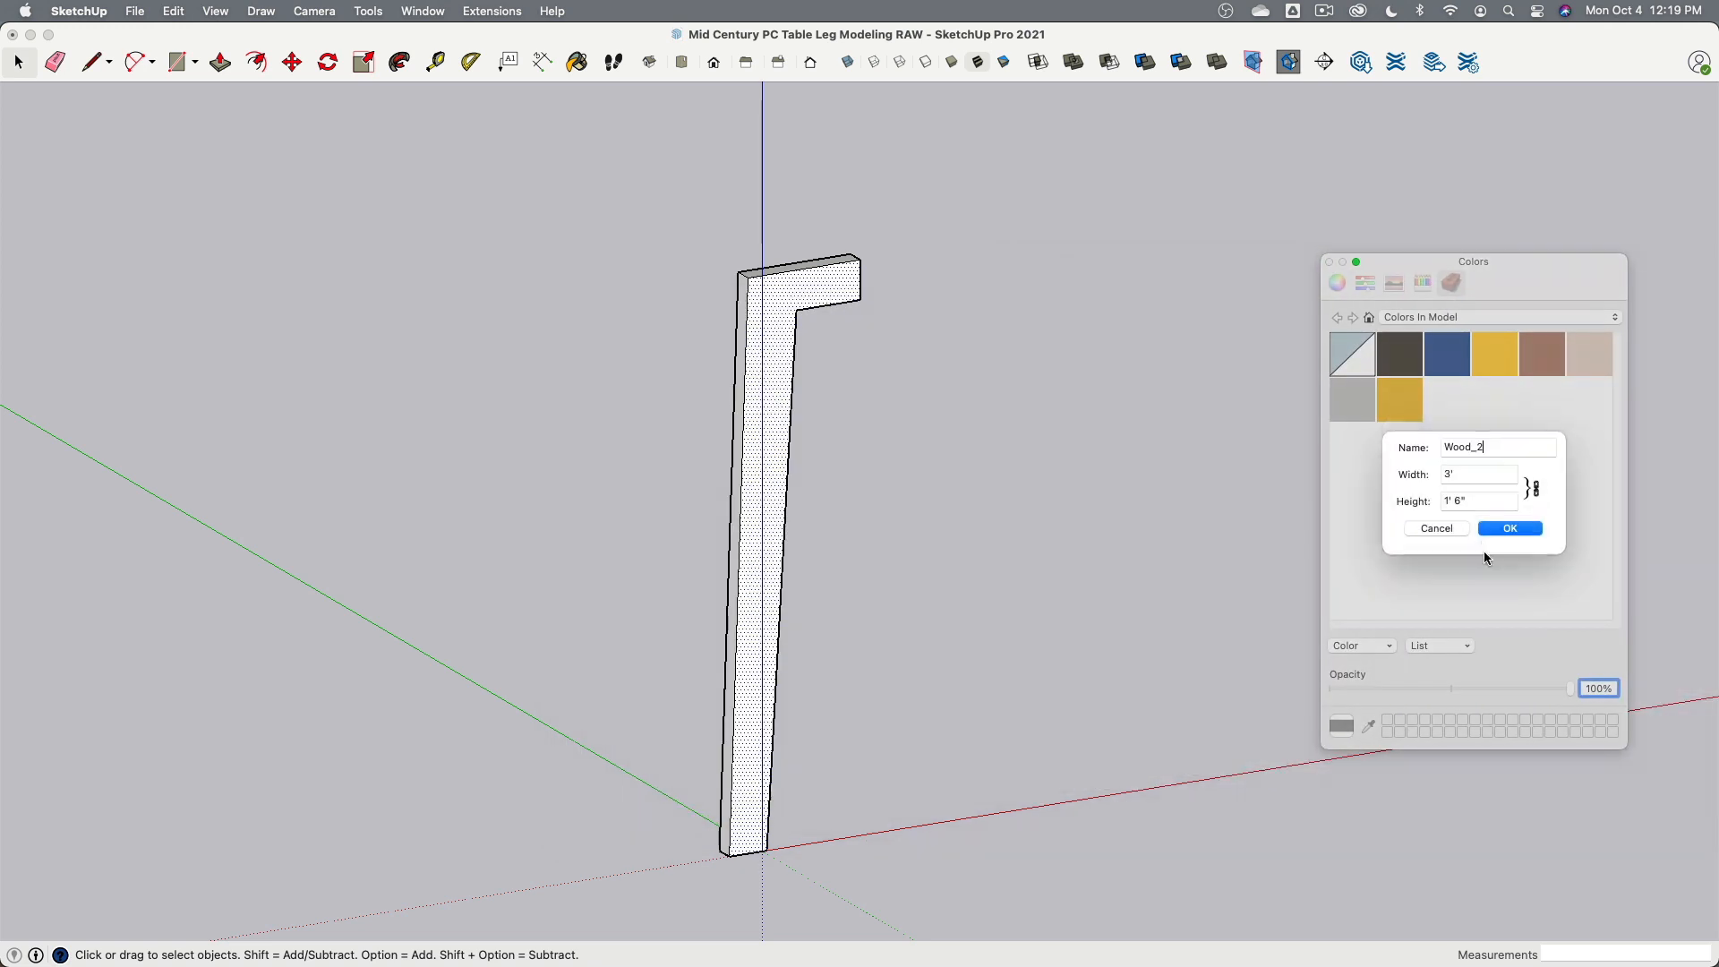
pyautogui.press('super+a')
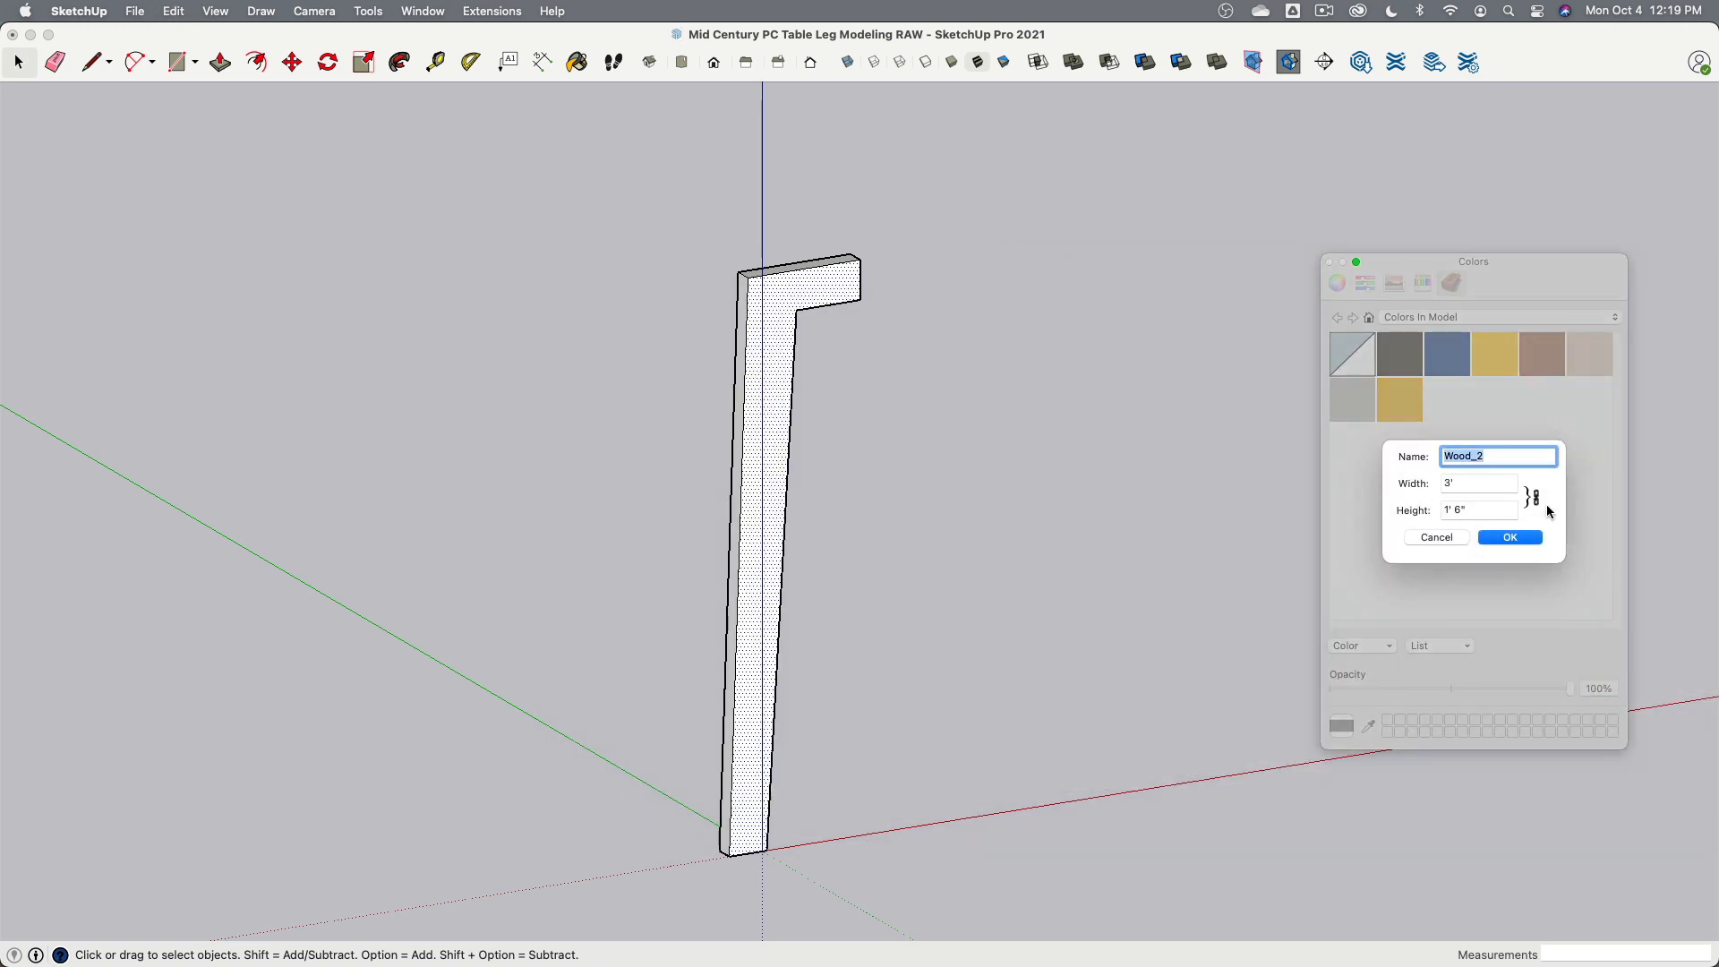
pyautogui.write('Woo')
pyautogui.click(1520, 537)
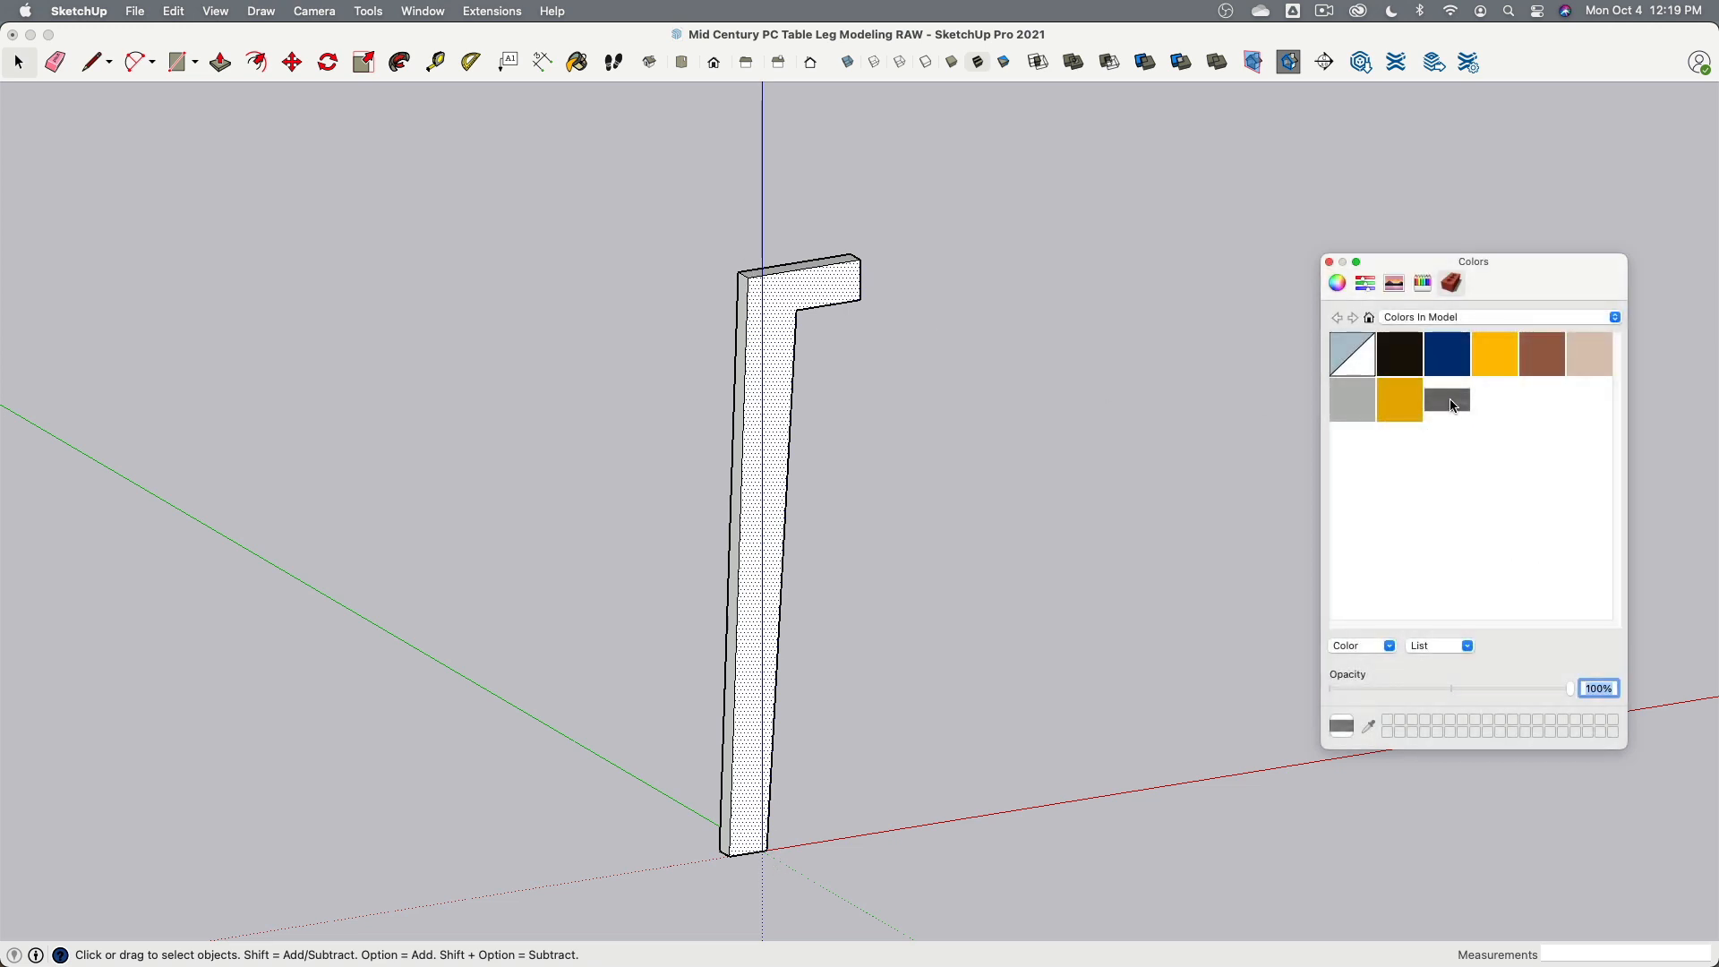
# - Apply the new wood texture to the leg's front face
pyautogui.moveTo(984, 349); pyautogui.dragTo(784, 308)
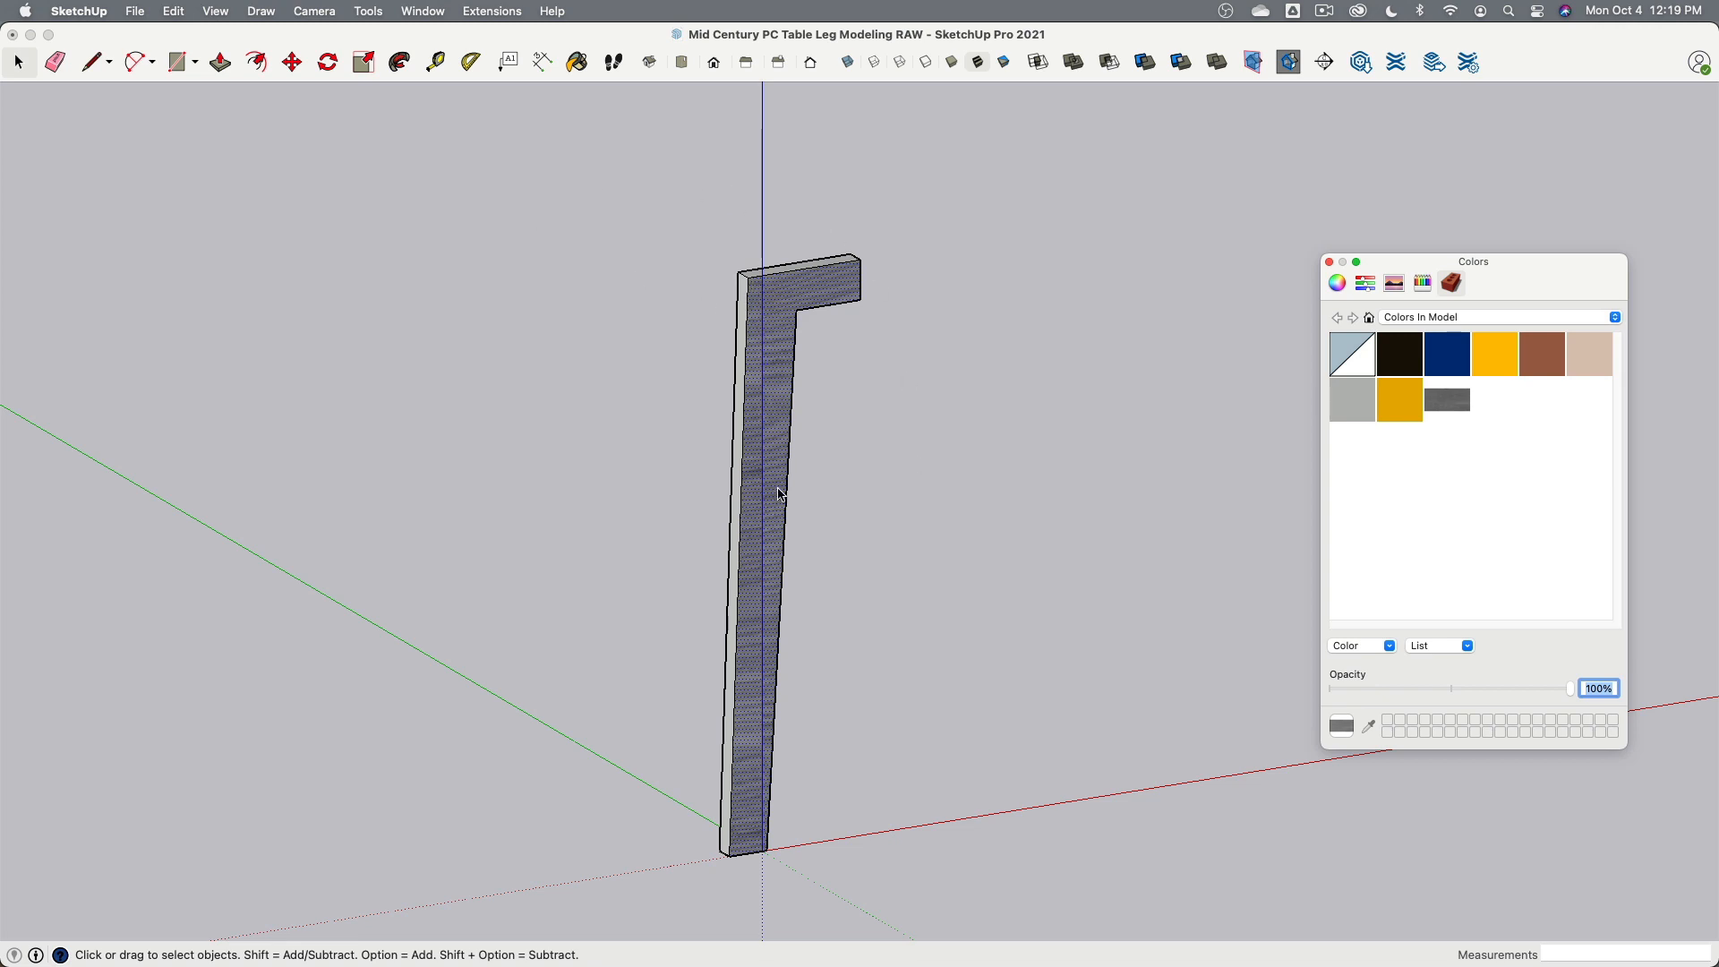
pyautogui.moveTo(780, 494); pyautogui.dragTo(784, 337, button='middle')
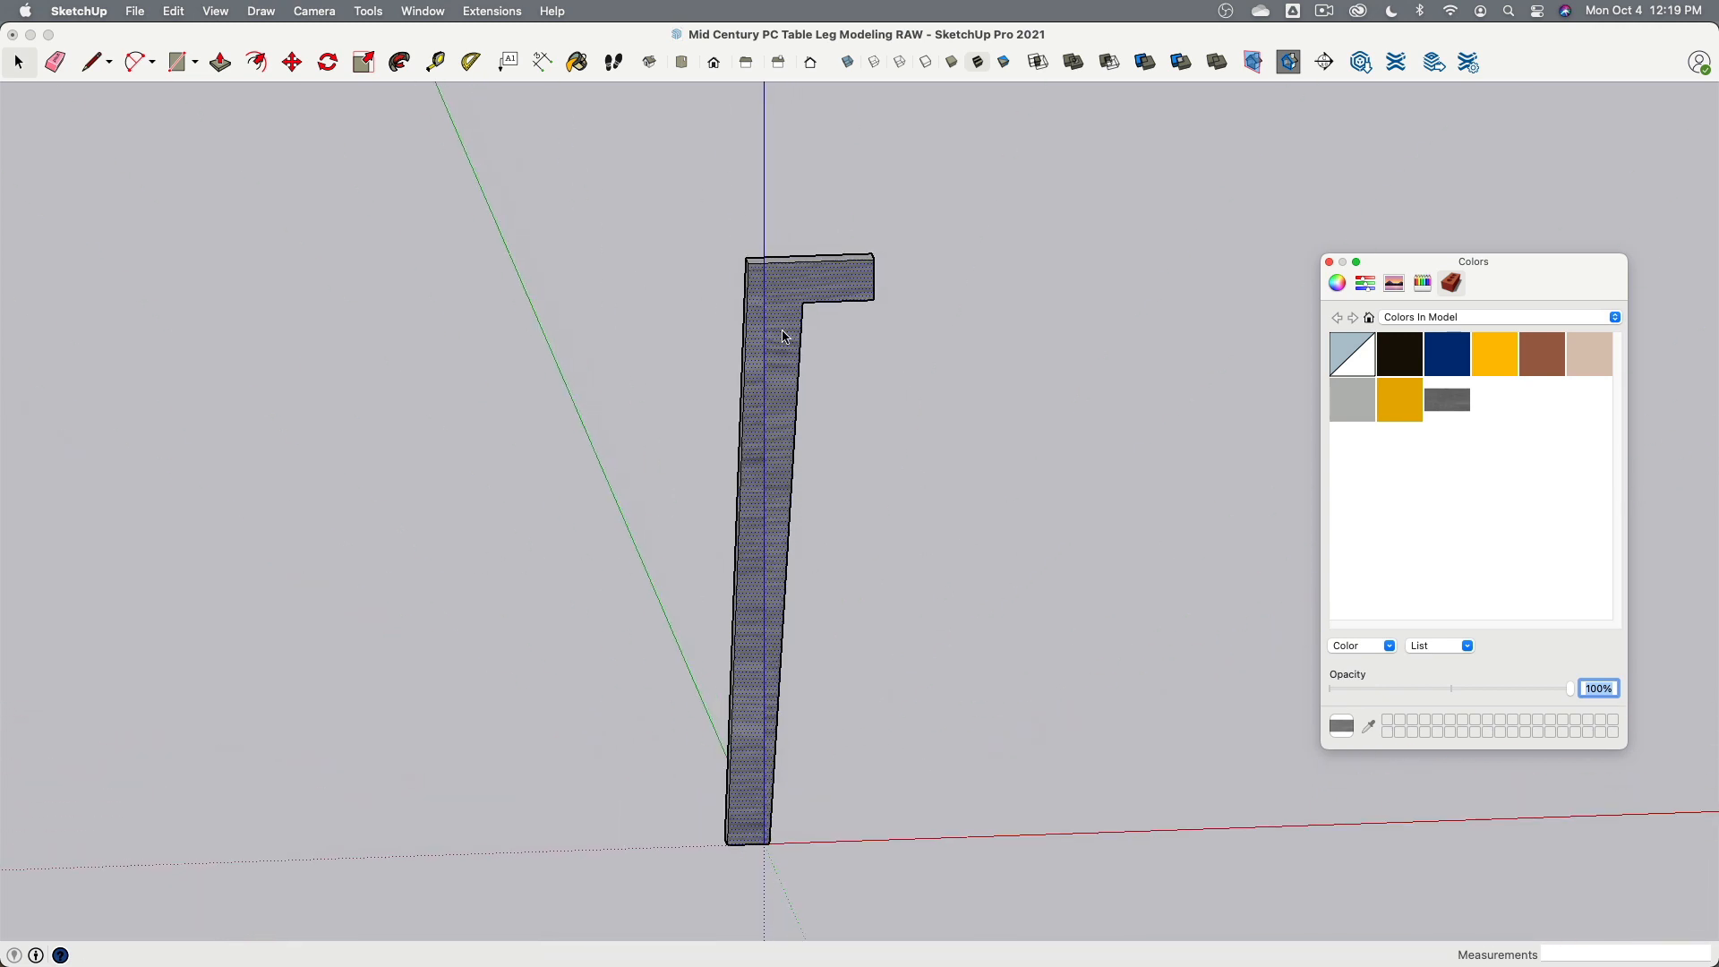
# - Position the texture on the leg's front face, pinning it at the bottom corner and rotating it 90° so the grain runs along the leg
pyautogui.rightClick(786, 291)
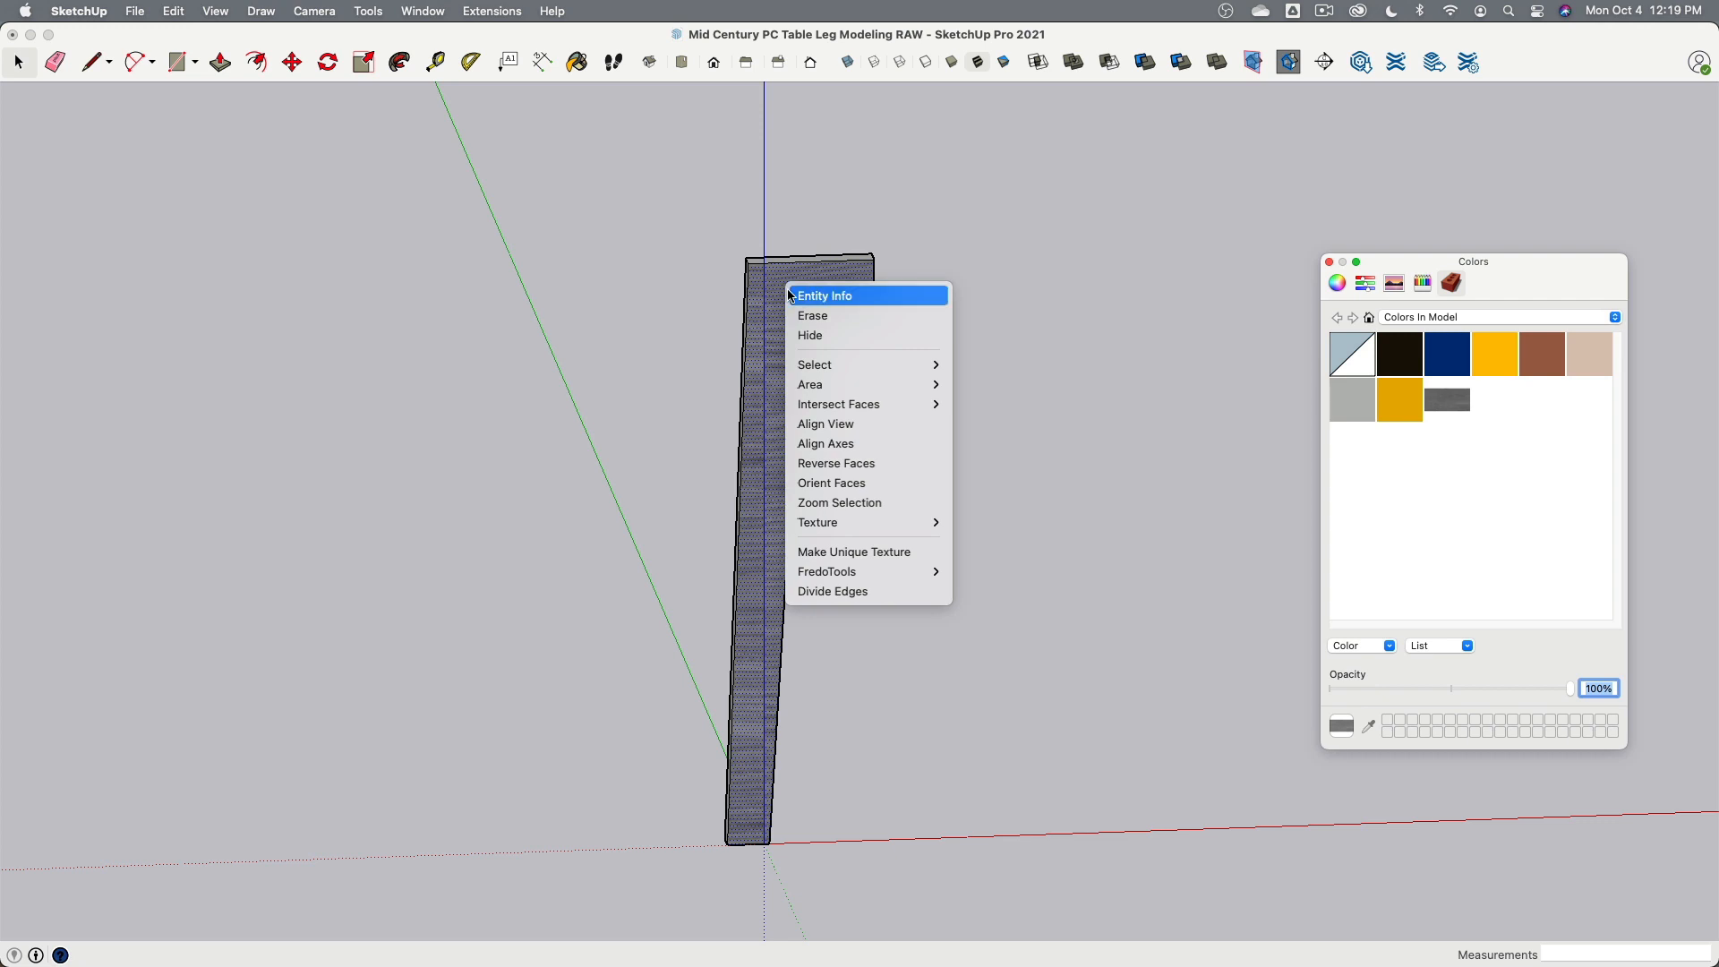
pyautogui.moveTo(864, 523)
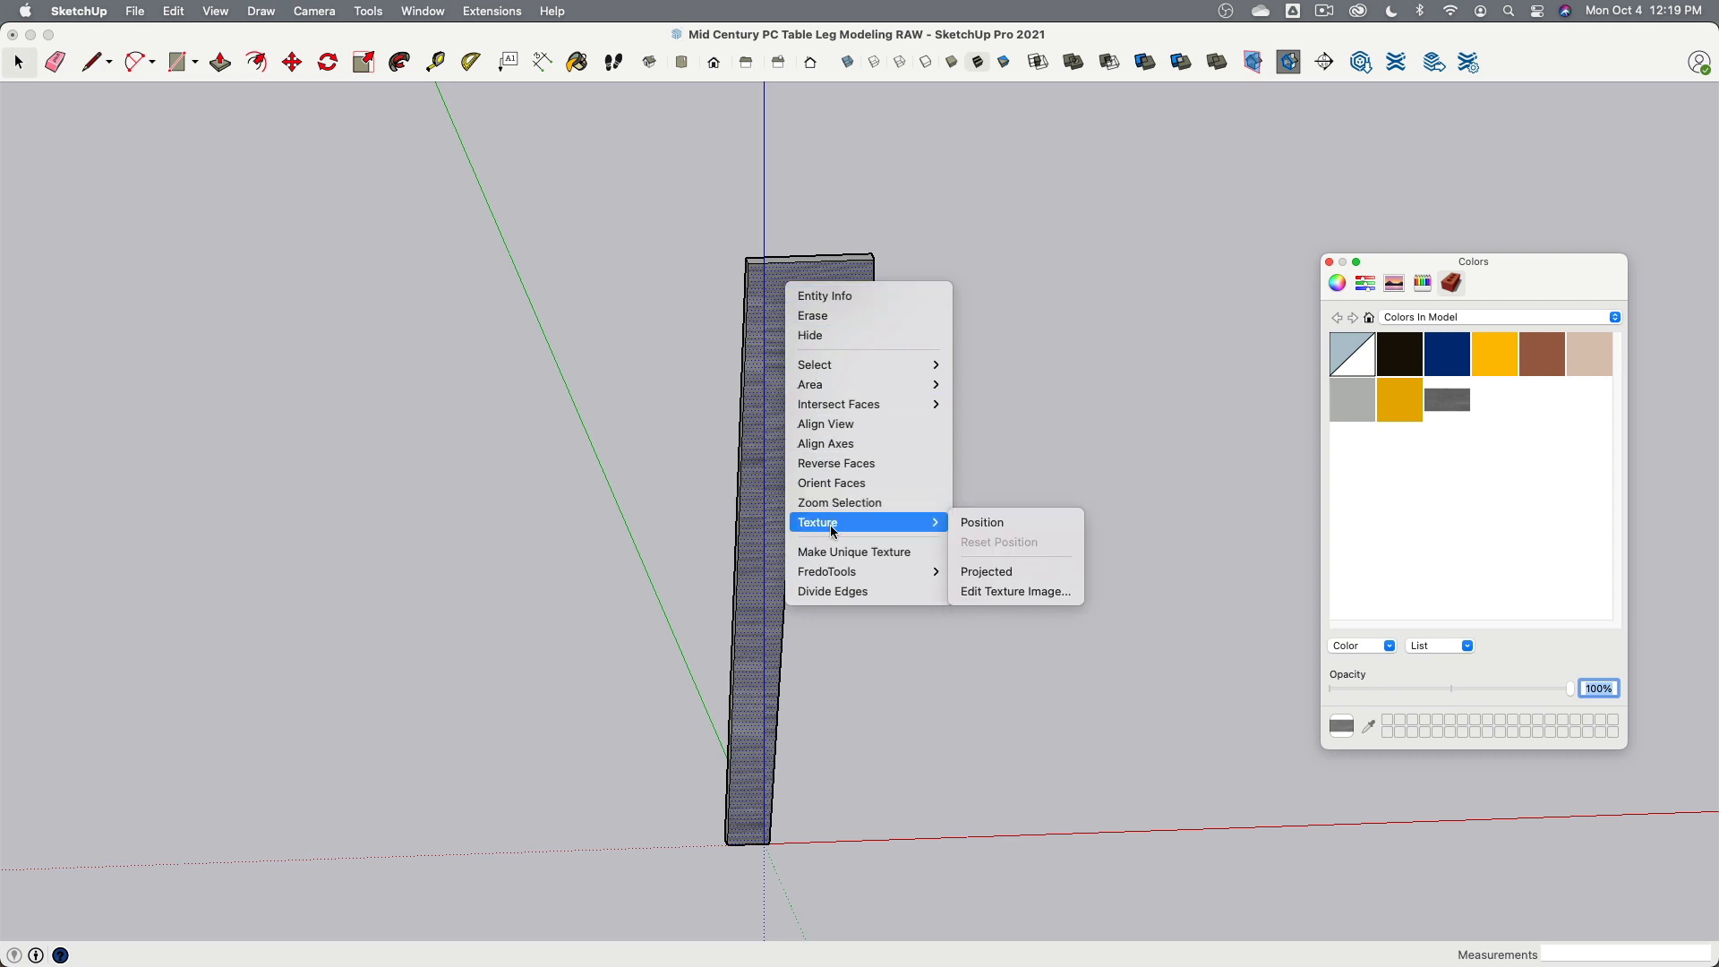
pyautogui.click(1034, 523)
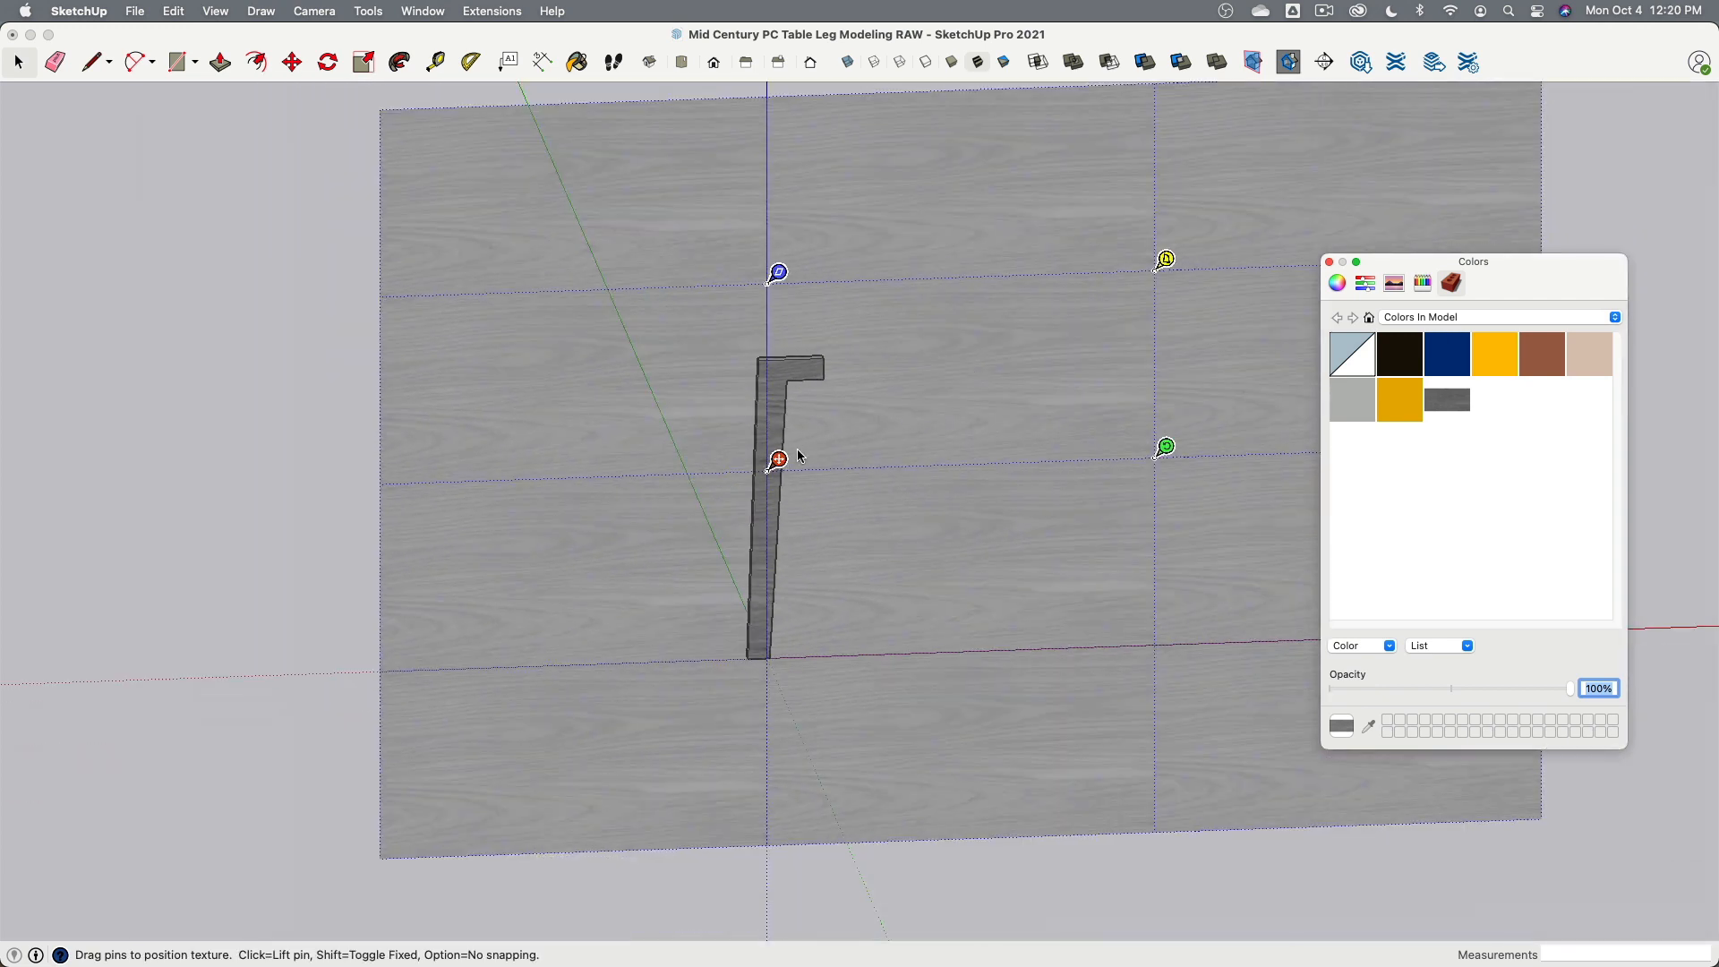
pyautogui.click(791, 569)
pyautogui.moveTo(758, 461); pyautogui.dragTo(759, 647)
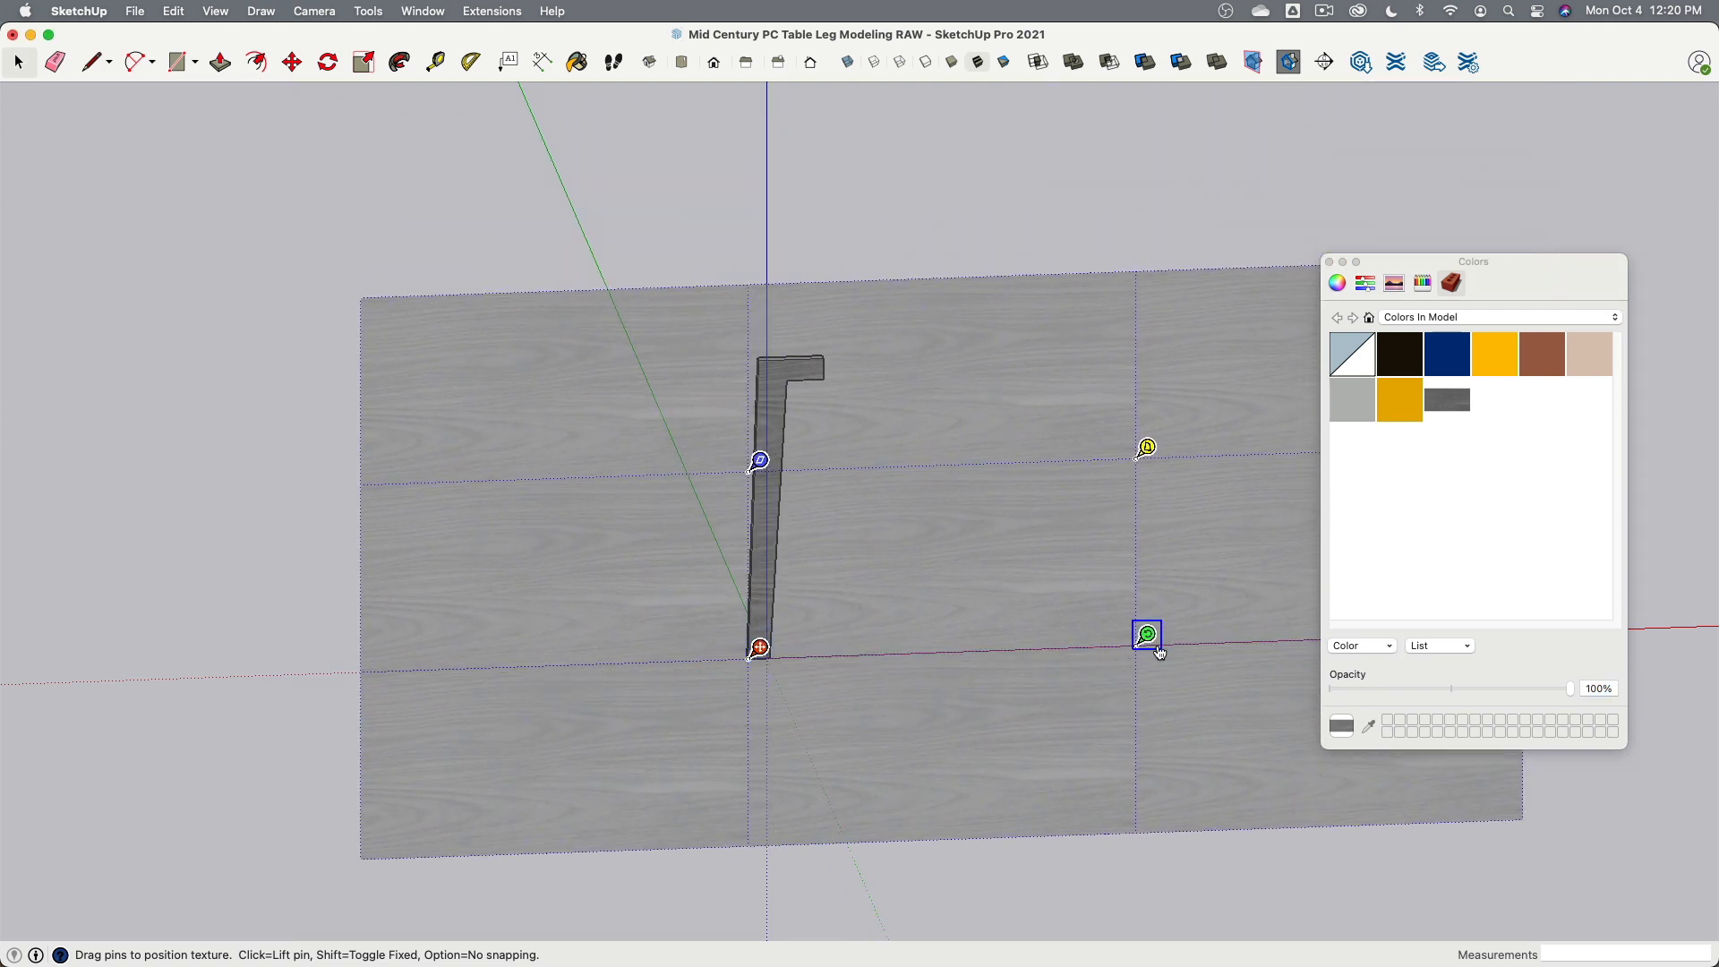
pyautogui.moveTo(1146, 646); pyautogui.dragTo(771, 274)
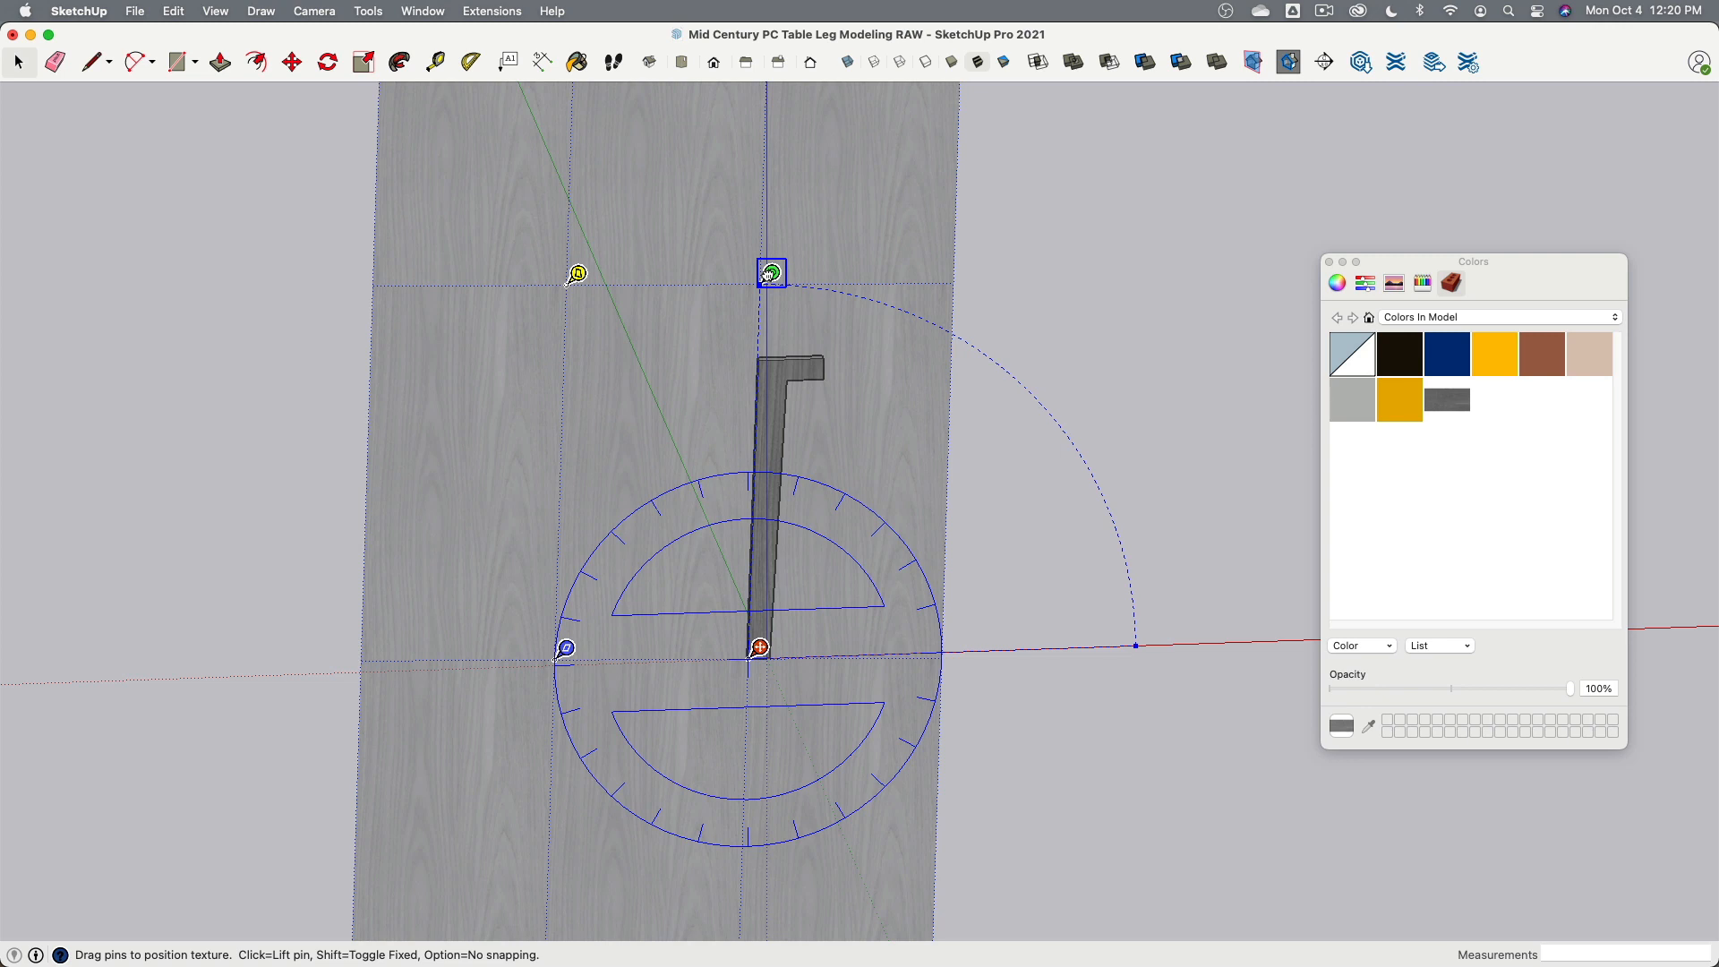
pyautogui.moveTo(770, 274); pyautogui.dragTo(771, 274)
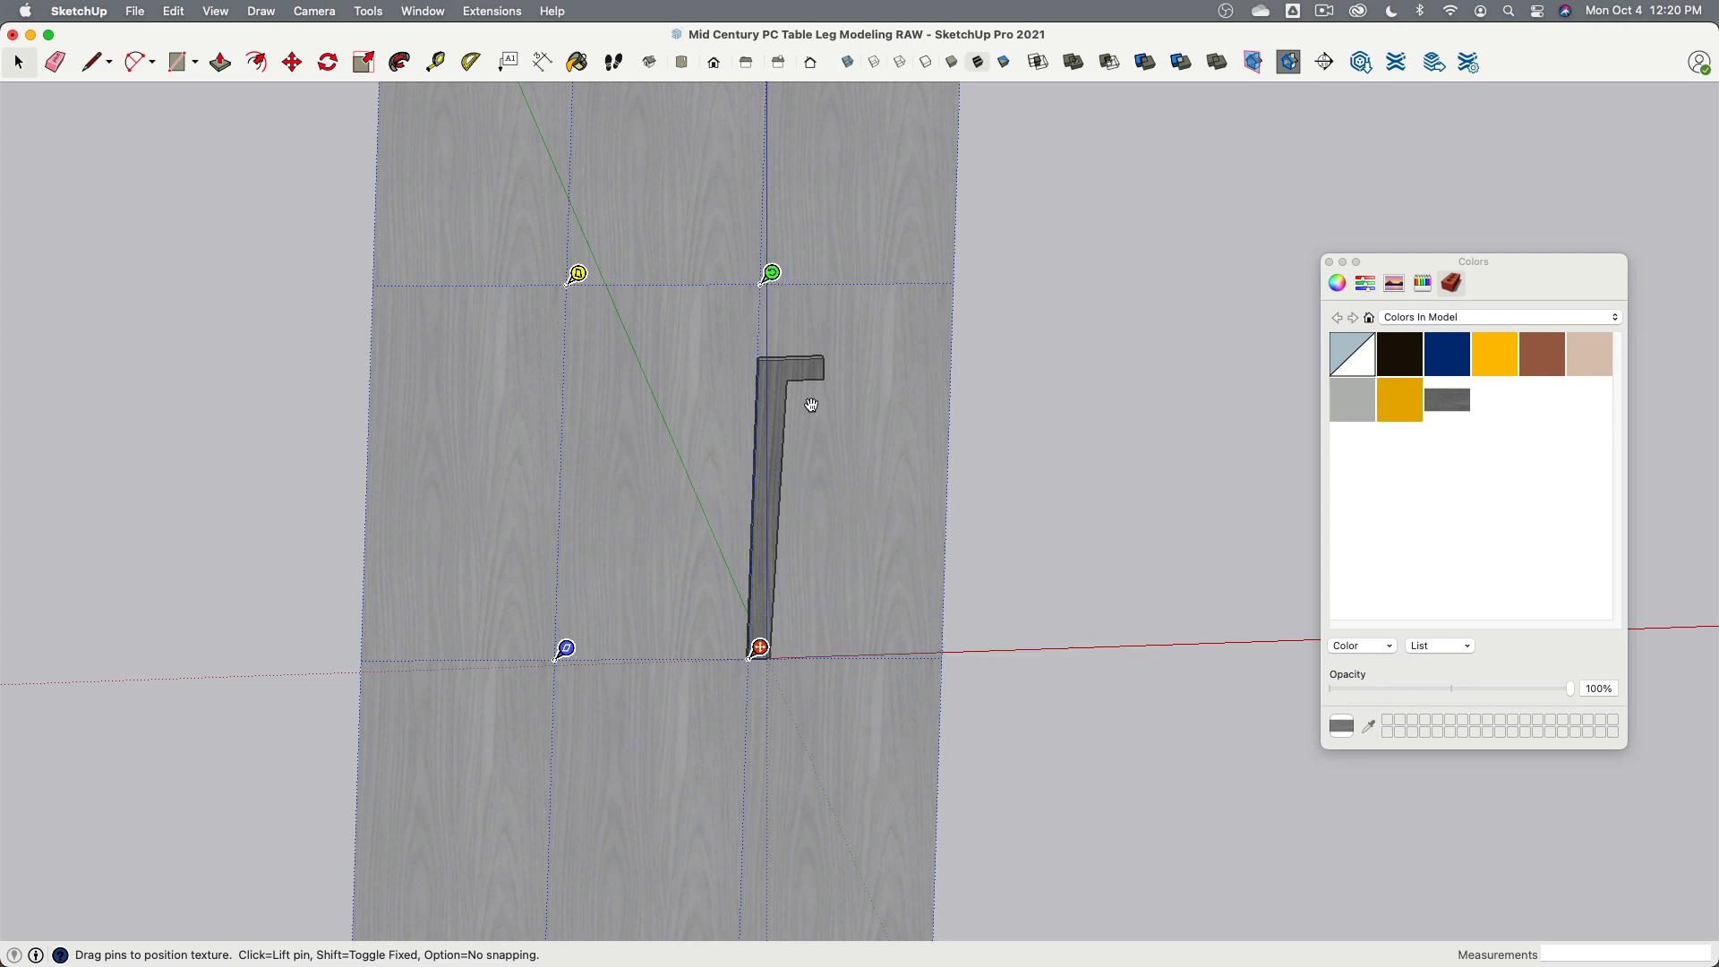
pyautogui.scroll(5, 806, 421)
pyautogui.scroll(-2, 796, 438)
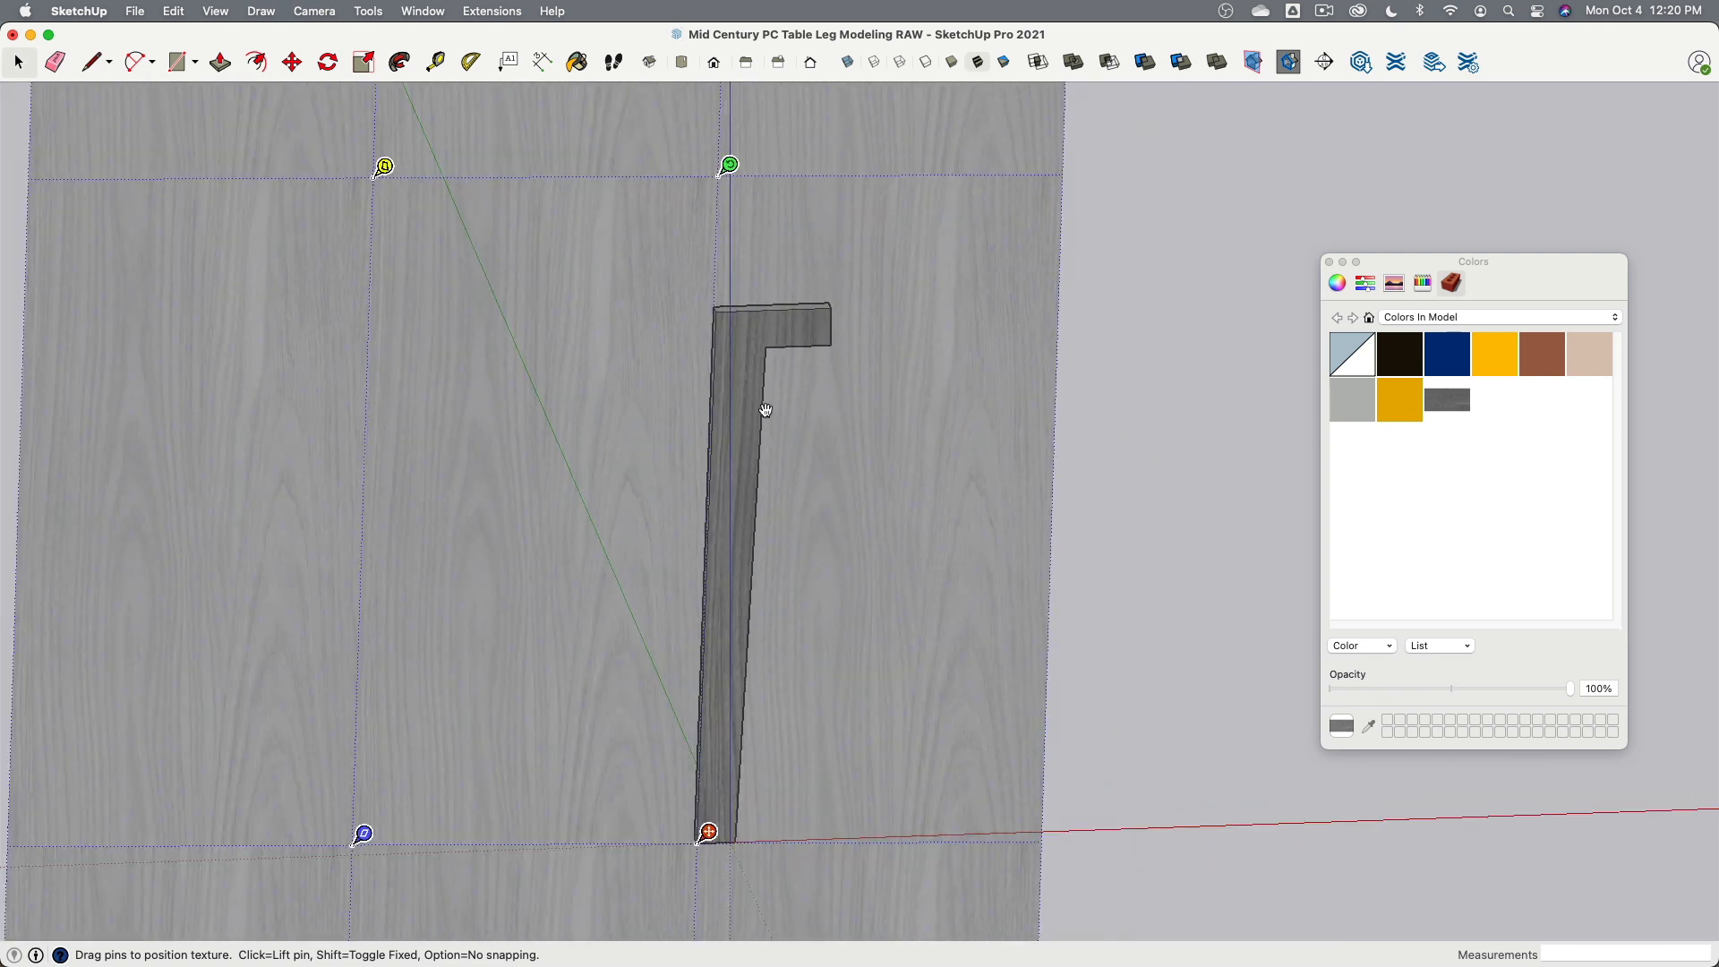
pyautogui.click(1204, 579)
# - Draw a diagonal mitre line from the leg's outer top corner to its inner corner, splitting the front face
pyautogui.moveTo(859, 442); pyautogui.dragTo(765, 662, button='middle')
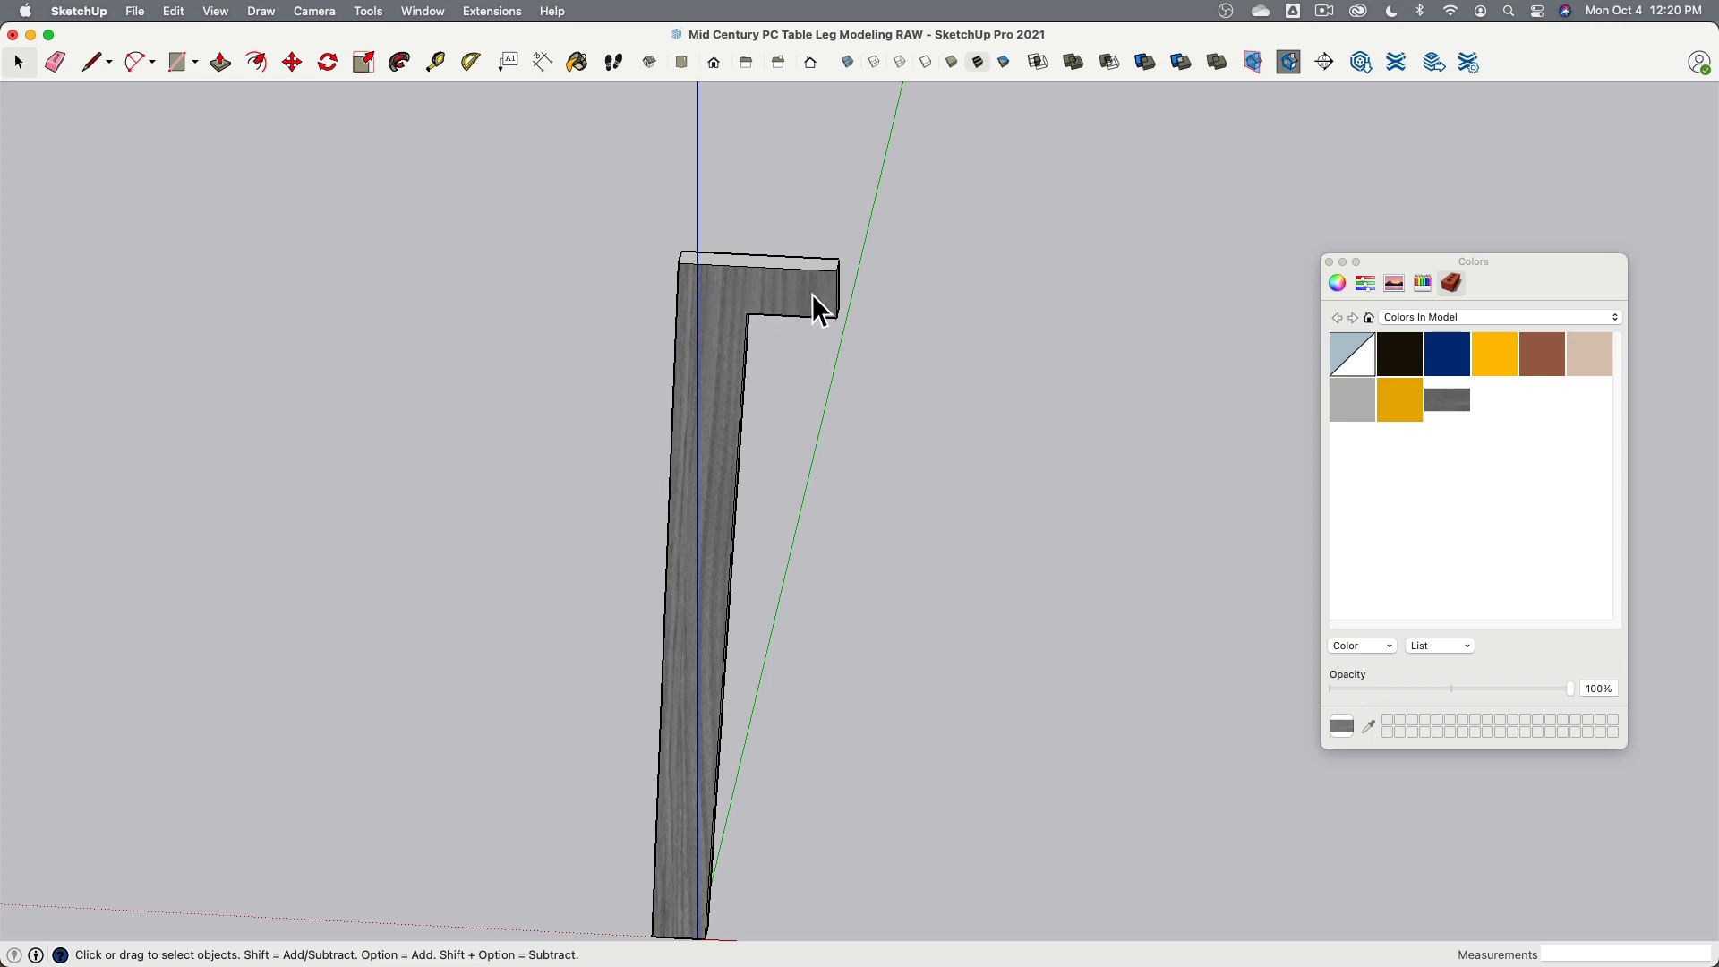
pyautogui.click(781, 296)
pyautogui.click(89, 62)
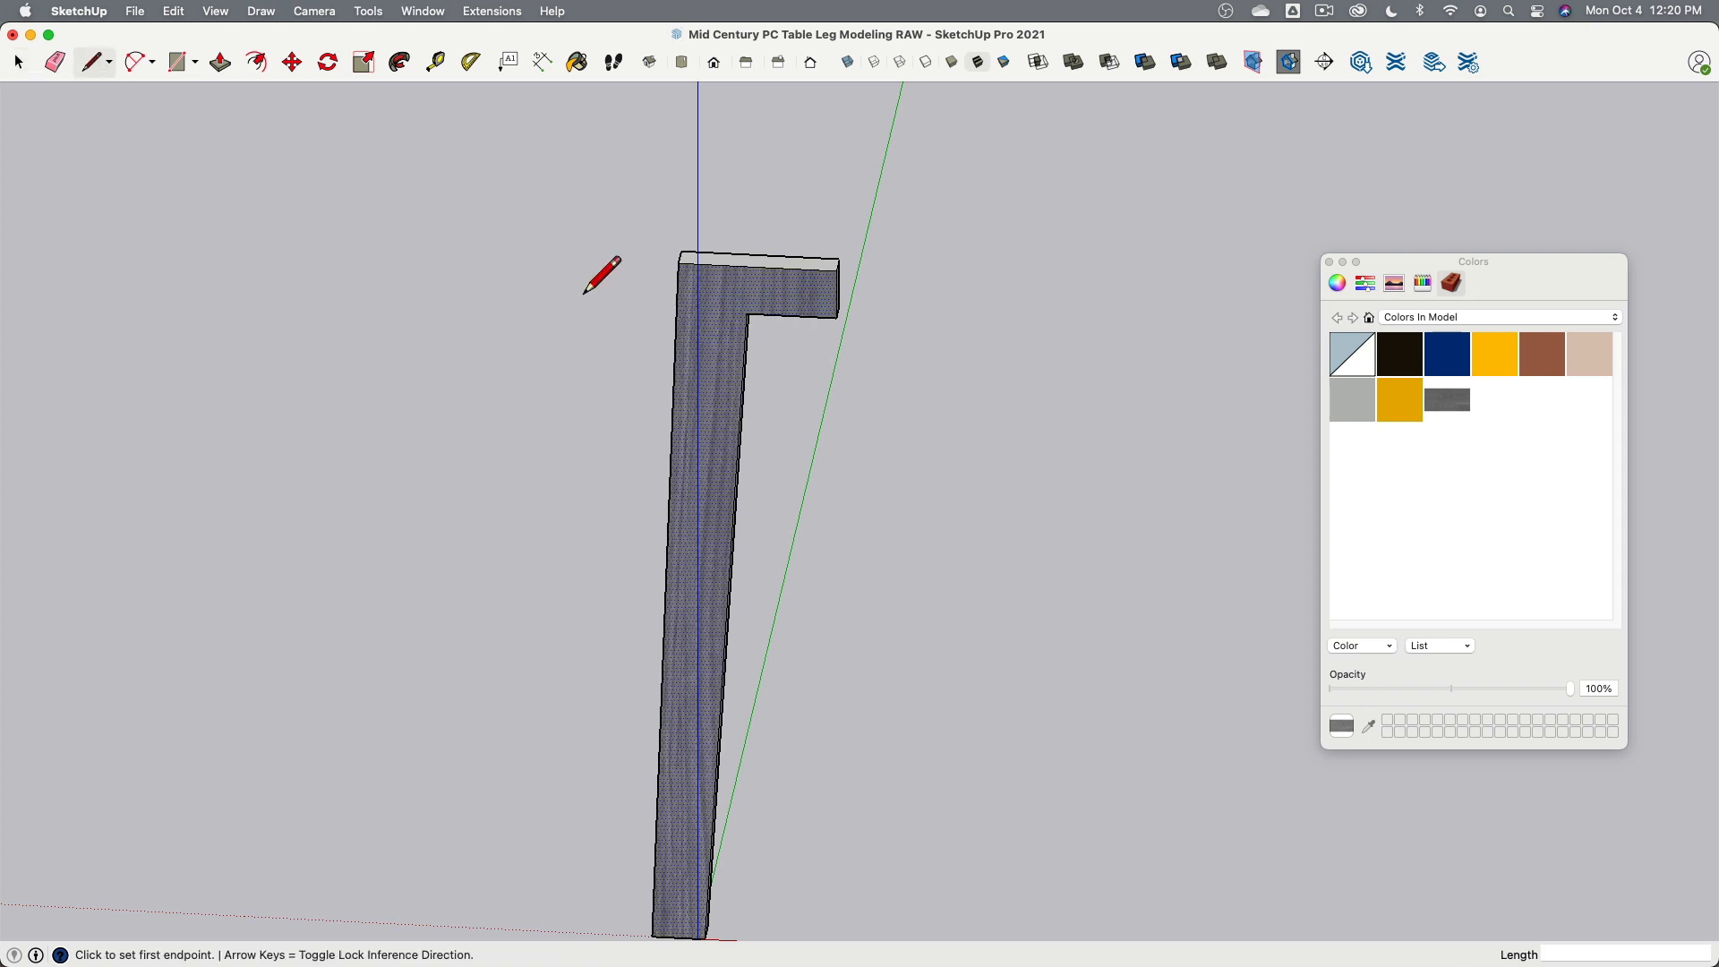
pyautogui.scroll(5, 708, 271)
pyautogui.click(692, 238)
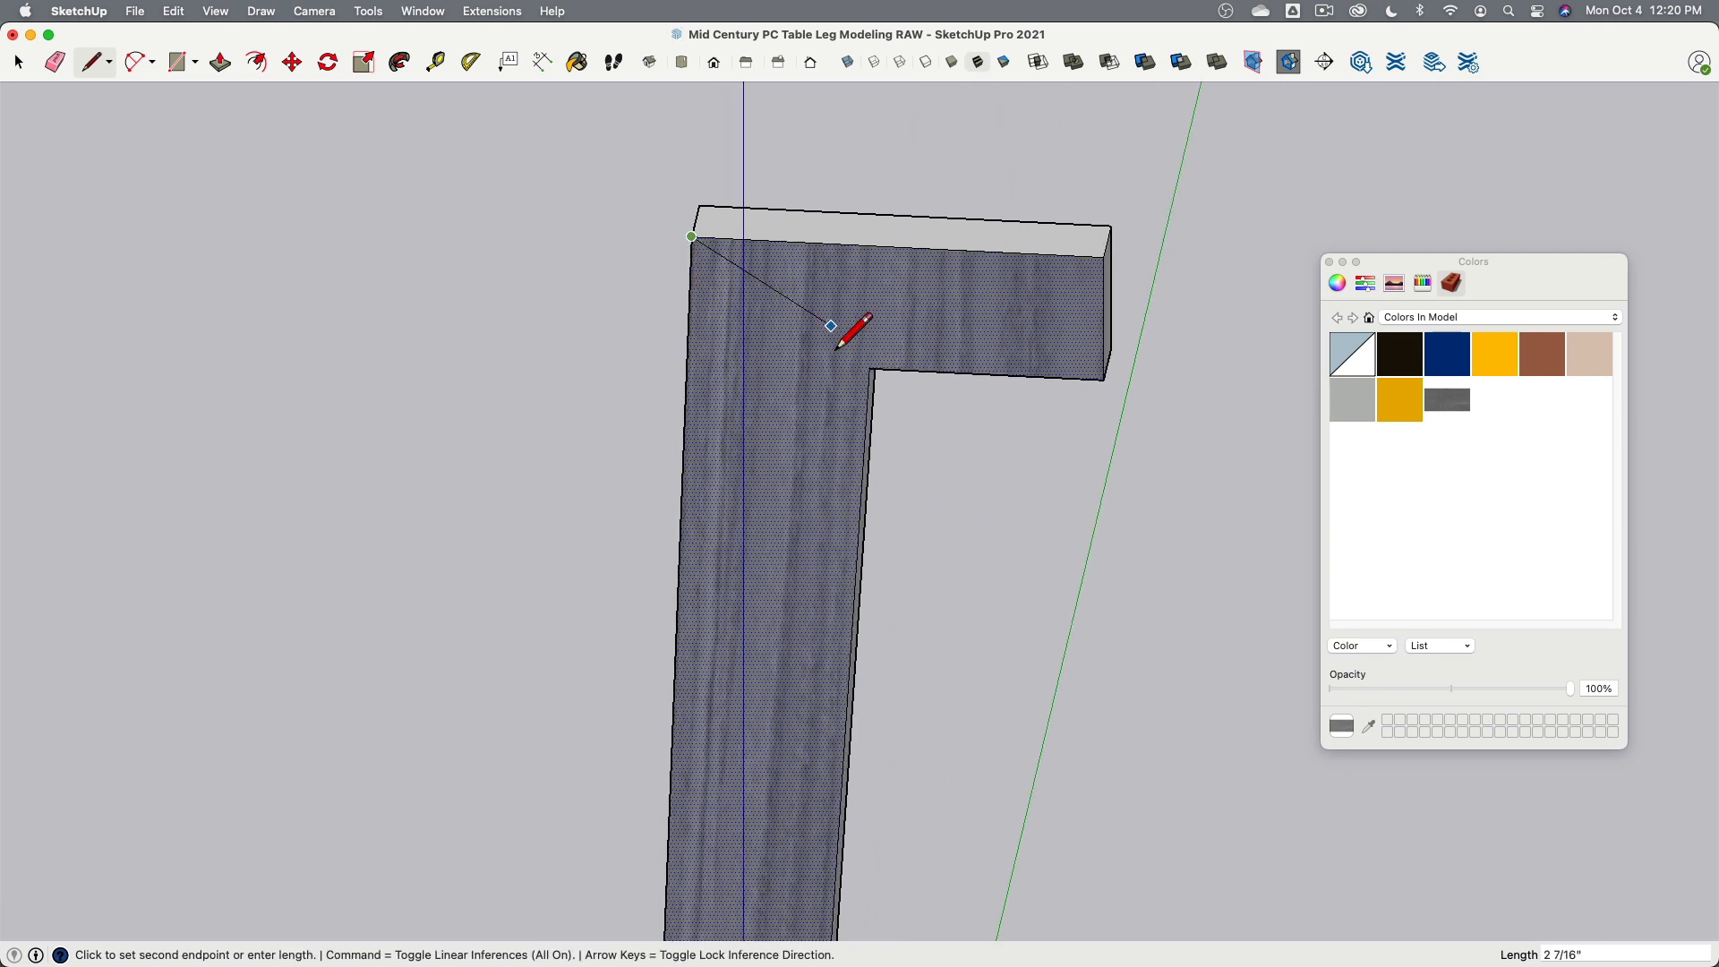
pyautogui.click(870, 368)
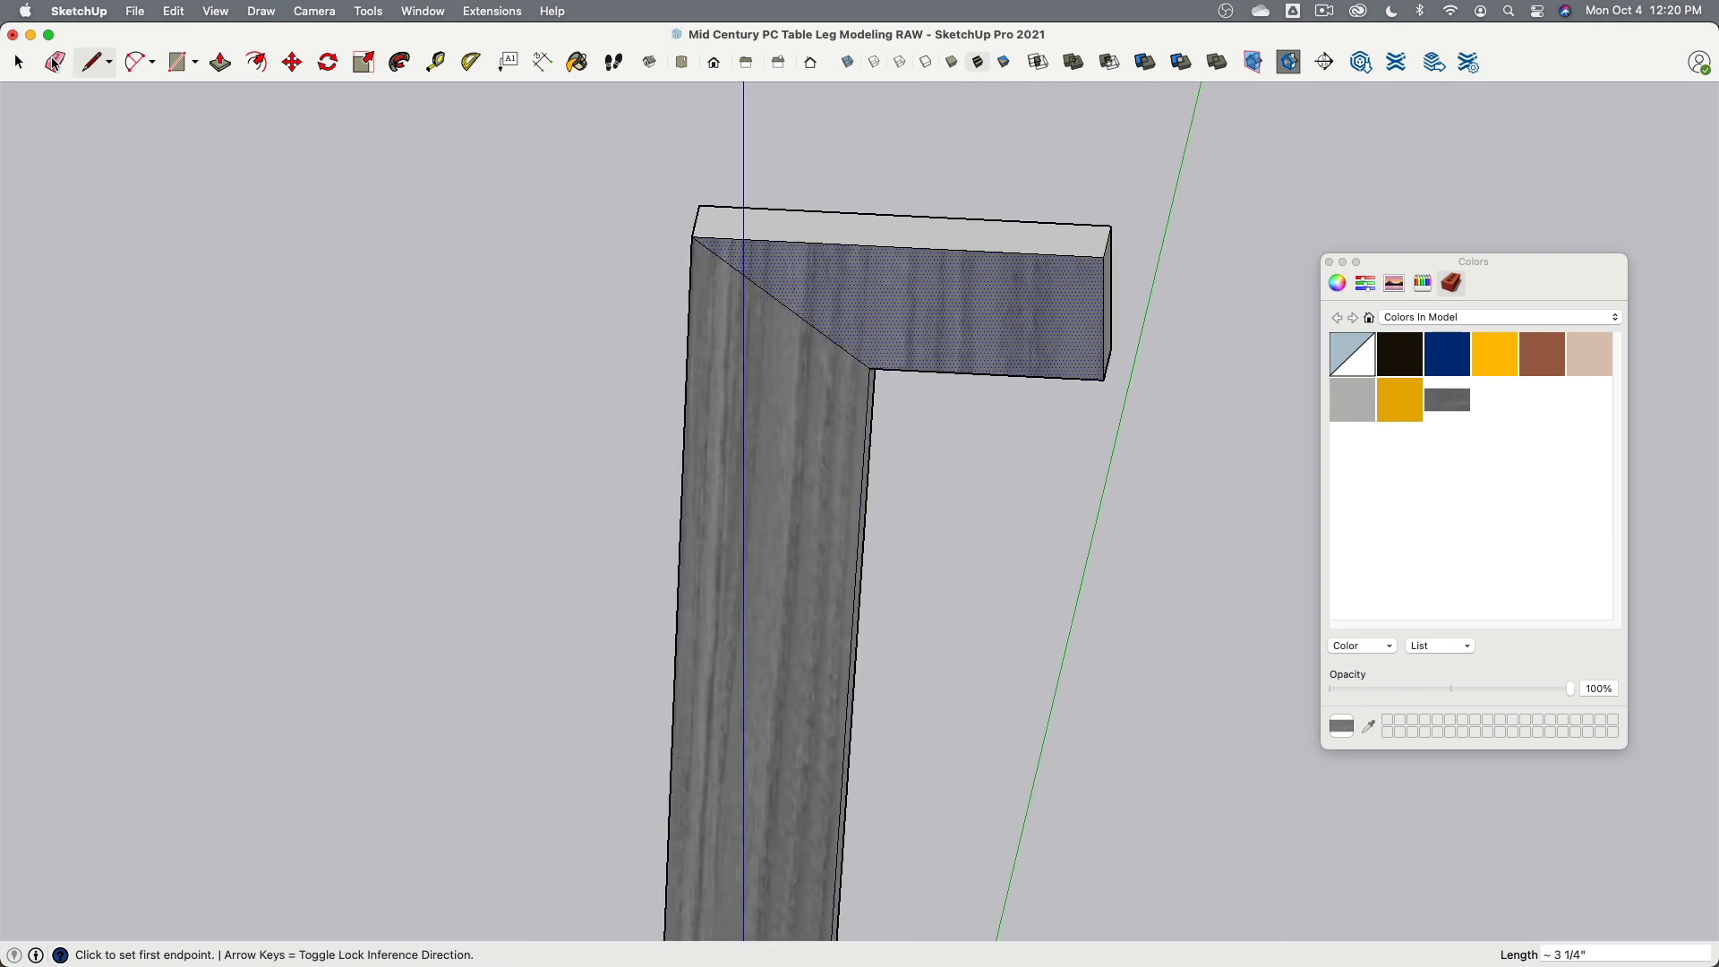
# - Reposition the texture on the arm's mitred face section, rotating it 90° so the grain runs horizontally along the arm
pyautogui.click(18, 63)
pyautogui.click(803, 476)
pyautogui.click(851, 316)
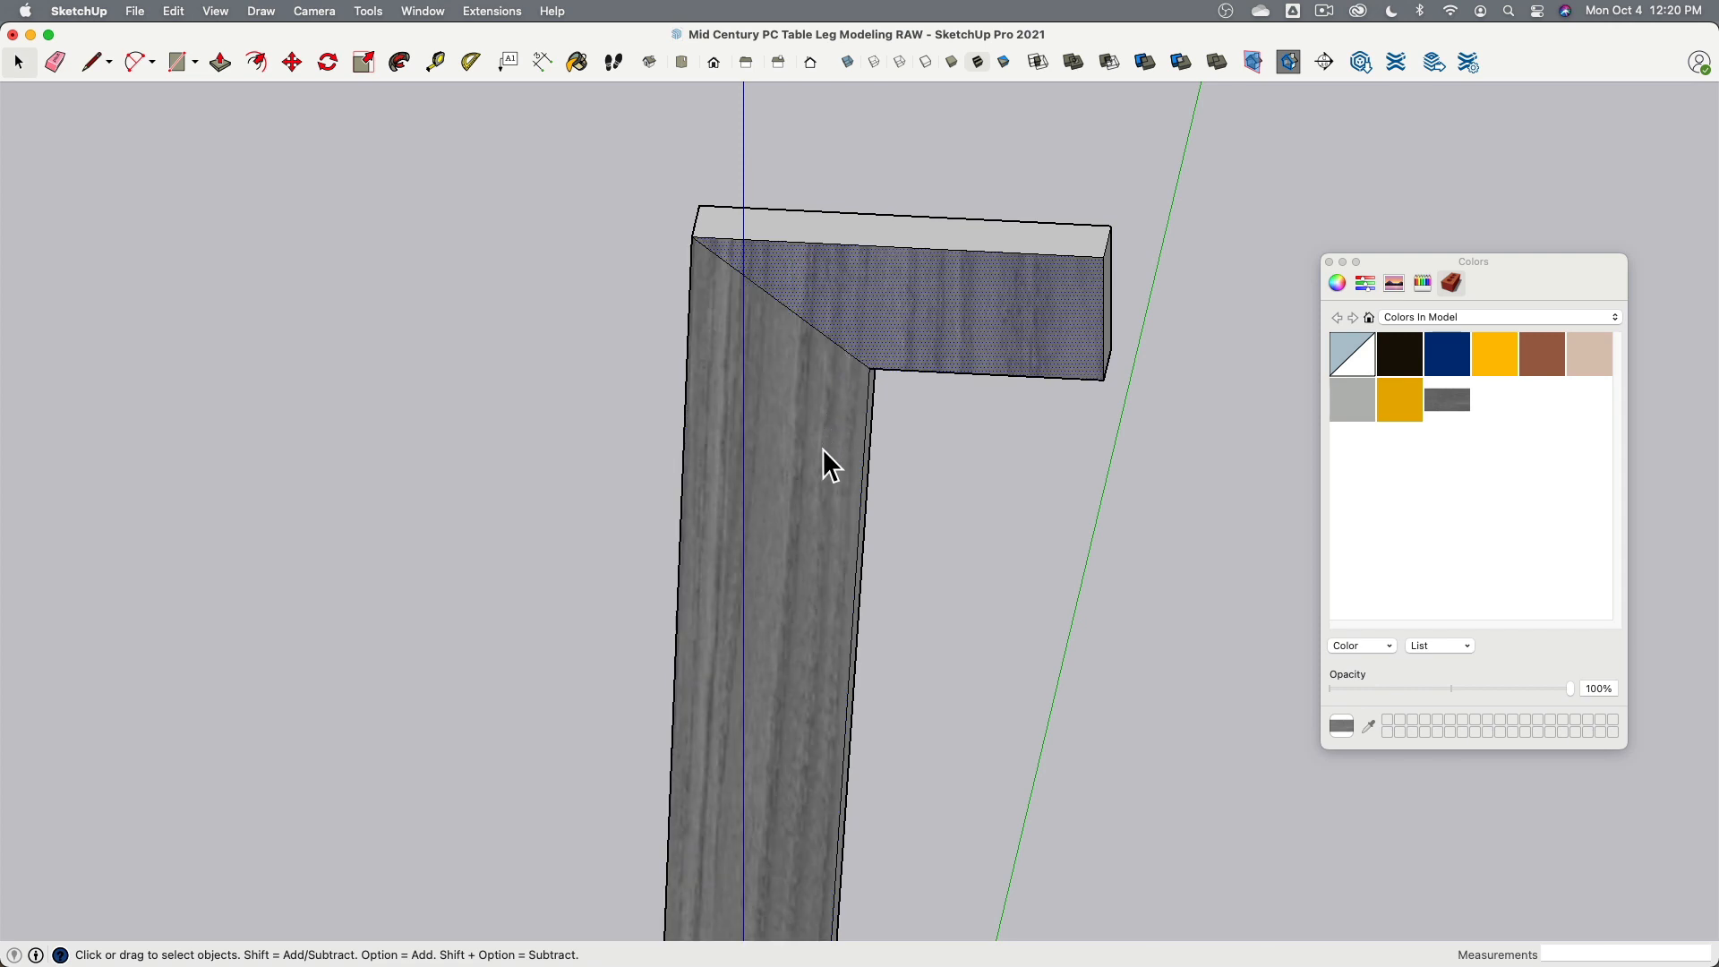
pyautogui.click(822, 449)
pyautogui.click(859, 317)
pyautogui.click(788, 503)
pyautogui.click(869, 330)
pyautogui.rightClick(864, 303)
pyautogui.moveTo(929, 539)
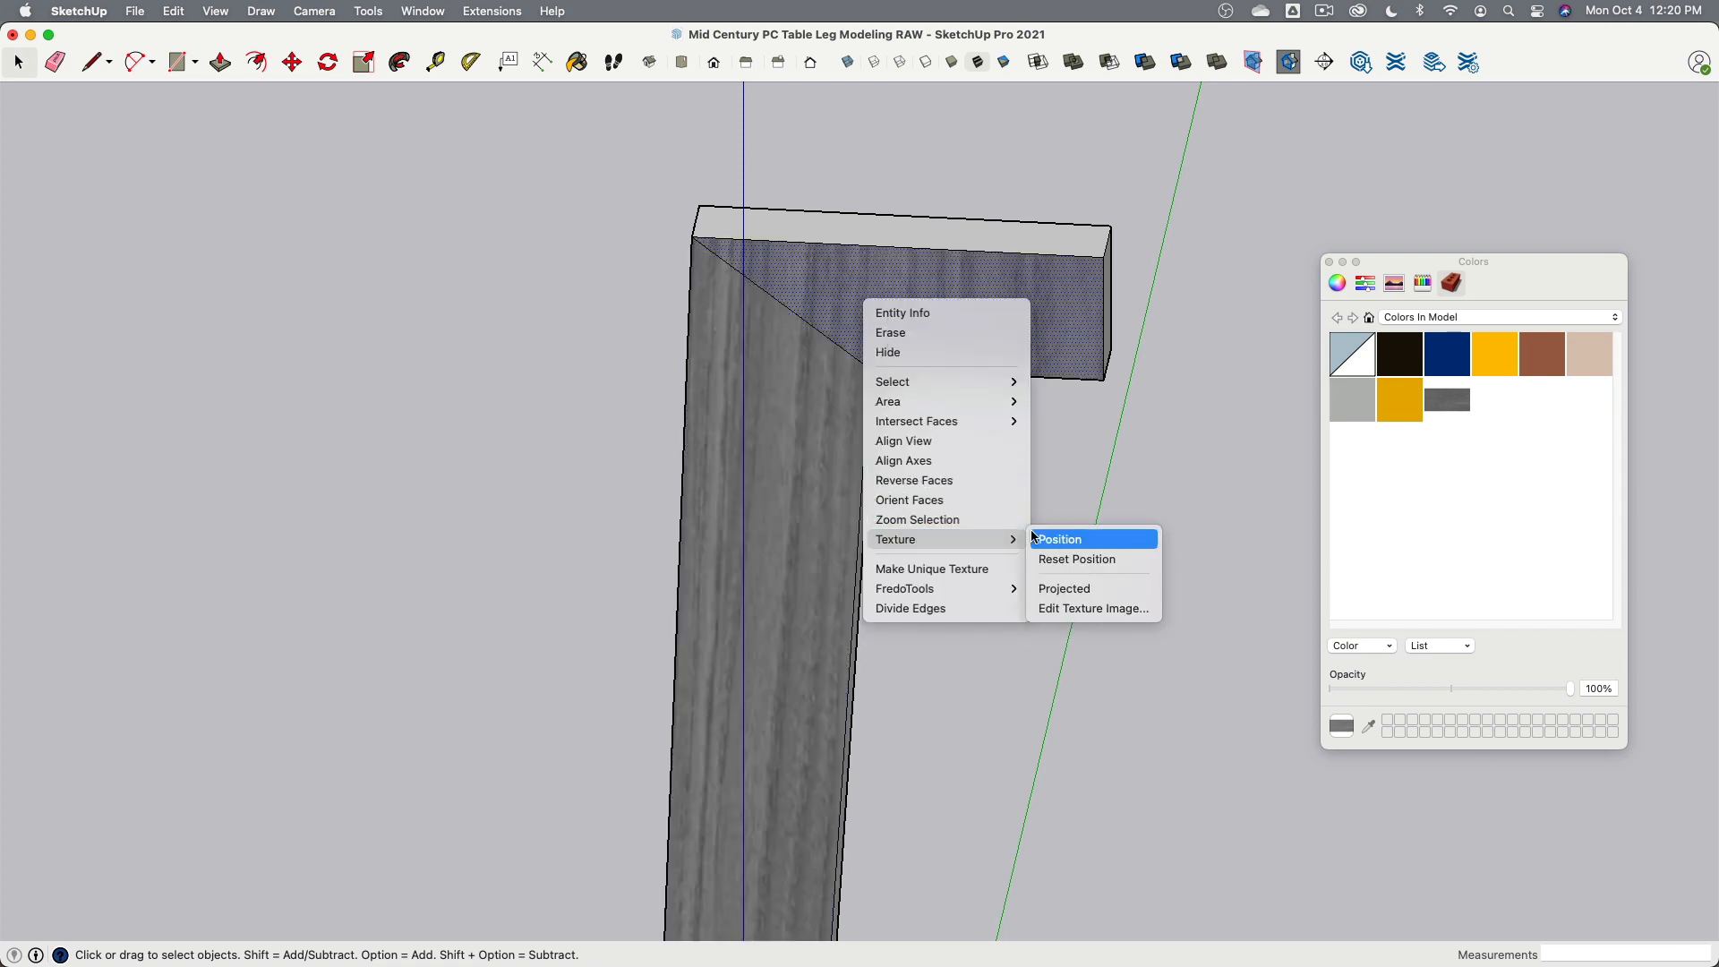
pyautogui.click(1058, 539)
pyautogui.scroll(-4, 920, 338)
pyautogui.scroll(-3, 921, 338)
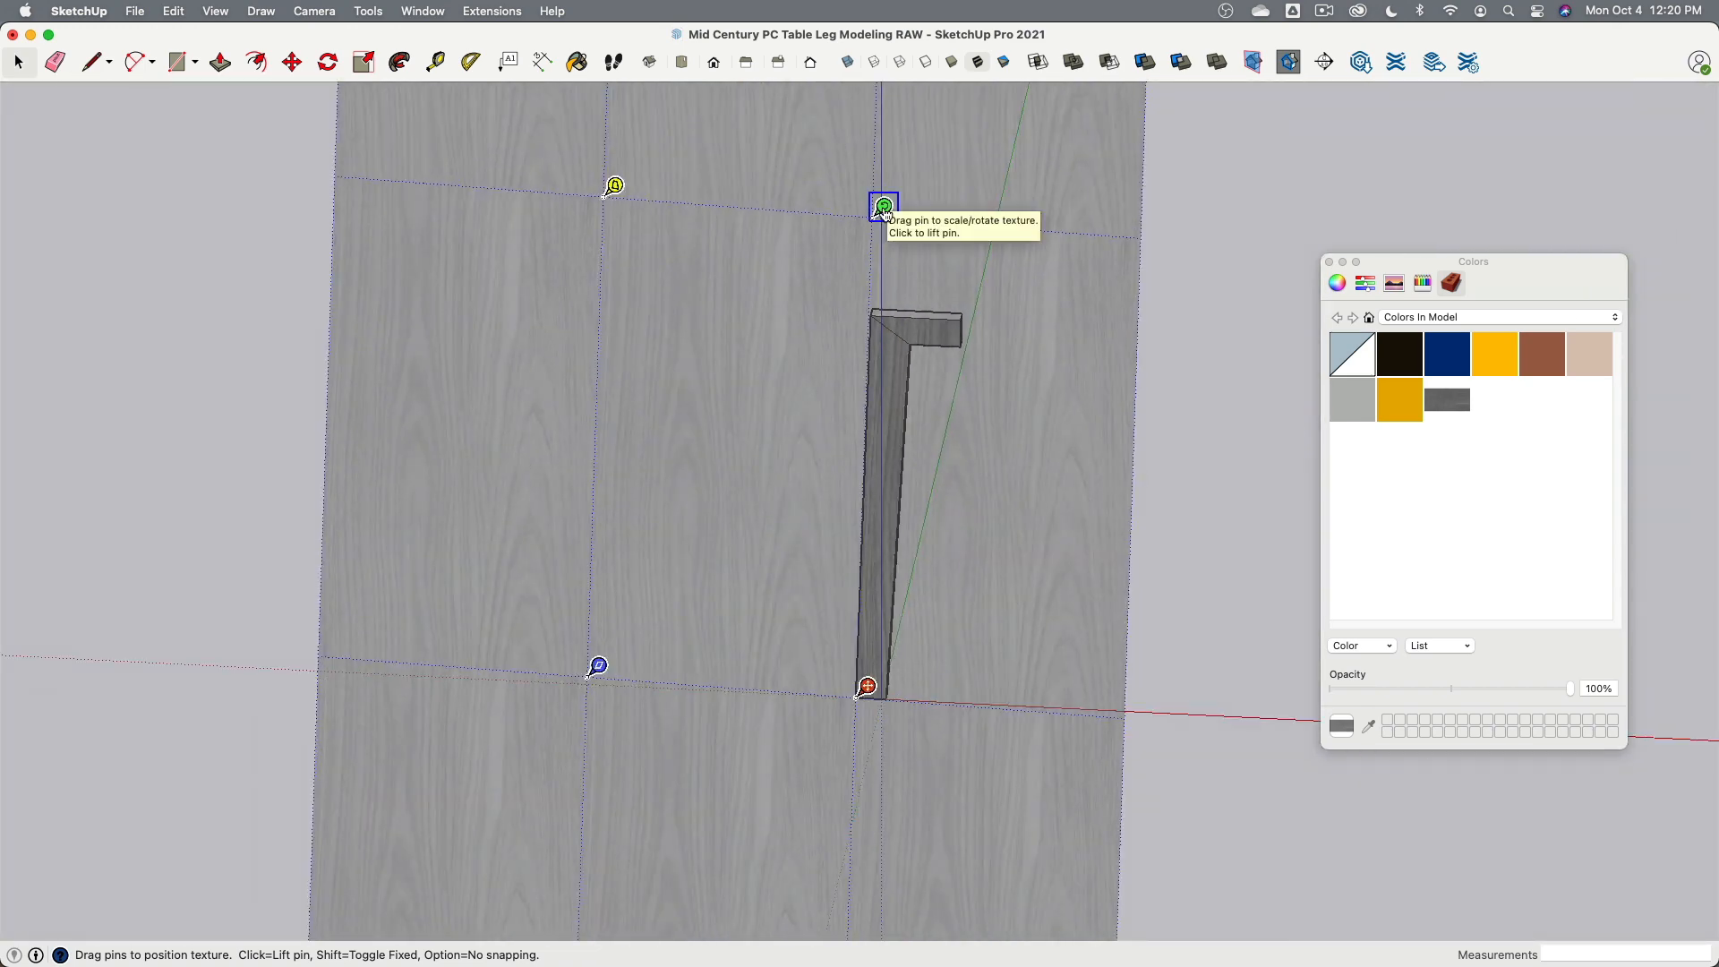
pyautogui.moveTo(882, 219); pyautogui.dragTo(326, 641)
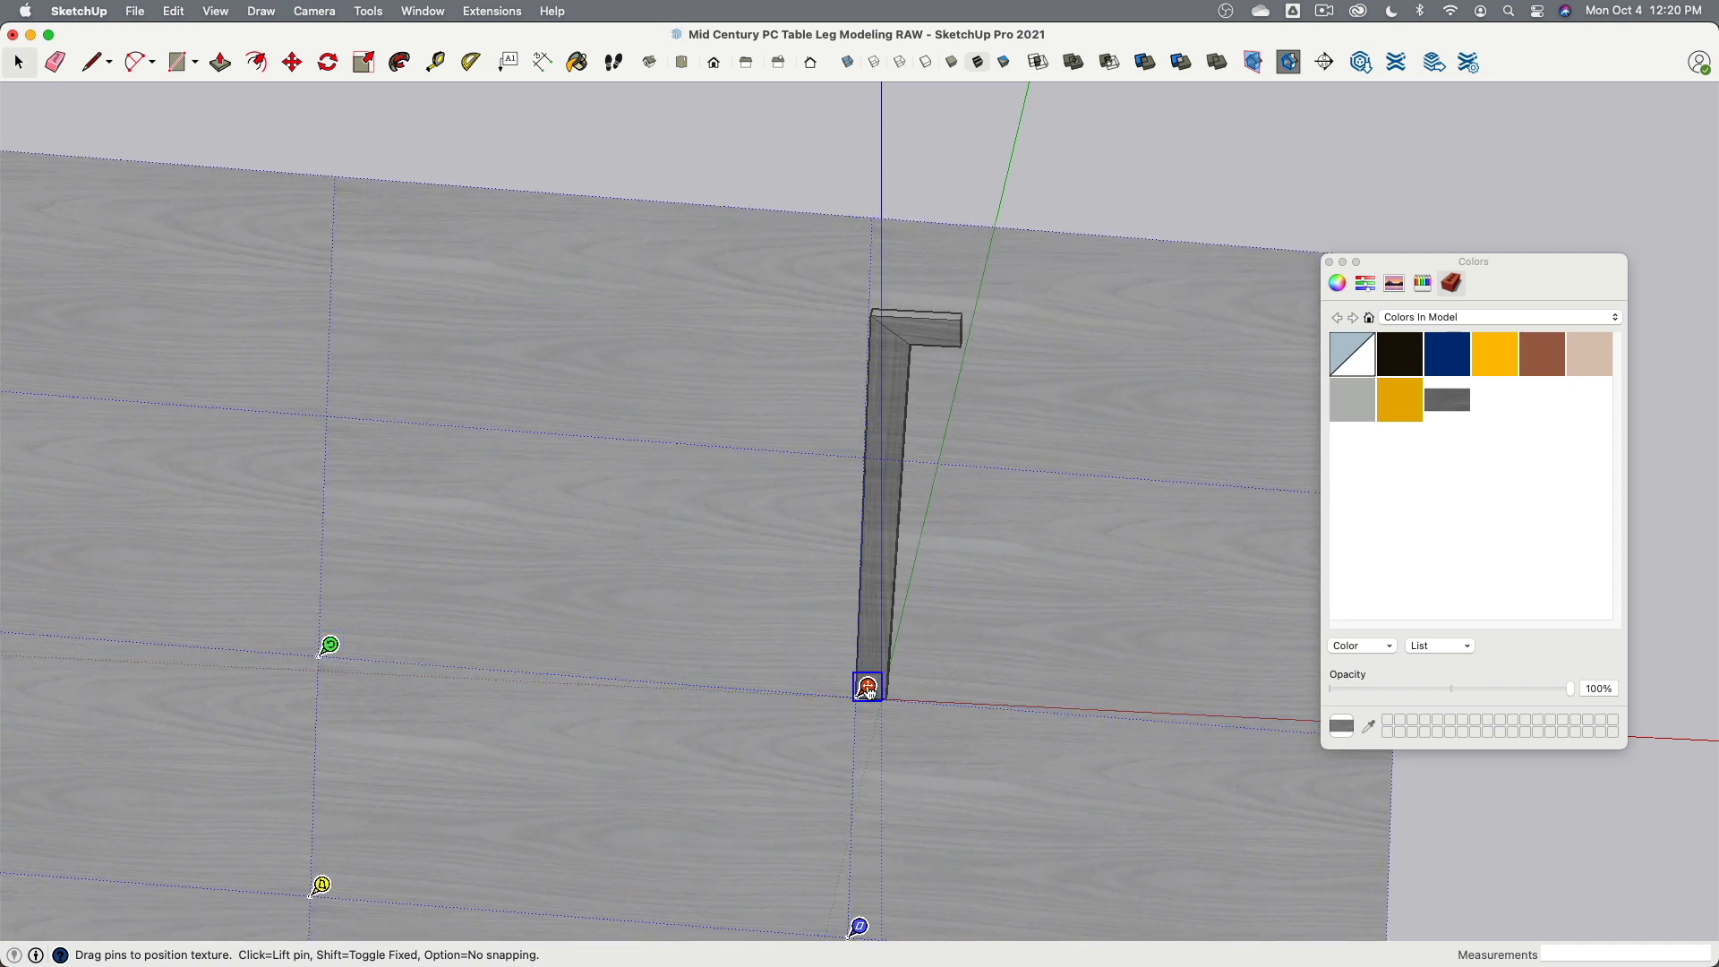
pyautogui.moveTo(867, 687); pyautogui.dragTo(1399, 159)
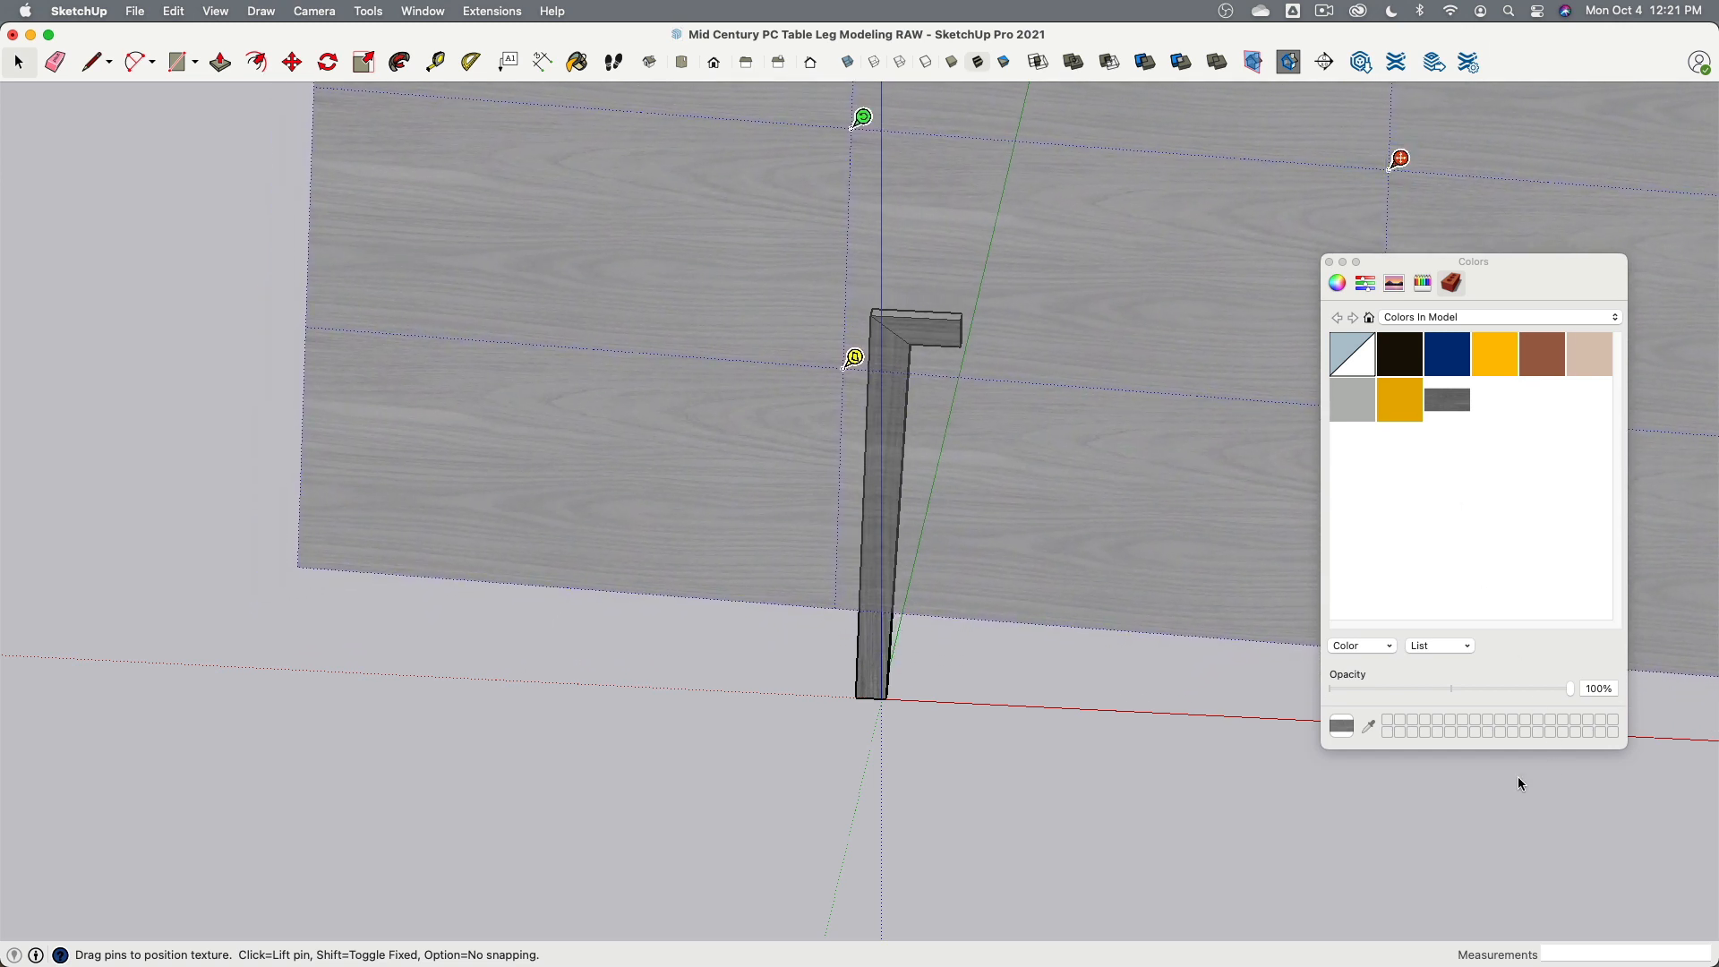
pyautogui.click(1183, 856)
# - Inspect the texture alignment on the leg's vertical face section in texture positioning mode
pyautogui.scroll(8, 1076, 363)
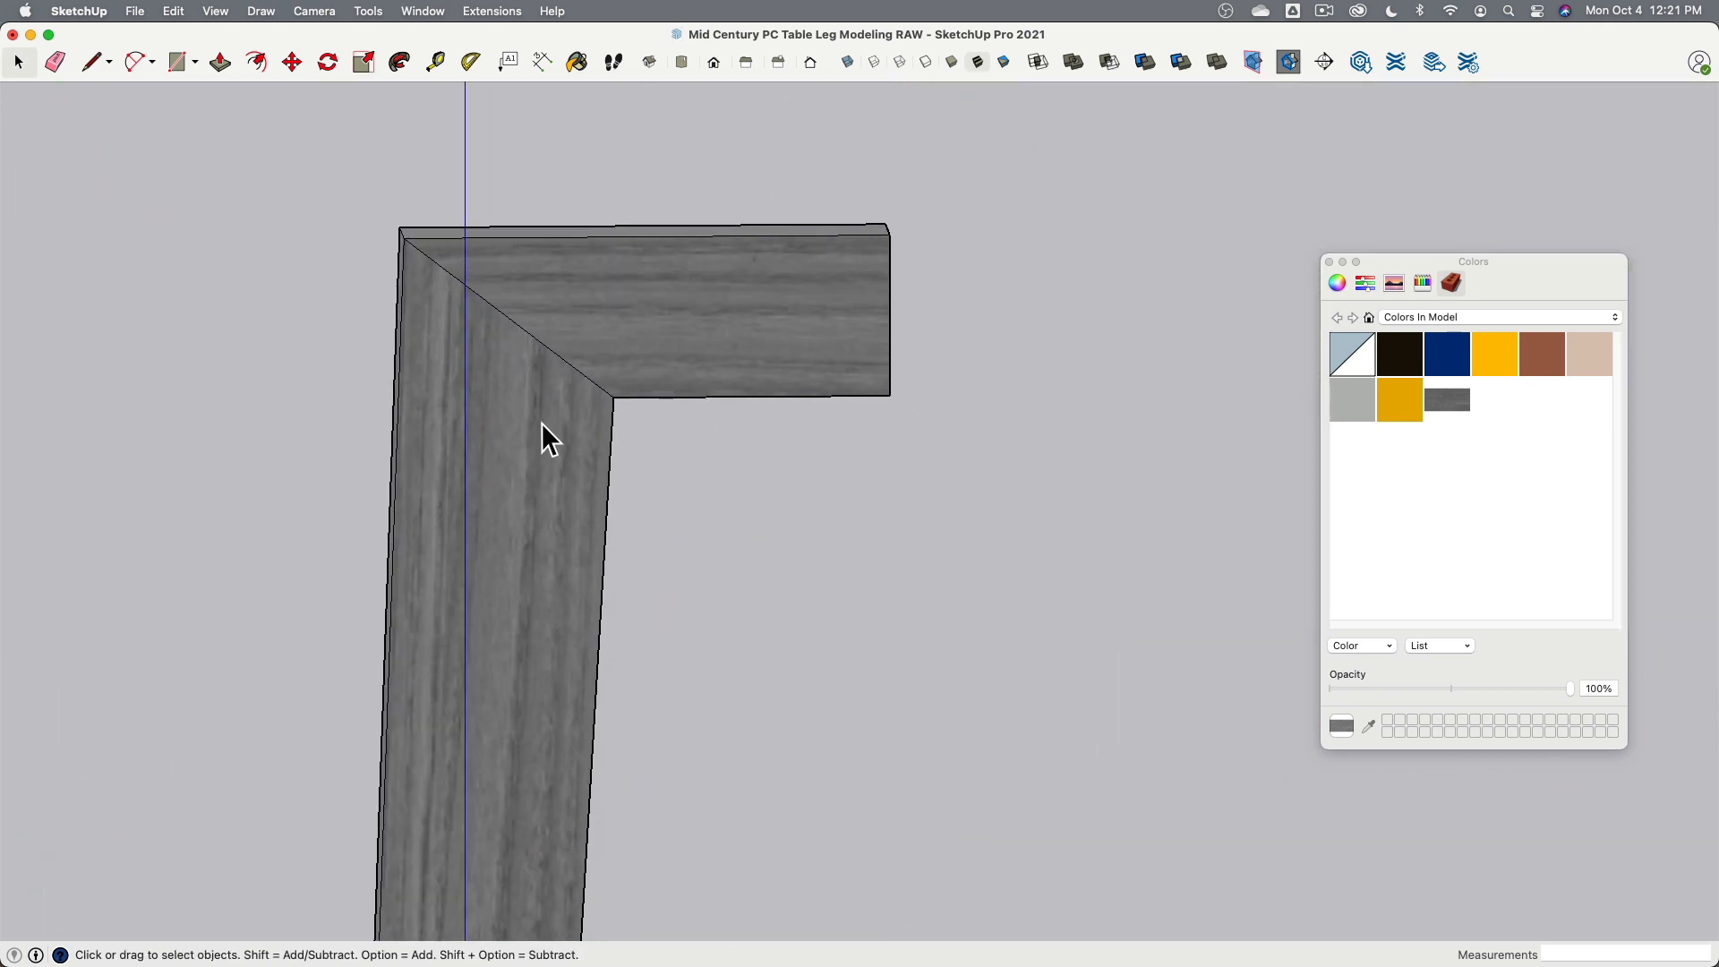
pyautogui.scroll(-6, 820, 378)
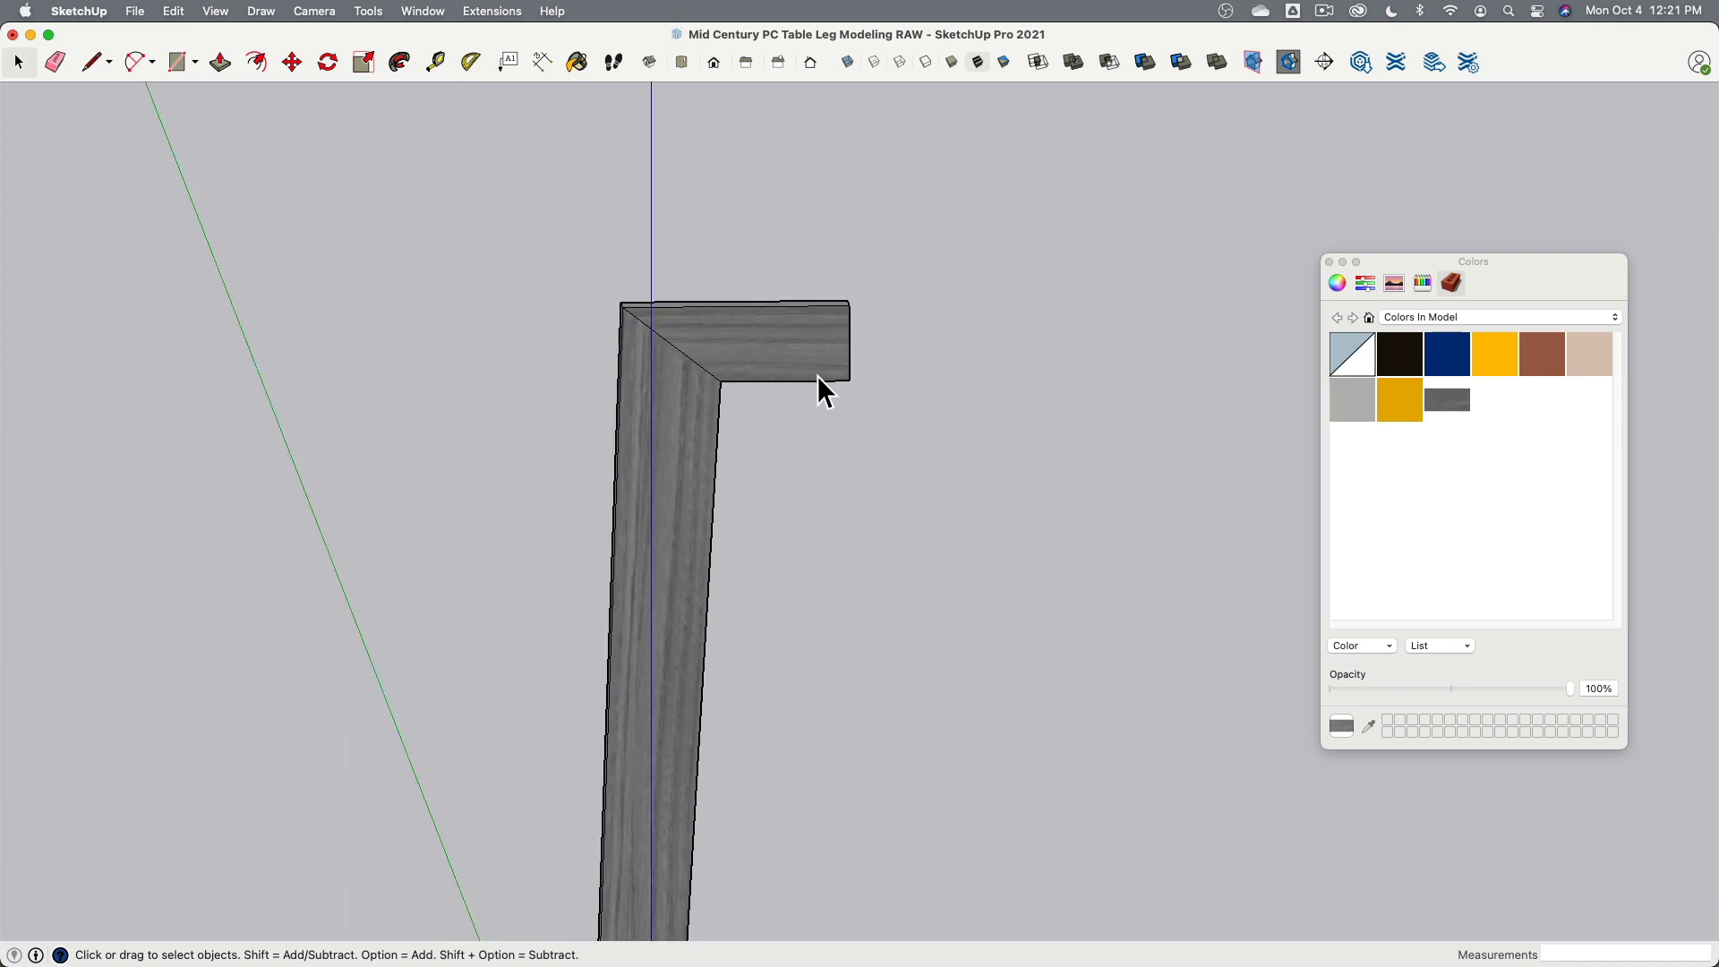
pyautogui.moveTo(818, 378); pyautogui.dragTo(867, 546, button='middle')
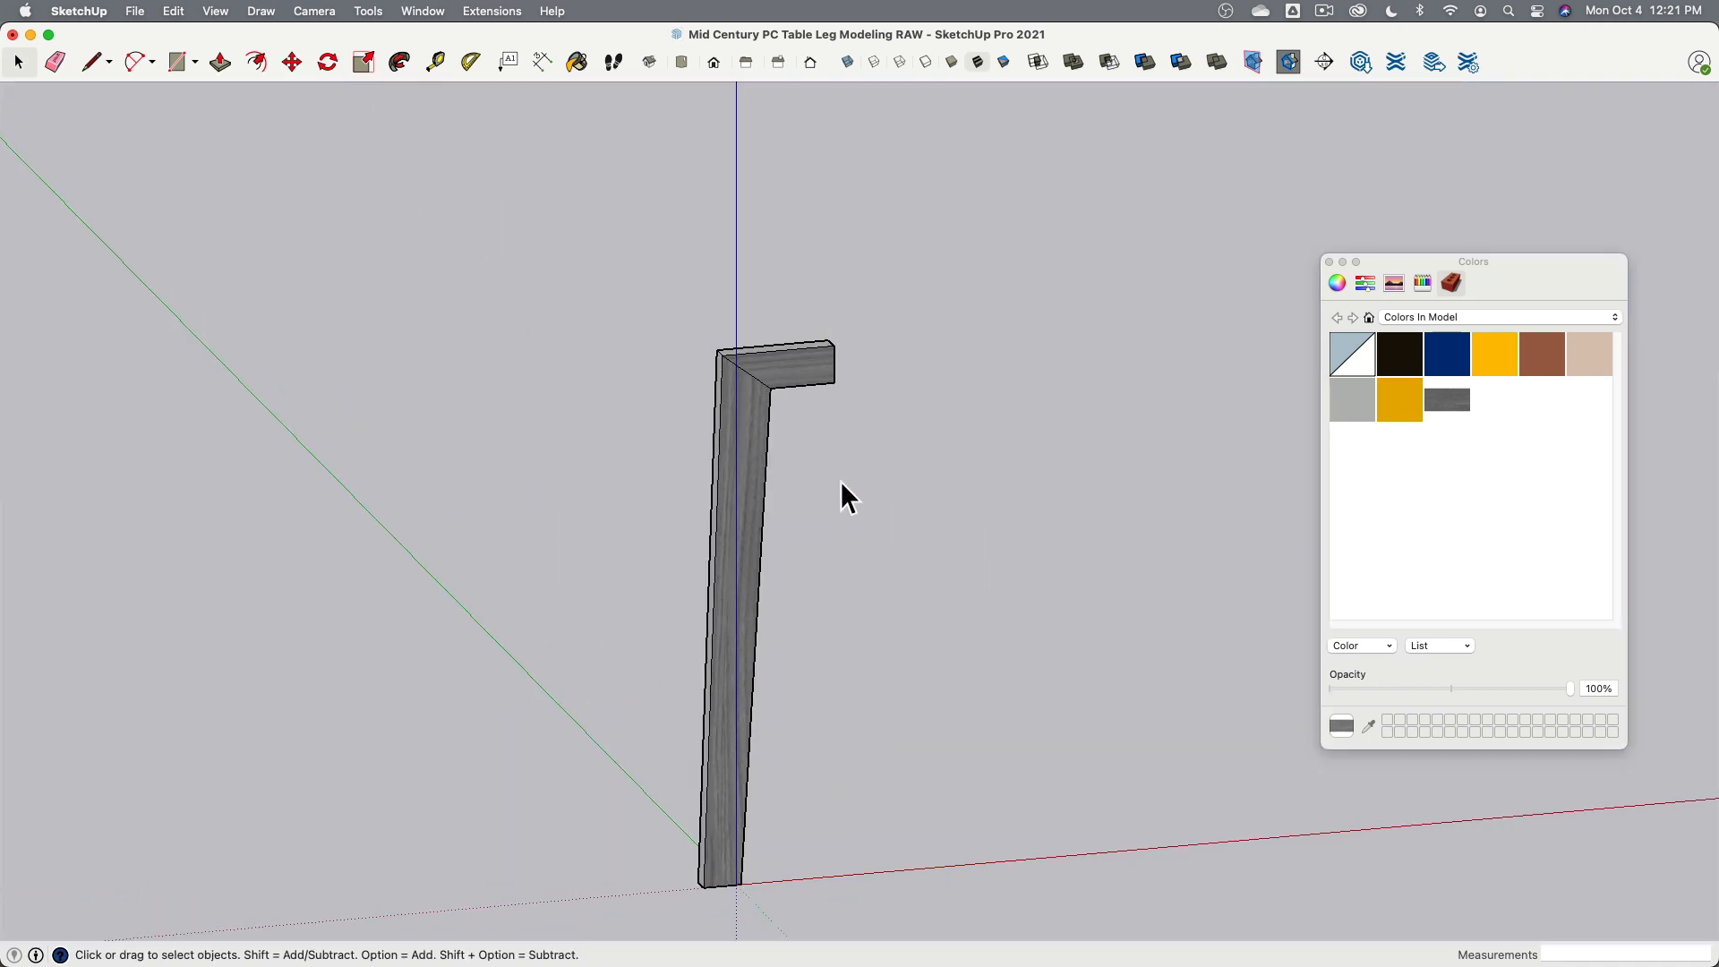
pyautogui.scroll(5, 767, 406)
pyautogui.click(752, 421)
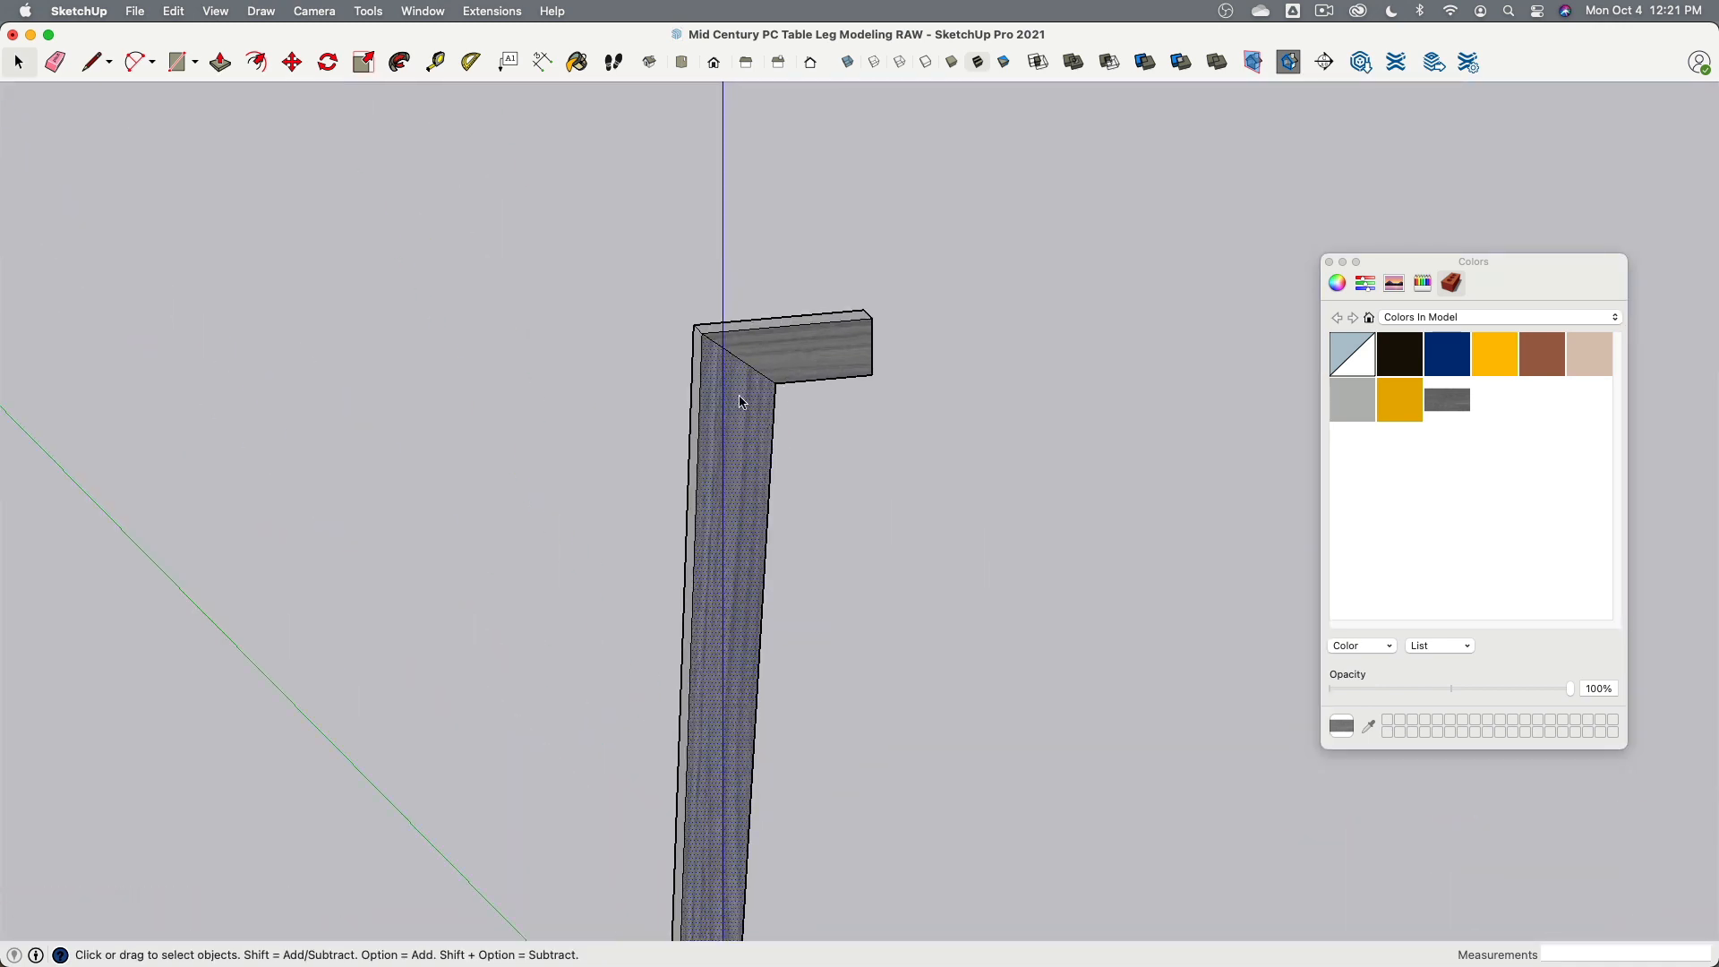
pyautogui.rightClick(741, 395)
pyautogui.moveTo(817, 634)
pyautogui.click(970, 634)
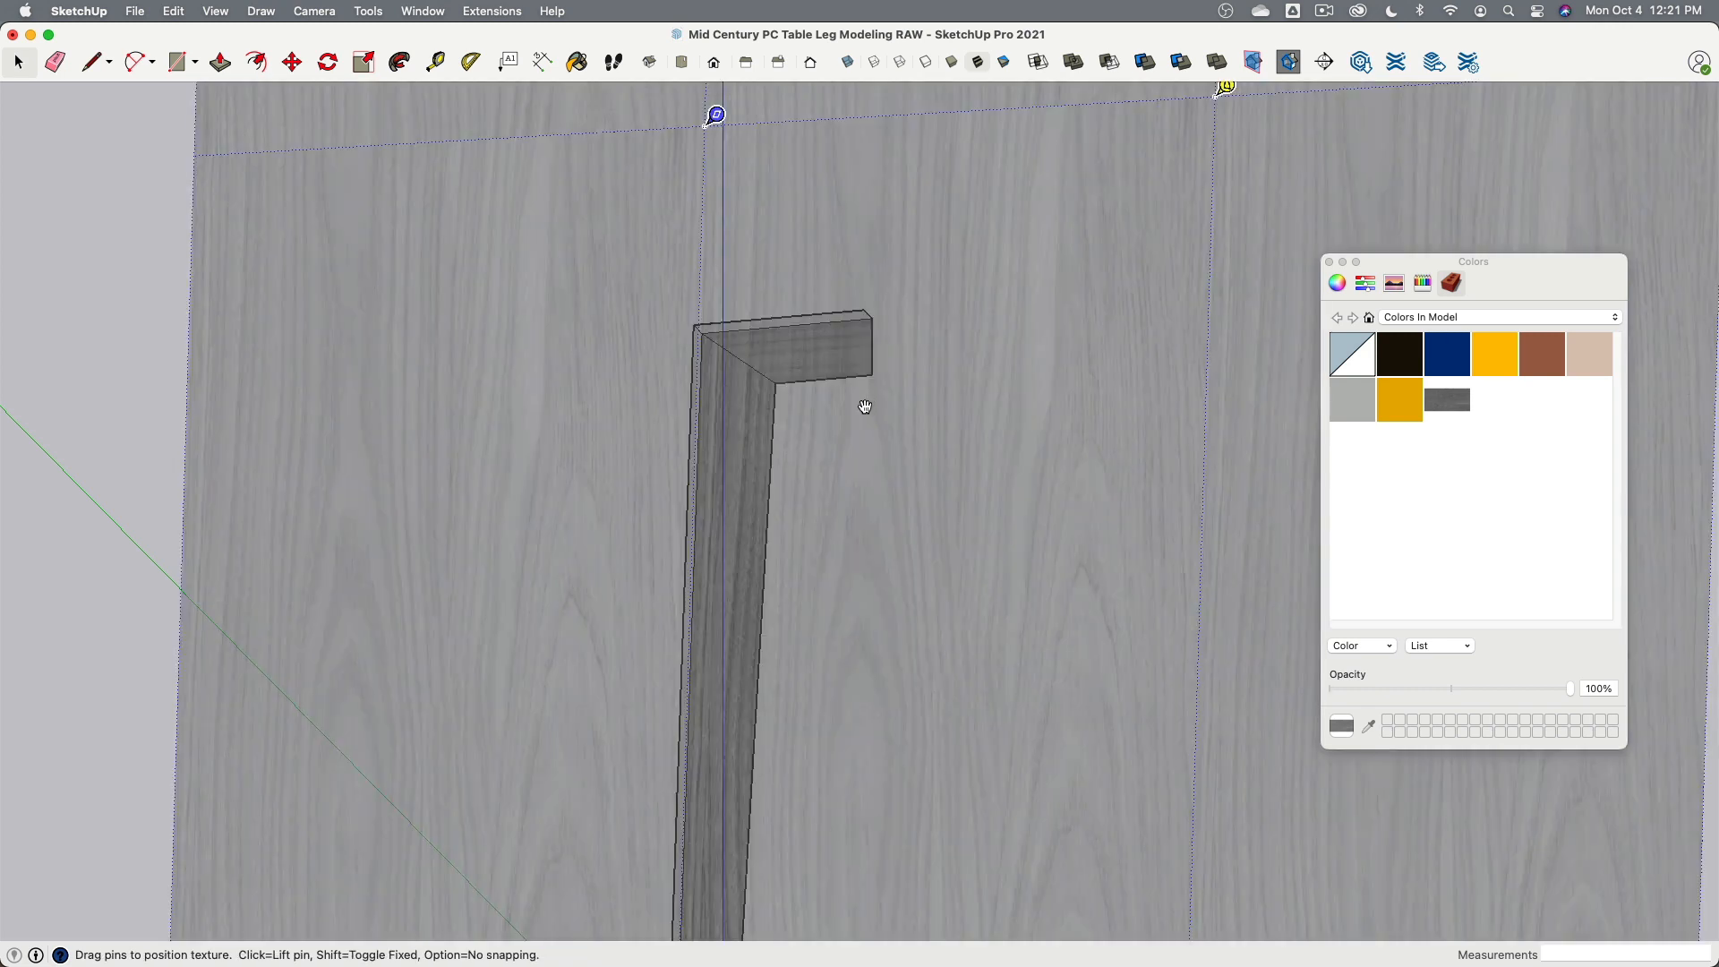
pyautogui.scroll(-4, 875, 394)
pyautogui.scroll(2, 862, 517)
pyautogui.scroll(2, 862, 518)
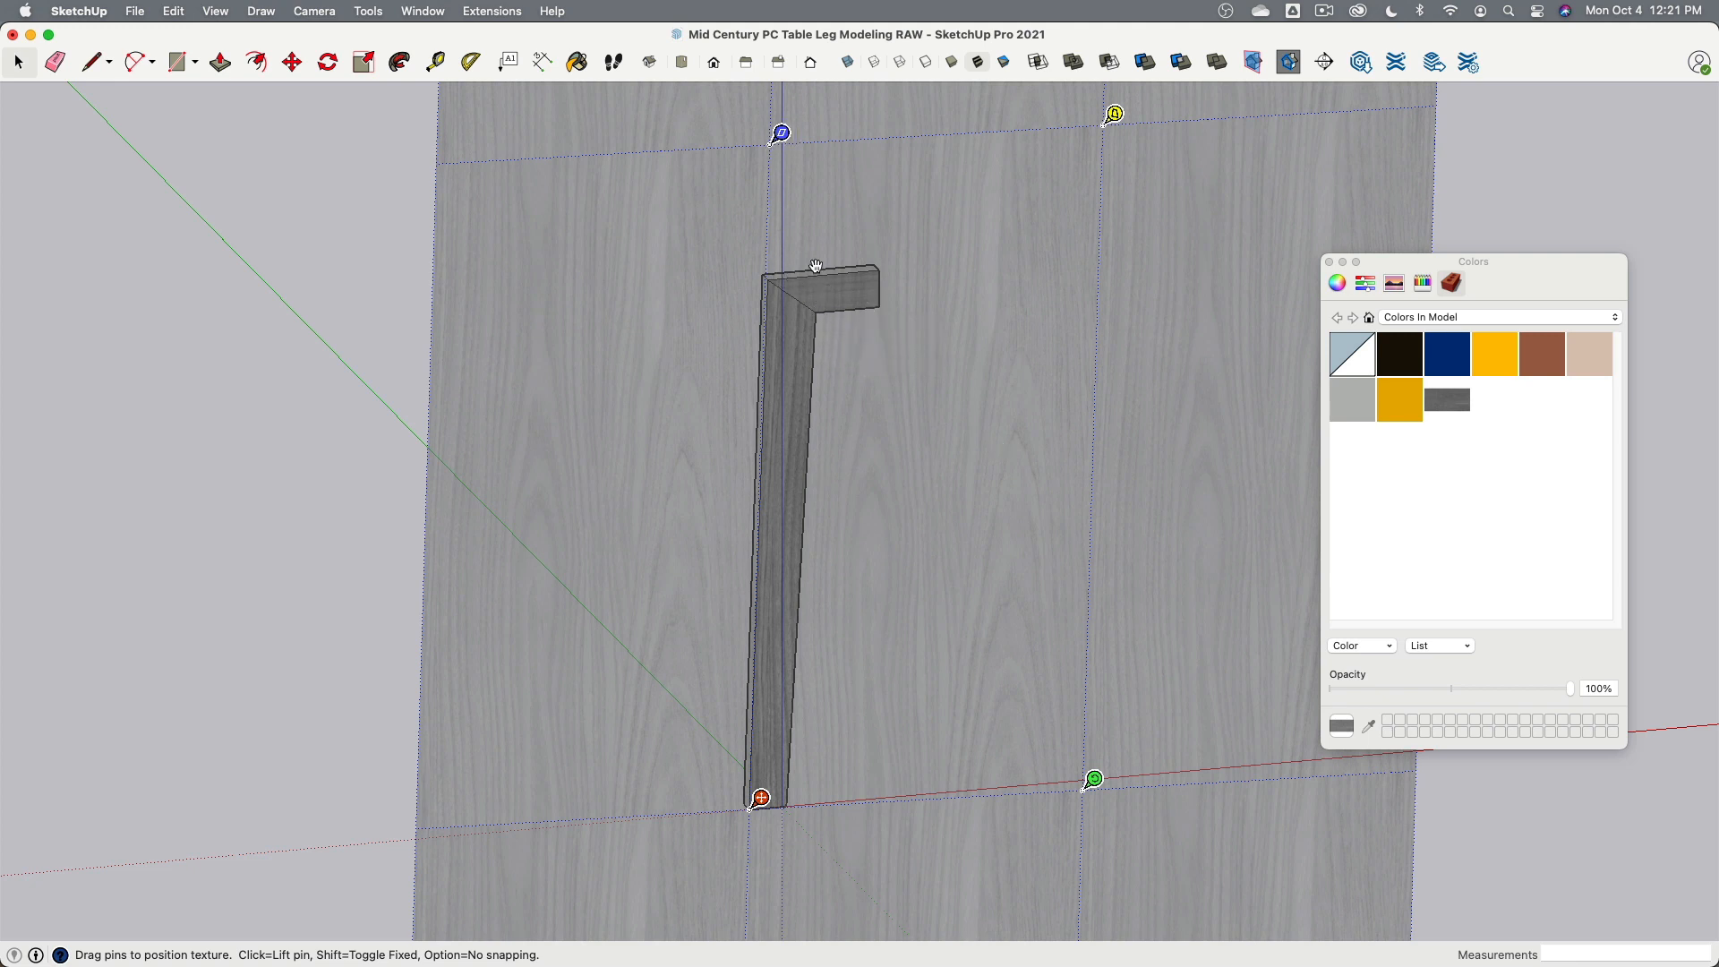
pyautogui.scroll(5, 815, 268)
pyautogui.scroll(-8, 797, 495)
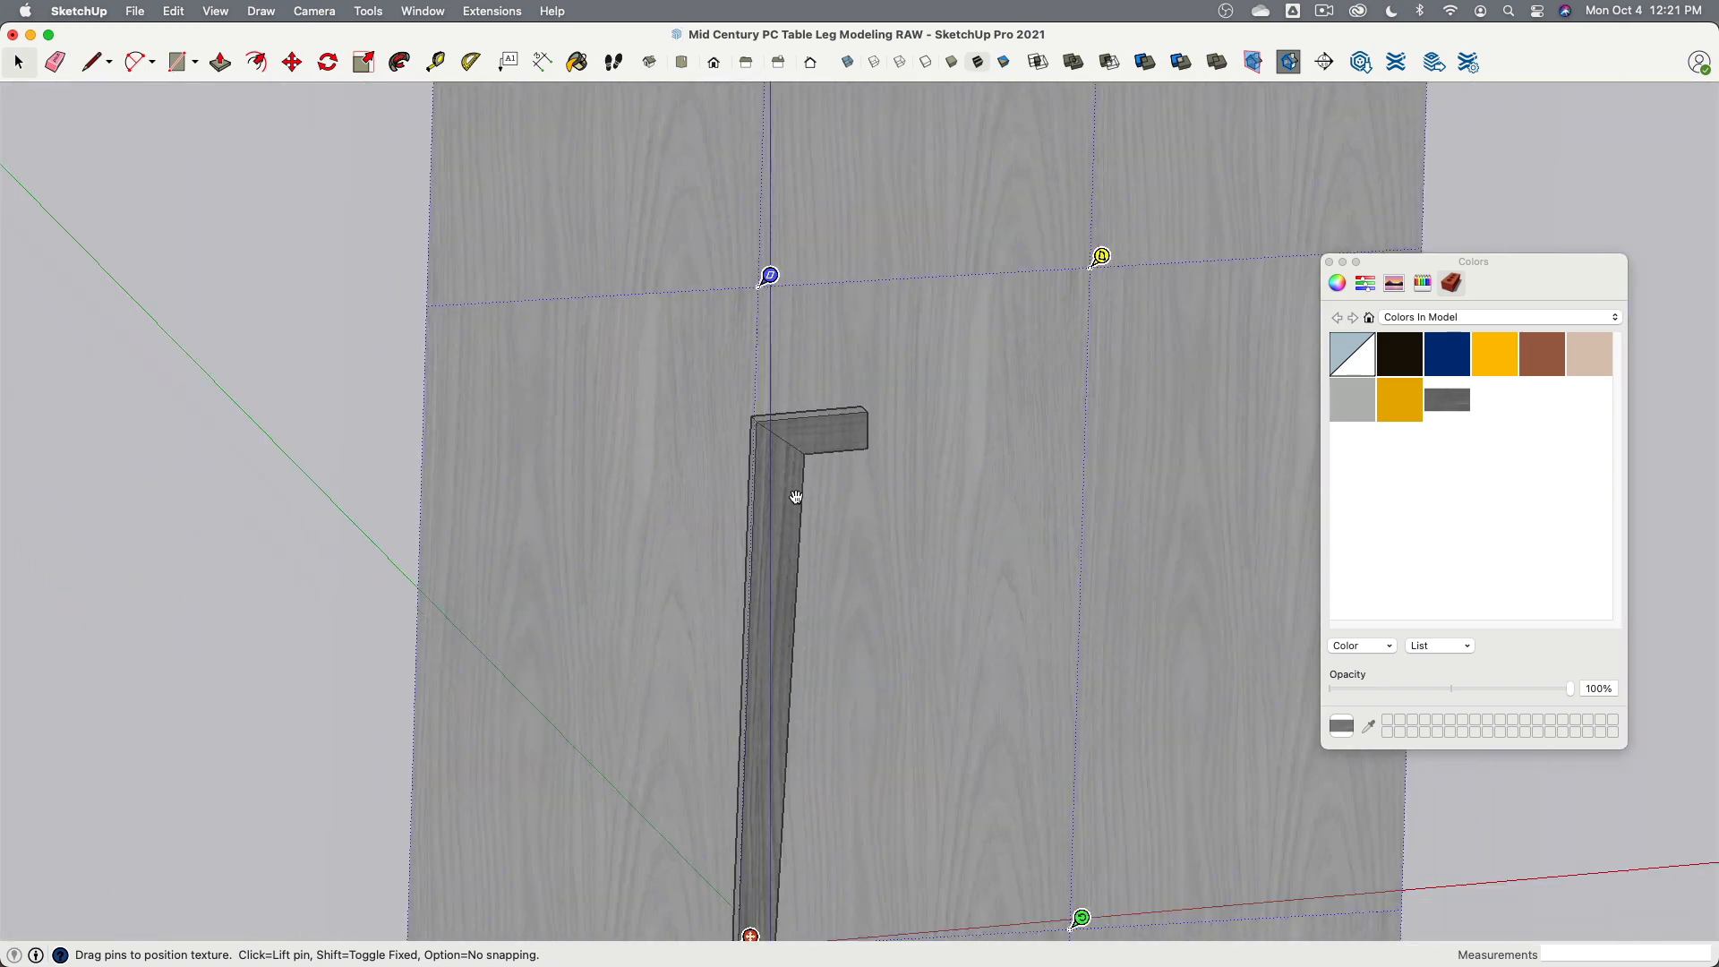
pyautogui.click(260, 611)
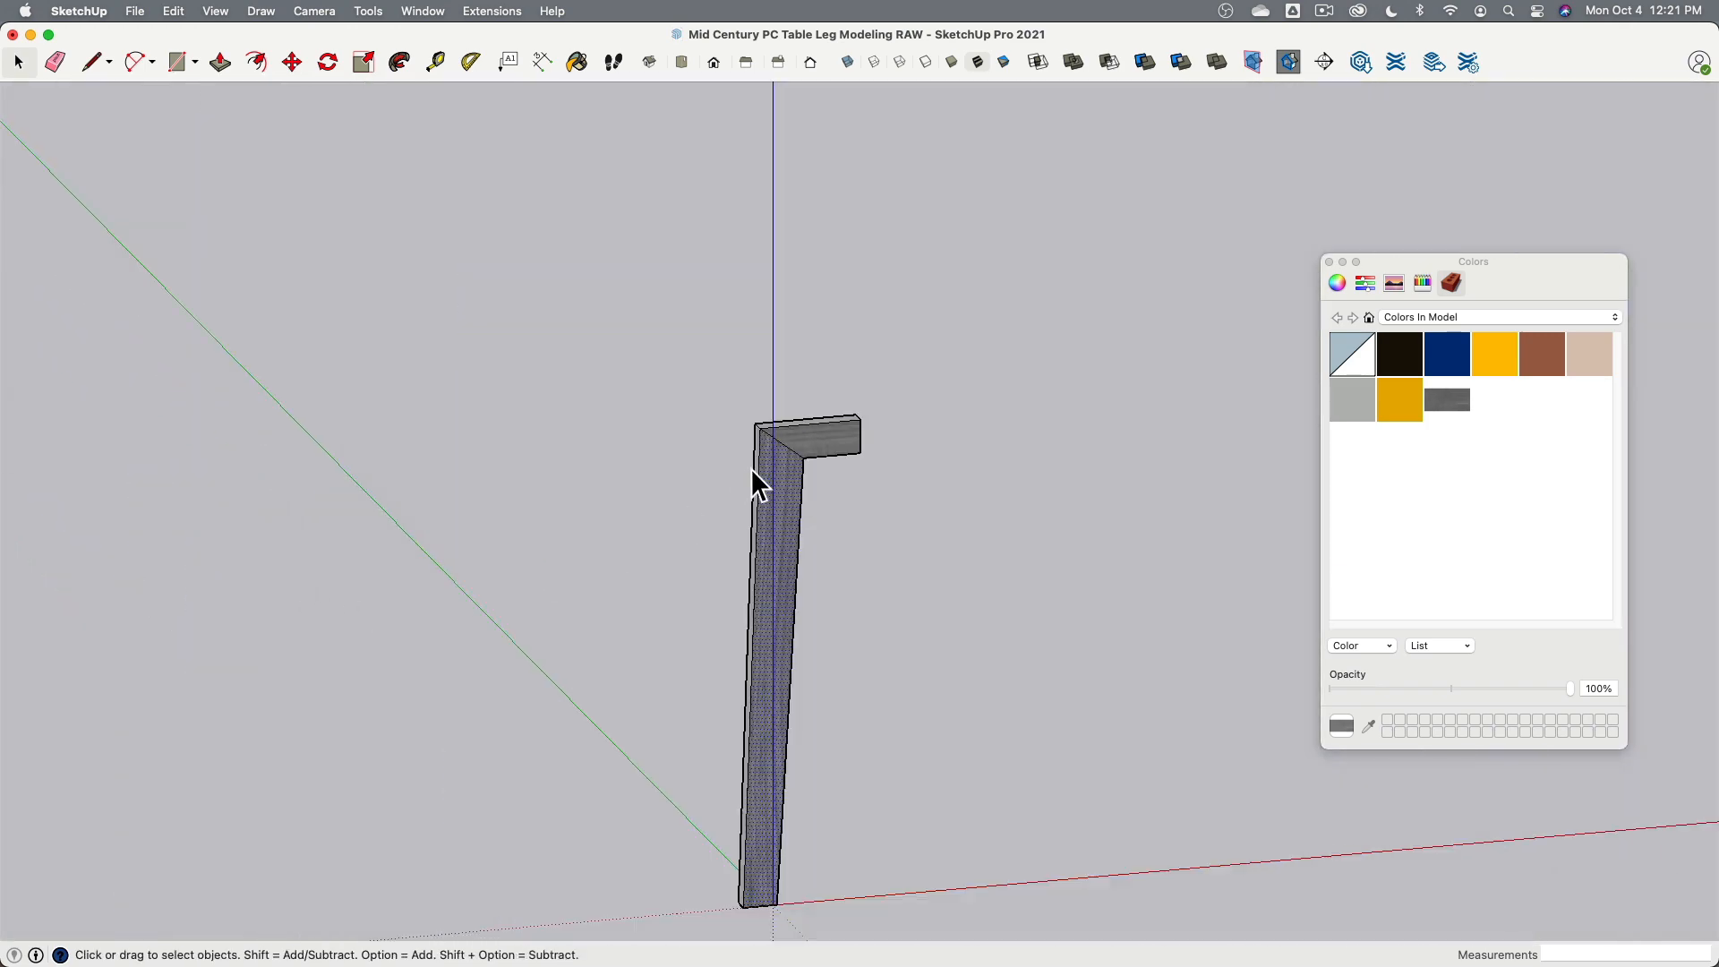
# - Shift the wood texture's position on the arm's front face in texture positioning mode
pyautogui.rightClick(819, 443)
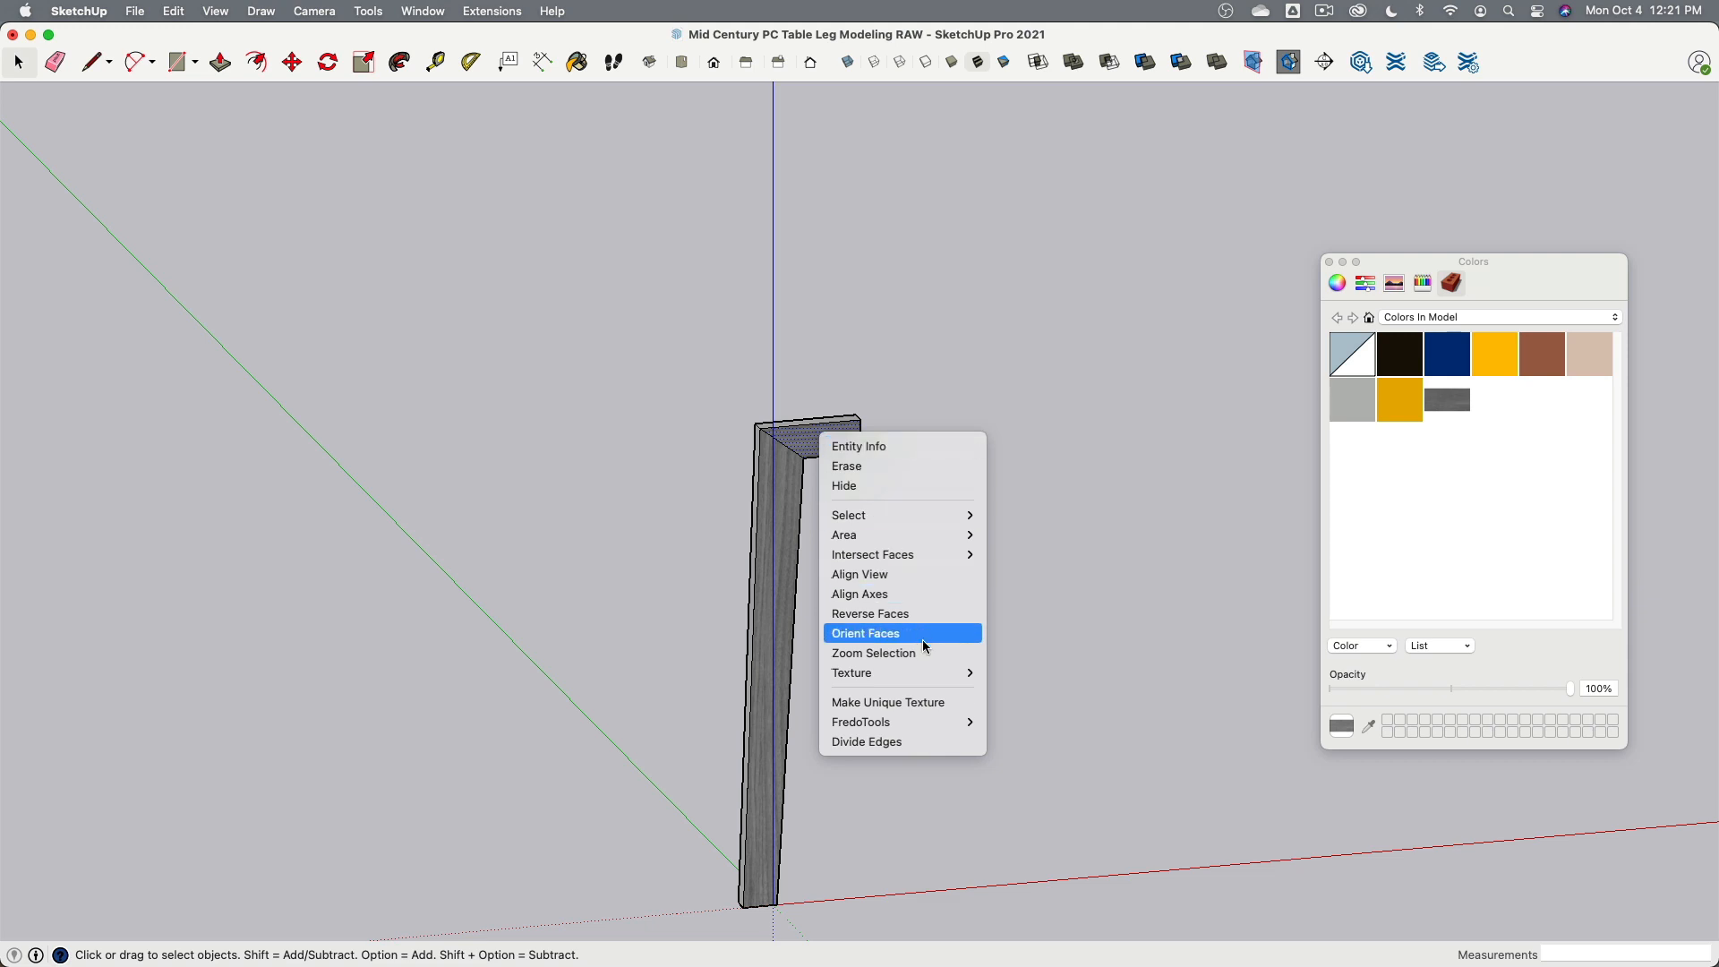
pyautogui.moveTo(927, 678)
pyautogui.click(995, 677)
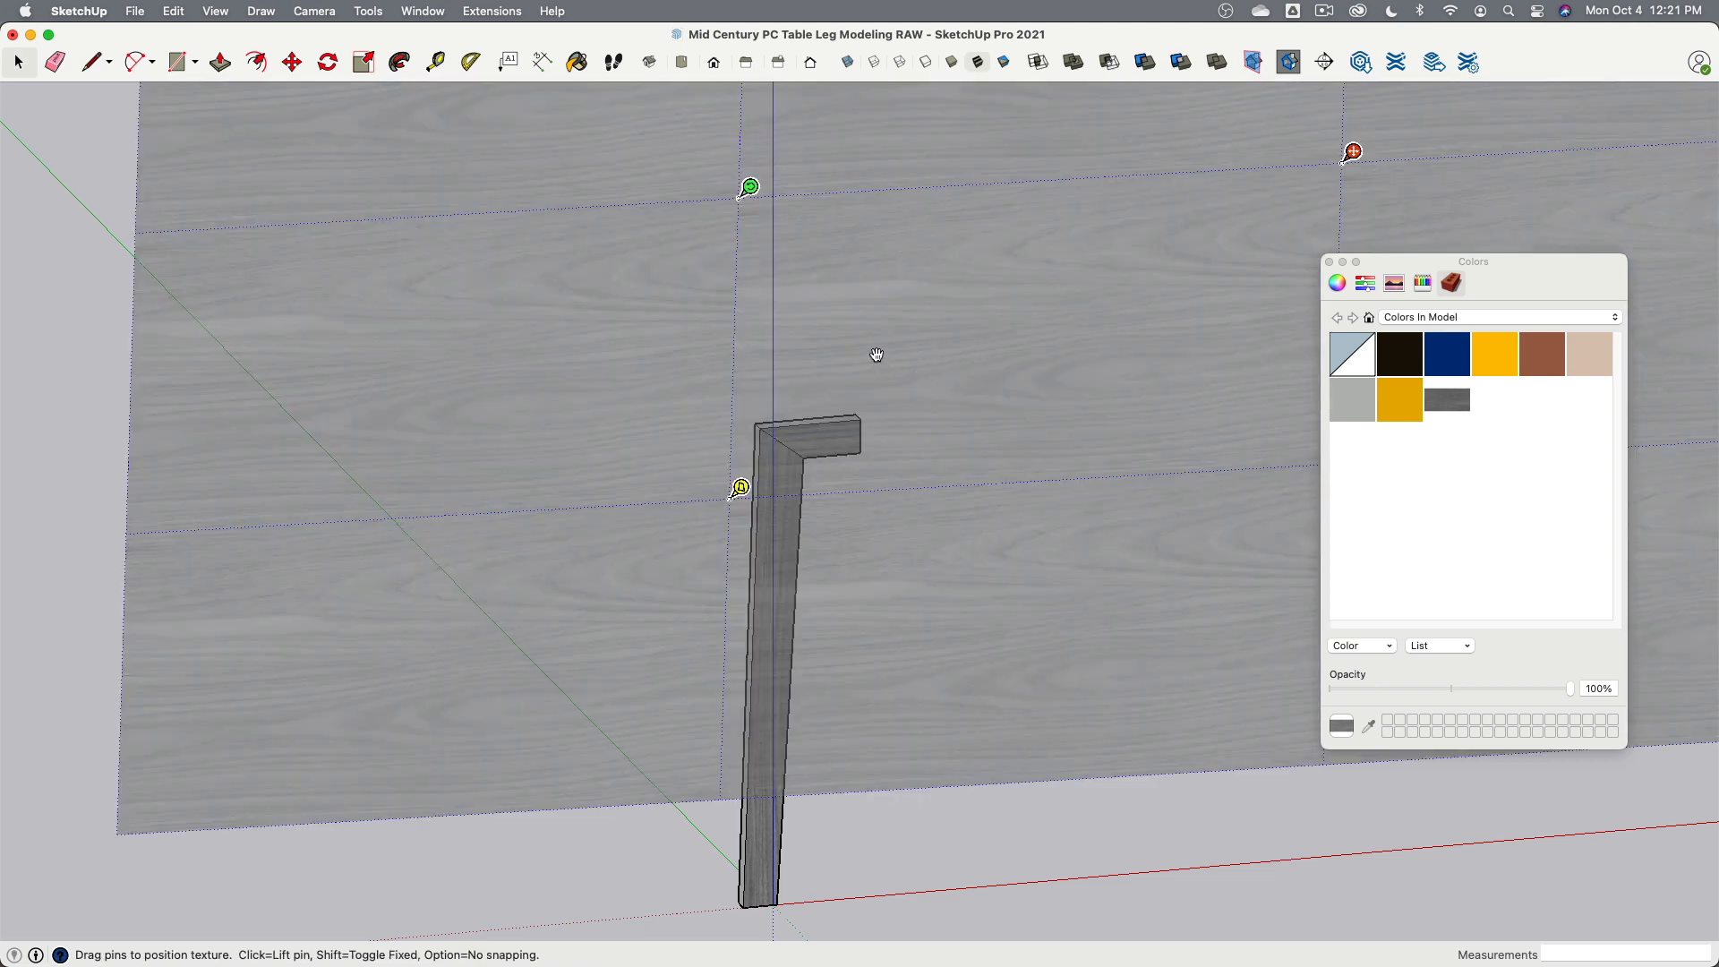
pyautogui.scroll(-5, 877, 355)
pyautogui.scroll(3, 1102, 354)
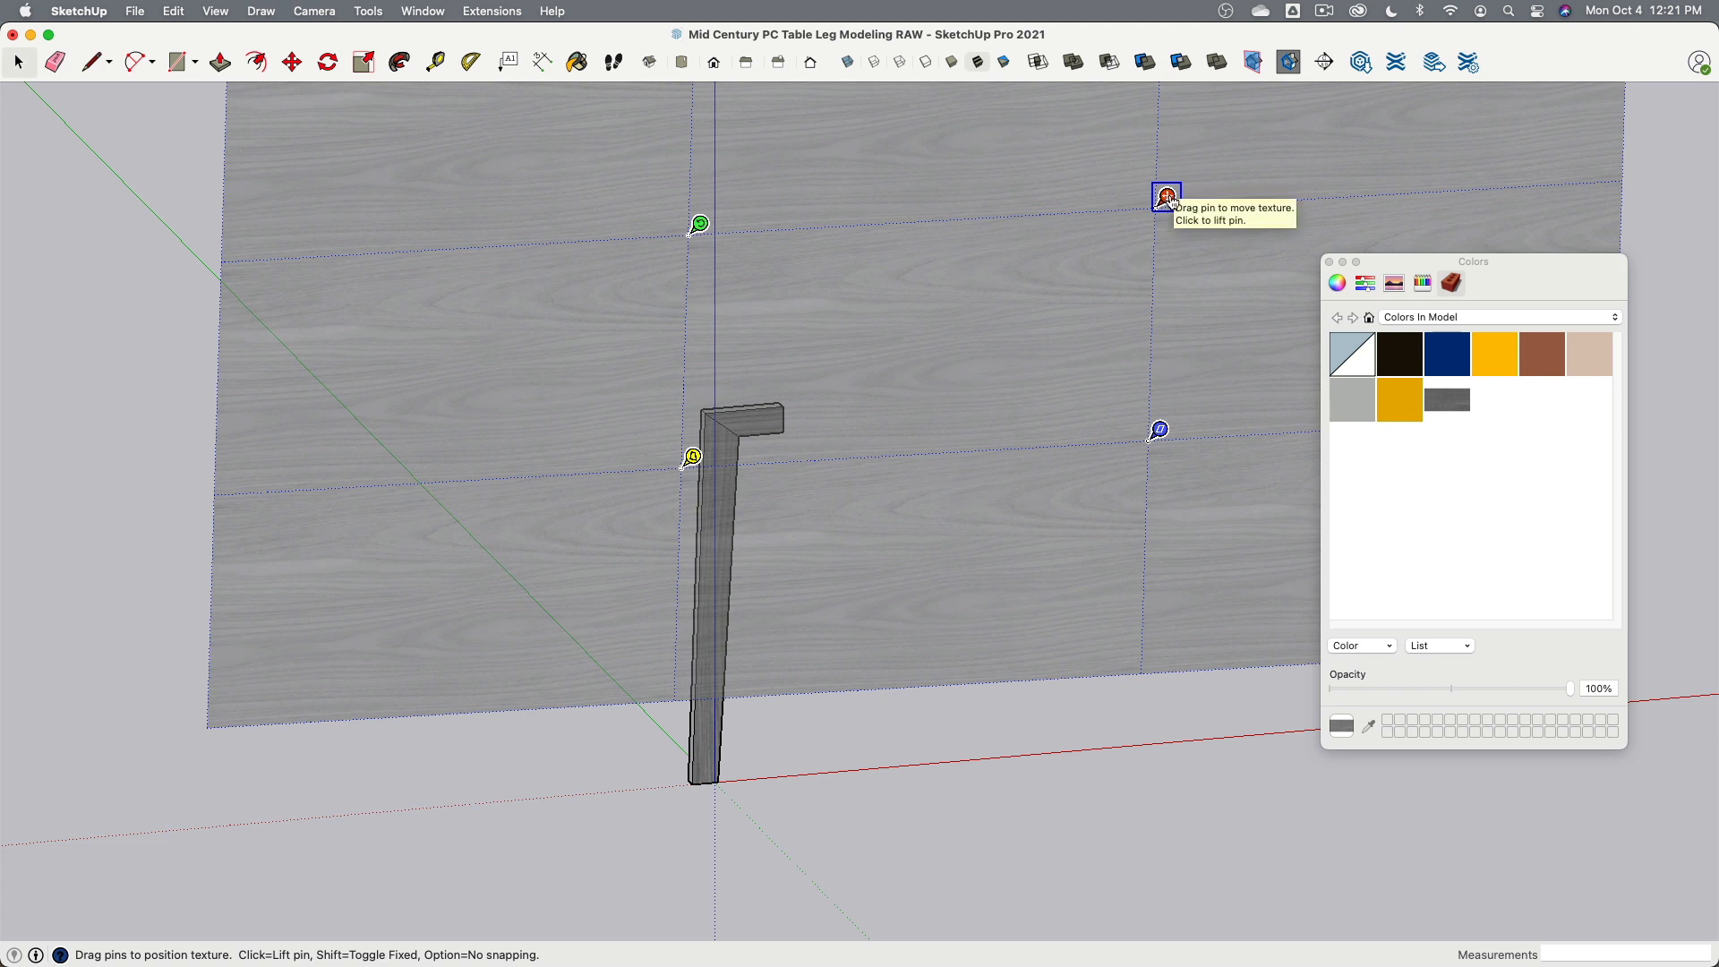
pyautogui.moveTo(1167, 197); pyautogui.dragTo(1020, 376)
pyautogui.click(936, 890)
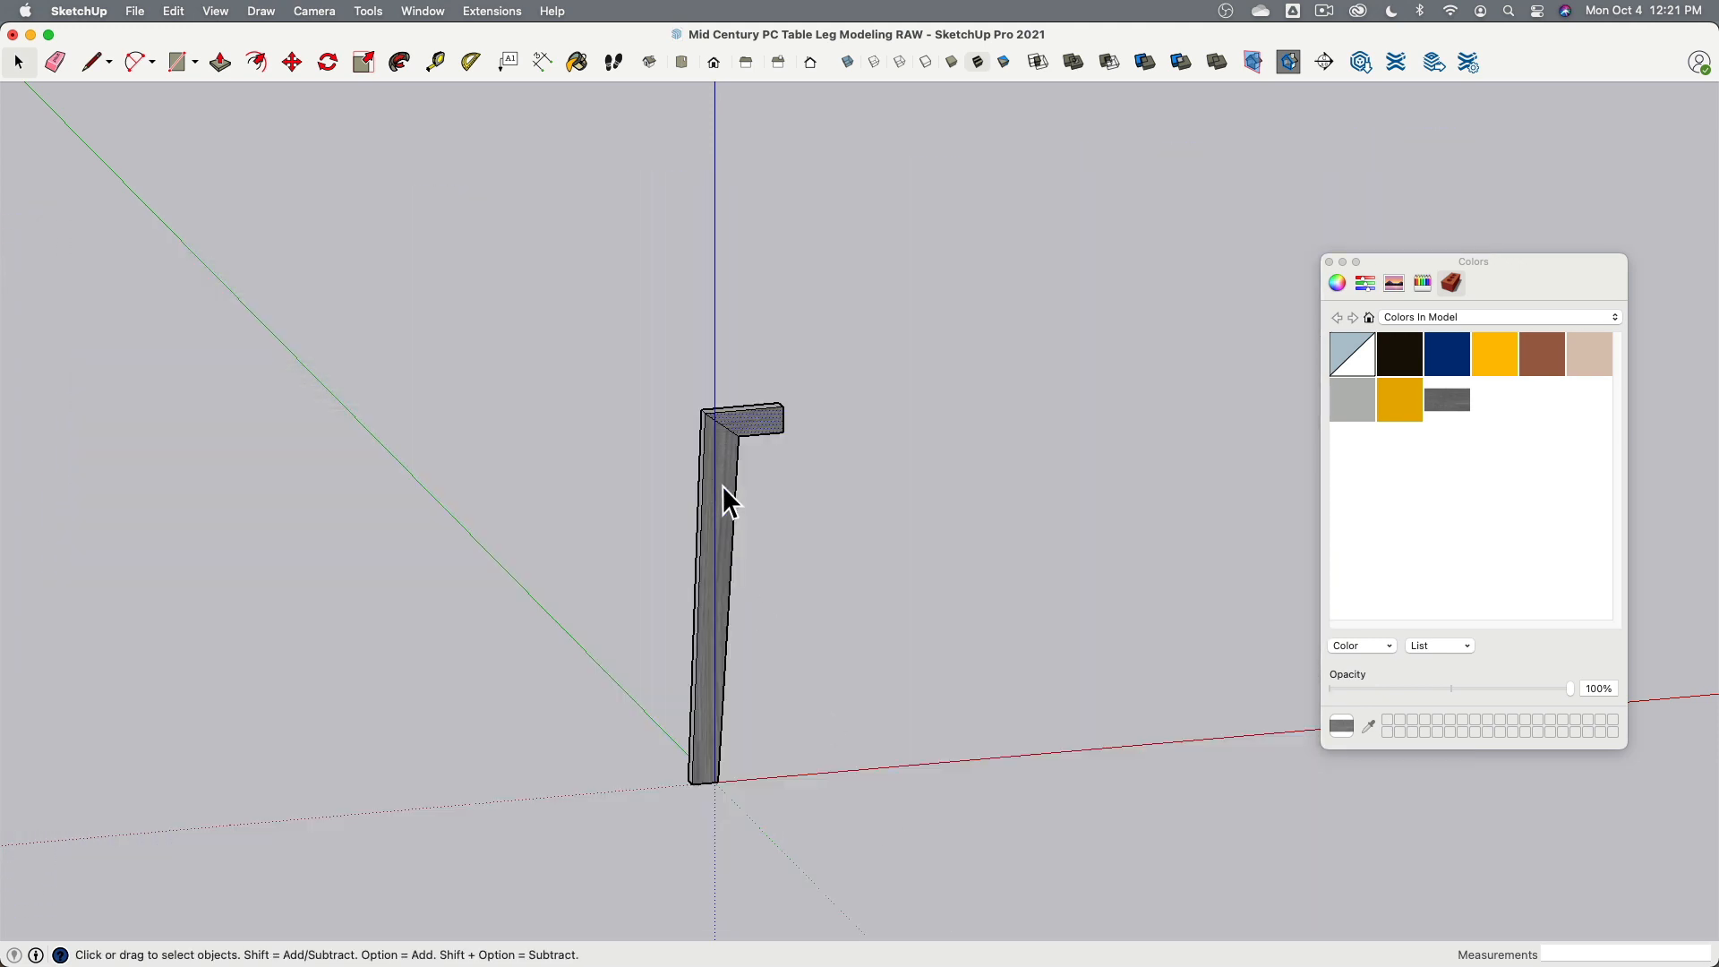
# - Open texture positioning on the leg's narrow side face to check the grain direction
pyautogui.scroll(3, 723, 485)
pyautogui.scroll(-2, 727, 607)
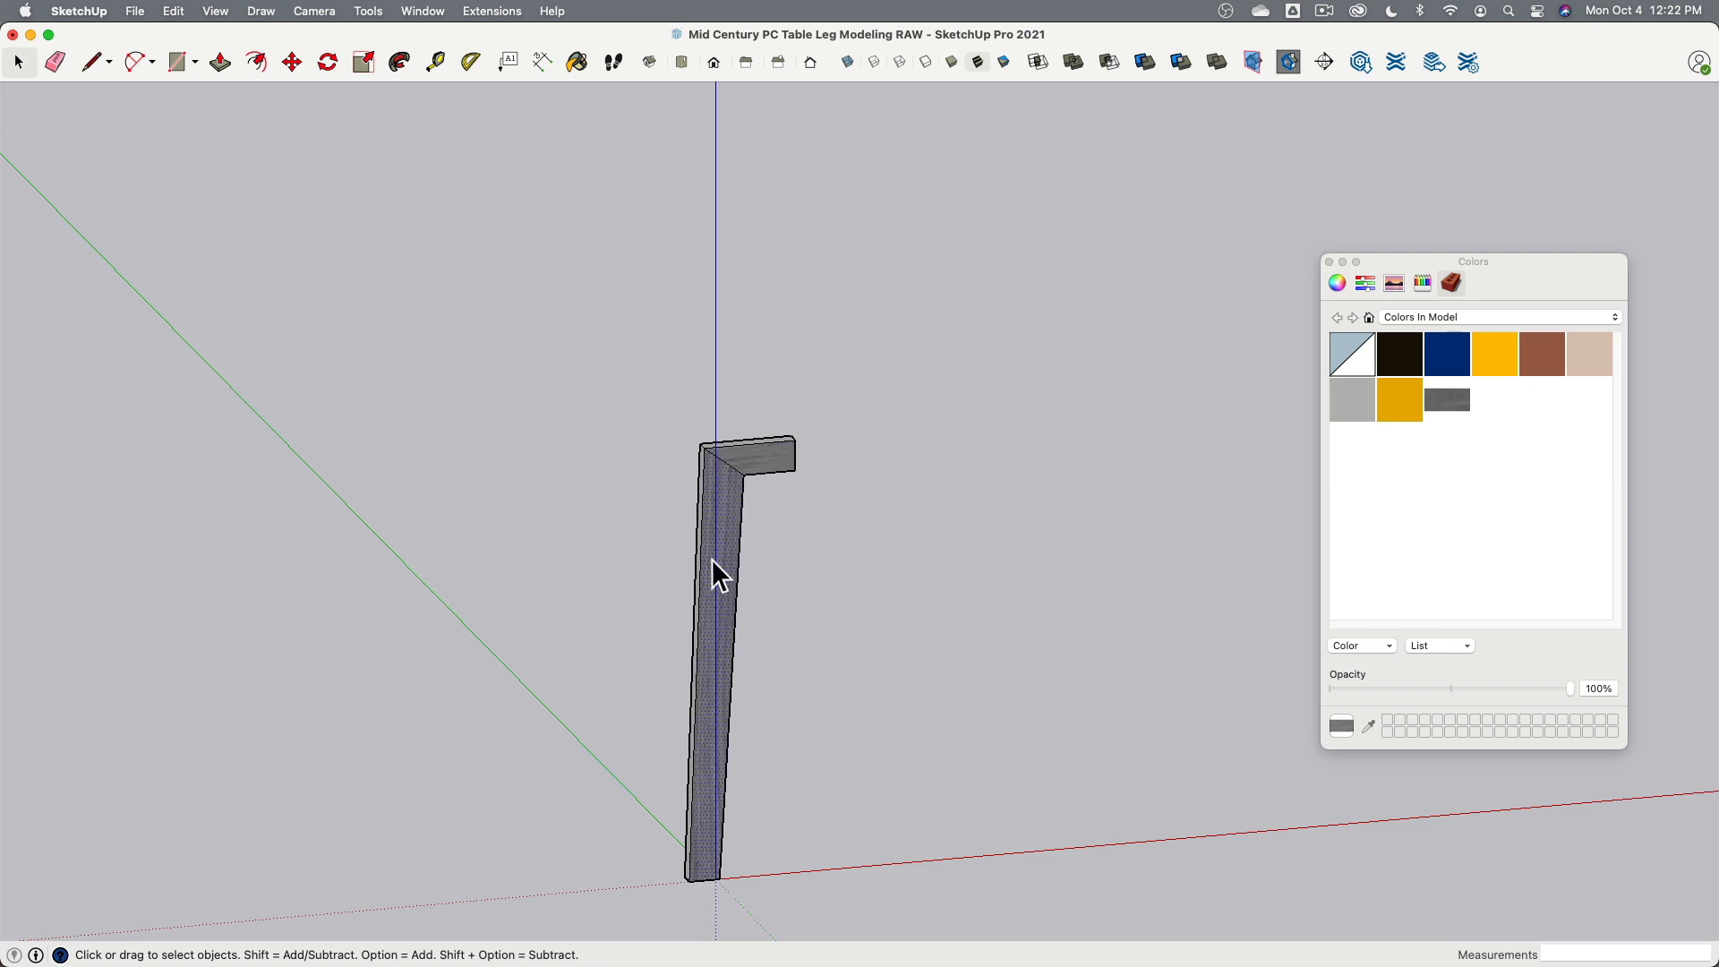
pyautogui.rightClick(702, 844)
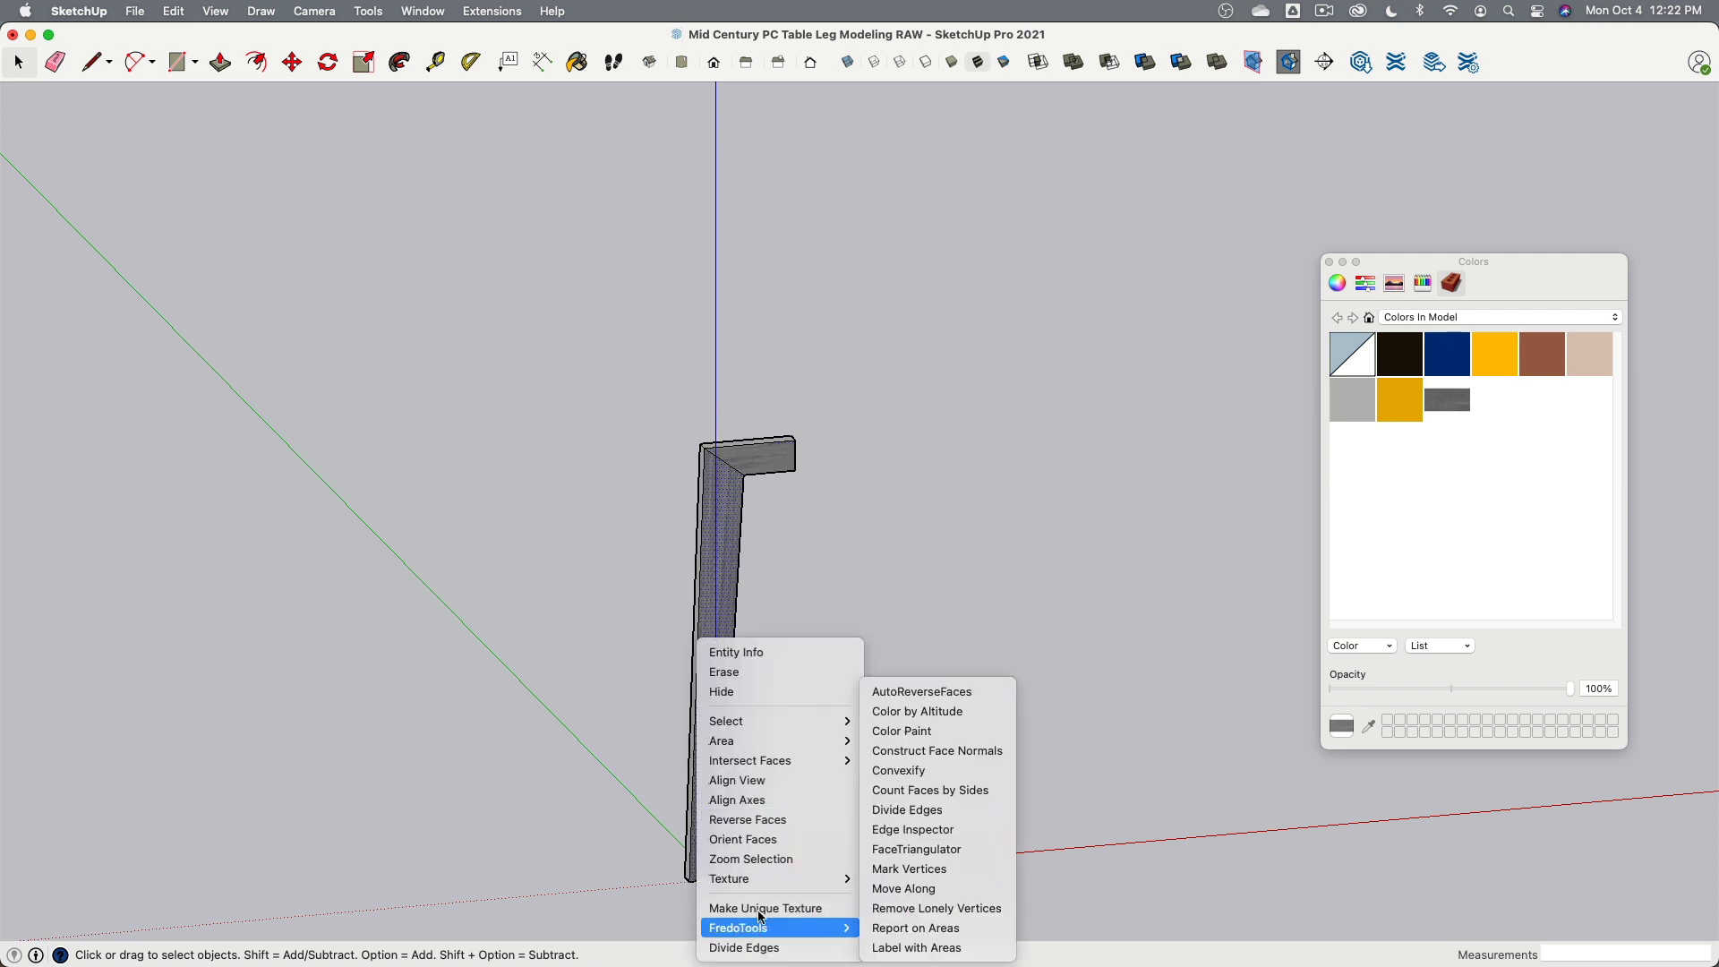
pyautogui.click(900, 878)
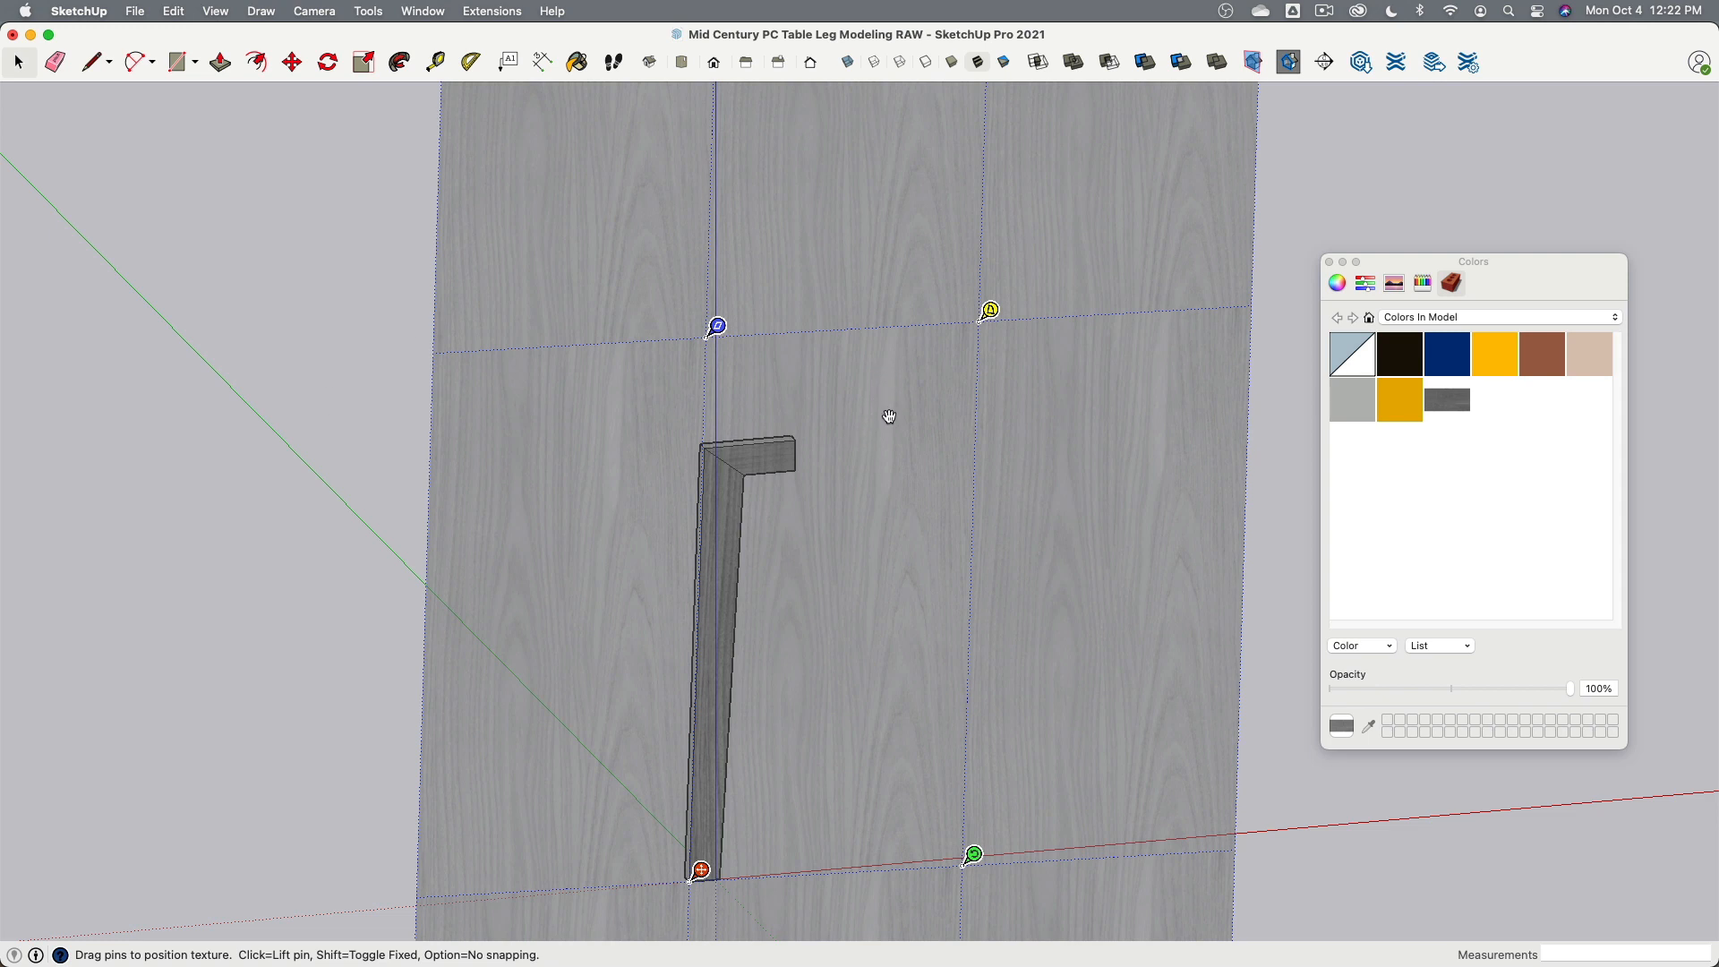
pyautogui.click(329, 356)
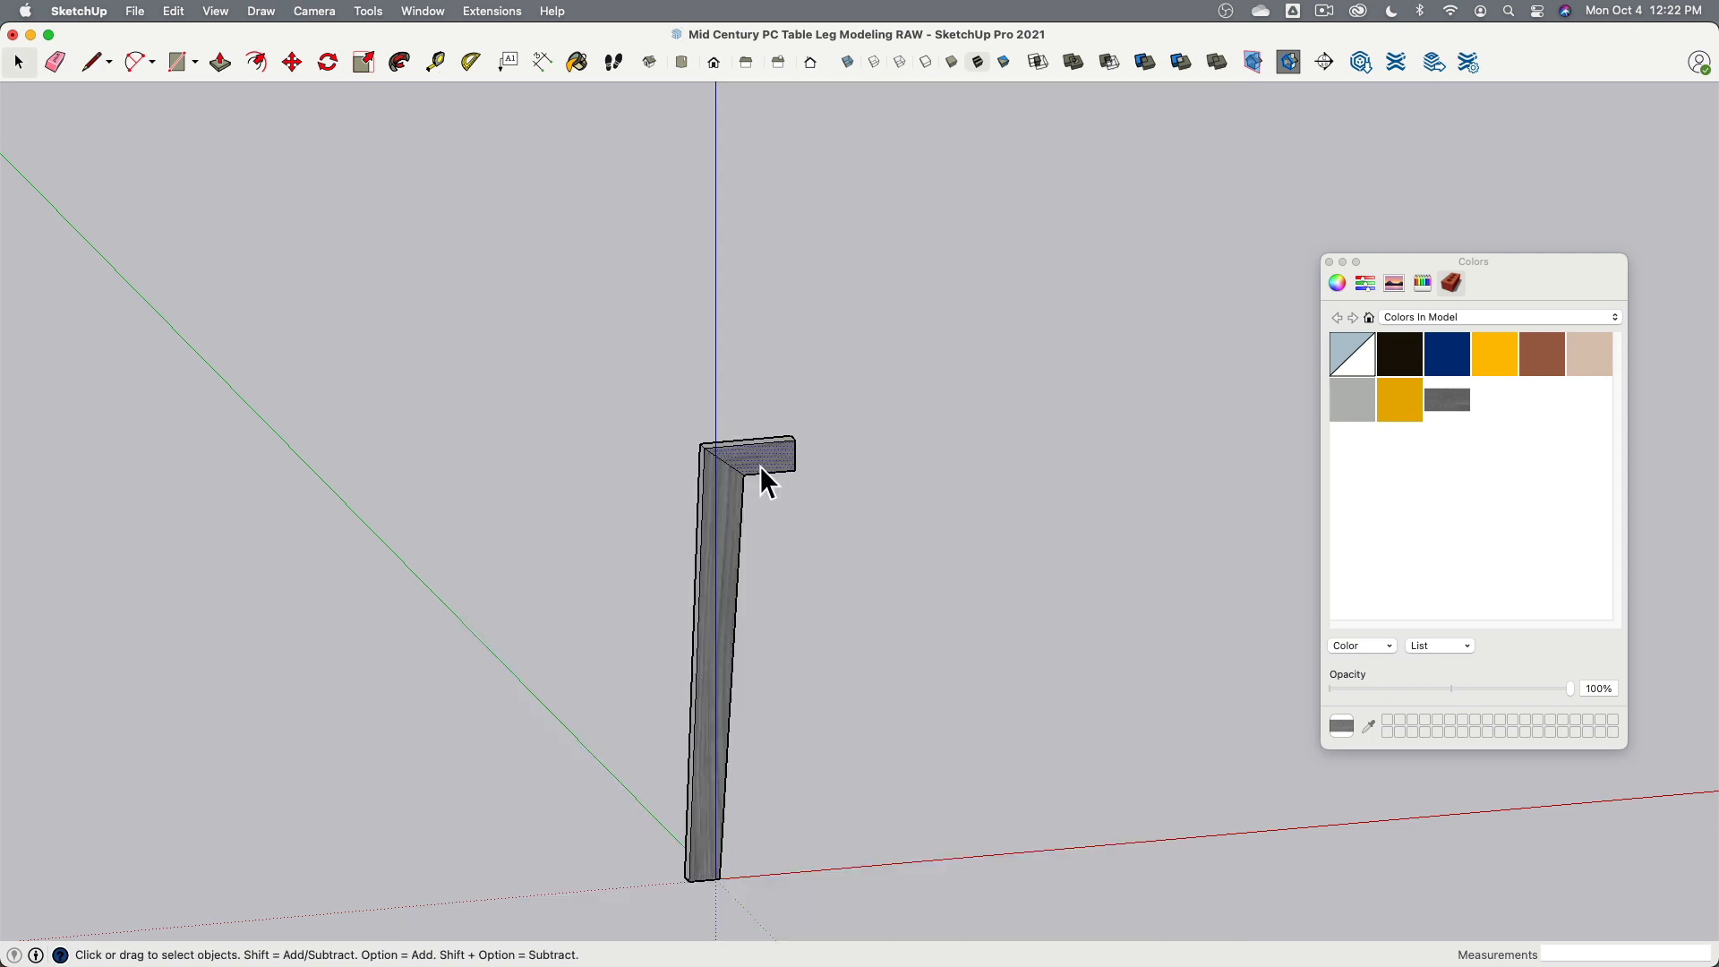
# - Move the wood texture upward on the arm's outer side face in texture positioning mode
pyautogui.rightClick(762, 467)
pyautogui.moveTo(837, 695)
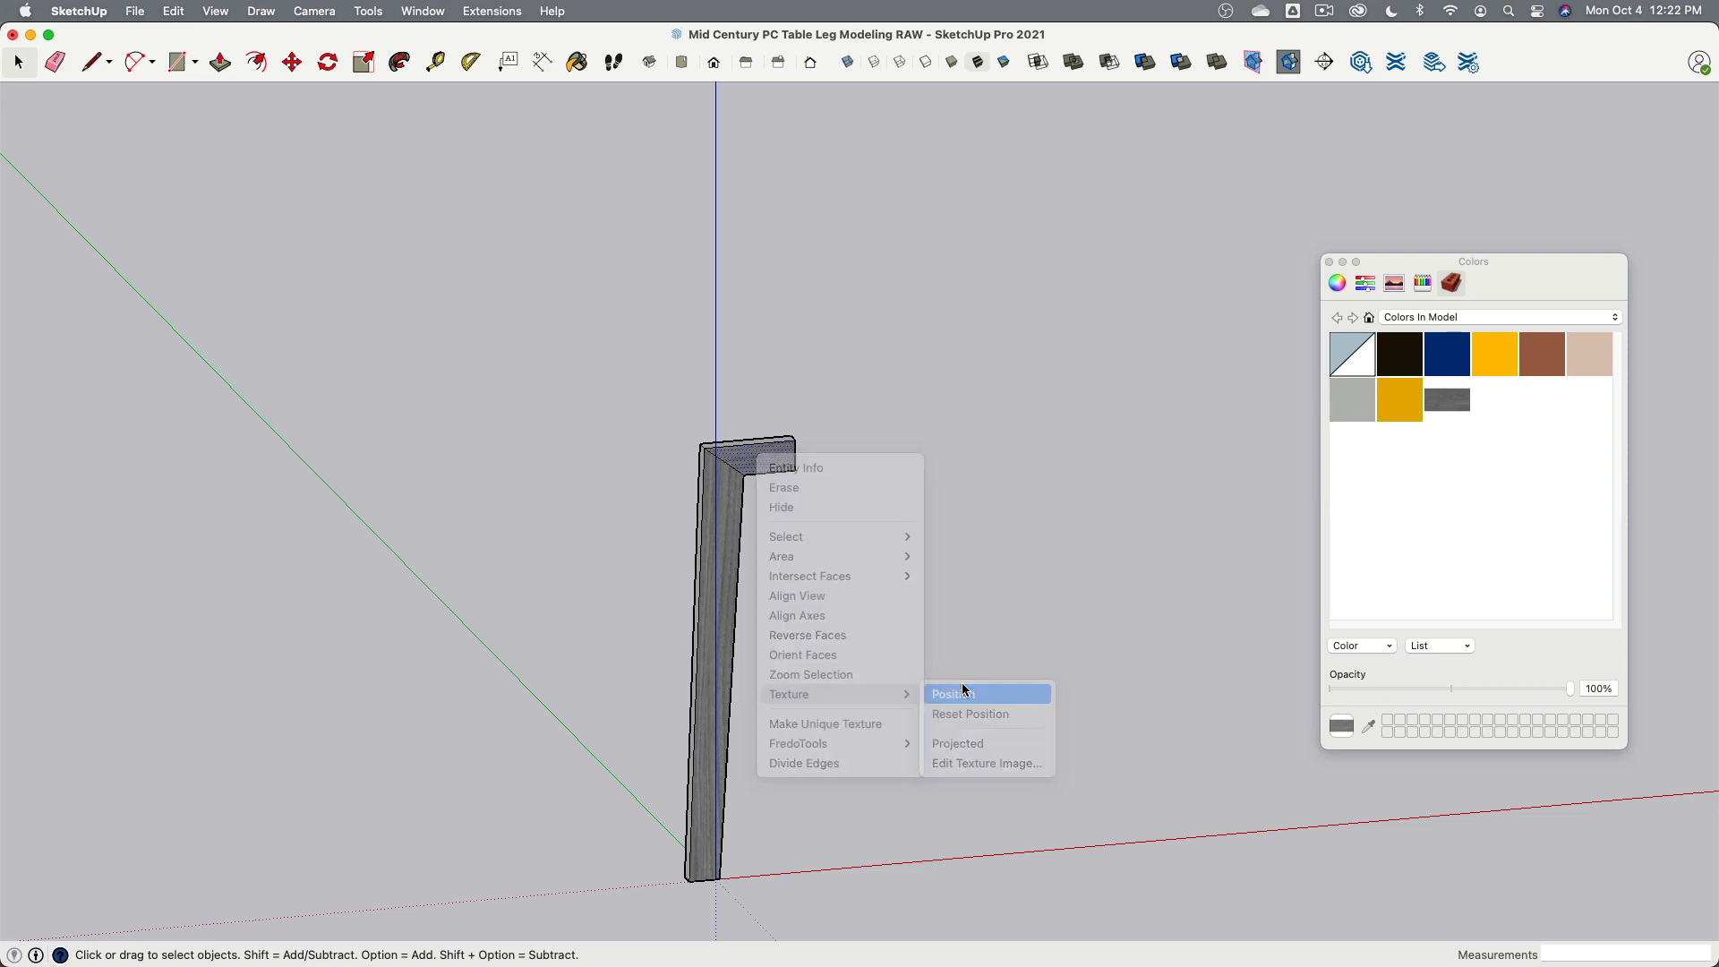
pyautogui.click(965, 692)
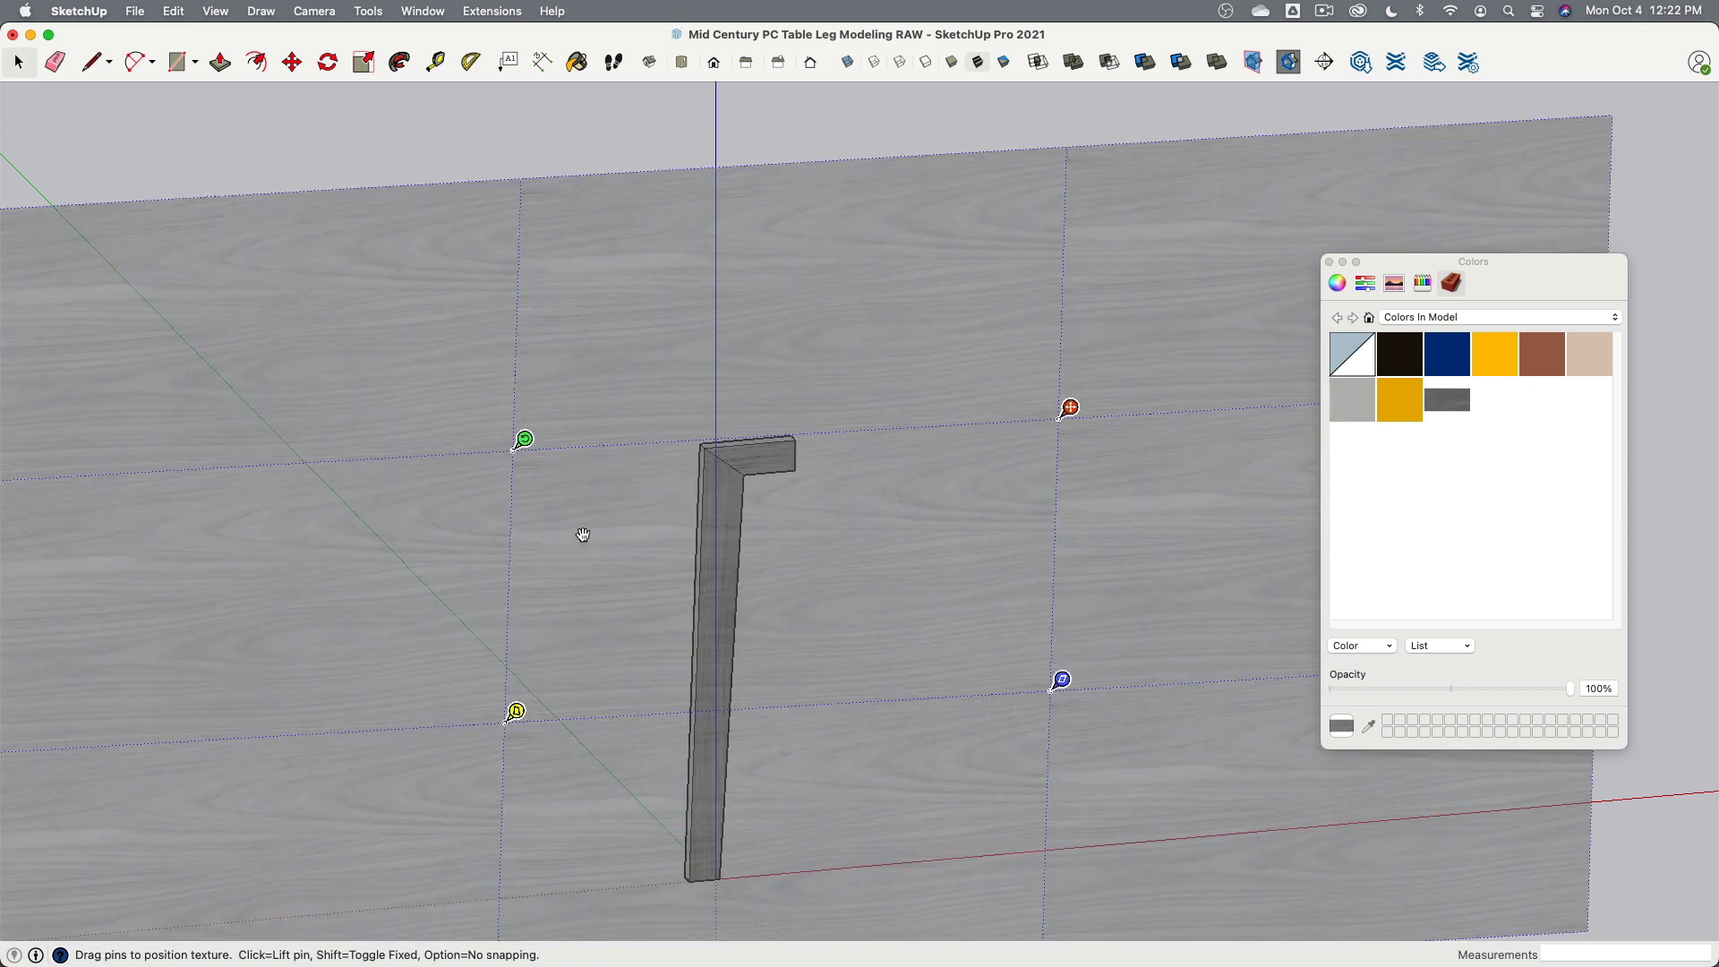
pyautogui.moveTo(1070, 409); pyautogui.dragTo(1031, 174)
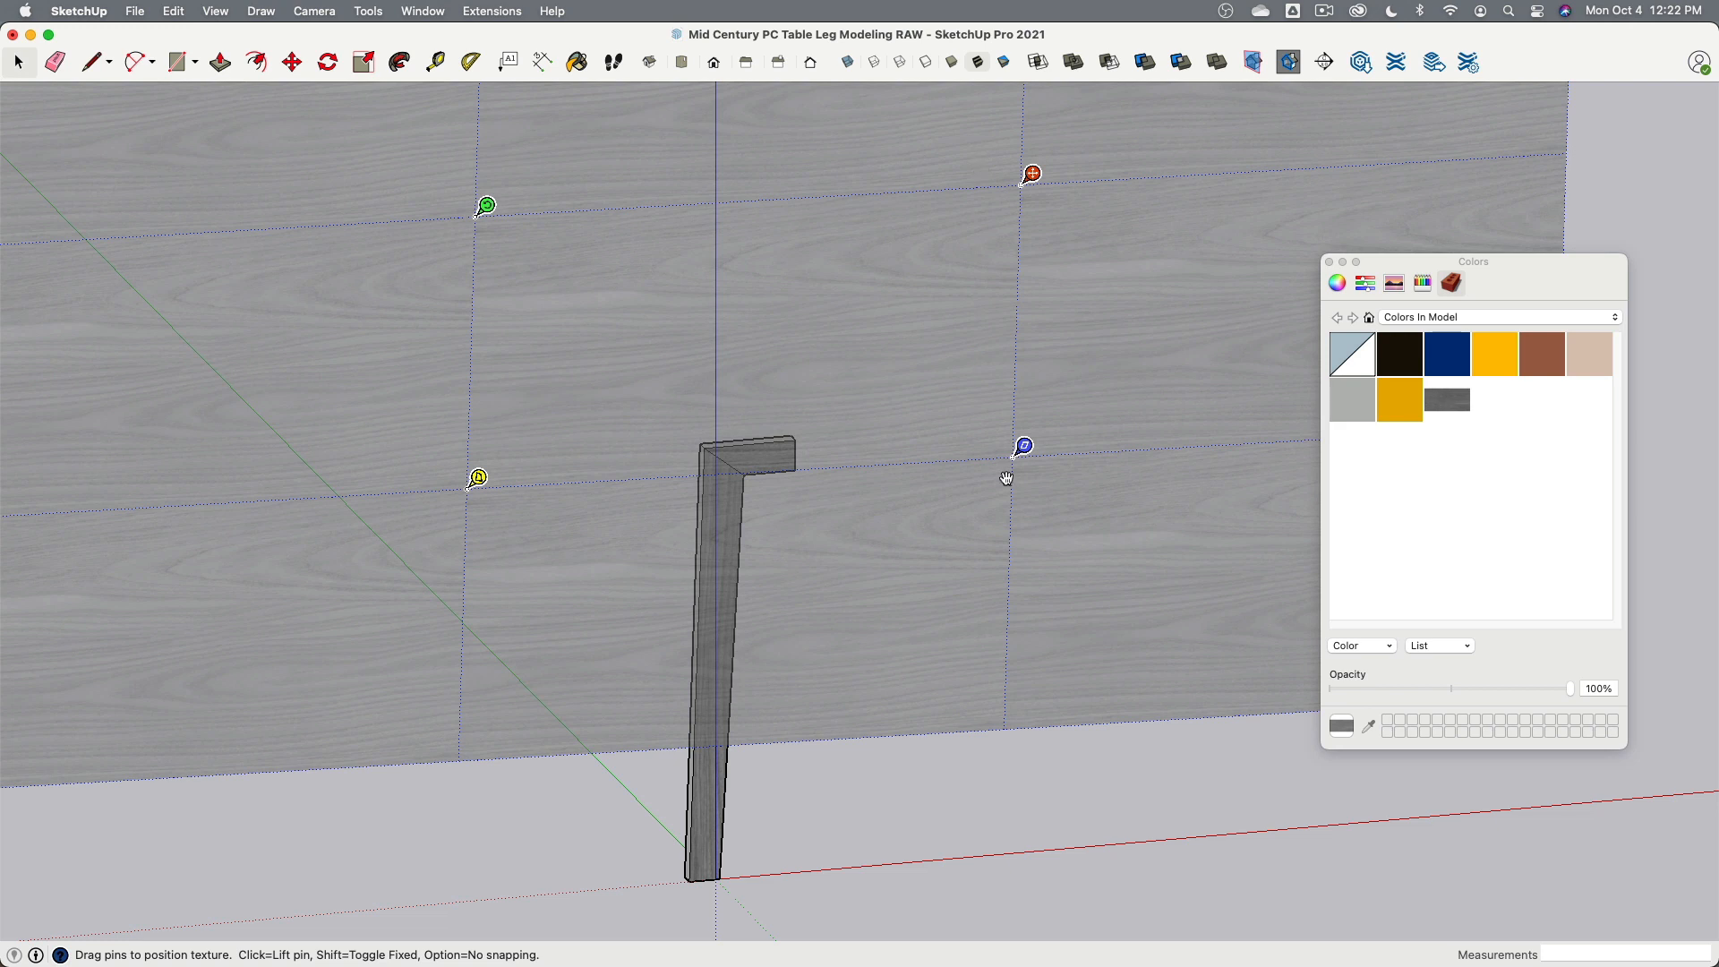
pyautogui.scroll(4, 841, 458)
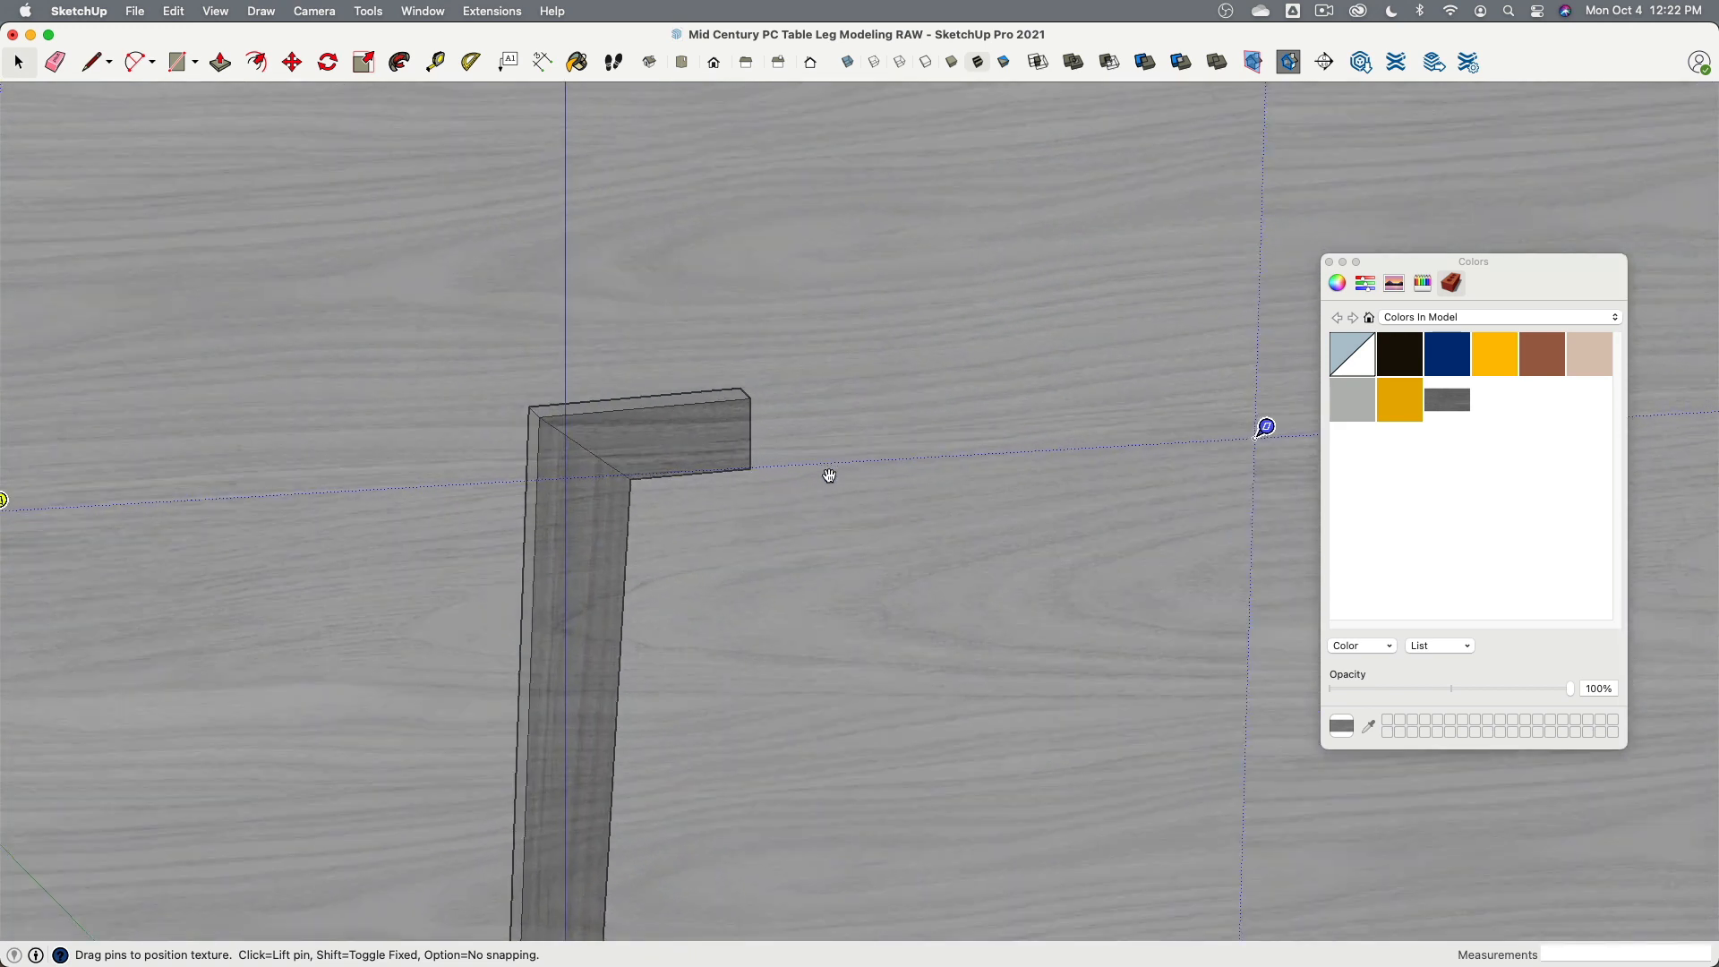
pyautogui.scroll(-2, 829, 475)
pyautogui.scroll(-3, 364, 520)
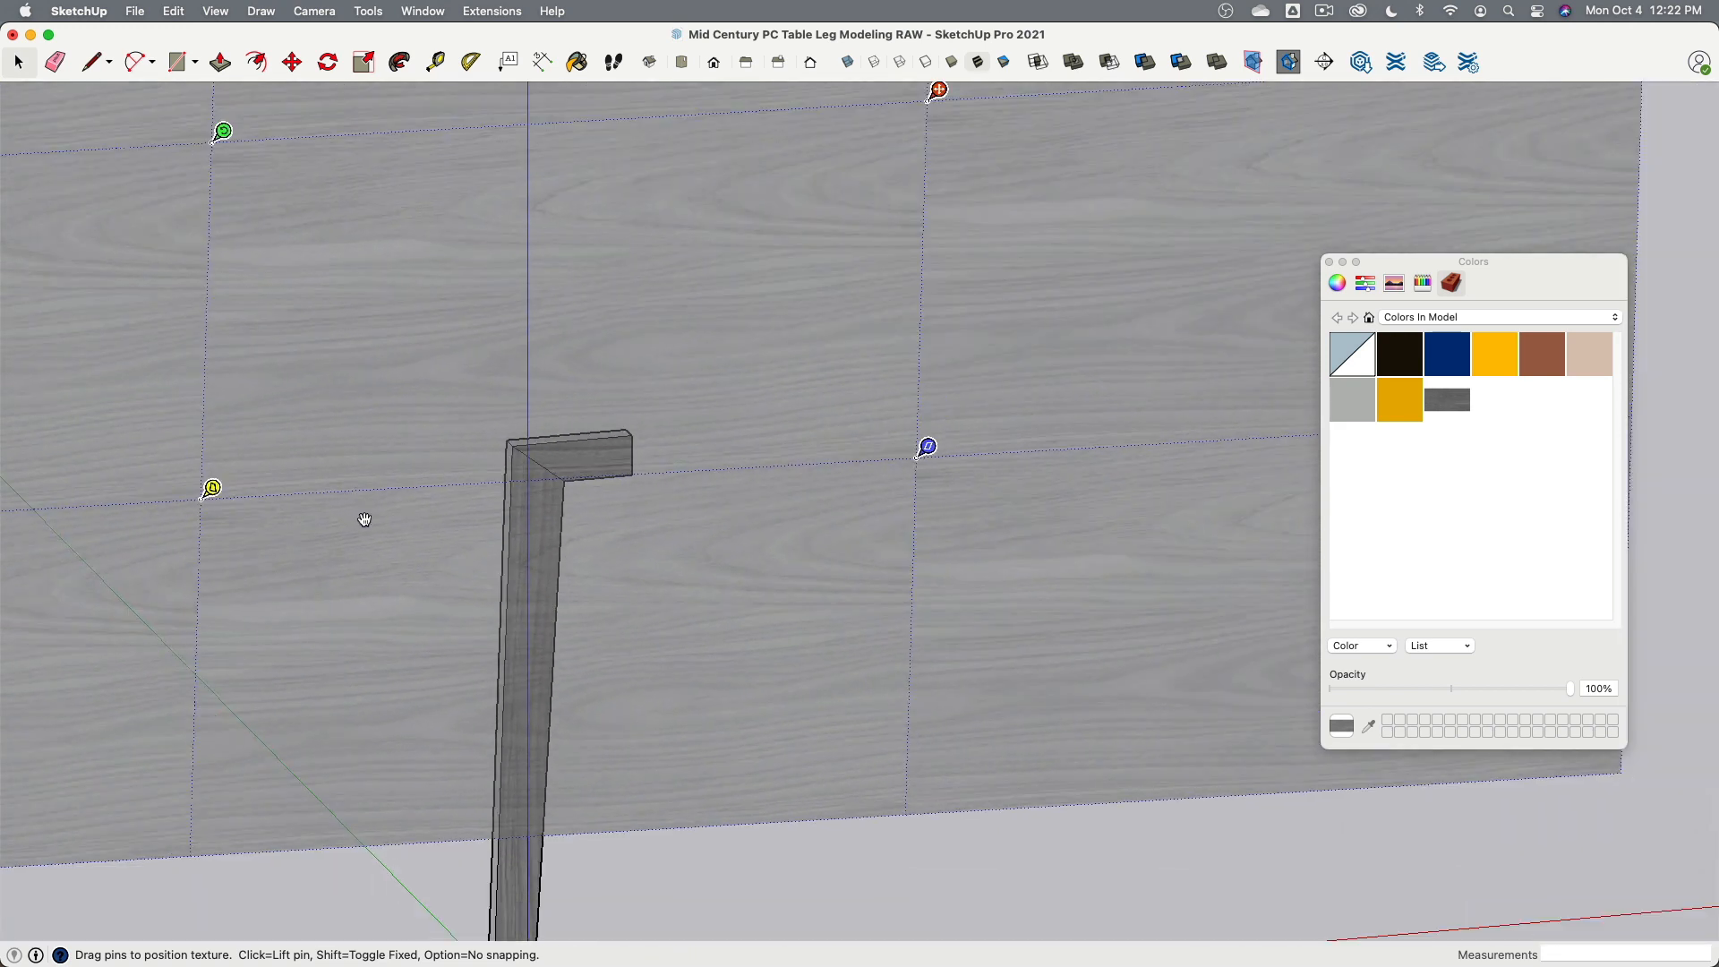
pyautogui.click(352, 912)
# - Draw a diagonal mitre line from the inner corner to the outer top corner on the leg's back face
pyautogui.scroll(5, 464, 499)
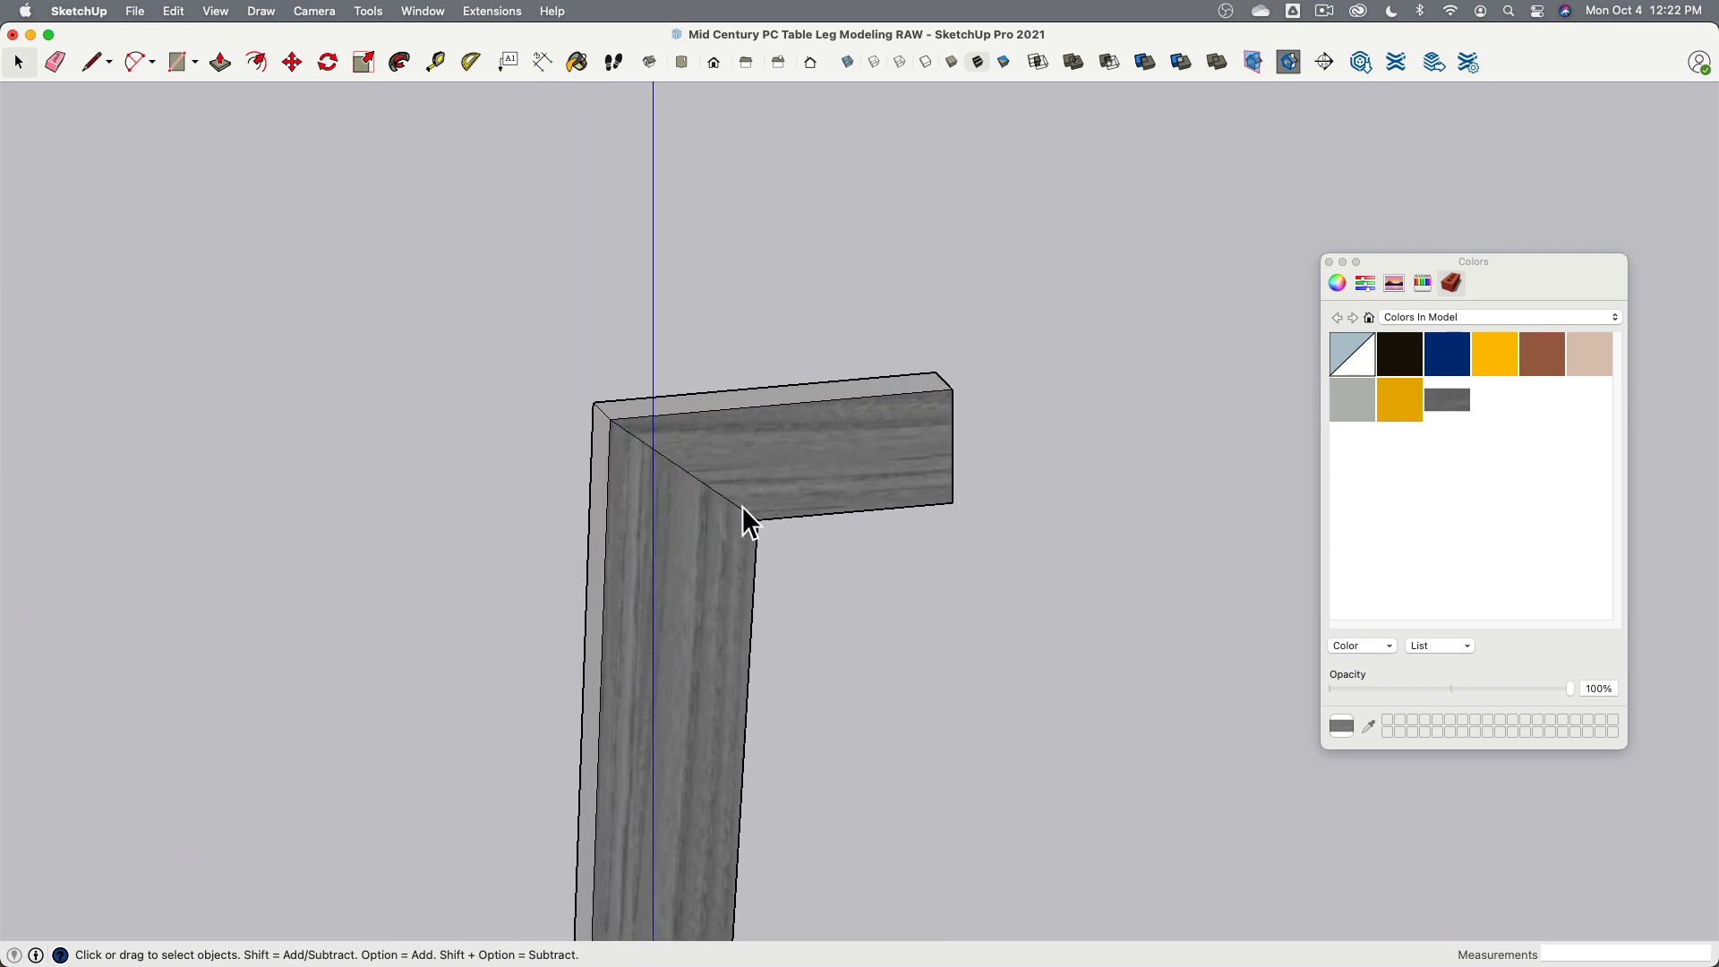
pyautogui.scroll(-6, 921, 547)
pyautogui.keyDown('shift'); pyautogui.moveTo(926, 545); pyautogui.dragTo(934, 358, button='middle'); pyautogui.keyUp('shift')
pyautogui.scroll(-2, 716, 293)
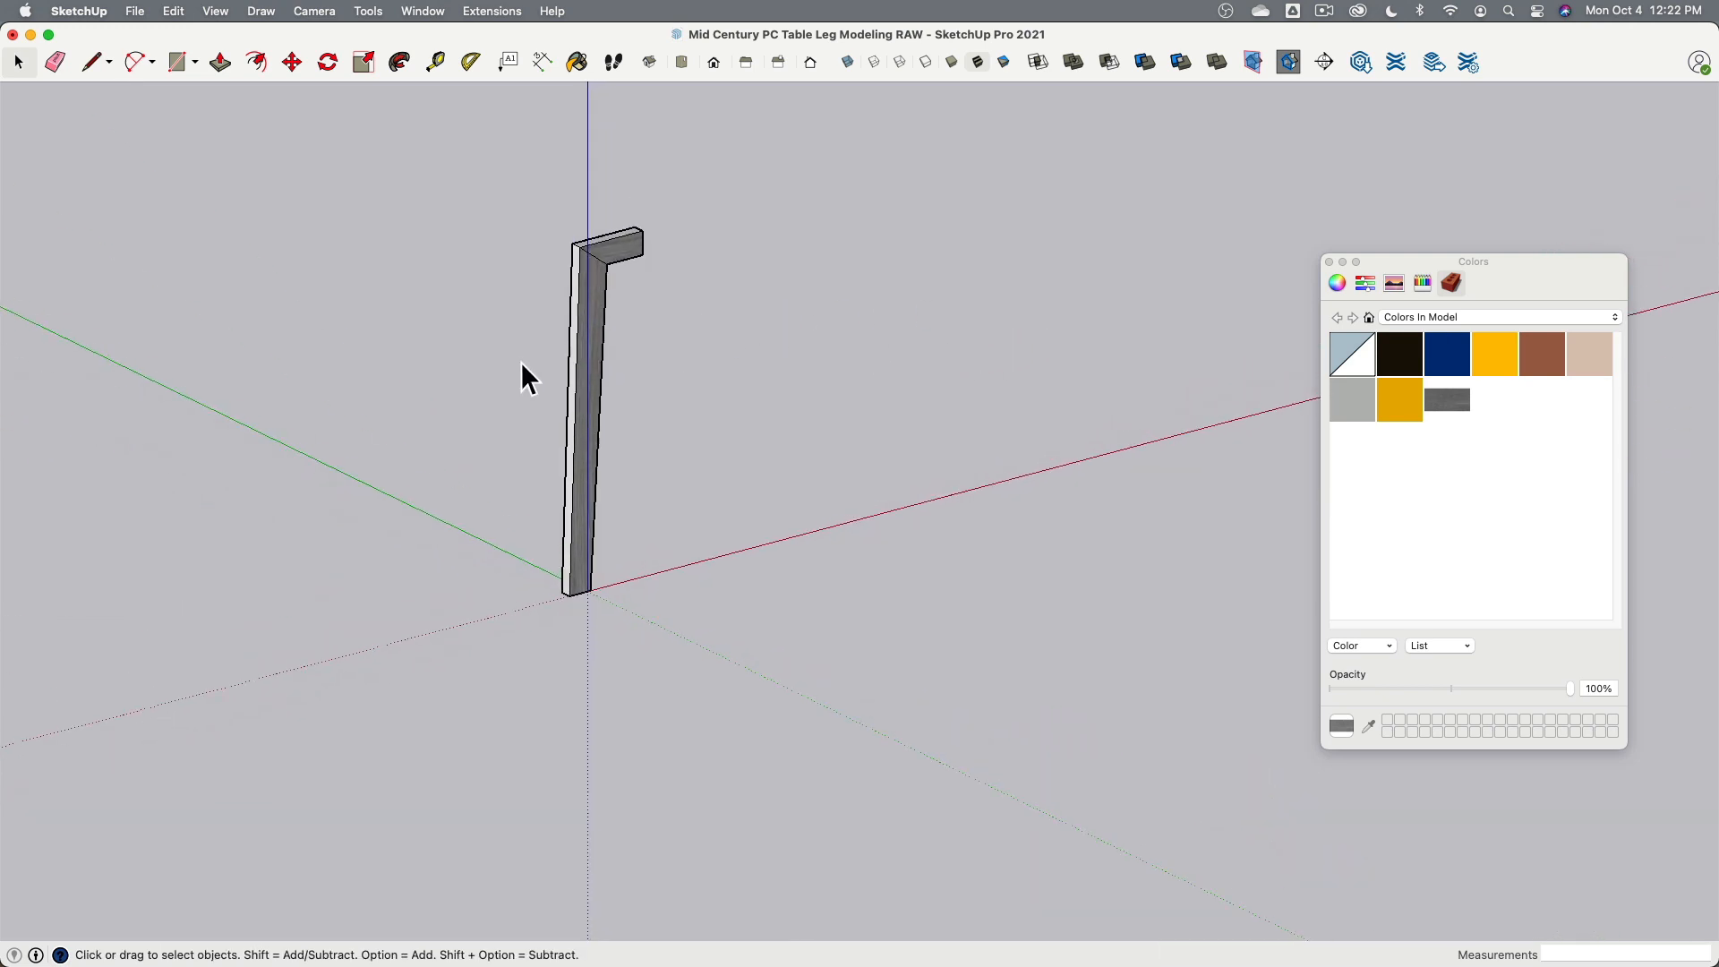
pyautogui.moveTo(524, 376); pyautogui.dragTo(990, 314, button='middle')
pyautogui.scroll(5, 714, 438)
pyautogui.click(740, 426)
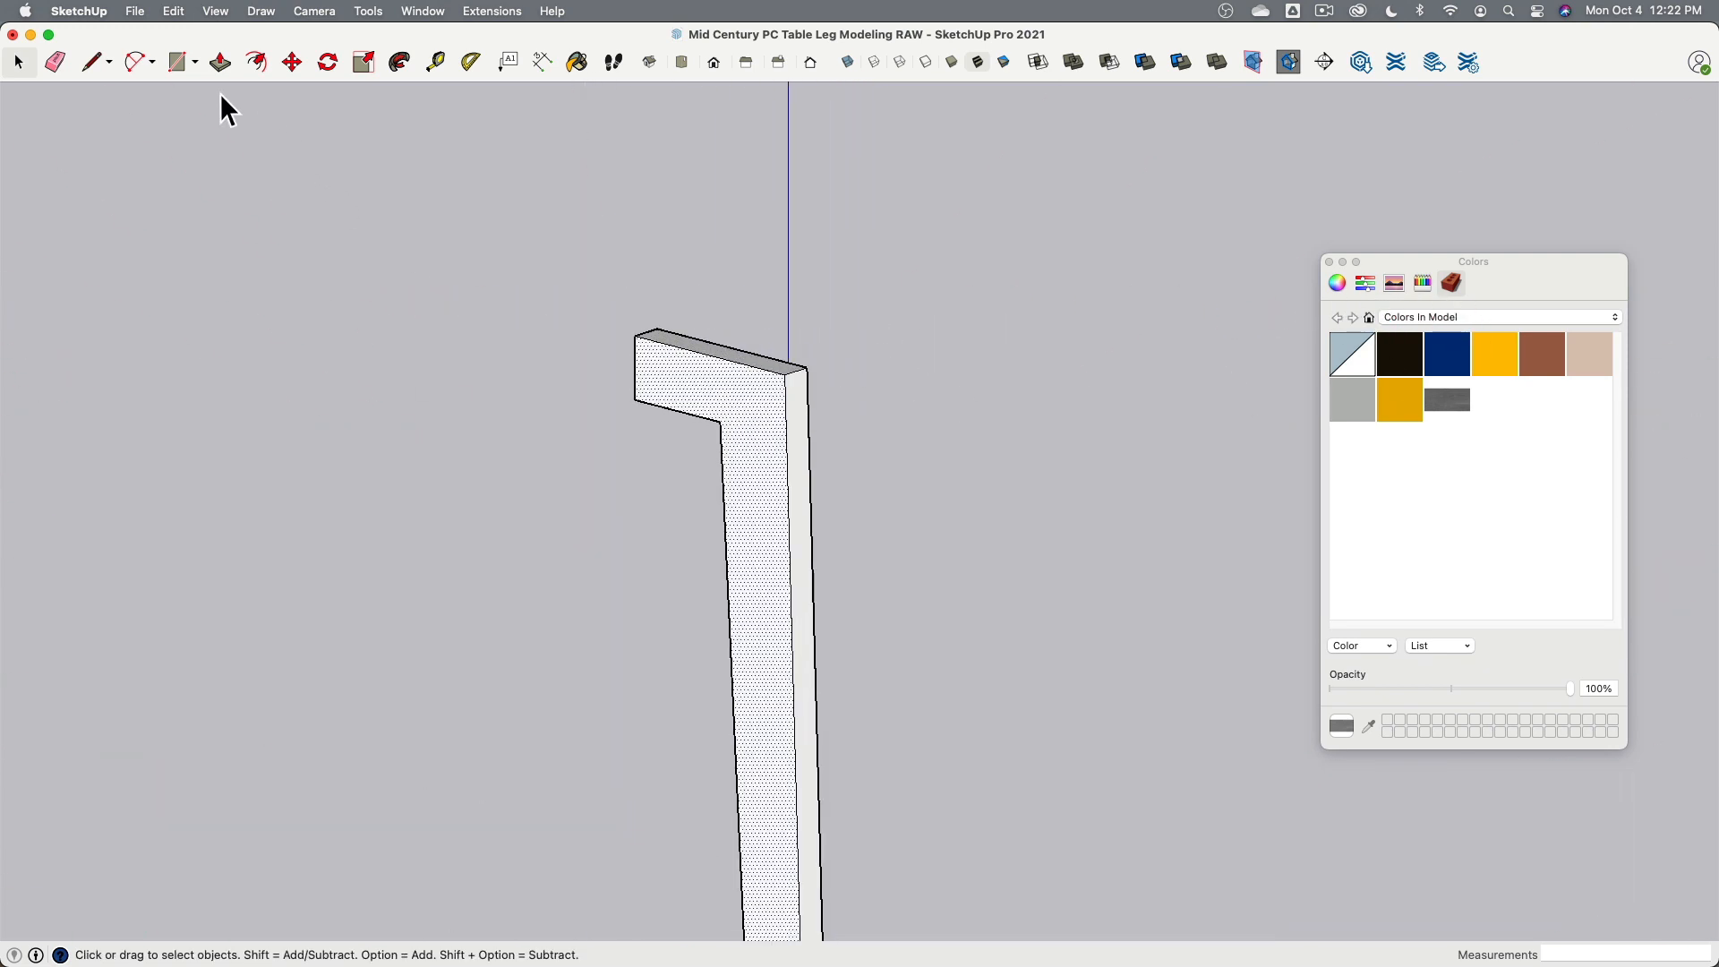
pyautogui.click(94, 62)
pyautogui.click(720, 421)
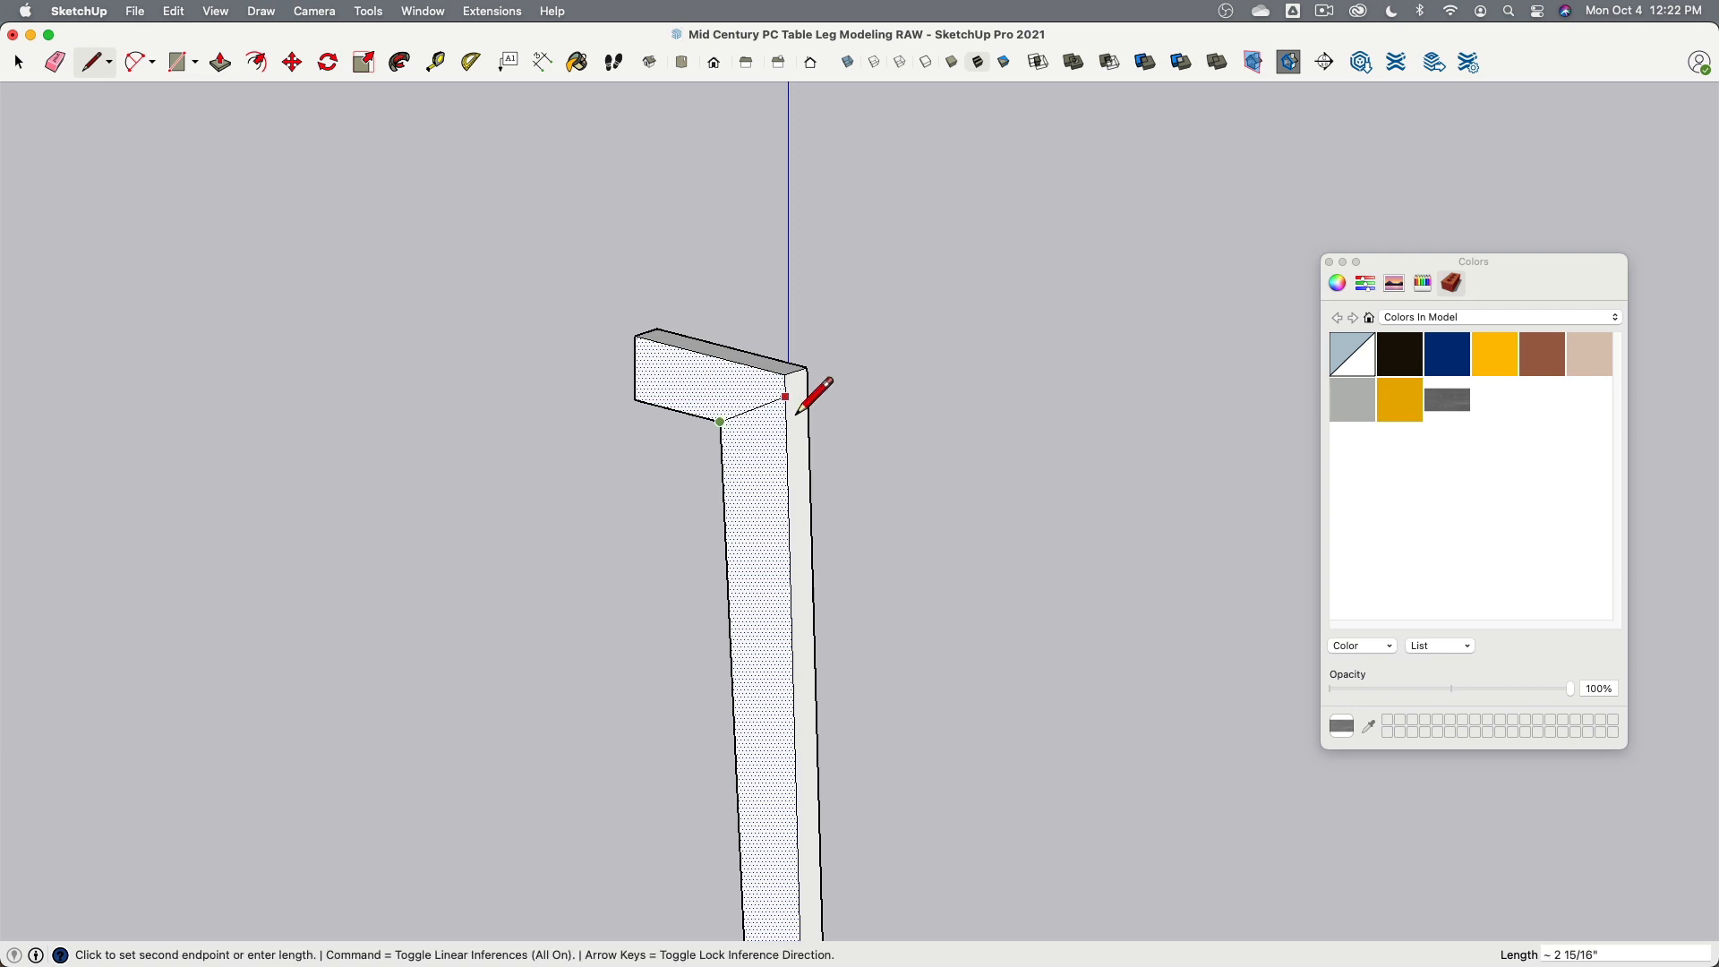
pyautogui.click(788, 400)
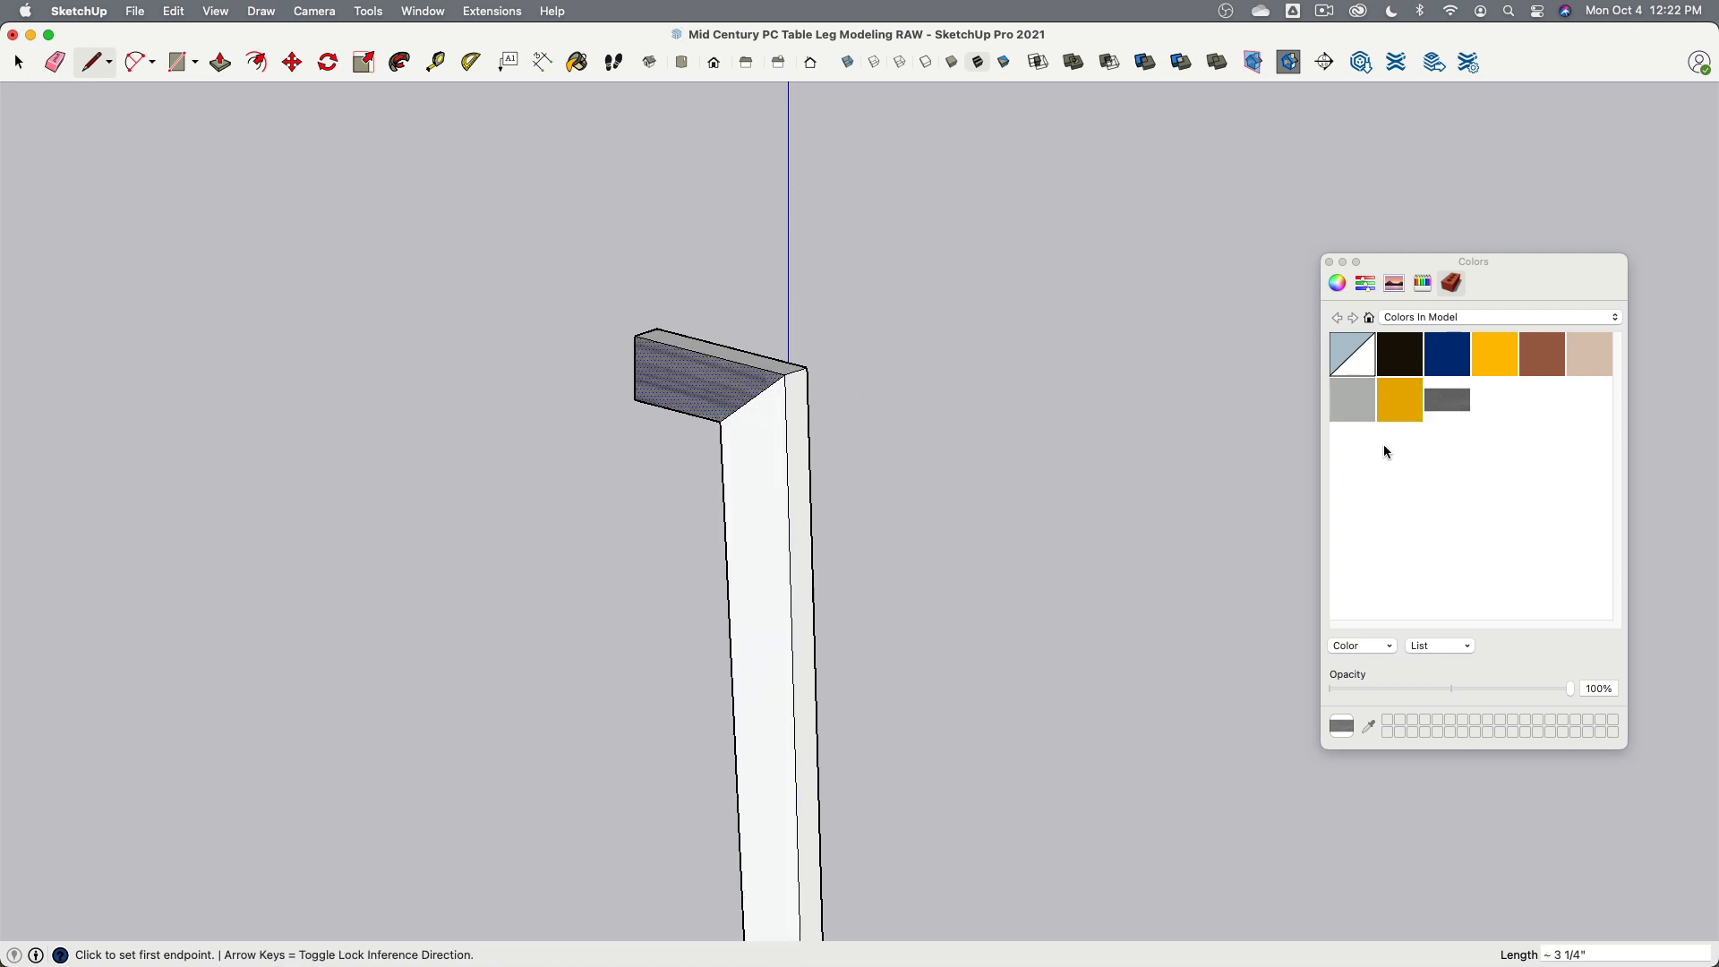
pyautogui.click(18, 61)
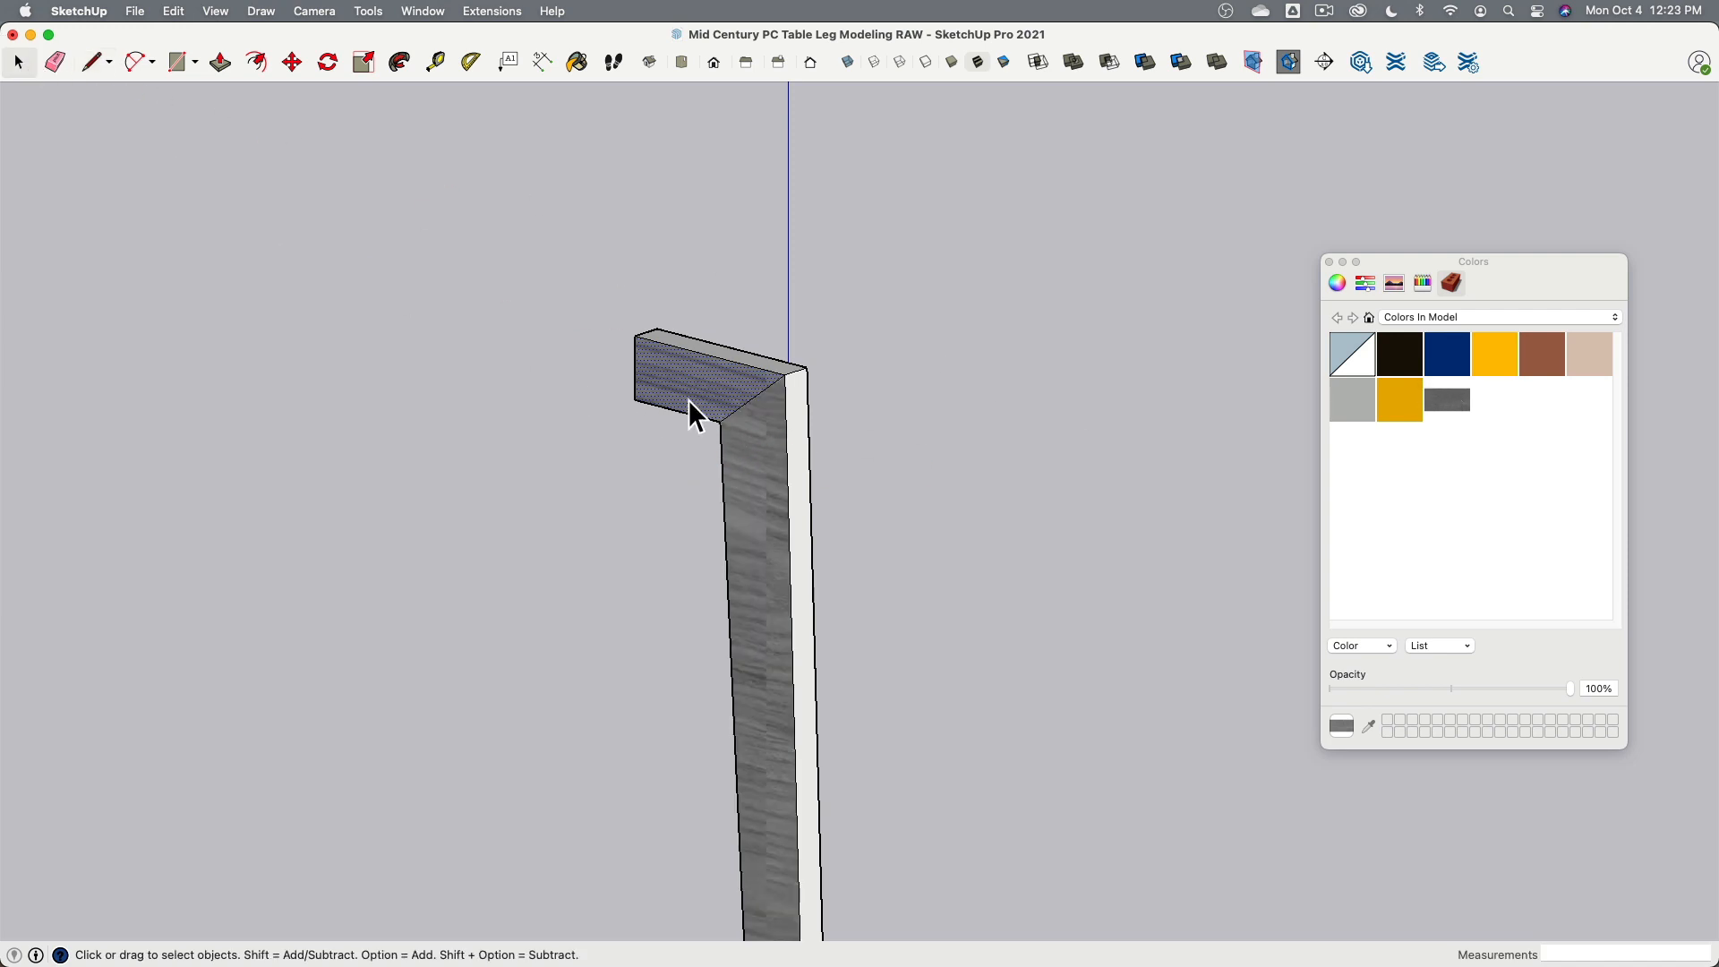
# - Position the texture on the arm's section of the back face, pinning it at the outer top corner with horizontal grain
pyautogui.rightClick(702, 386)
pyautogui.moveTo(761, 618)
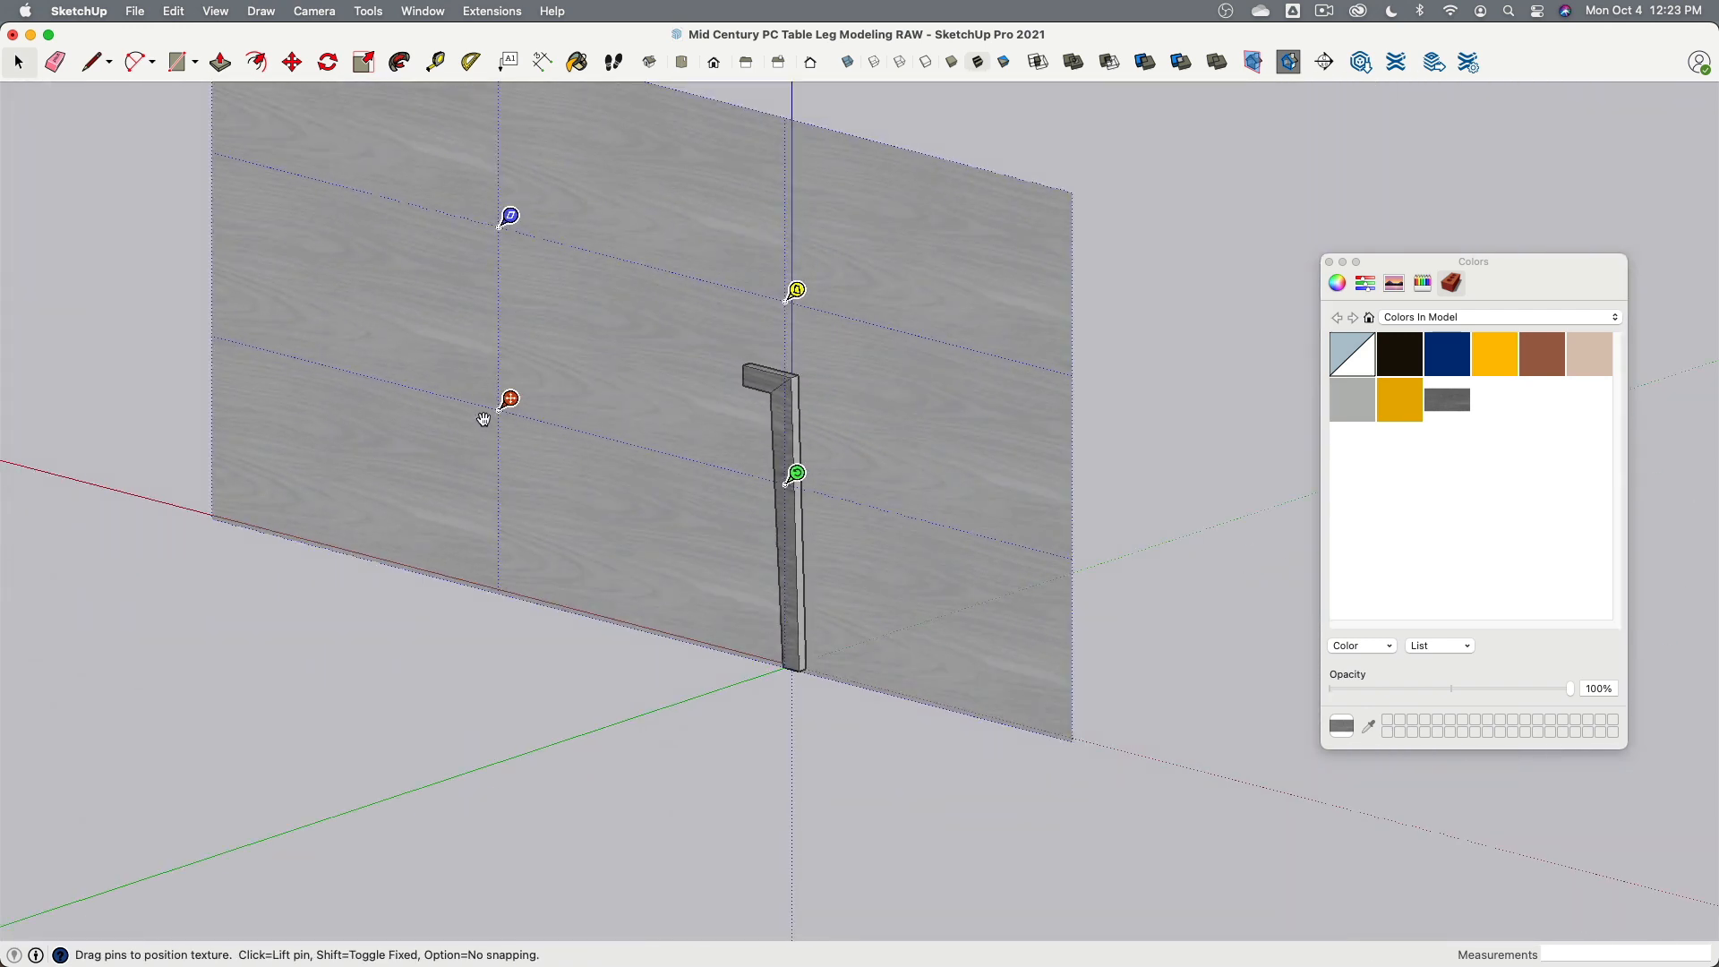
pyautogui.moveTo(500, 408); pyautogui.dragTo(775, 390)
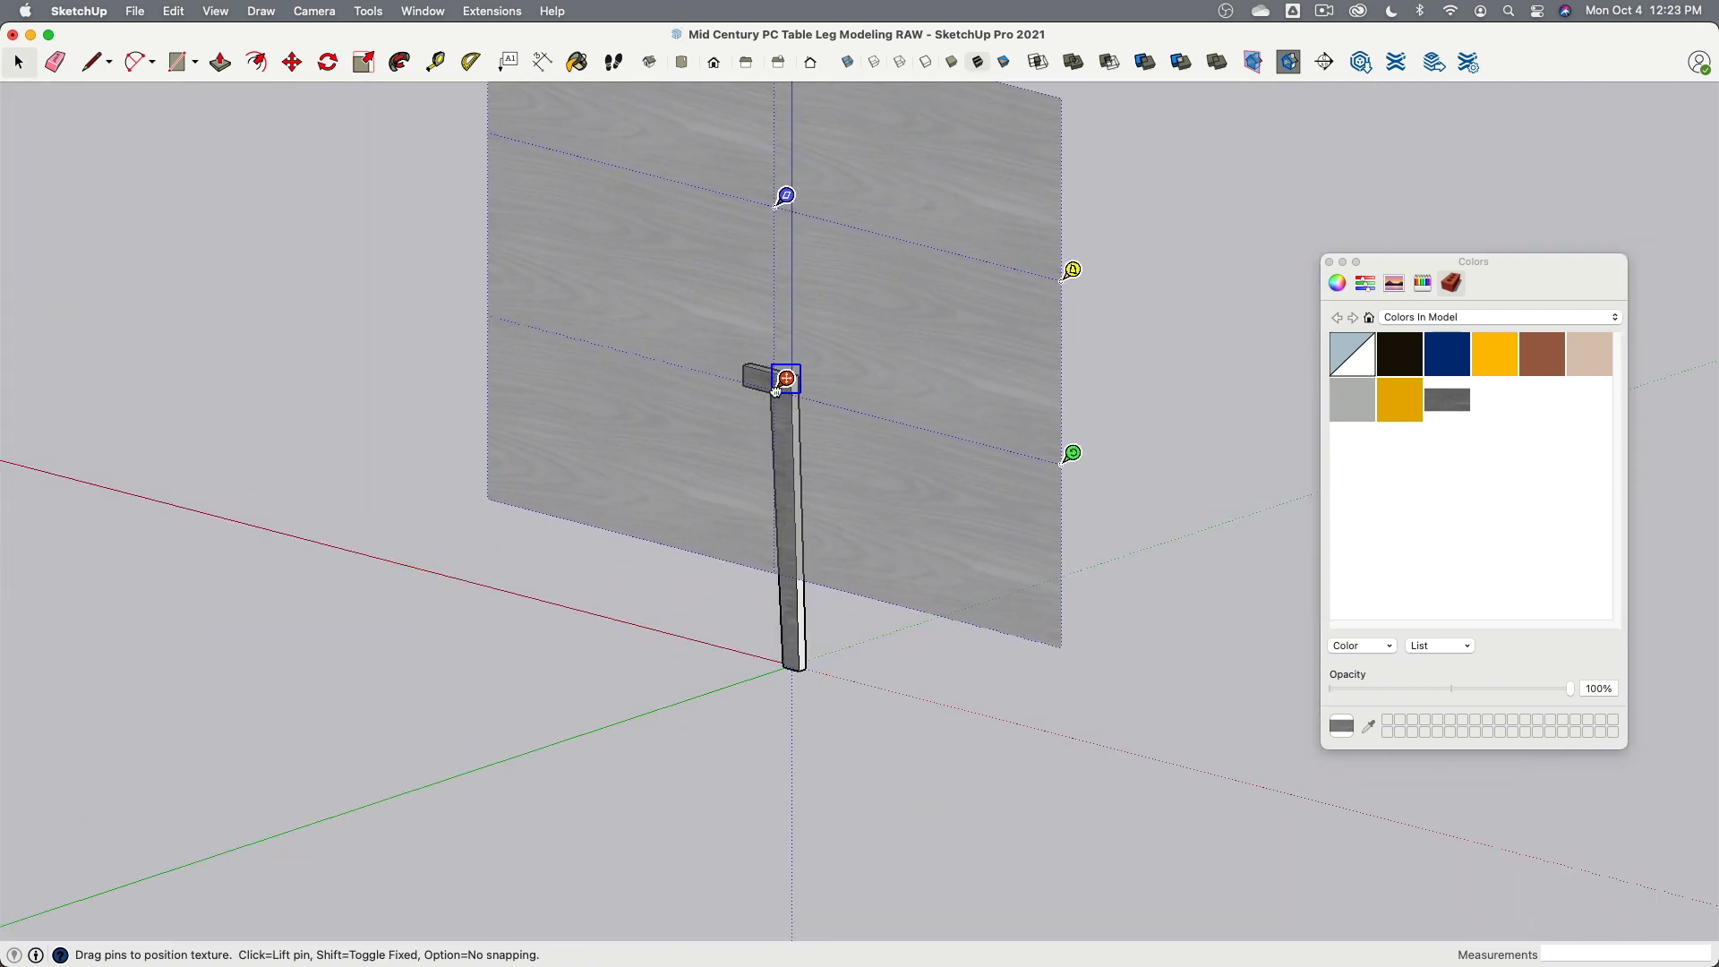
pyautogui.scroll(6, 776, 391)
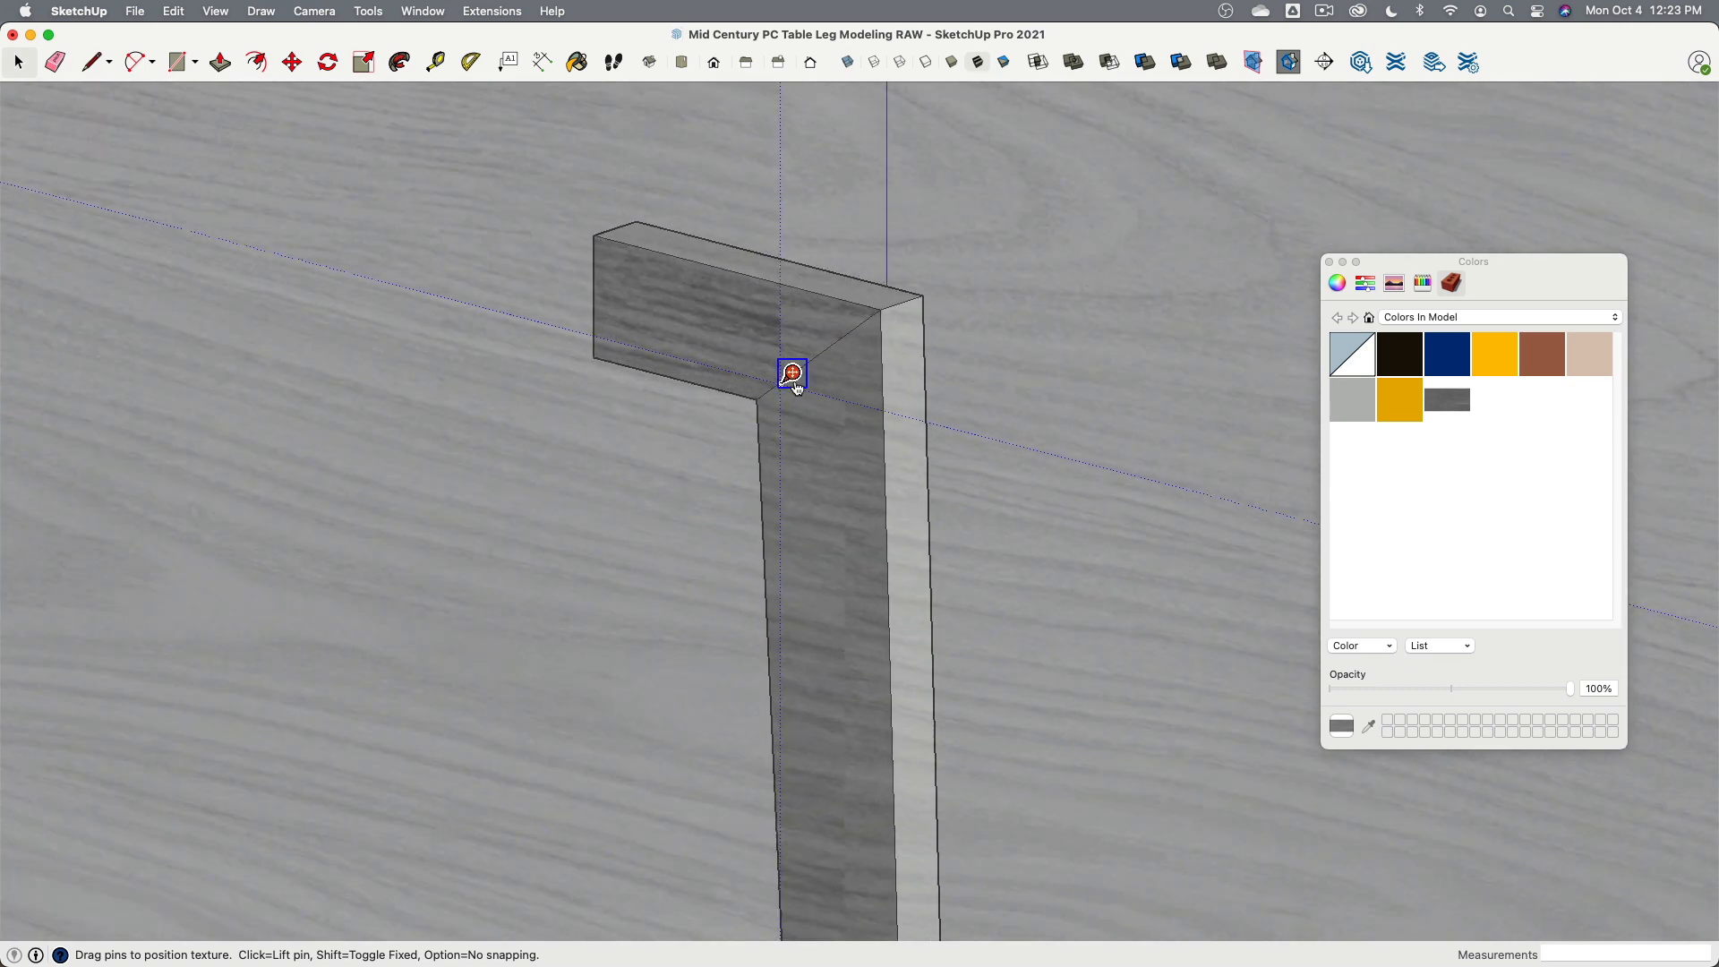
pyautogui.moveTo(795, 382); pyautogui.dragTo(769, 390)
pyautogui.scroll(-7, 769, 391)
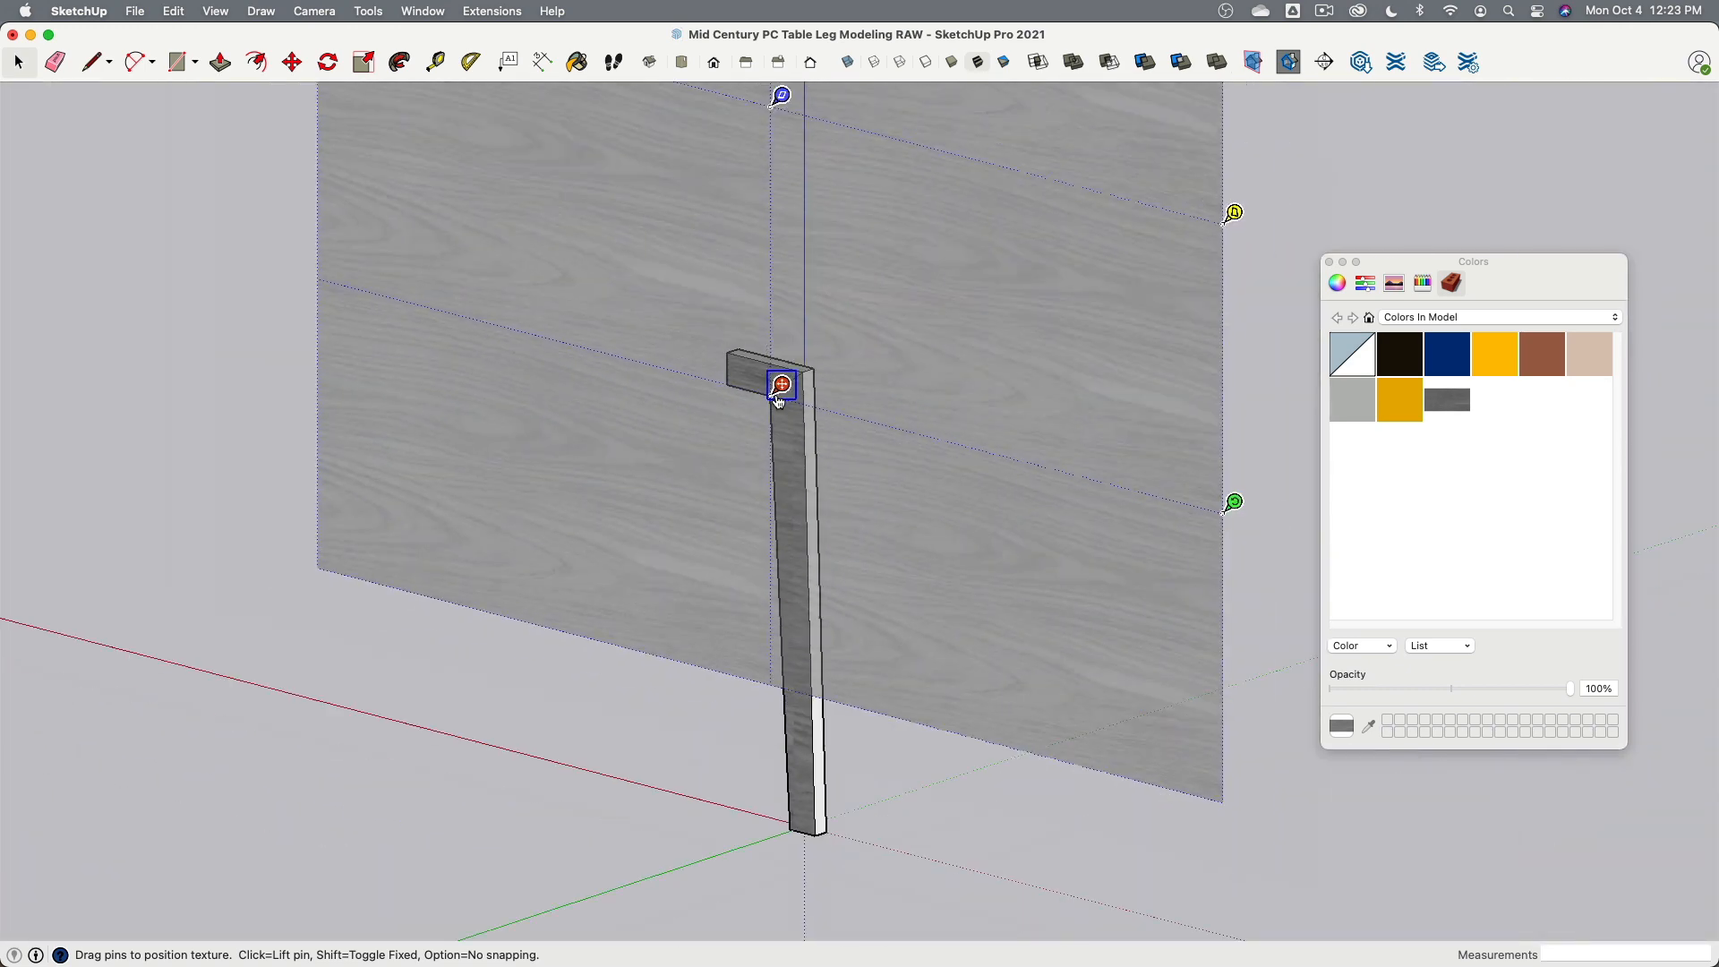
pyautogui.scroll(3, 809, 366)
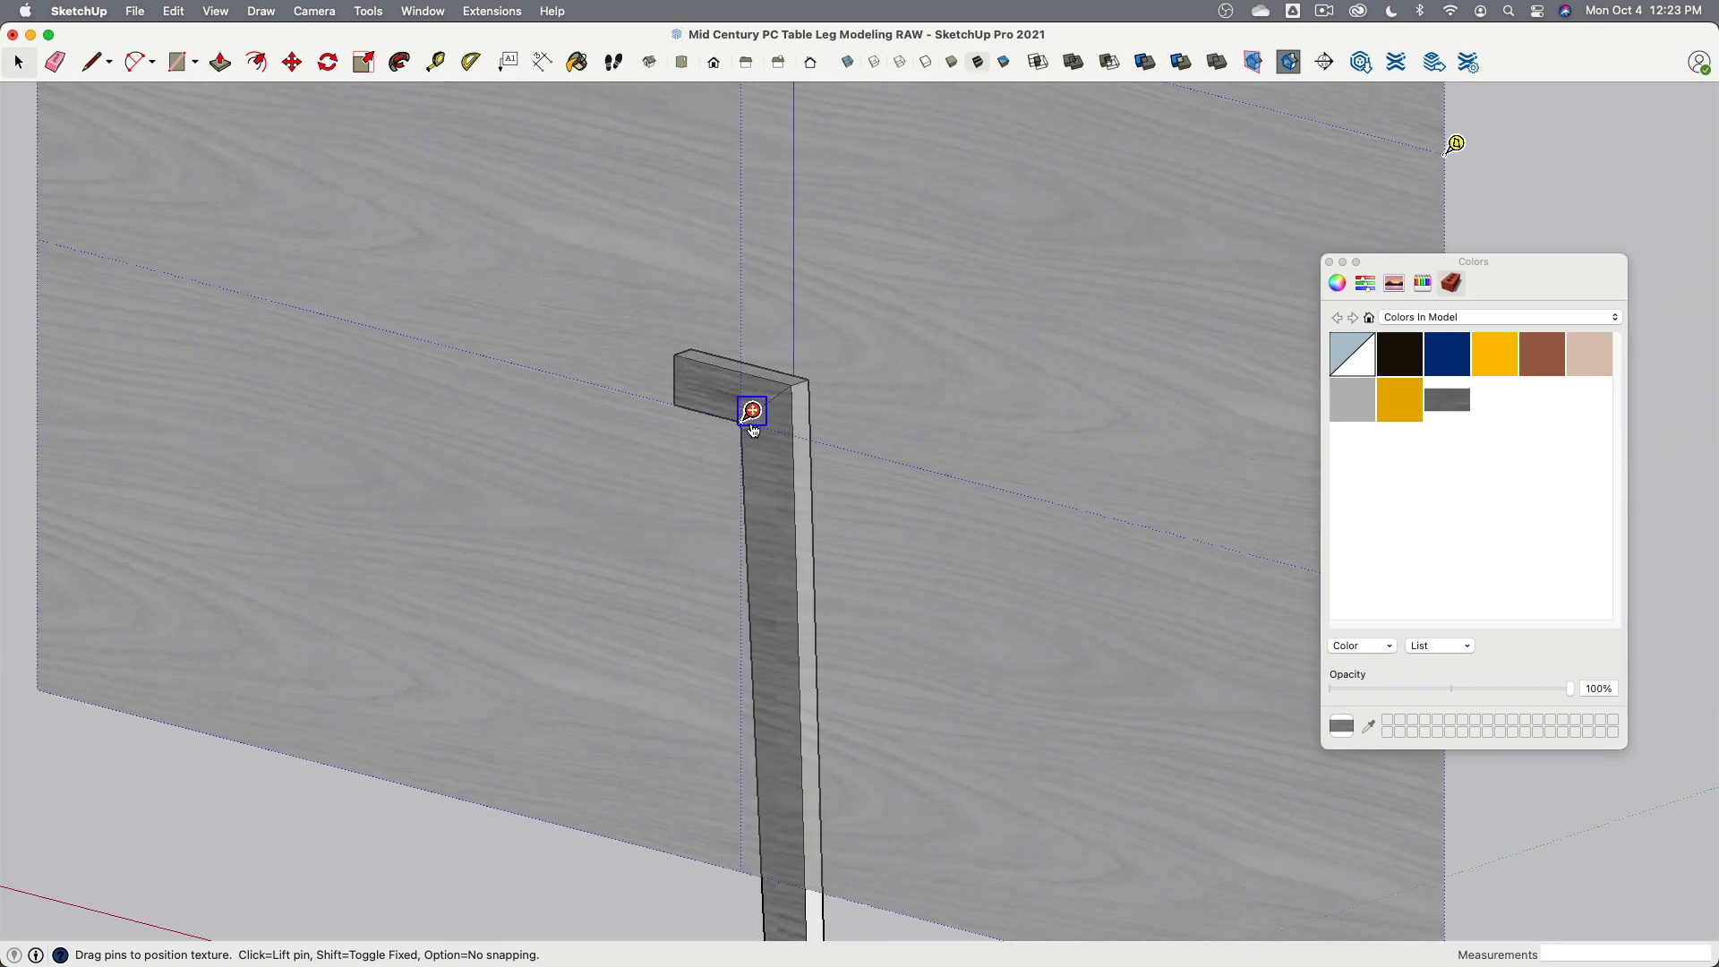
pyautogui.moveTo(753, 426); pyautogui.dragTo(803, 388)
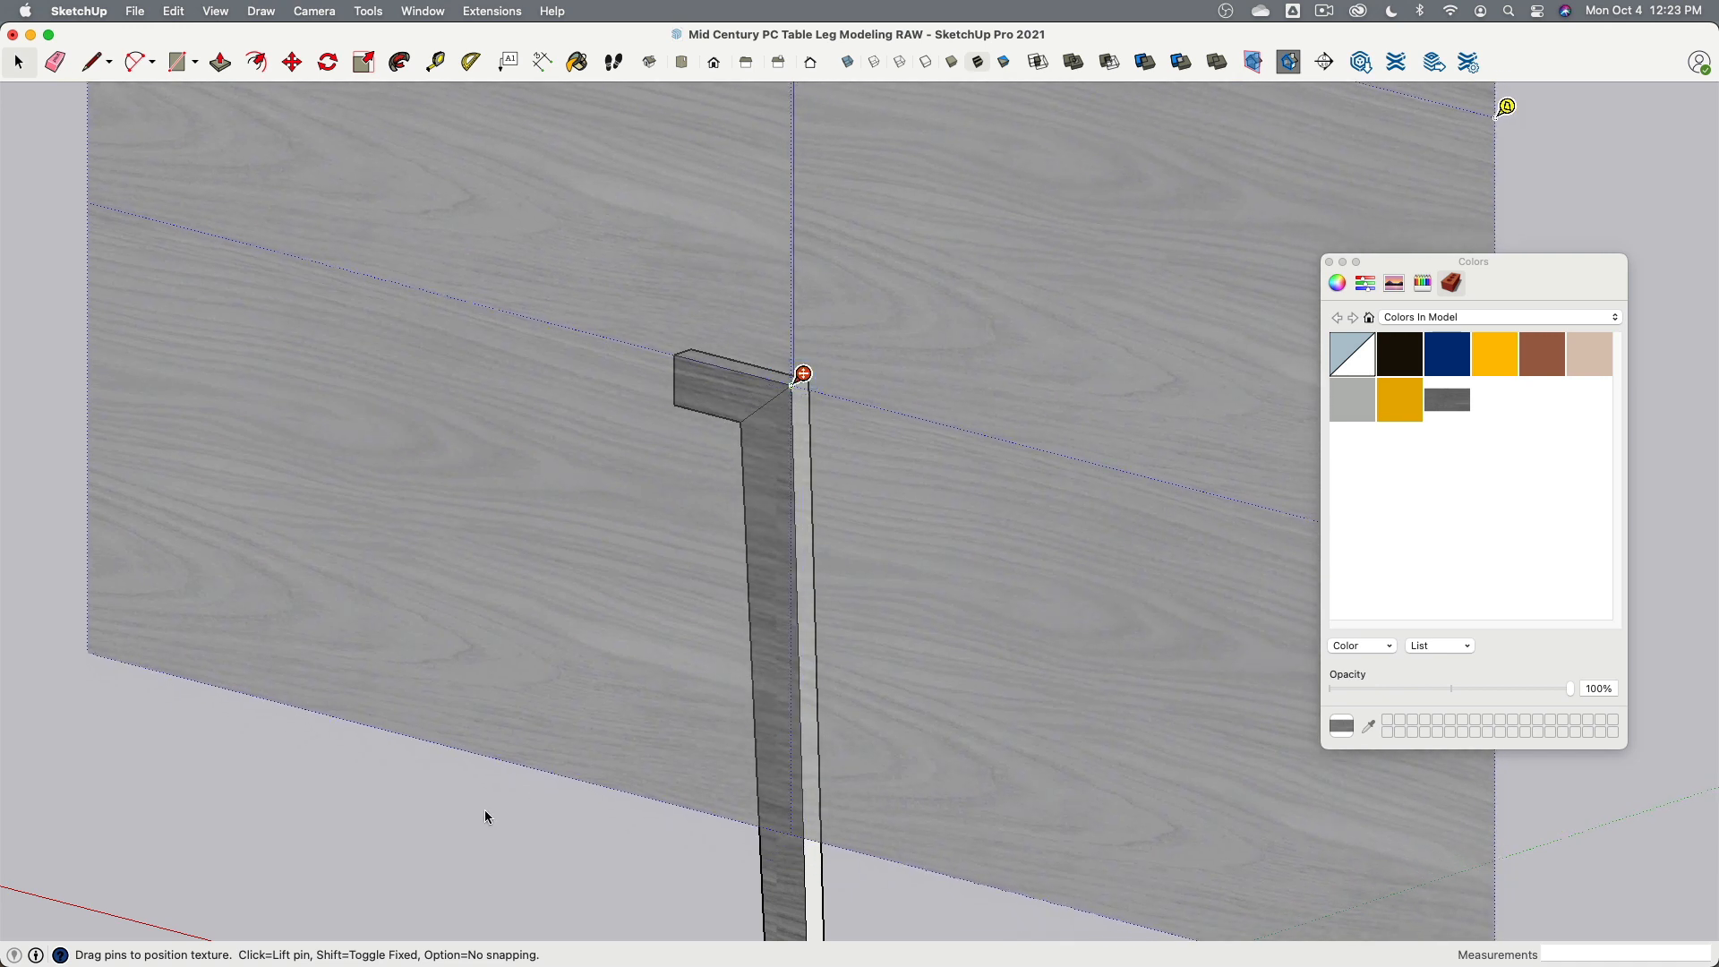
pyautogui.moveTo(518, 701); pyautogui.dragTo(785, 634, button='middle')
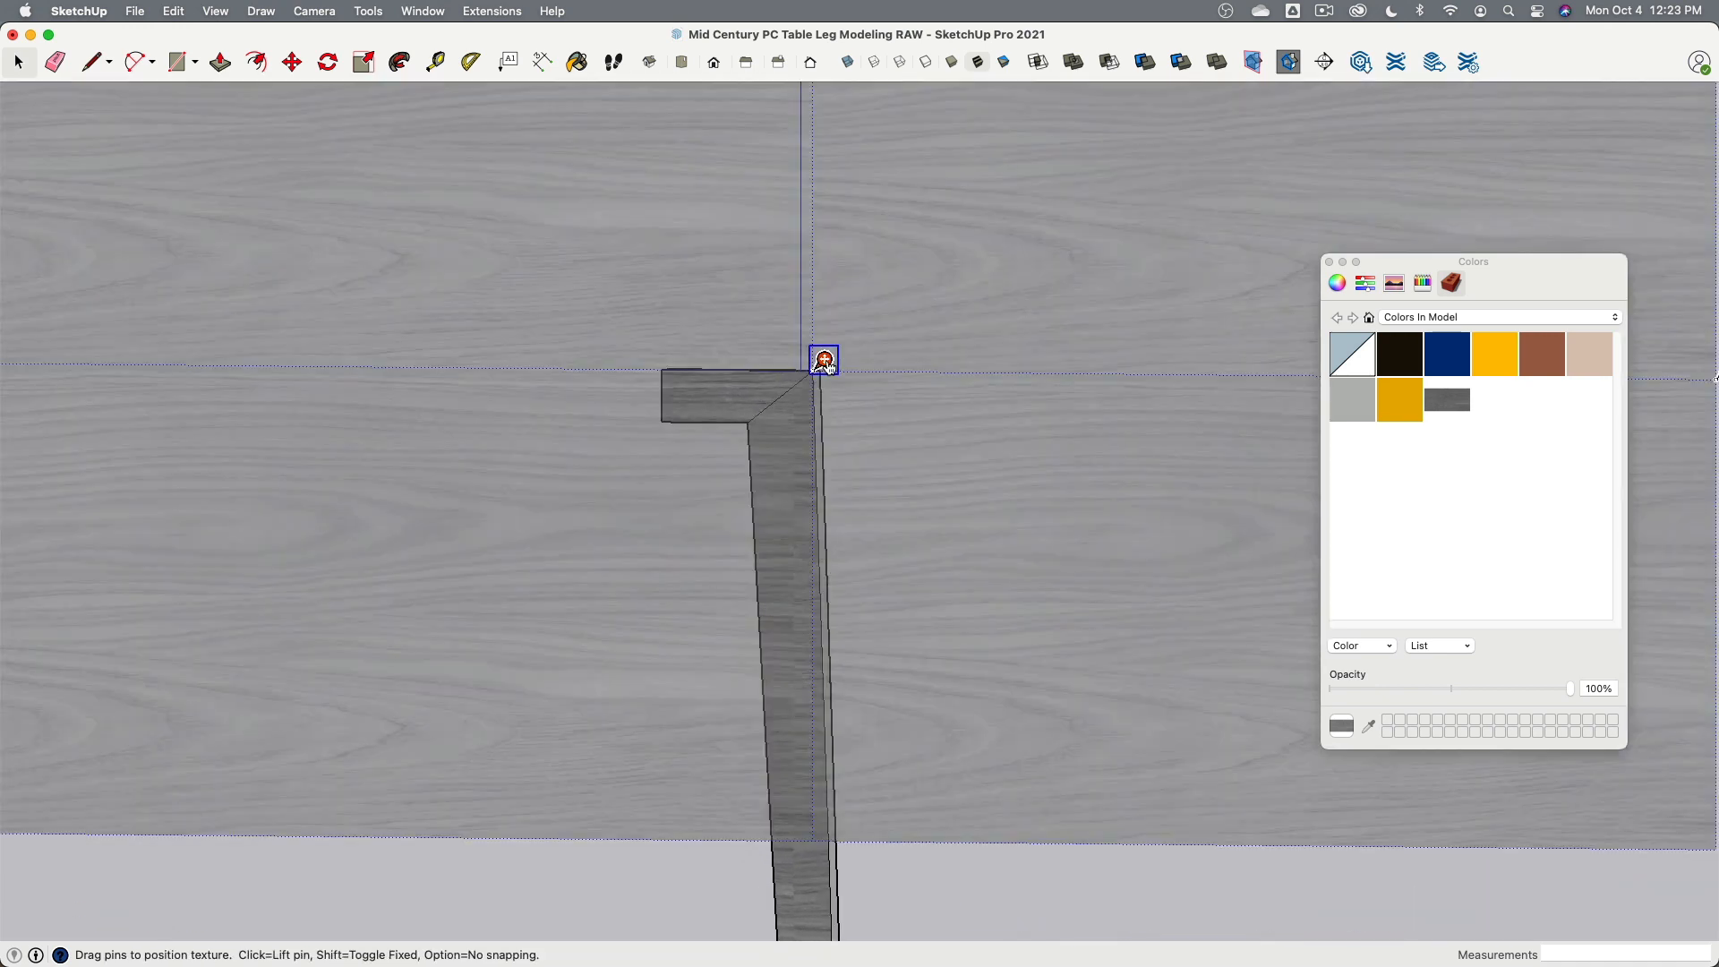
pyautogui.scroll(-4, 758, 532)
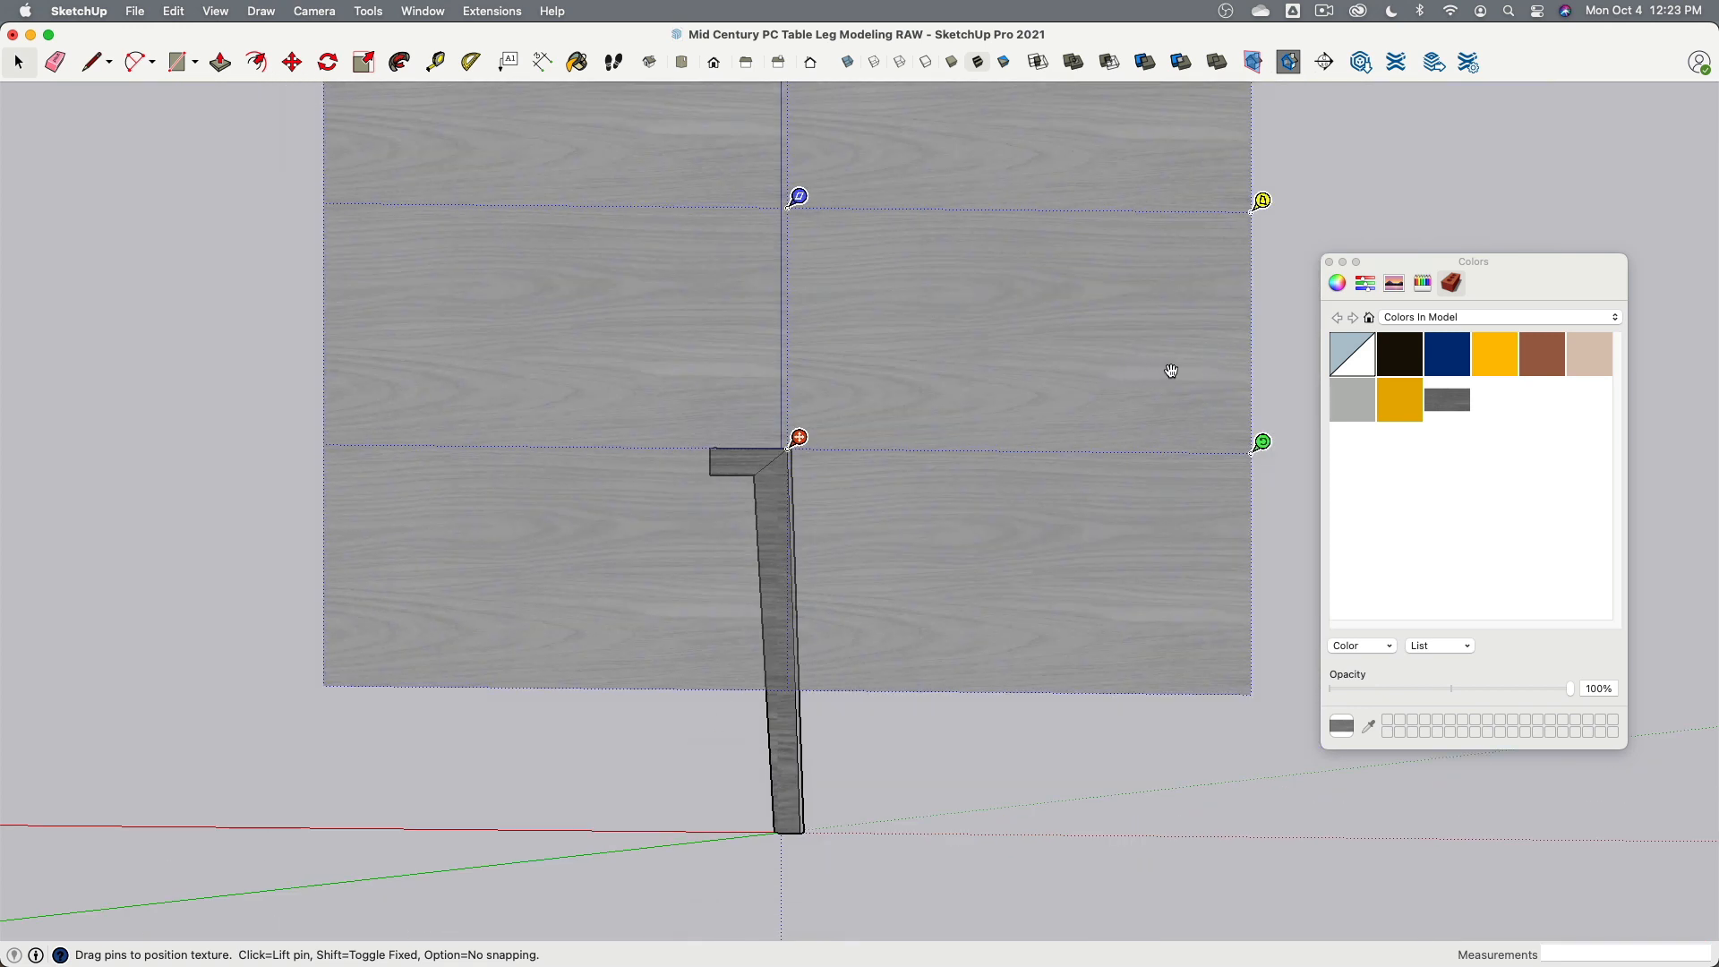
pyautogui.click(998, 792)
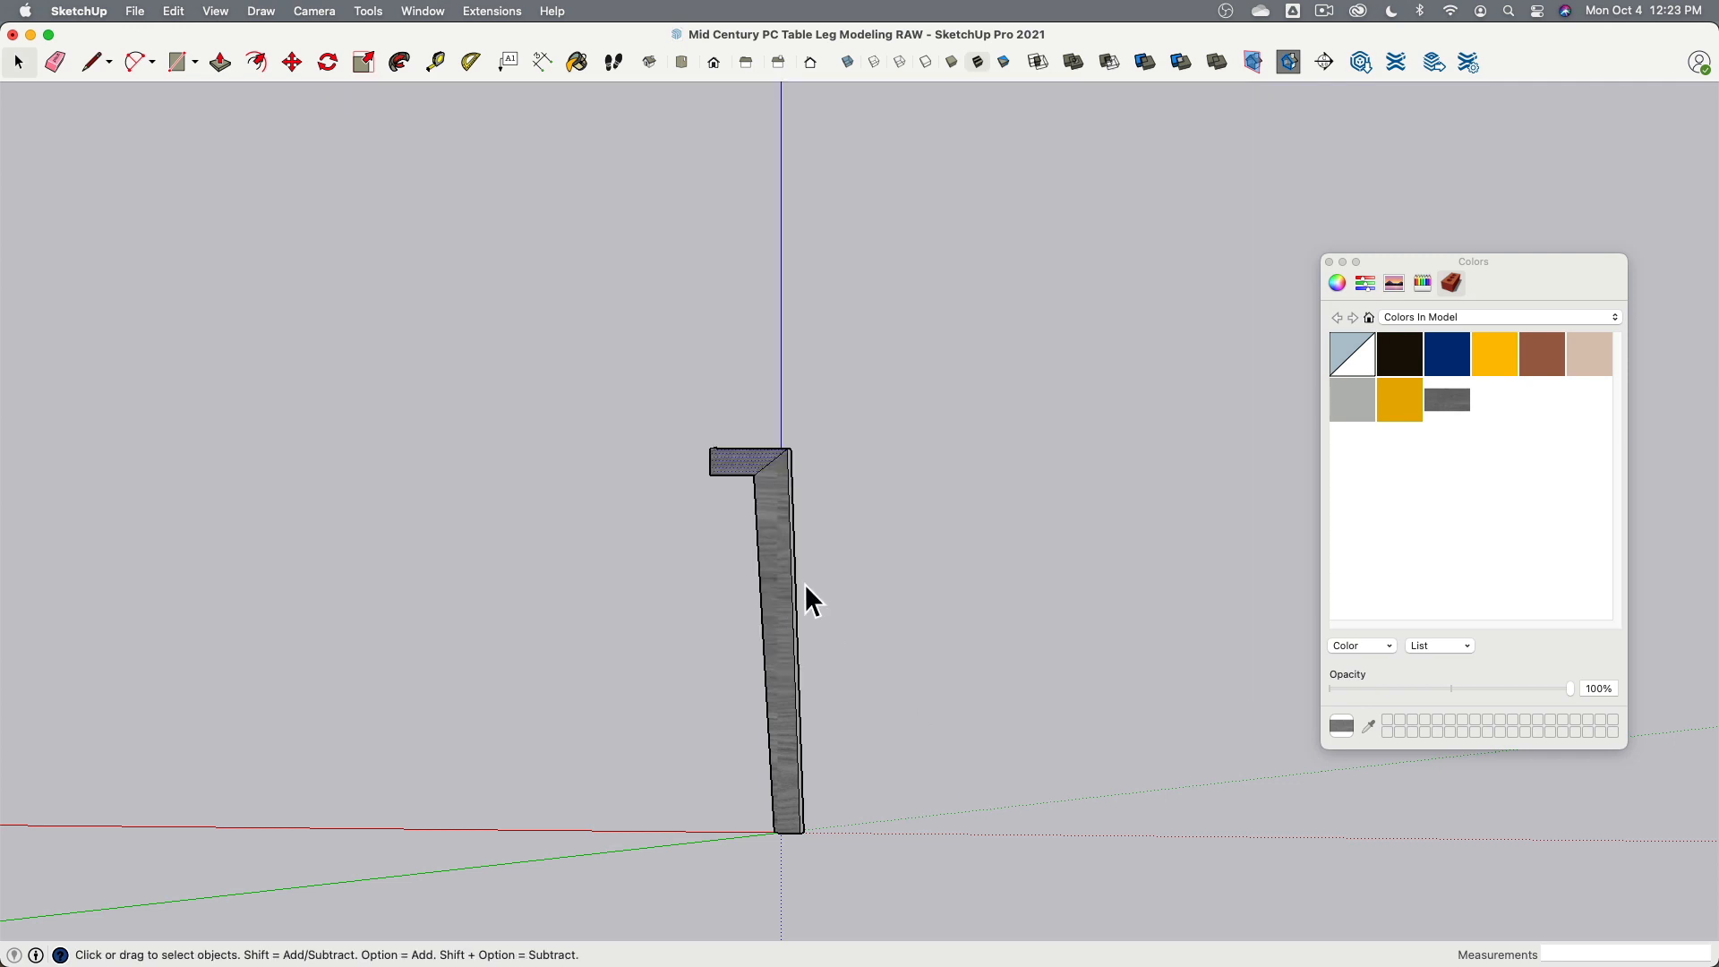
# - Pin the texture at the top corner of the back face's leg section and rotate it 90° so the grain runs along the leg
pyautogui.rightClick(783, 497)
pyautogui.moveTo(845, 733)
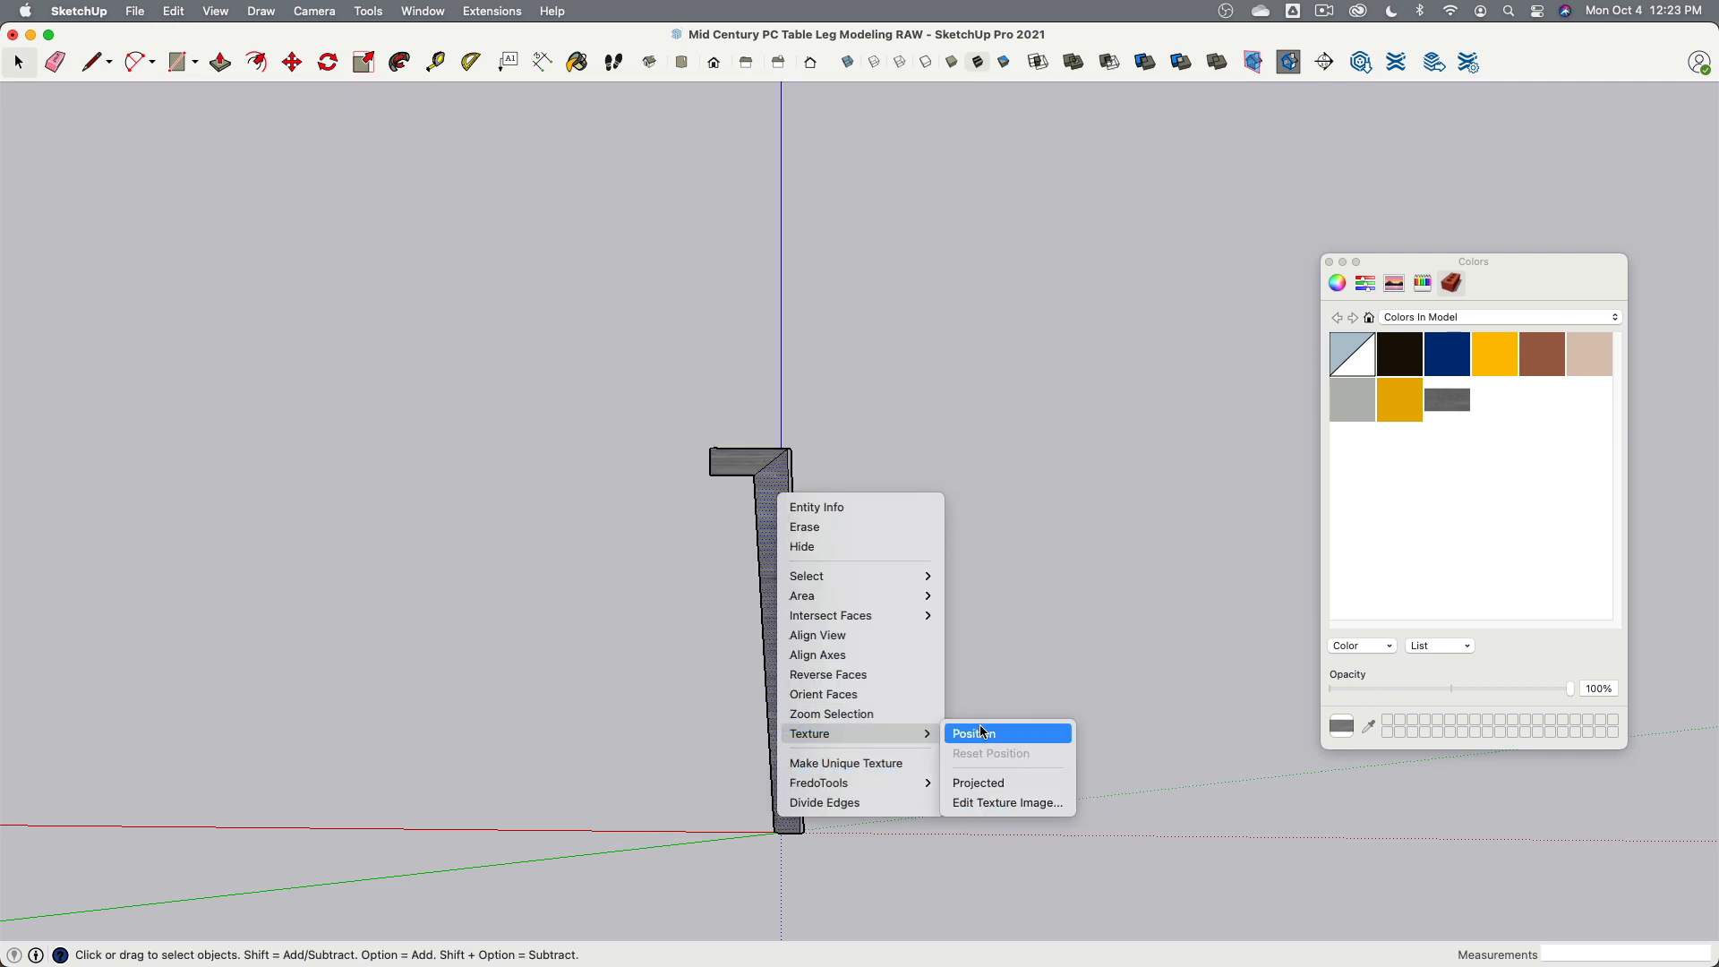
pyautogui.click(983, 733)
pyautogui.moveTo(326, 591); pyautogui.dragTo(793, 444)
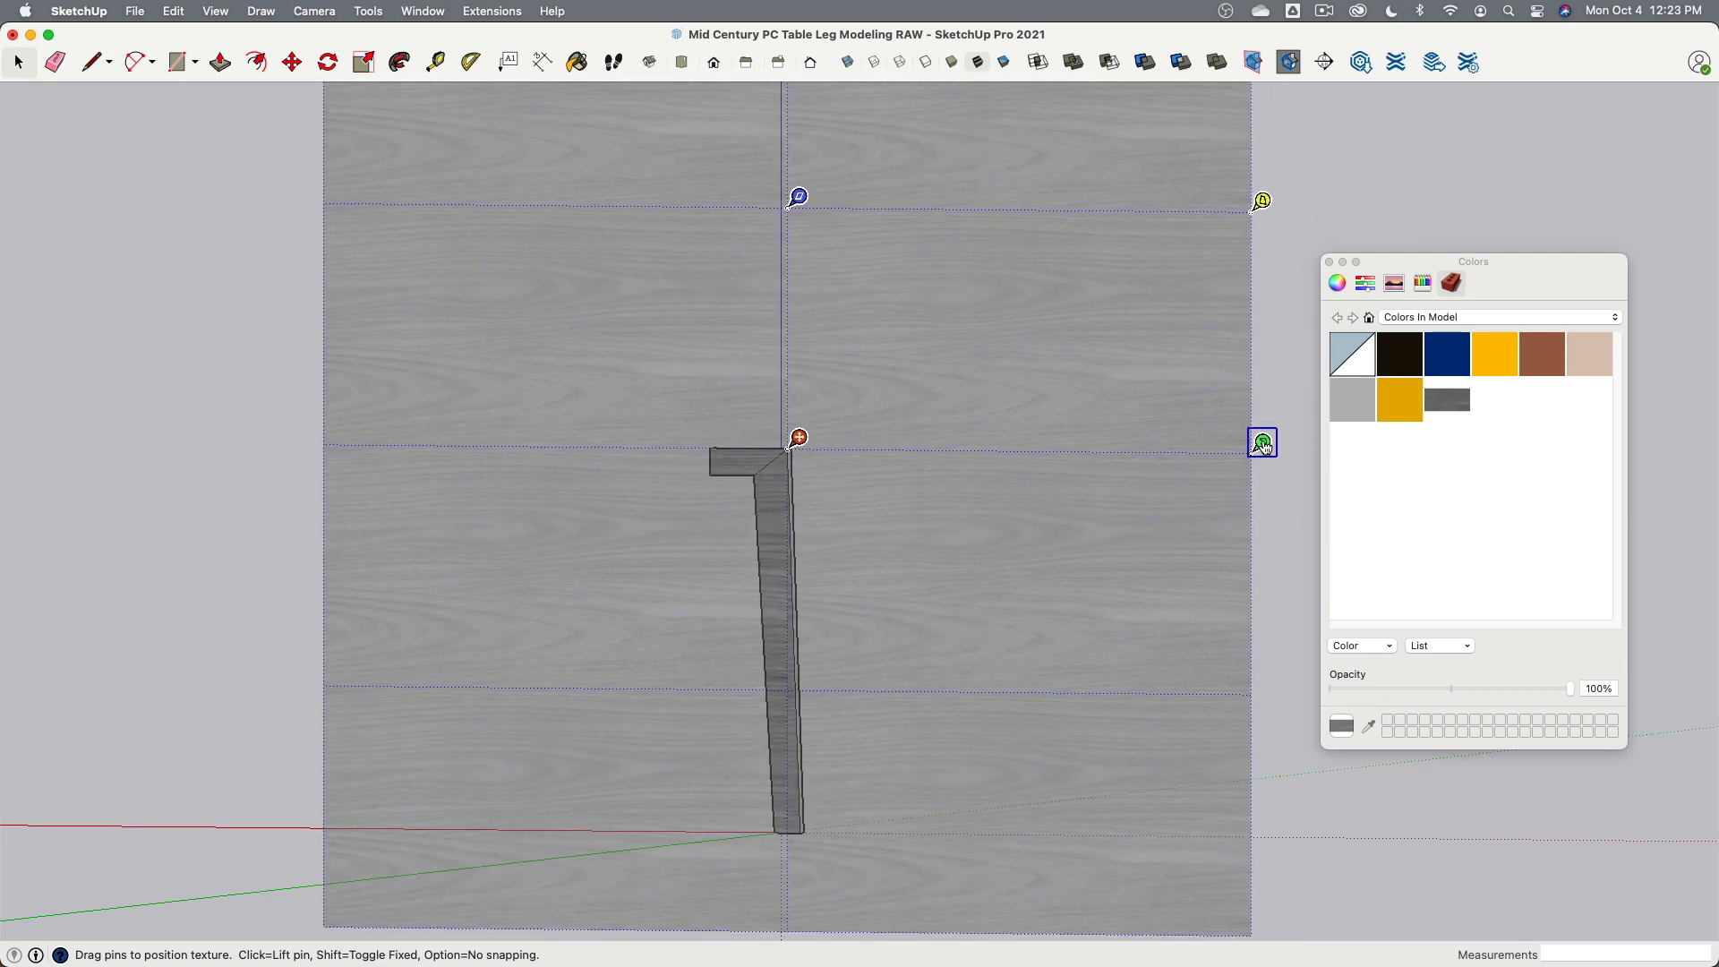
pyautogui.moveTo(1262, 445); pyautogui.dragTo(825, 918)
pyautogui.click(494, 622)
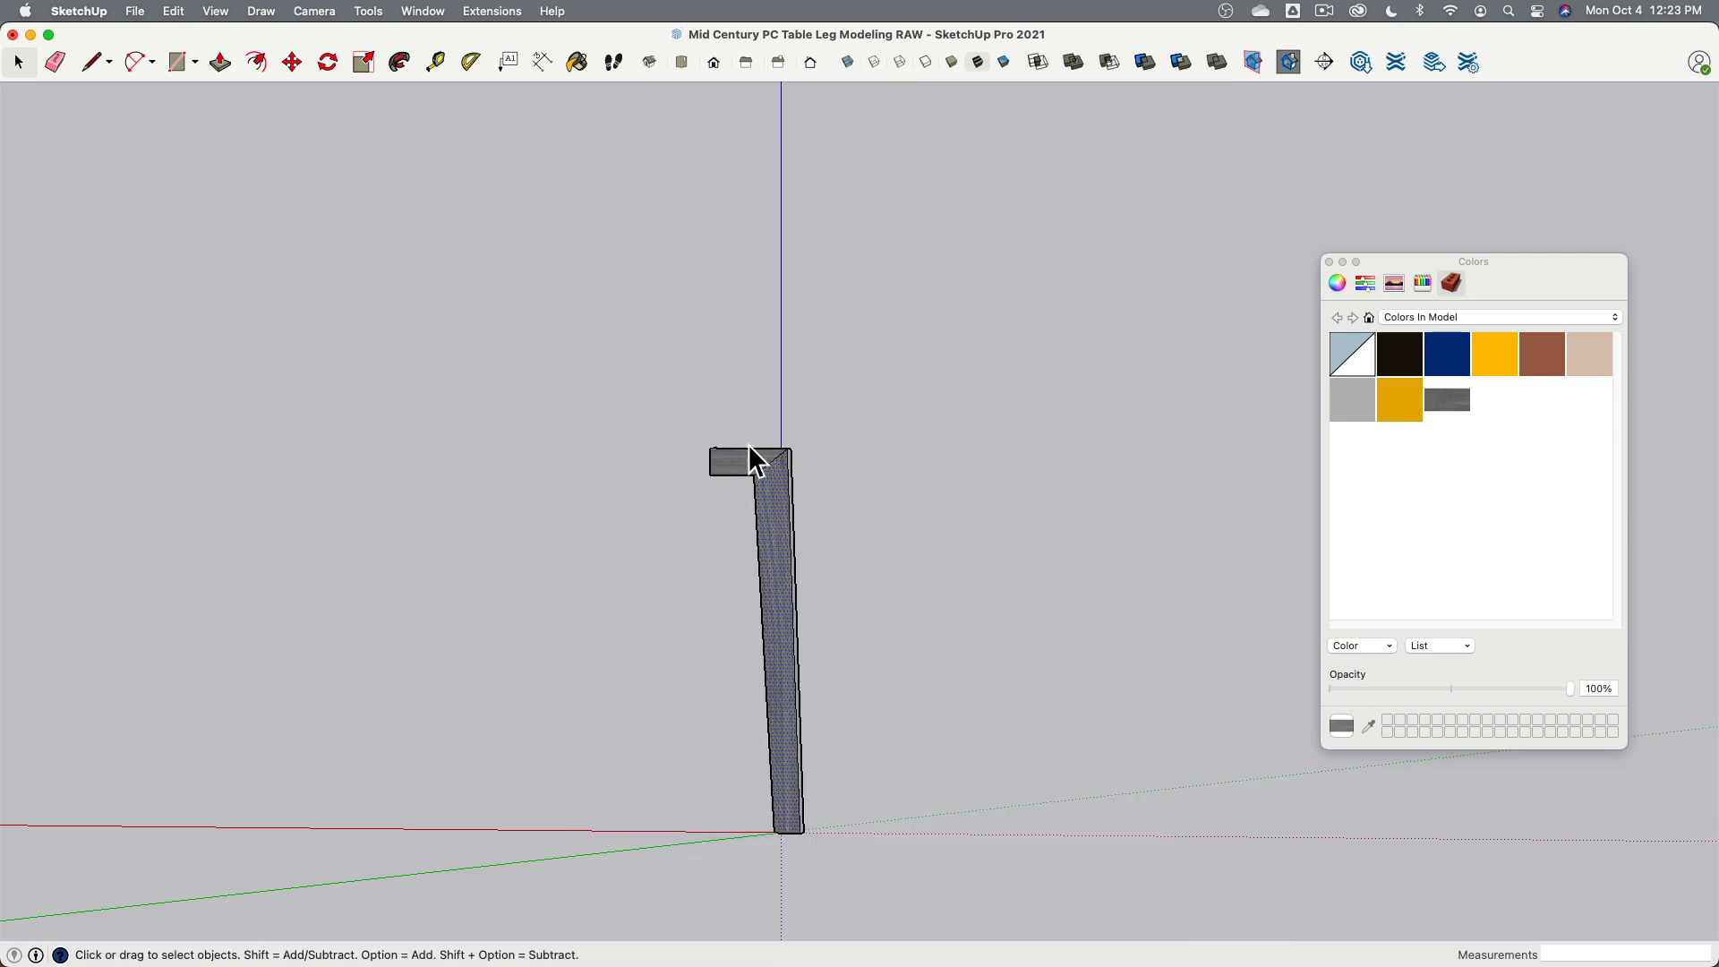
# - Shift the texture upward on the leg section of the back face
pyautogui.scroll(10, 894, 387)
pyautogui.moveTo(904, 394); pyautogui.dragTo(973, 454, button='middle')
pyautogui.keyDown('shift'); pyautogui.moveTo(676, 595); pyautogui.dragTo(879, 421, button='middle'); pyautogui.keyUp('shift')
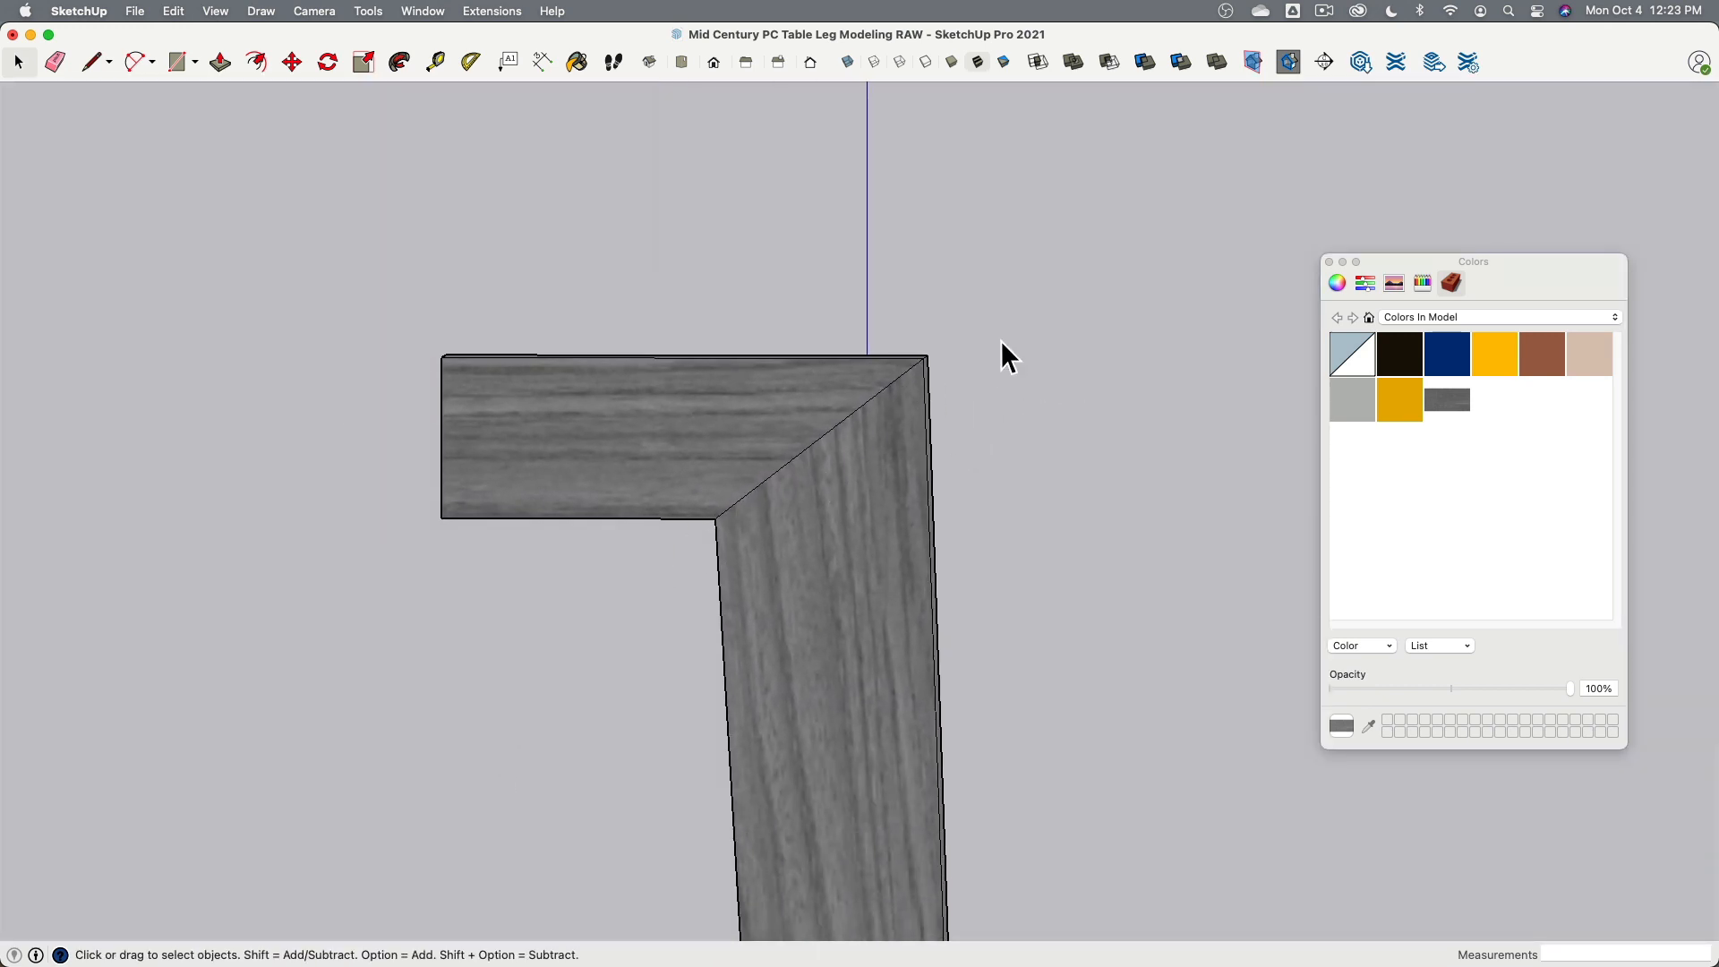
pyautogui.scroll(-3, 1002, 353)
pyautogui.click(902, 539)
pyautogui.rightClick(902, 515)
pyautogui.moveTo(945, 747)
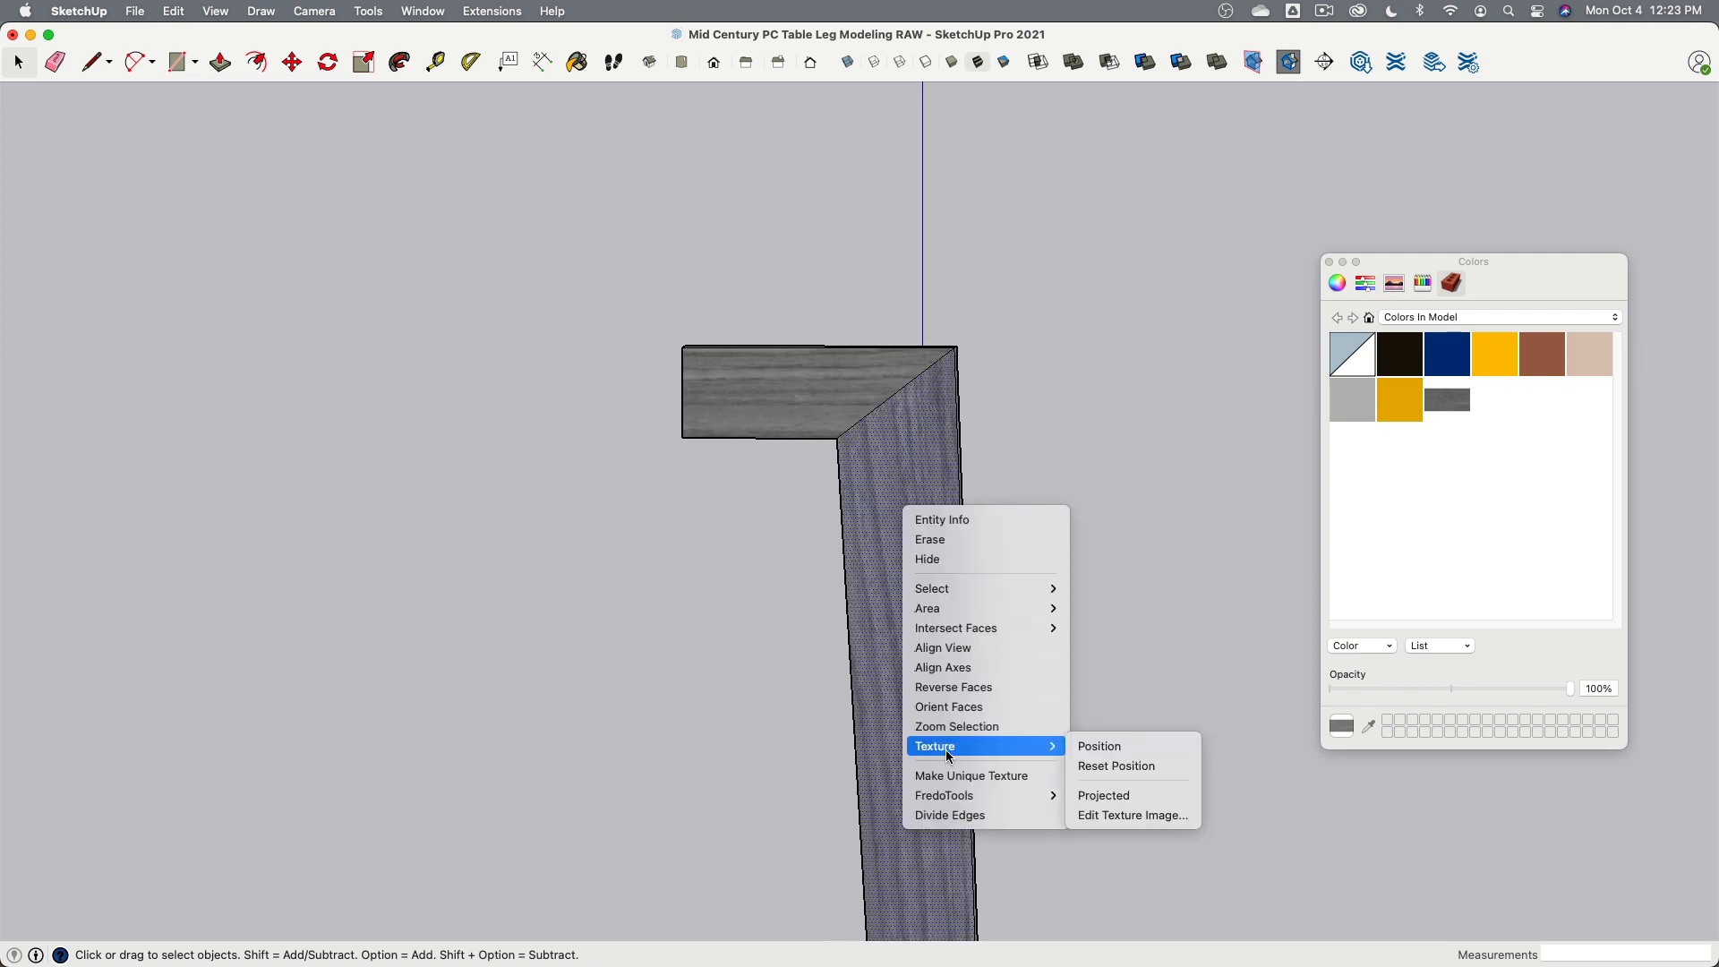
pyautogui.click(1116, 745)
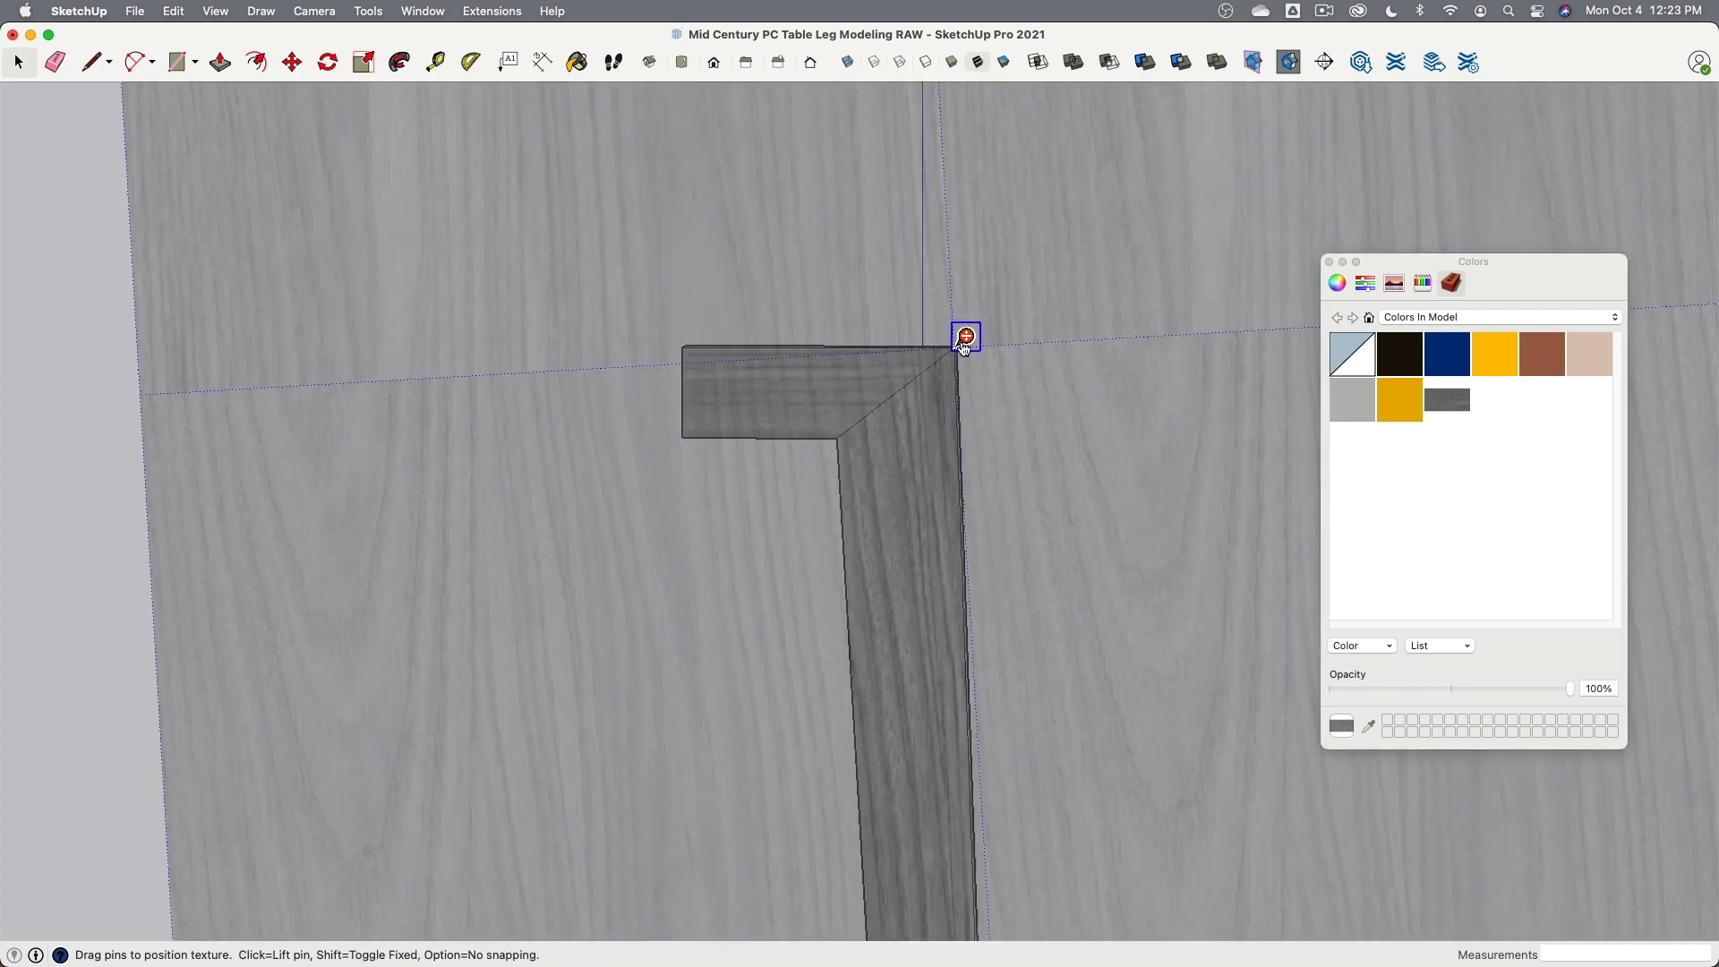
pyautogui.moveTo(965, 346); pyautogui.dragTo(969, 190)
pyautogui.click(97, 601)
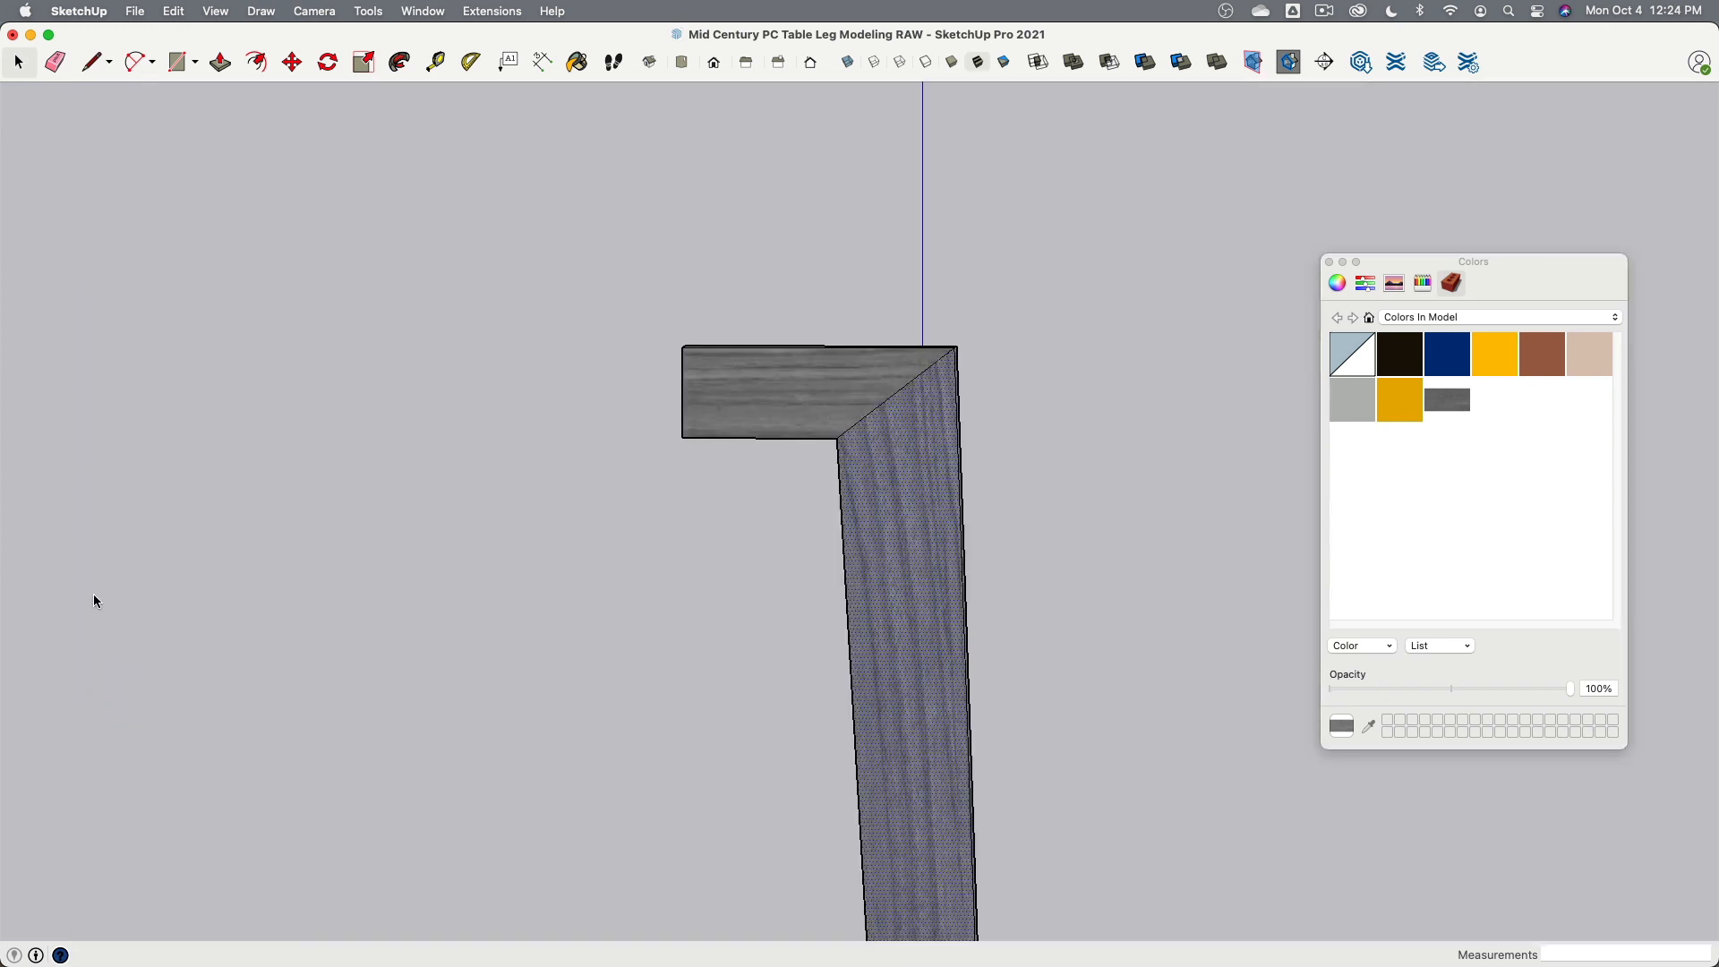
# - Create a new texture material from the Plywood_Layers.jpg image on the Desktop
pyautogui.click(797, 587)
pyautogui.scroll(-6, 685, 509)
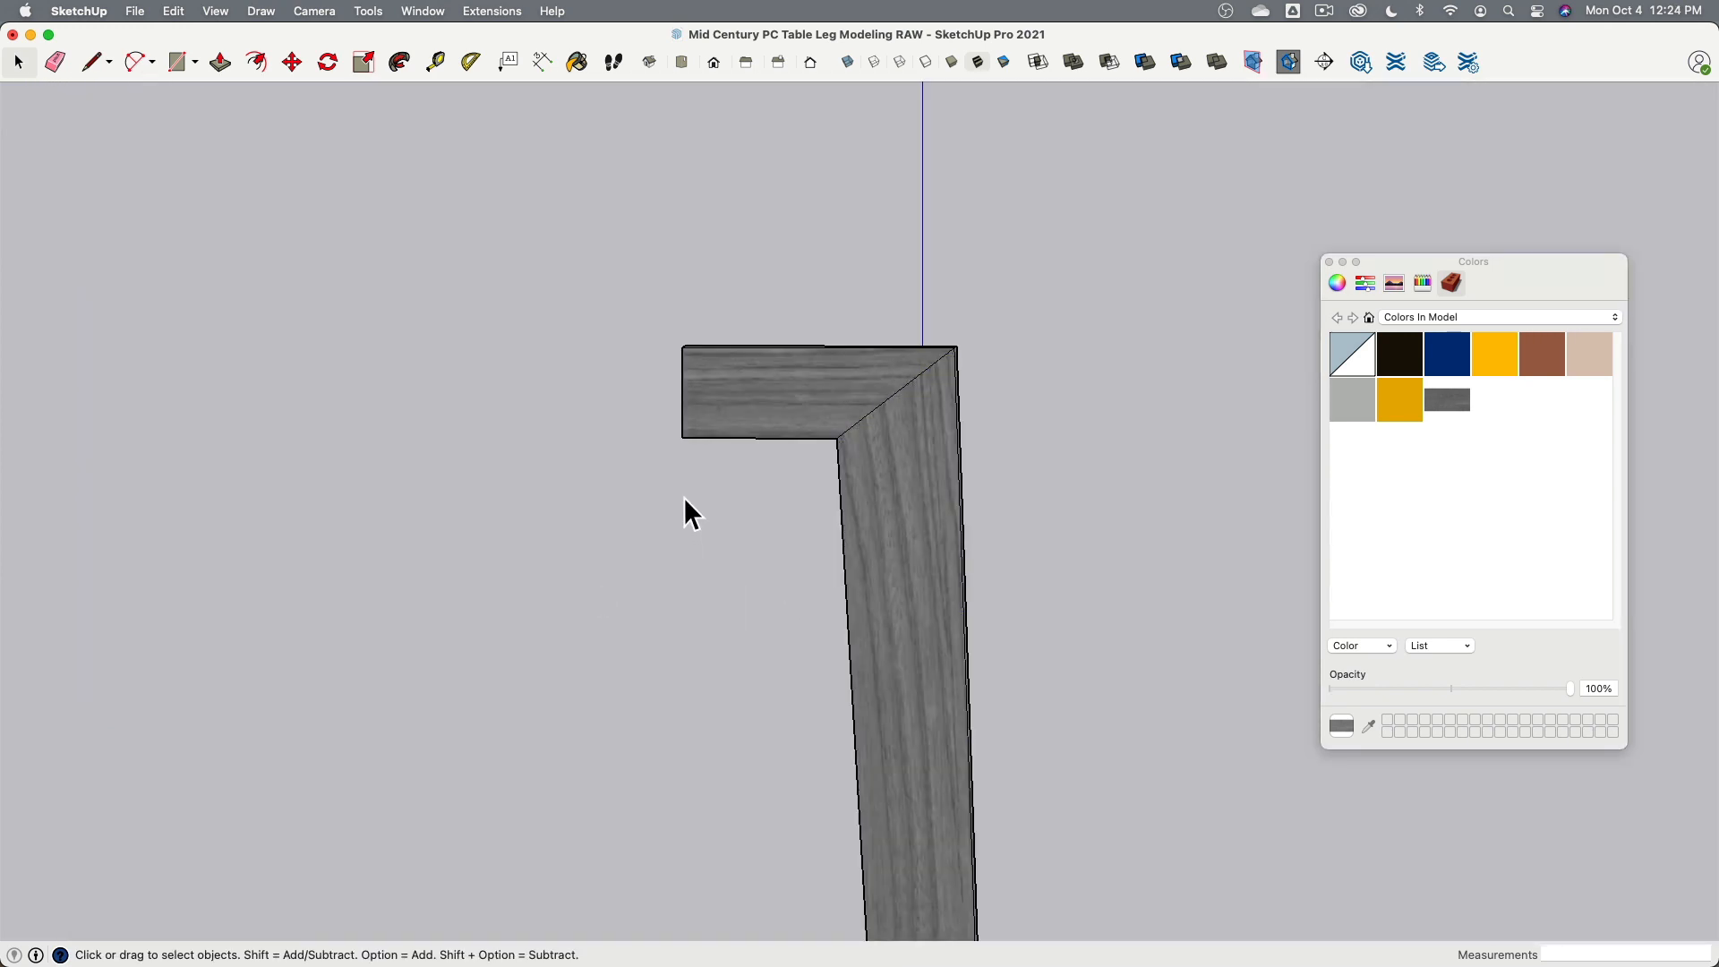
pyautogui.moveTo(952, 421); pyautogui.dragTo(921, 507, button='middle')
pyautogui.scroll(5, 814, 434)
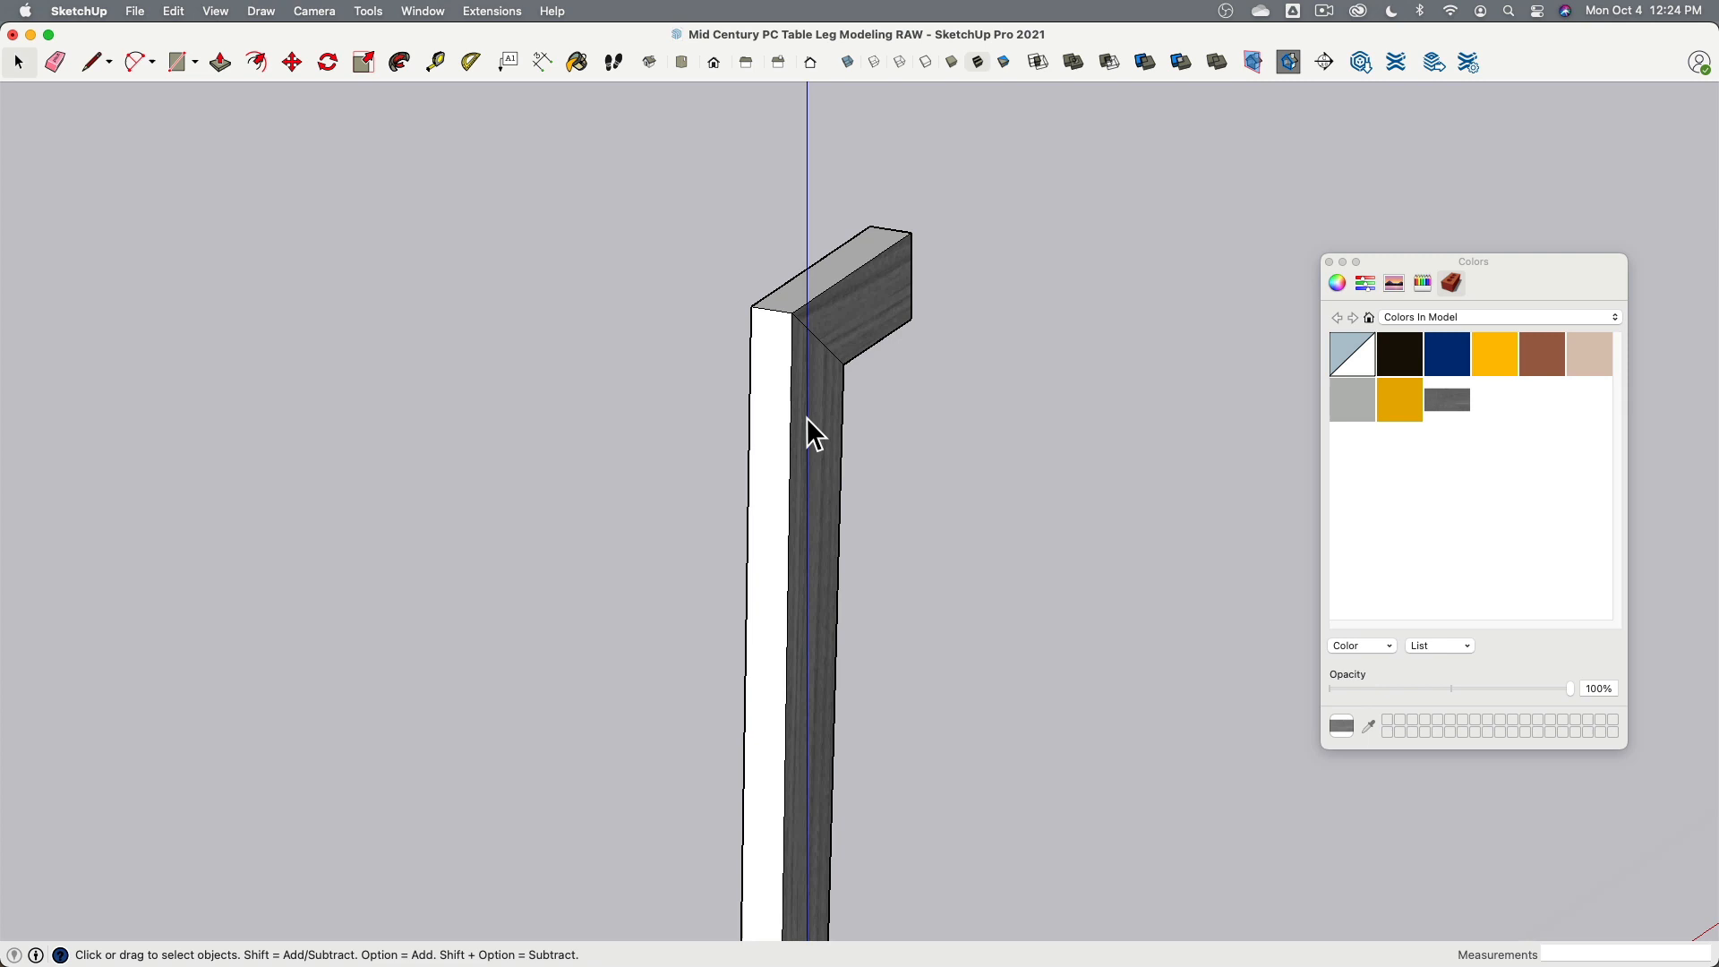
pyautogui.click(779, 372)
pyautogui.rightClick(1404, 466)
pyautogui.click(1421, 478)
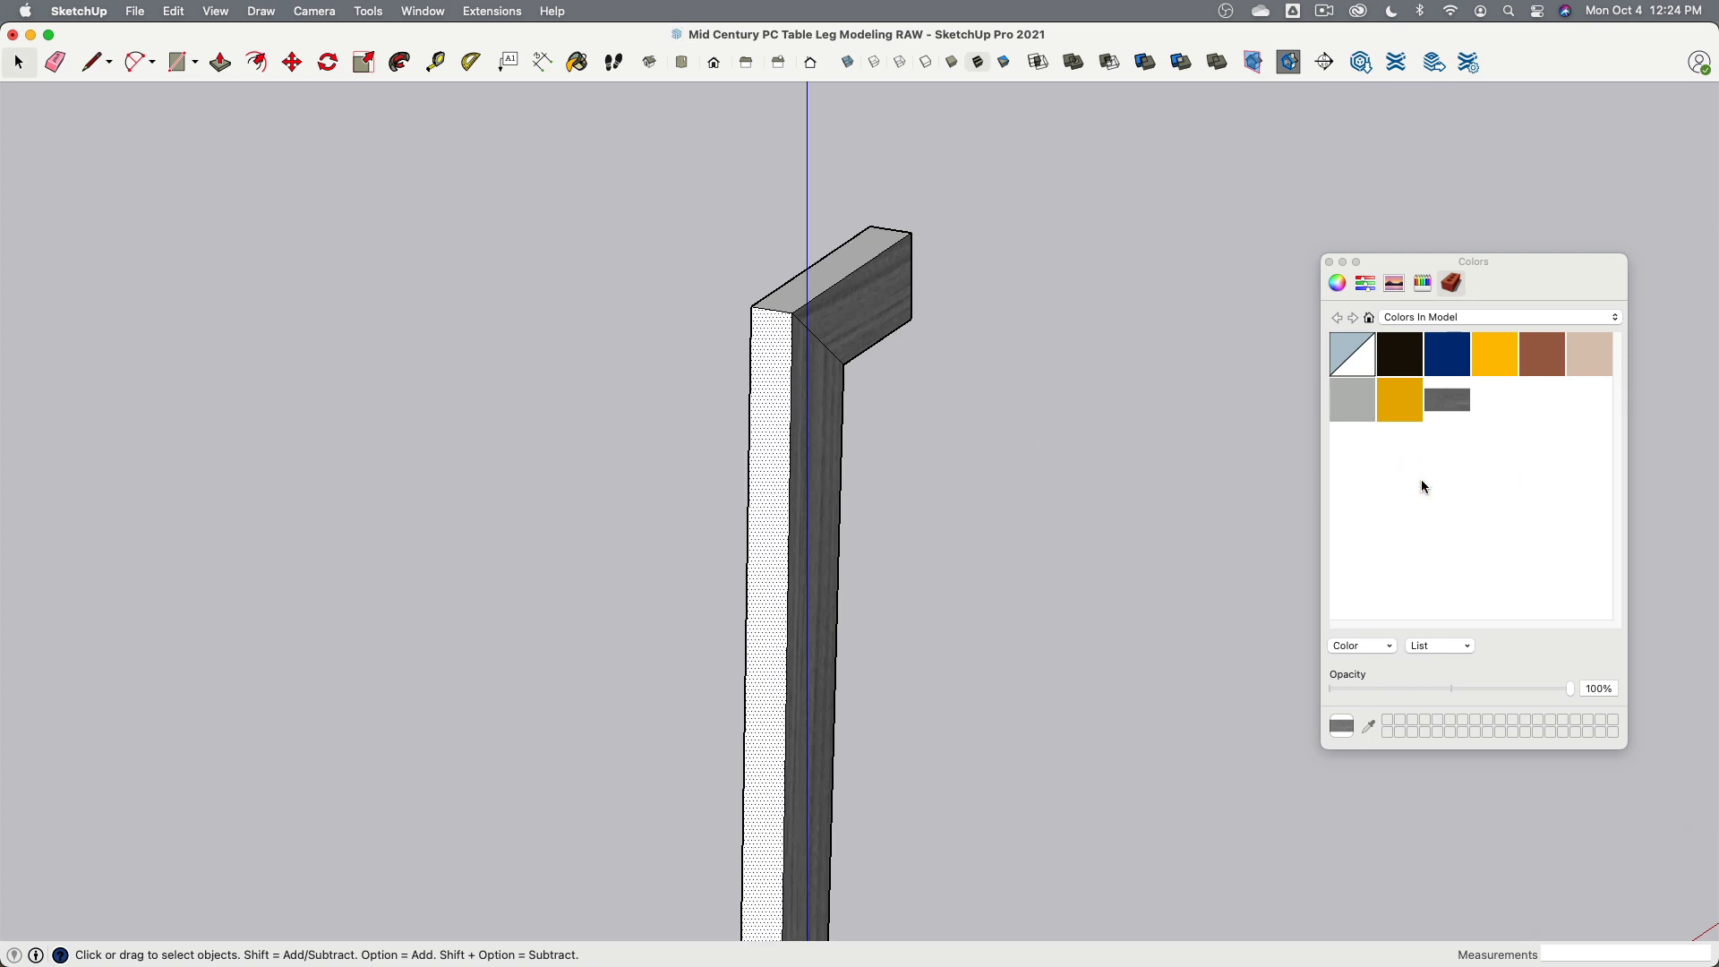
pyautogui.click(796, 503)
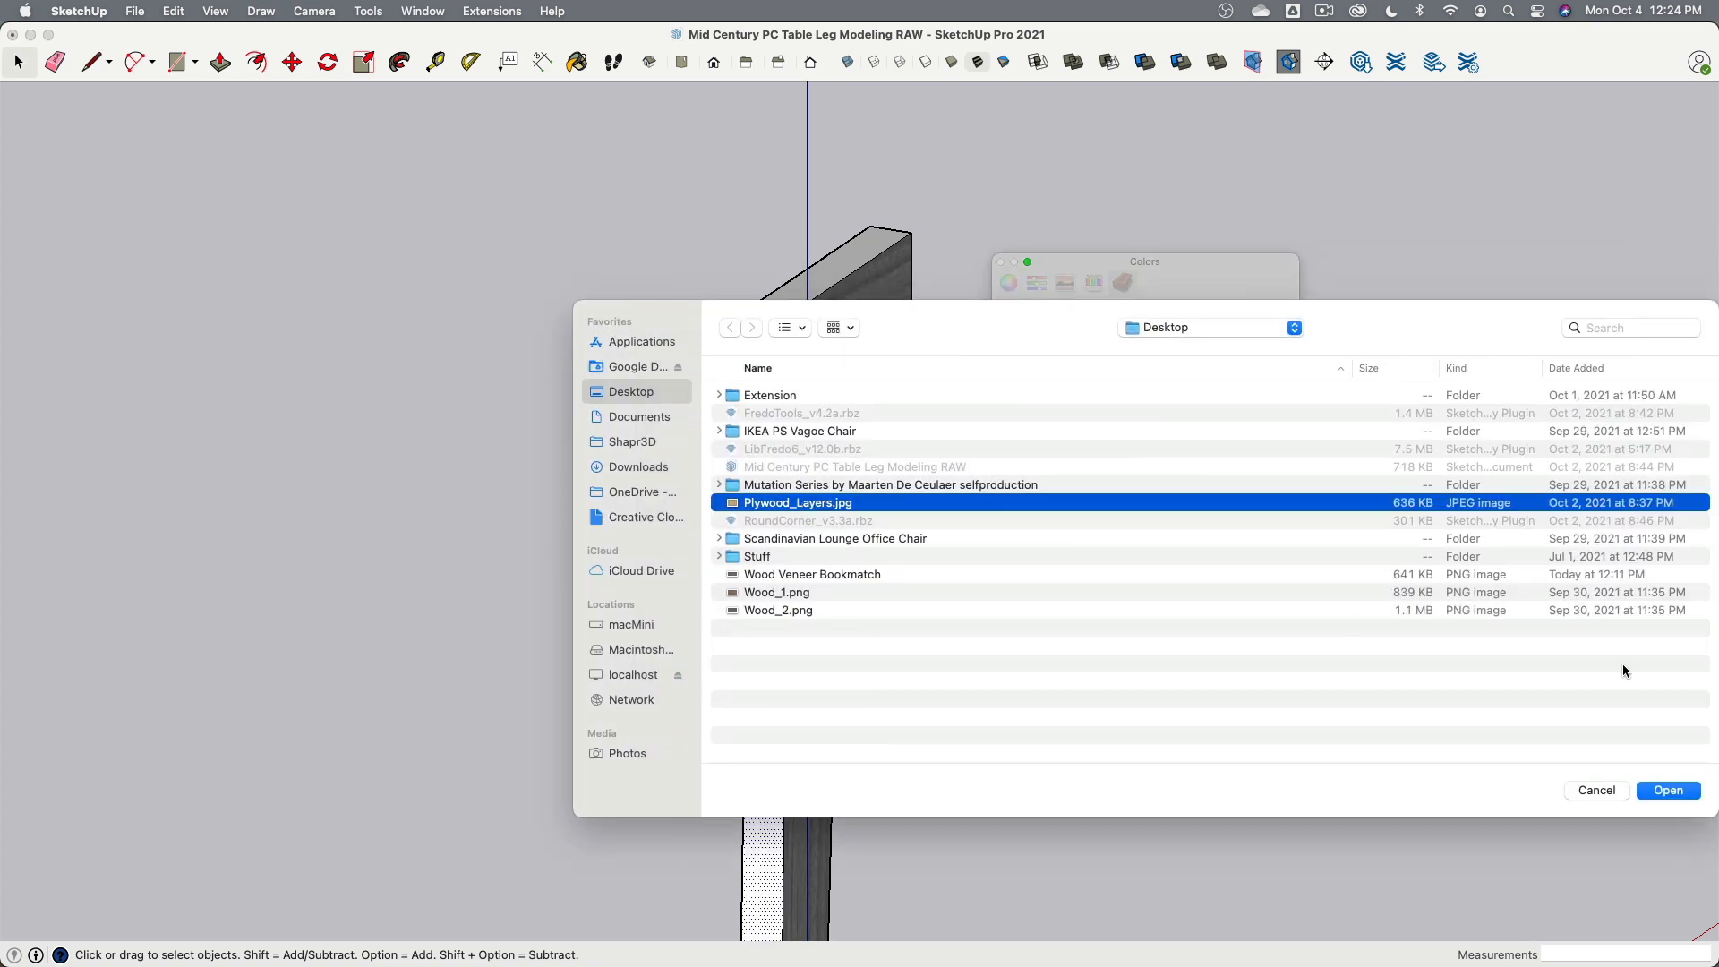
pyautogui.click(1671, 791)
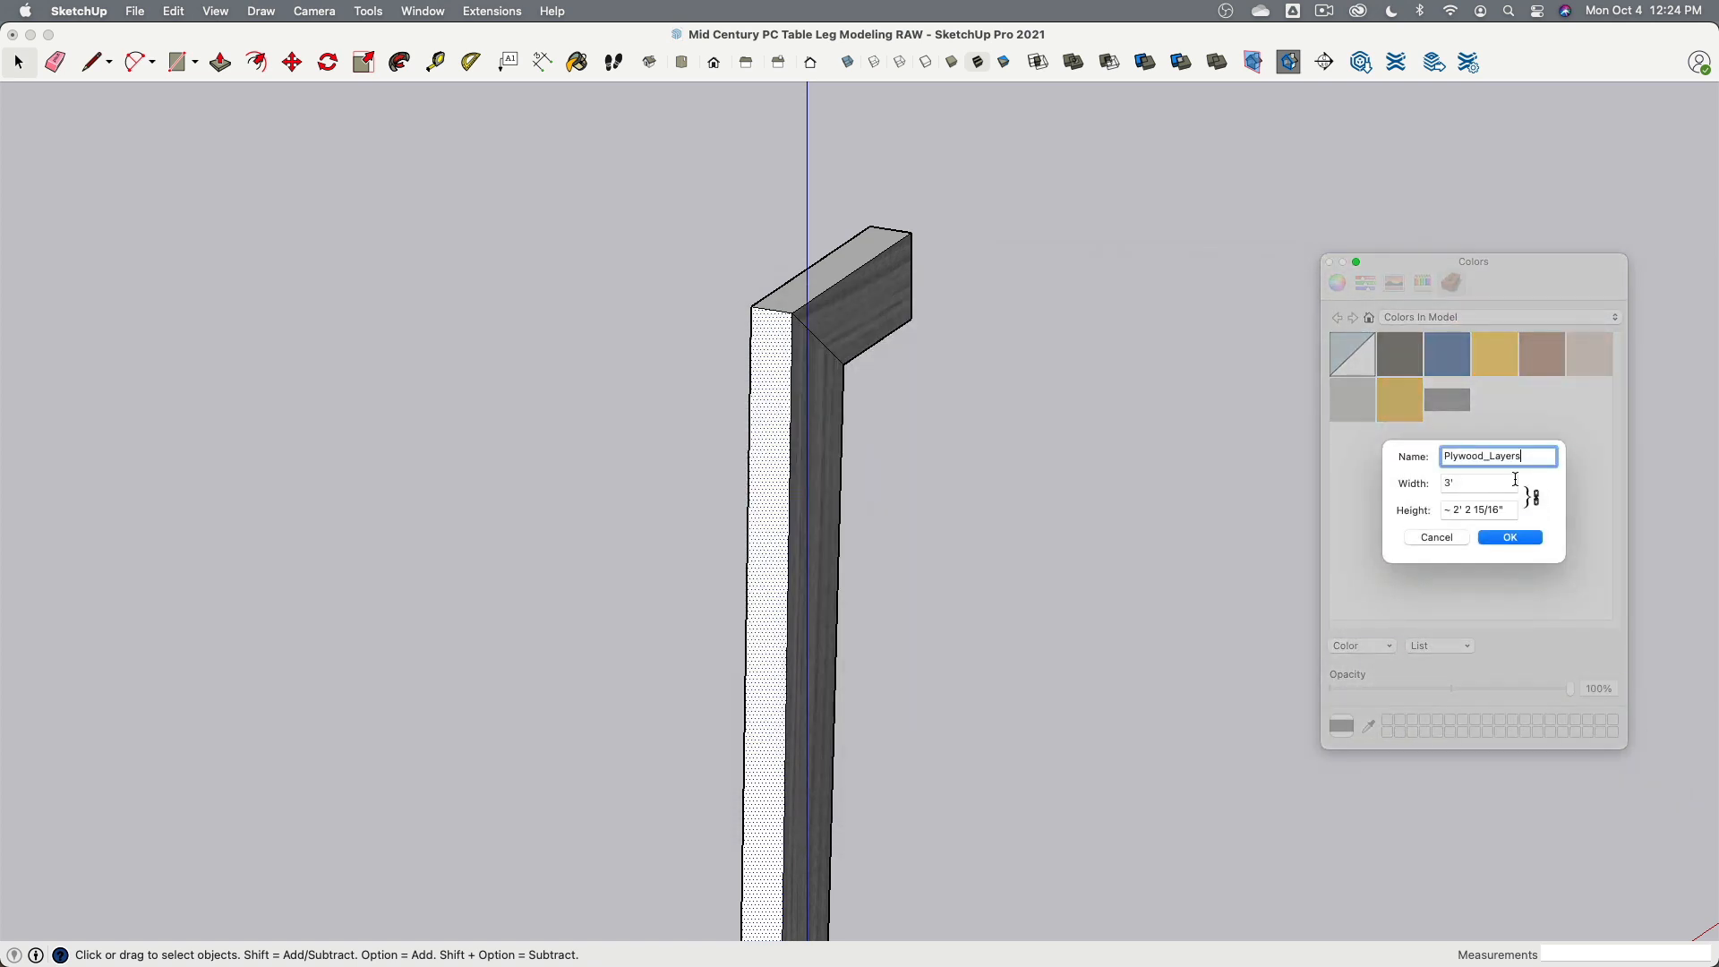
pyautogui.click(1510, 537)
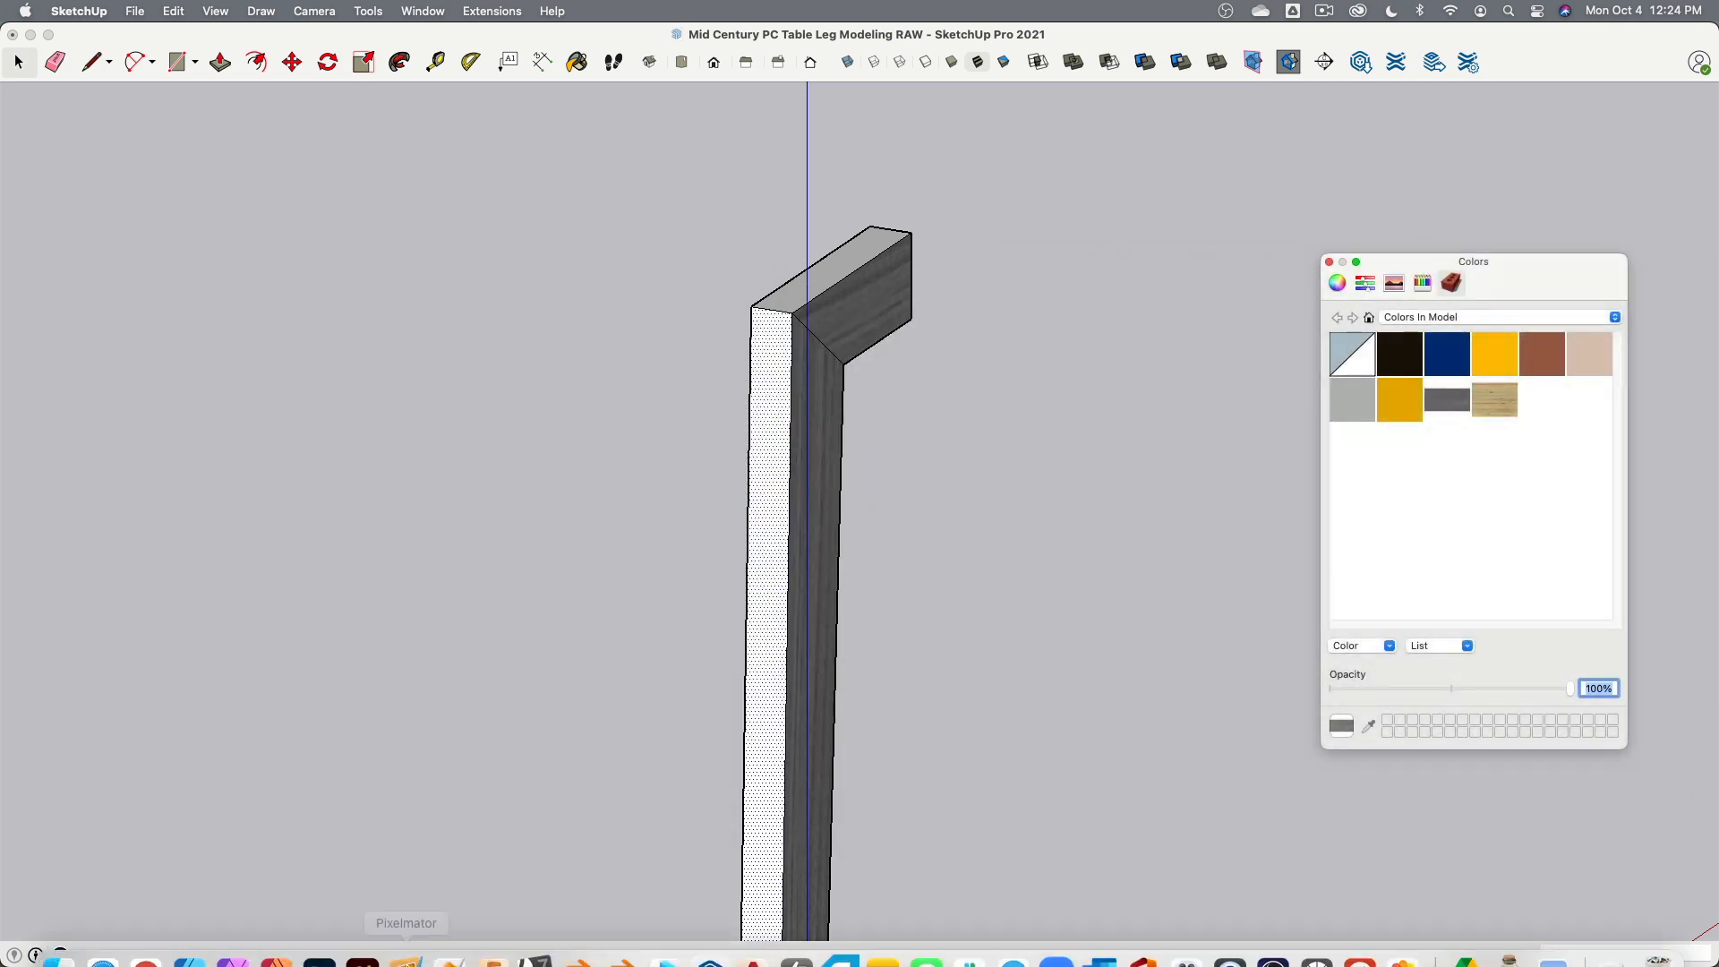
# - Switch to Chrome and browse the SketchUp Texture Club site to the Architecture > Wood > Plywood textures category
pyautogui.click(143, 936)
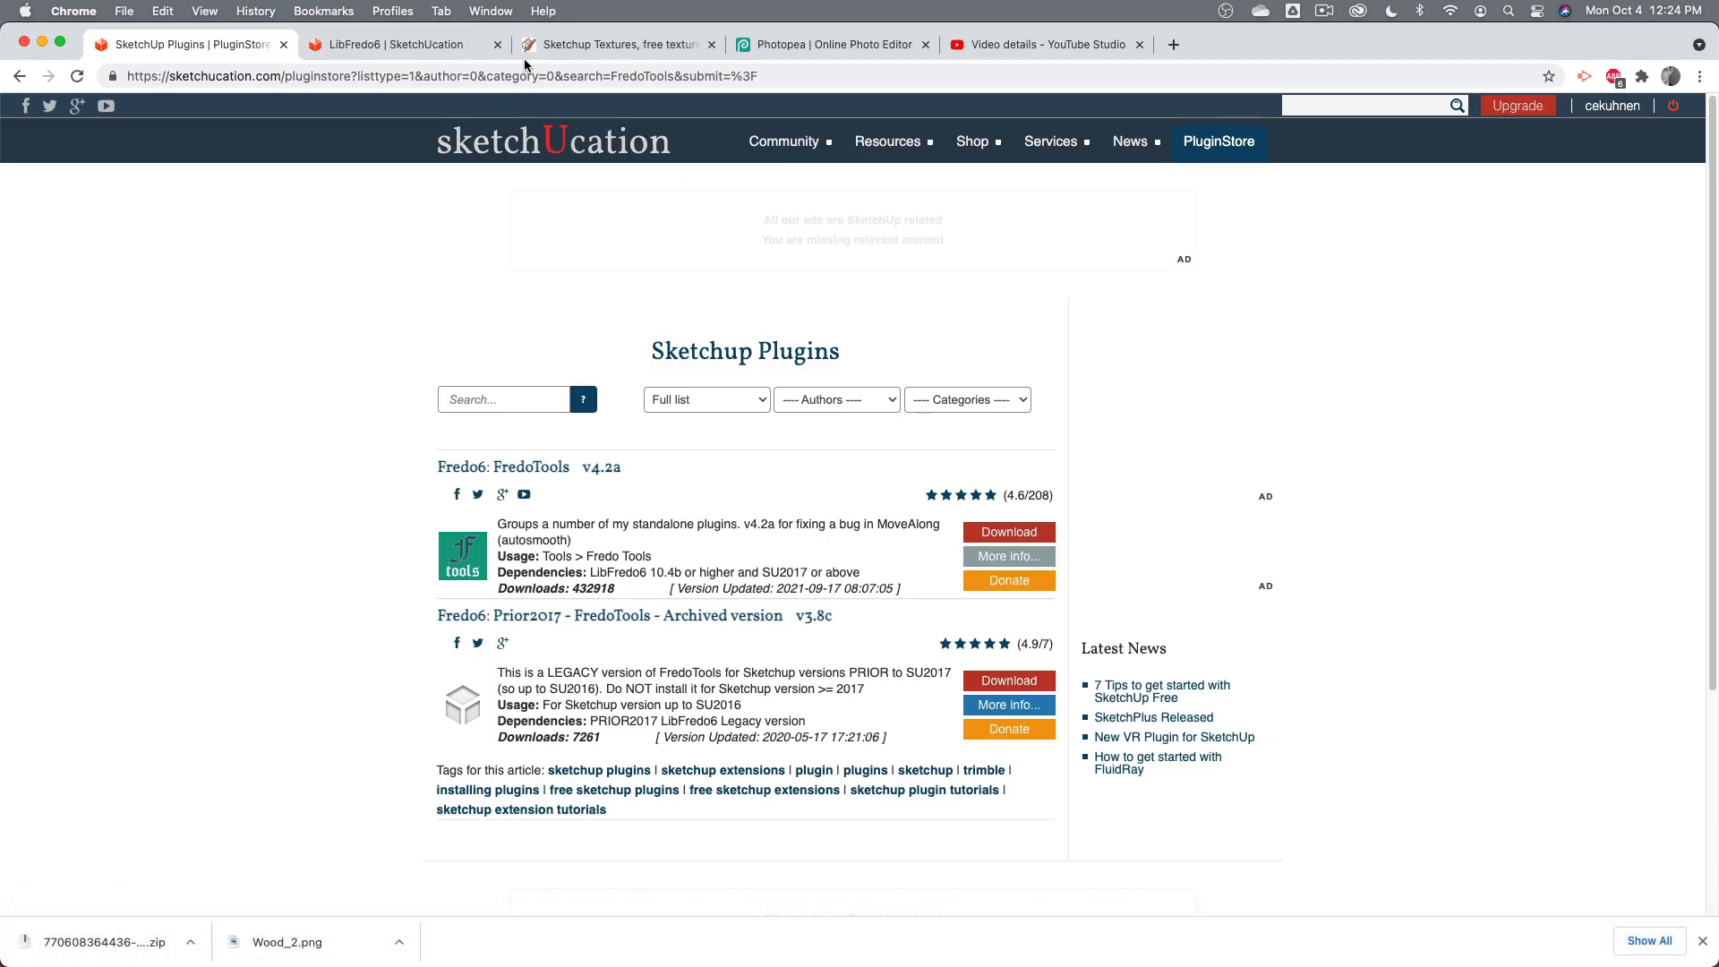
pyautogui.click(593, 44)
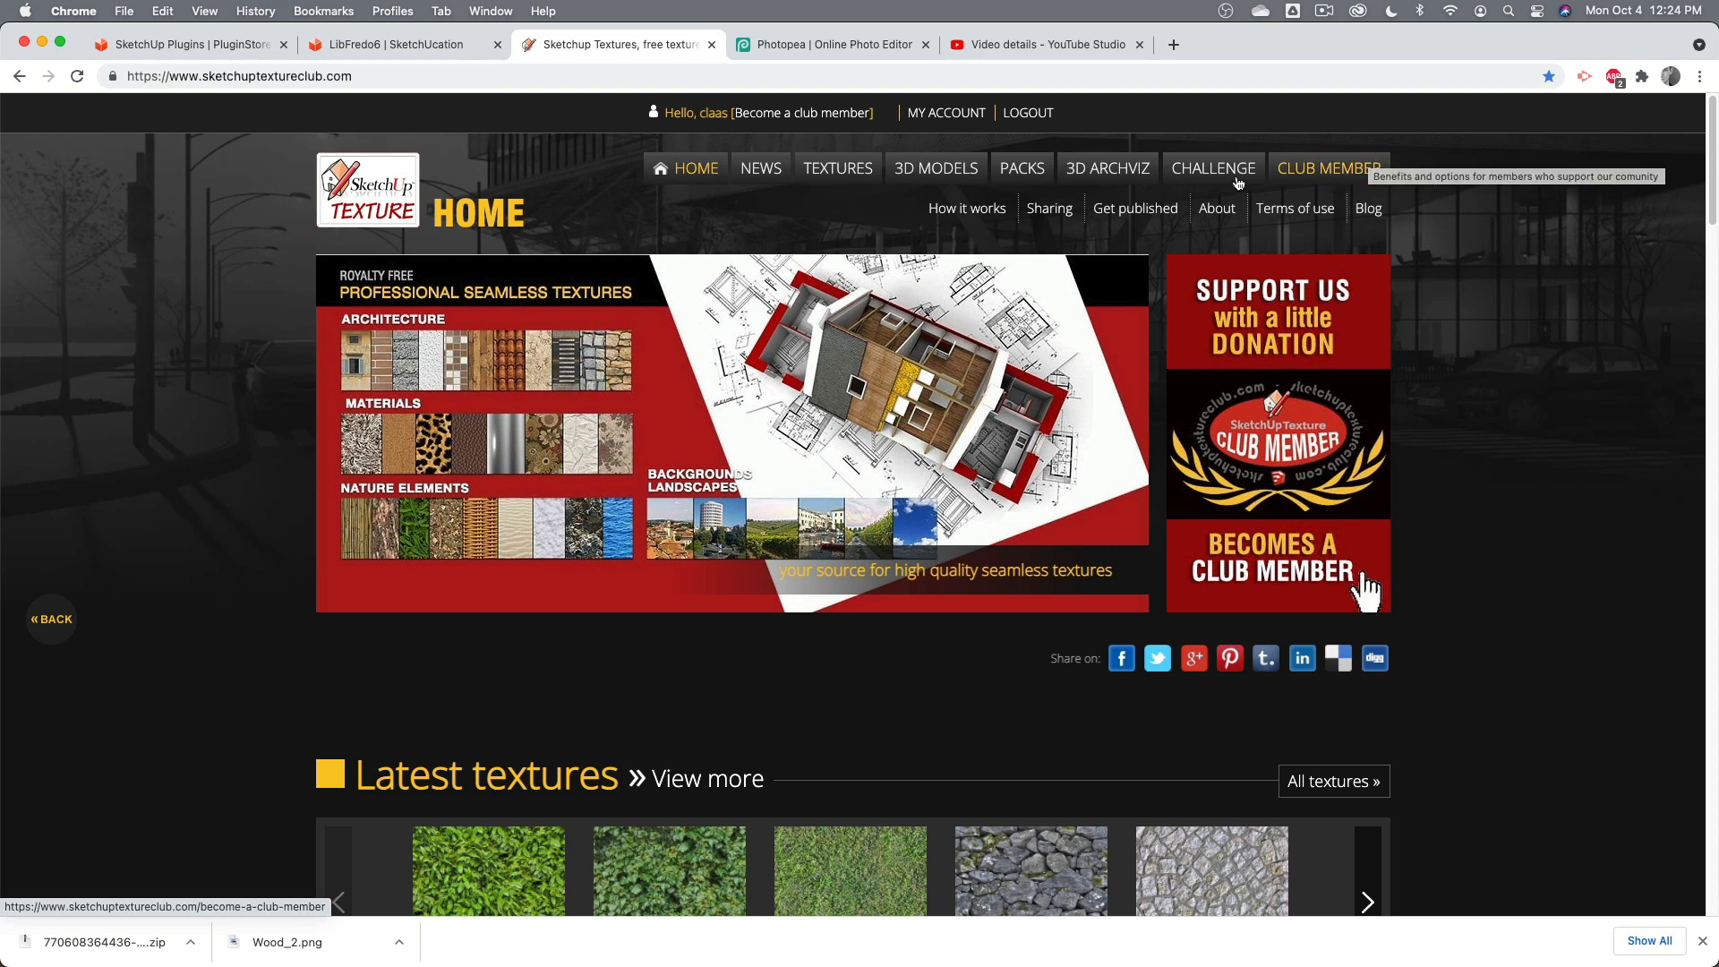
pyautogui.click(877, 185)
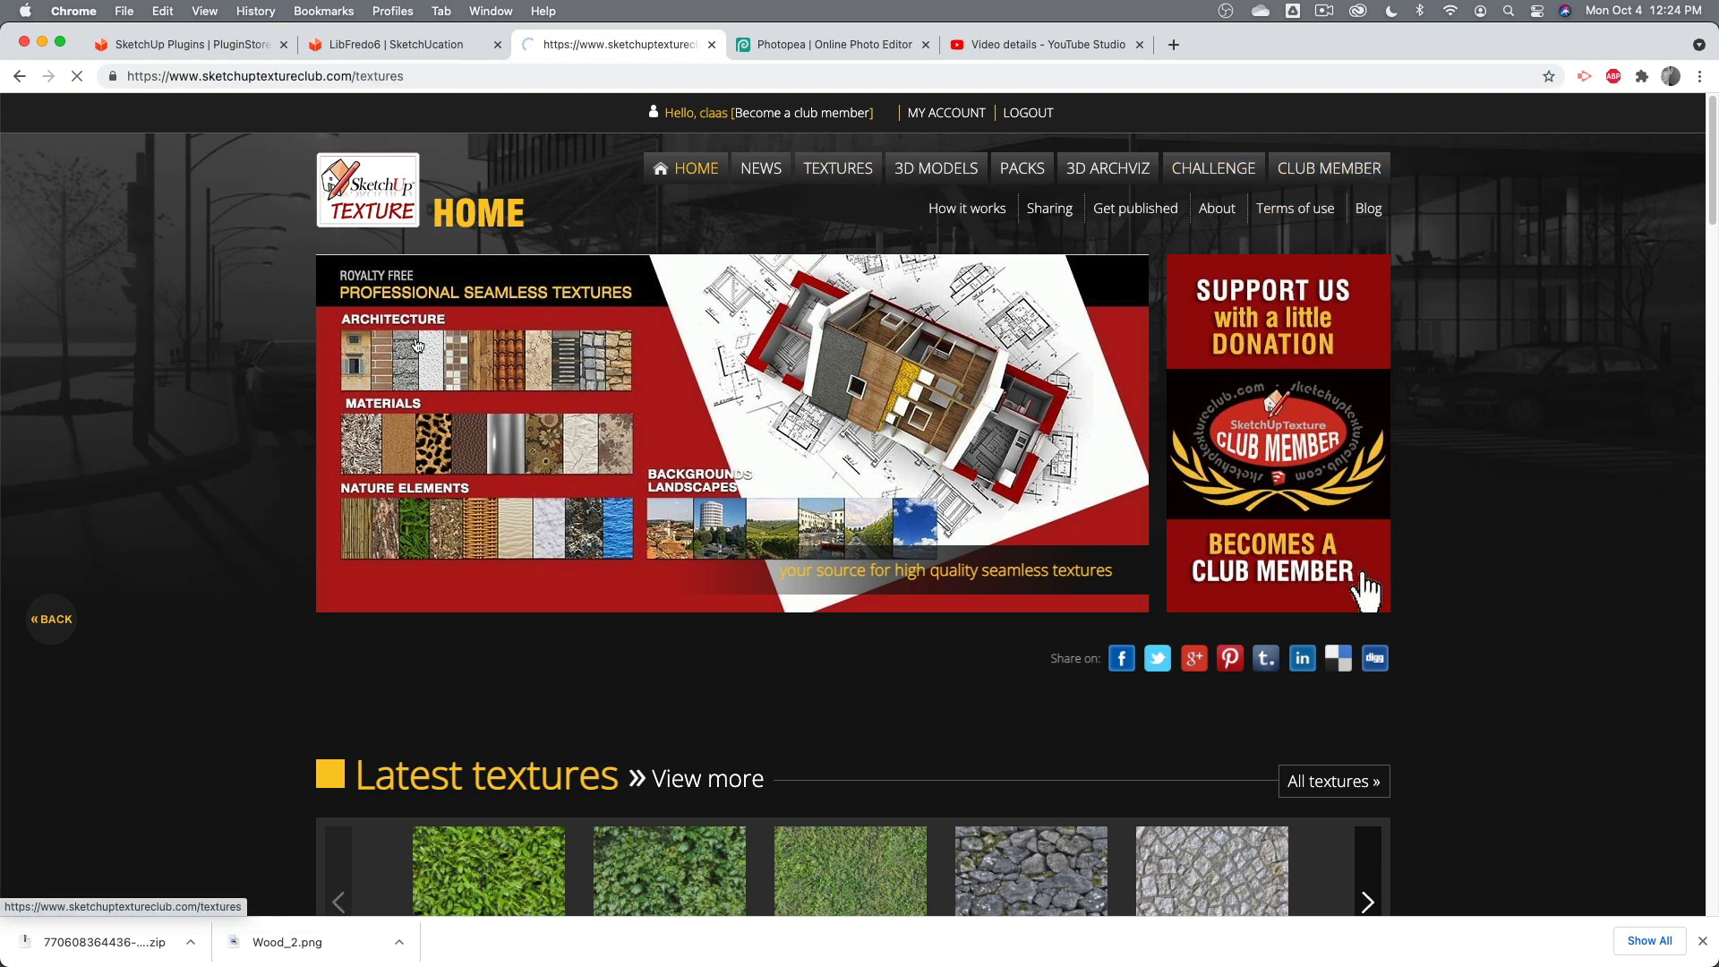
pyautogui.scroll(-6, 472, 507)
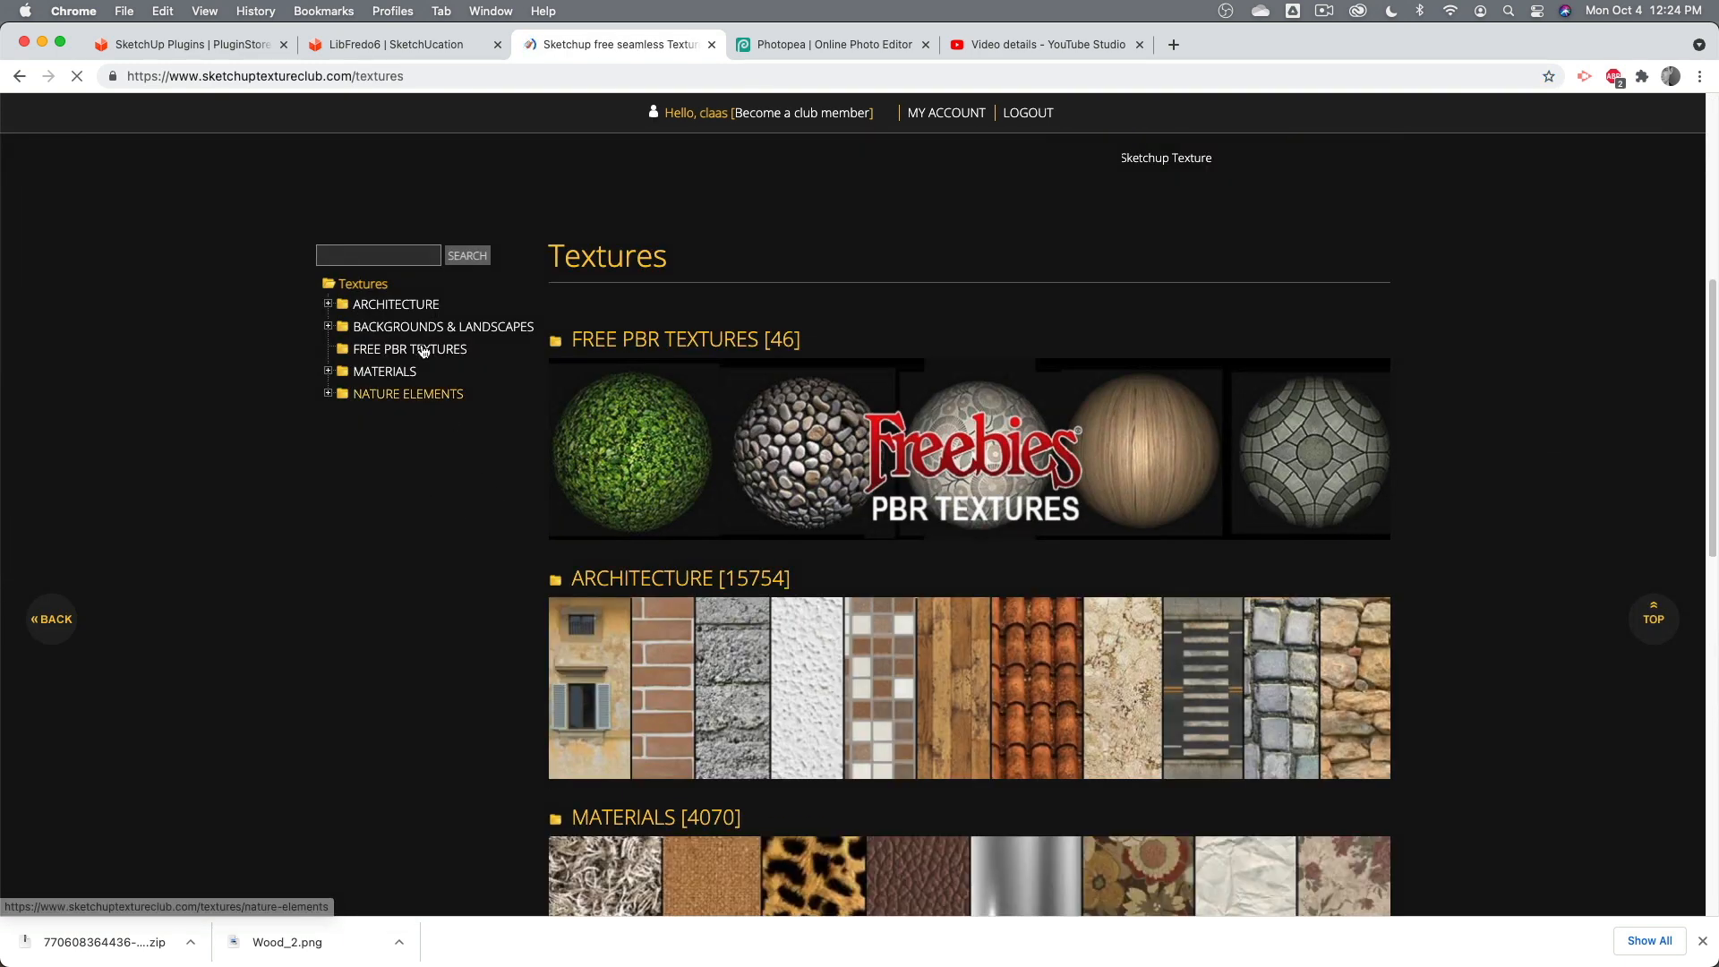
pyautogui.click(414, 305)
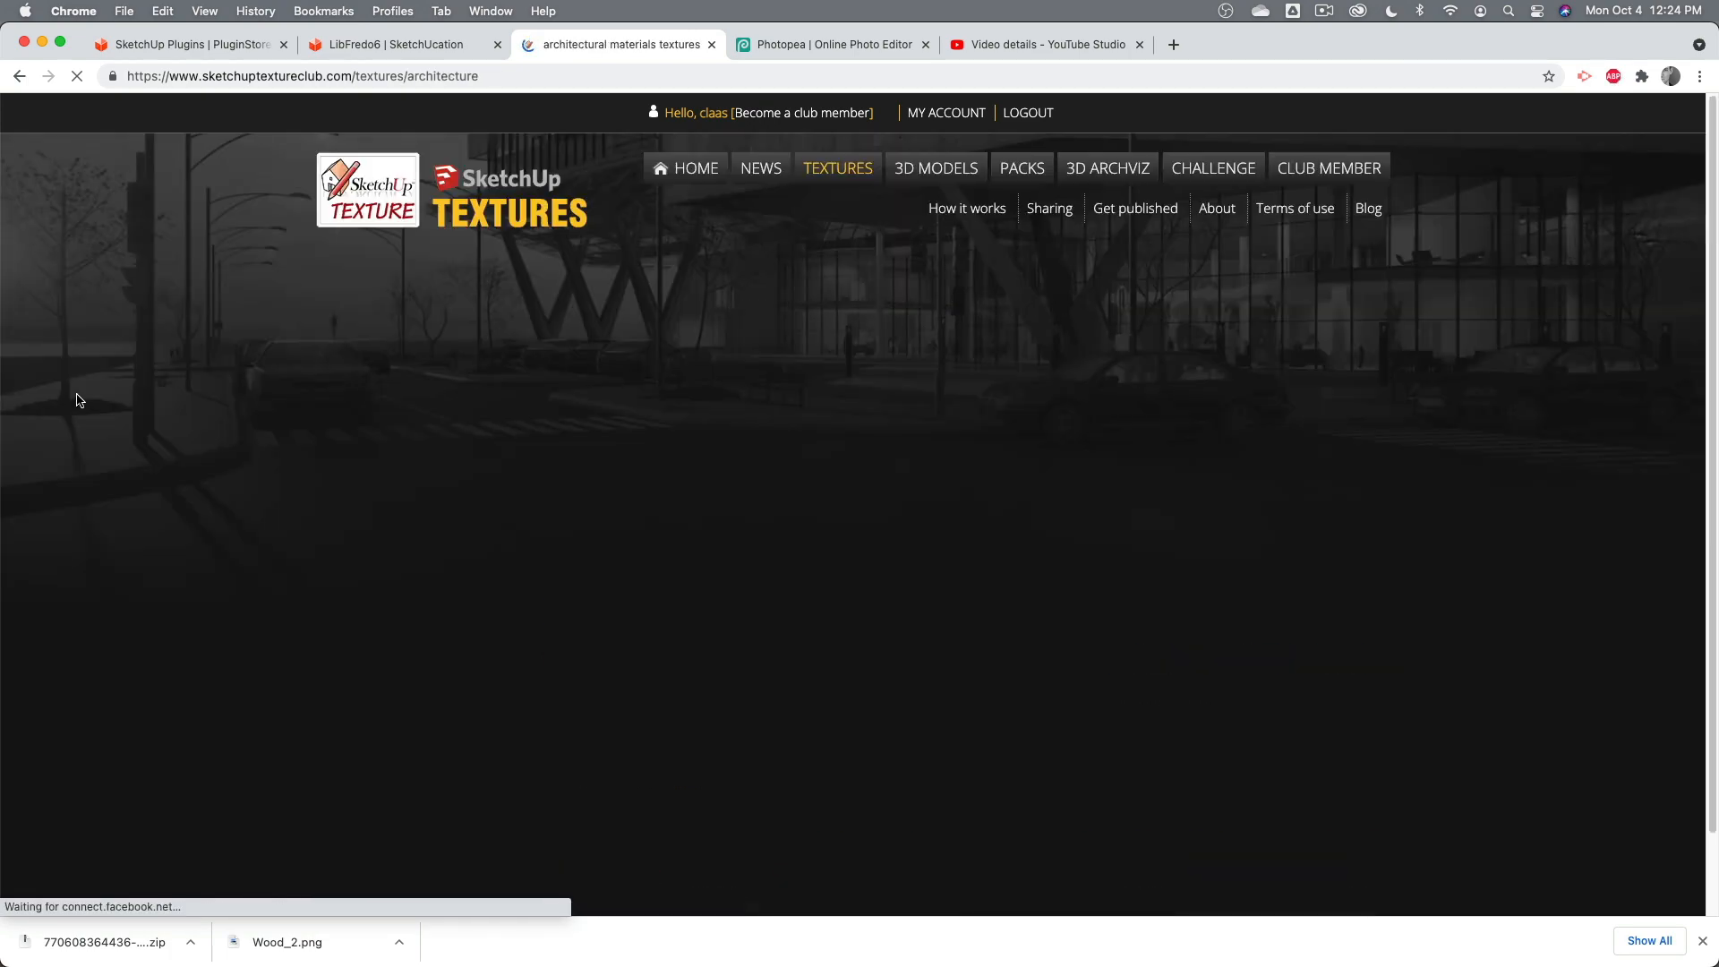
pyautogui.scroll(-8, 403, 452)
pyautogui.click(392, 376)
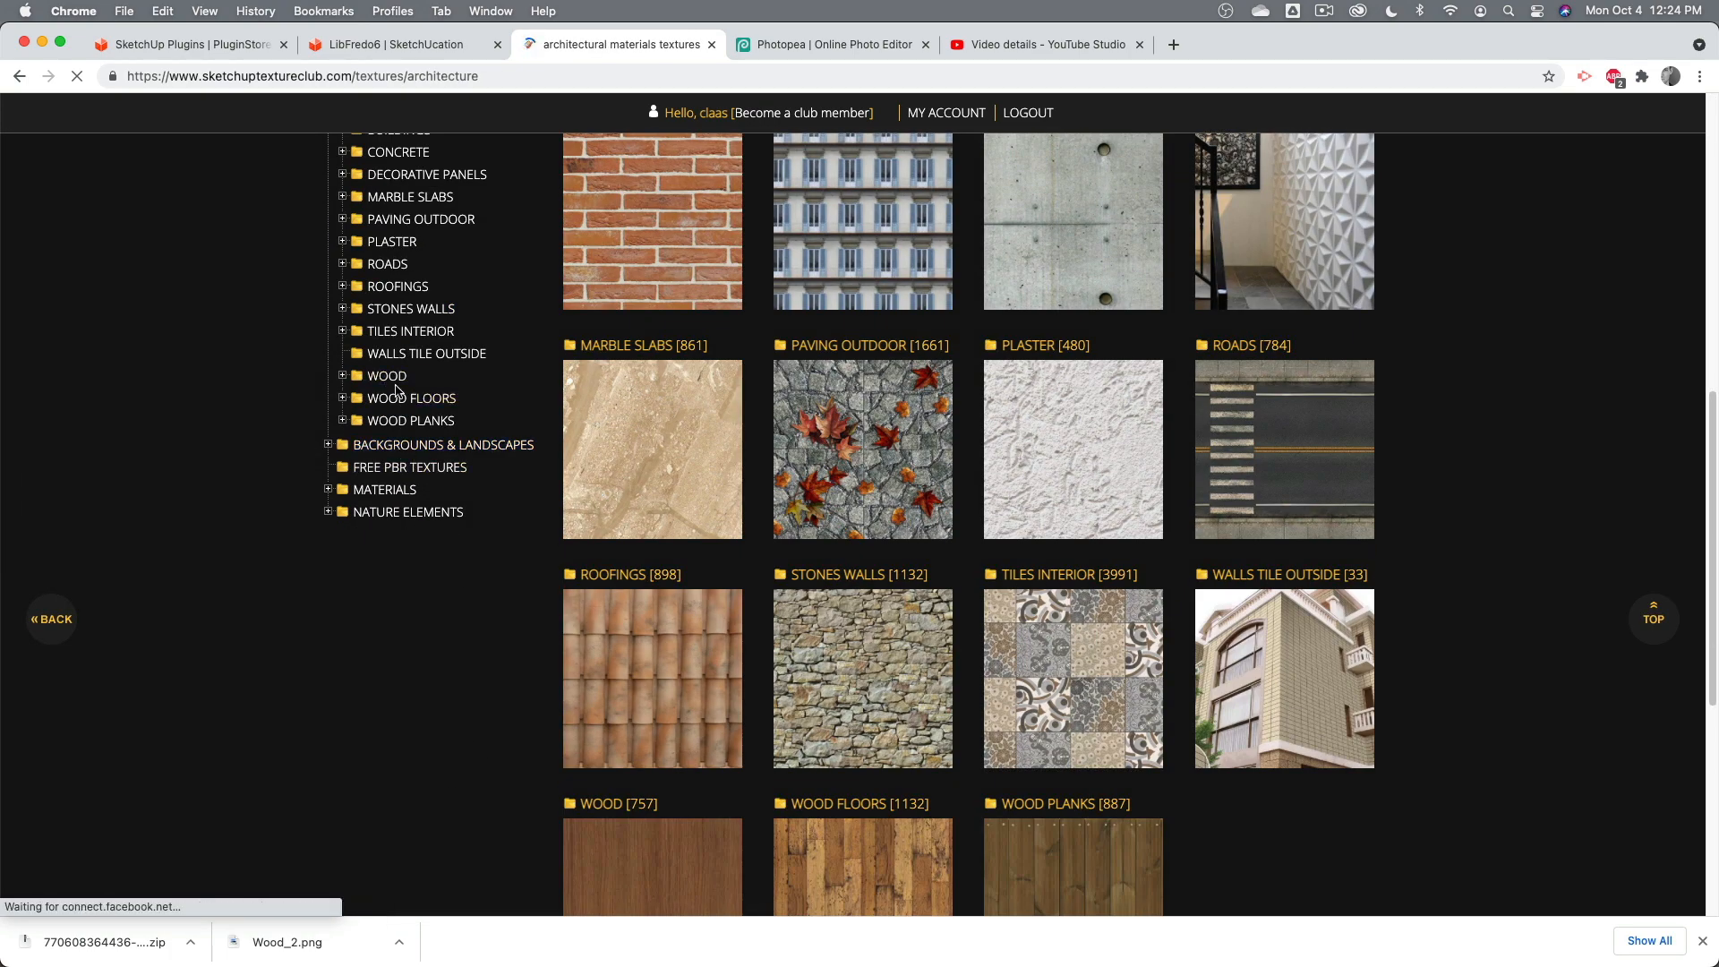
pyautogui.scroll(-5, 424, 405)
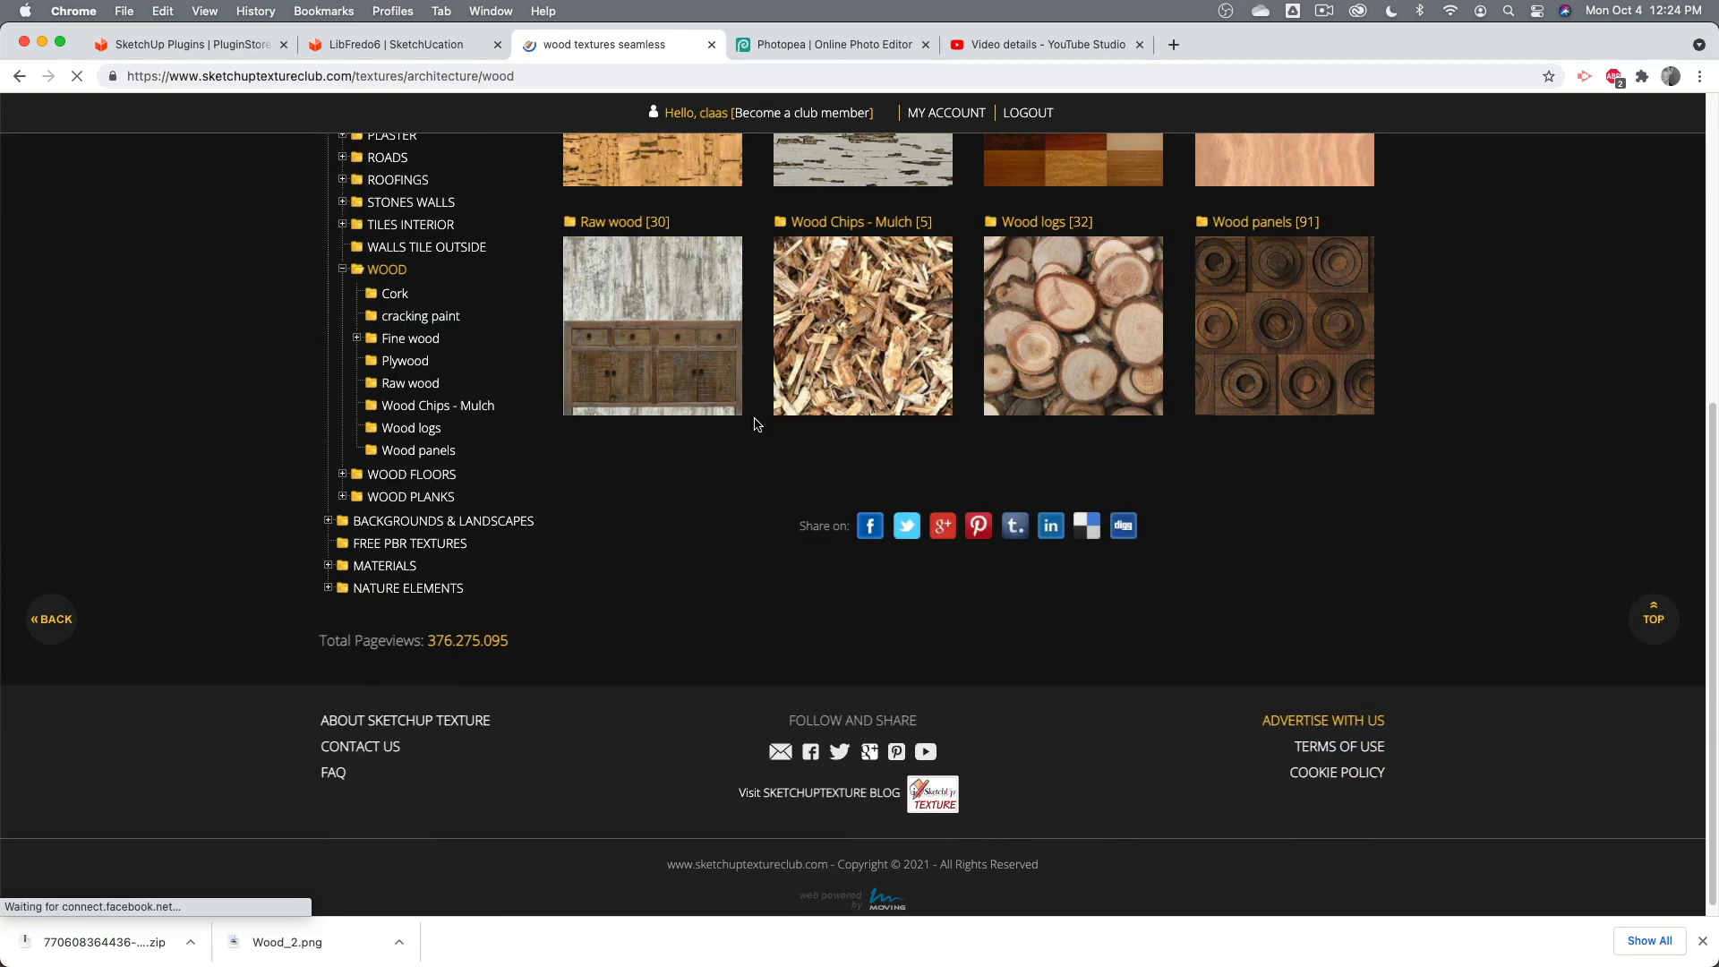
pyautogui.click(433, 367)
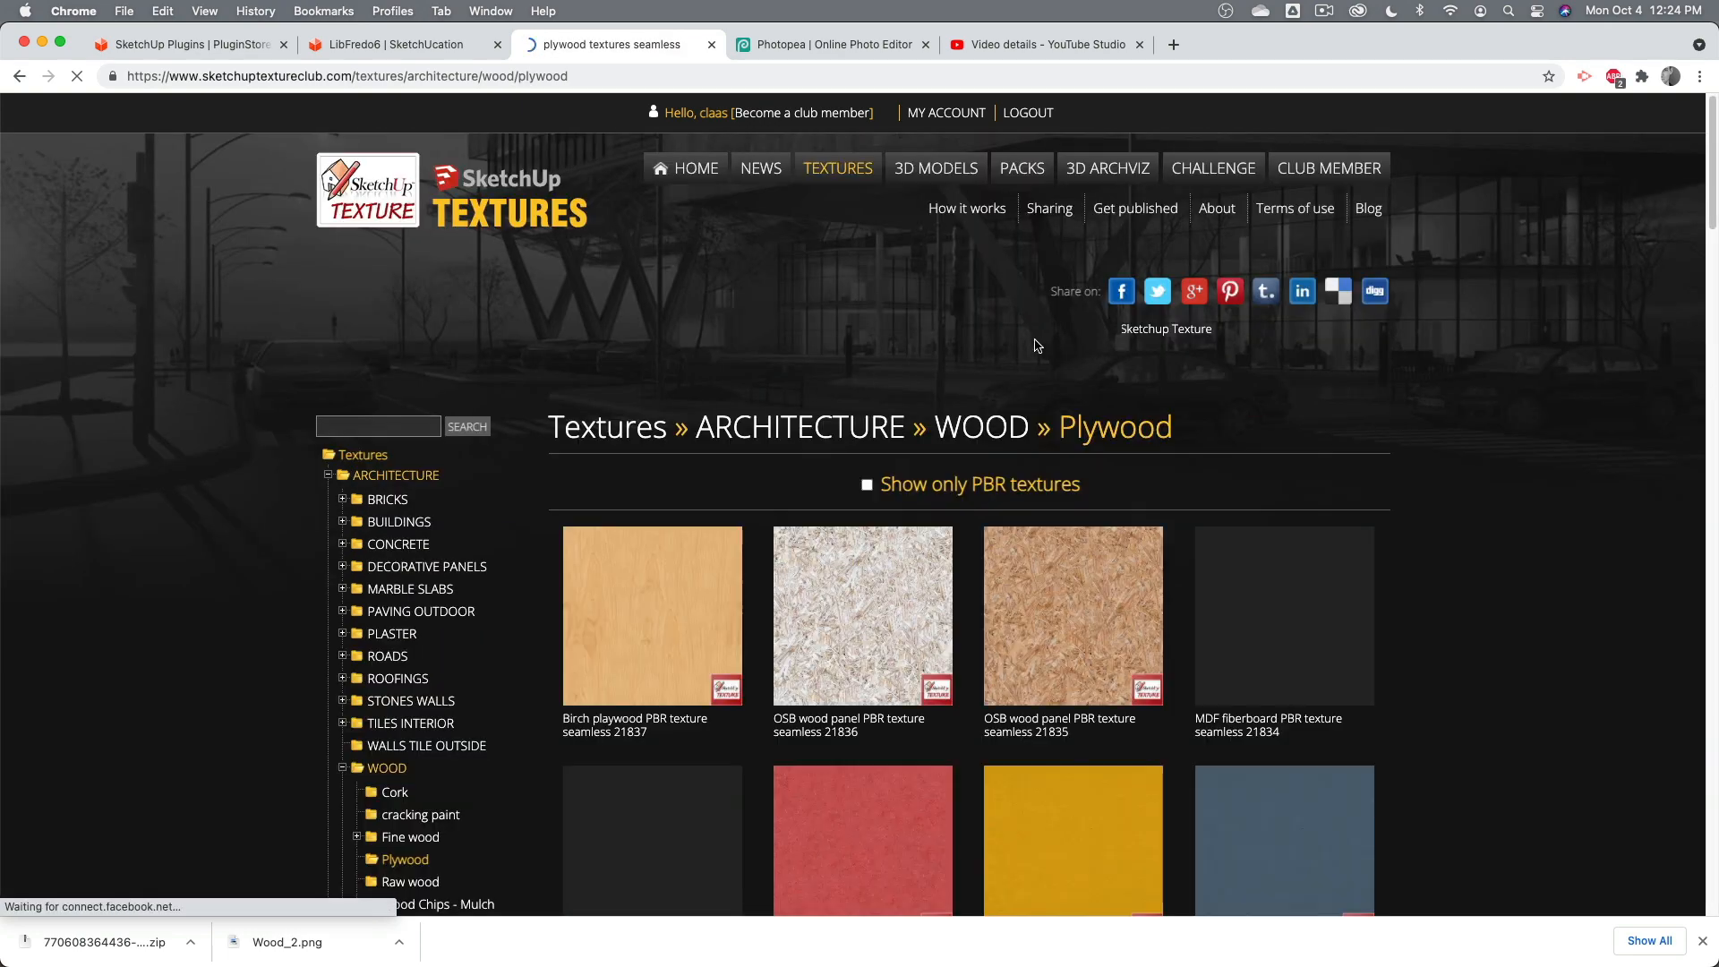
# - Open the Plexwood texture seamless 20971 page, review its preview and download options, then return to SketchUp
pyautogui.scroll(-9, 1036, 349)
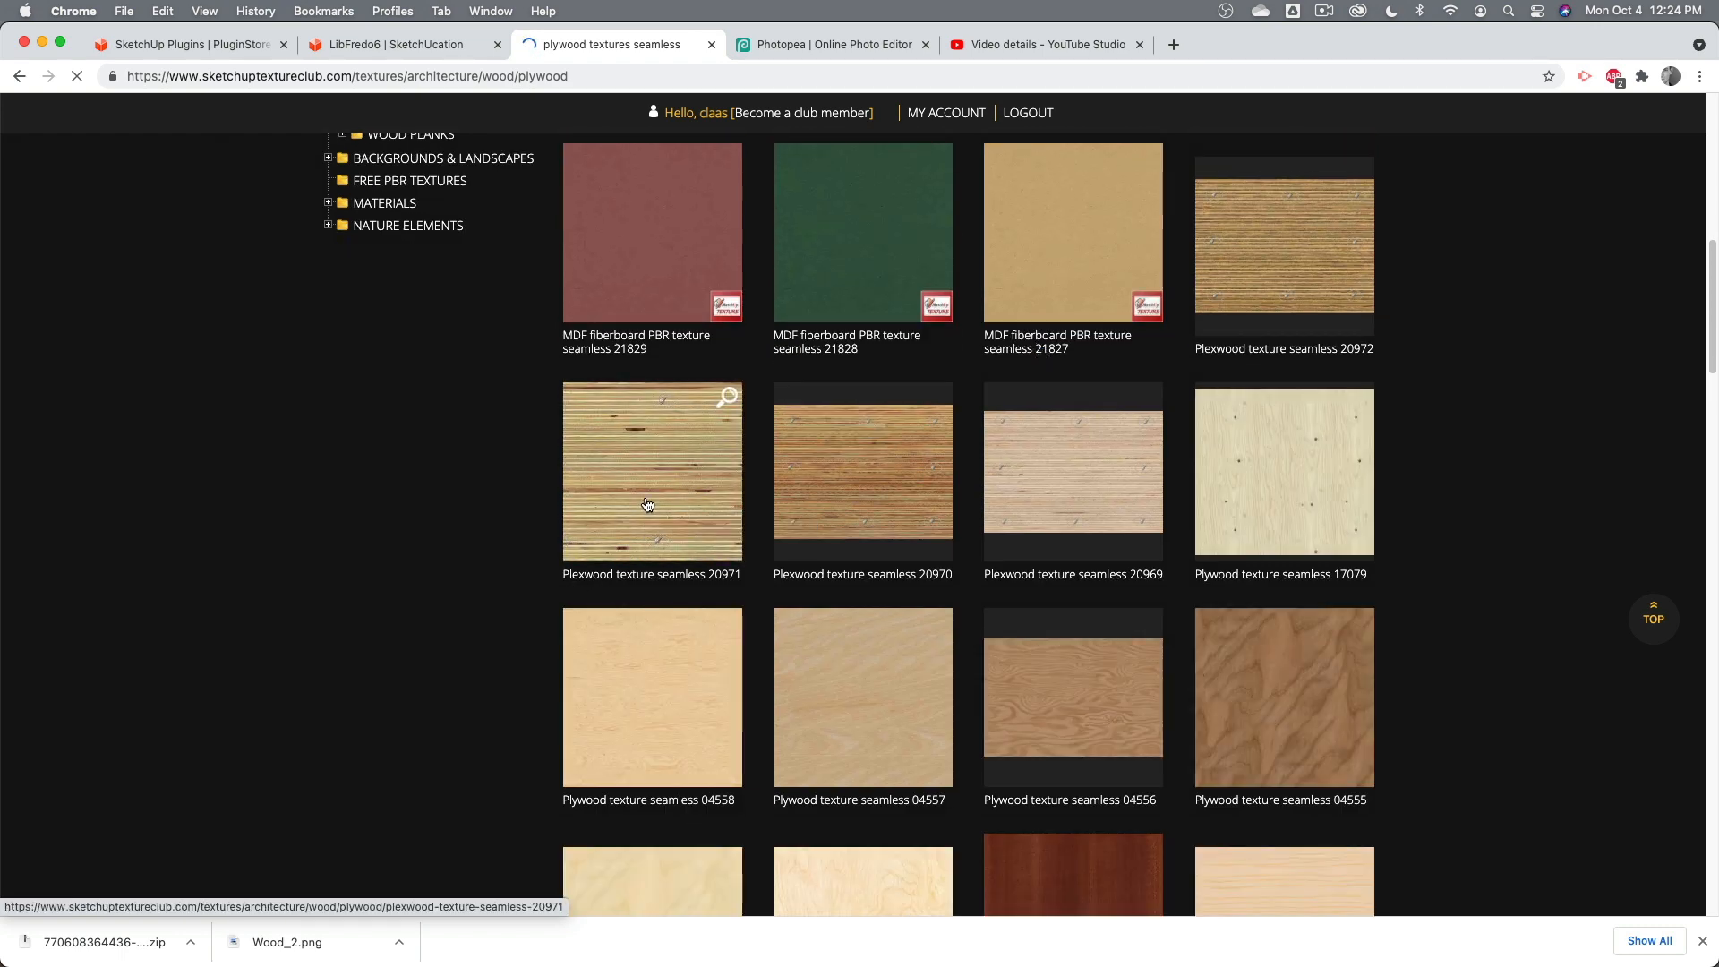
pyautogui.click(647, 502)
pyautogui.scroll(-12, 677, 540)
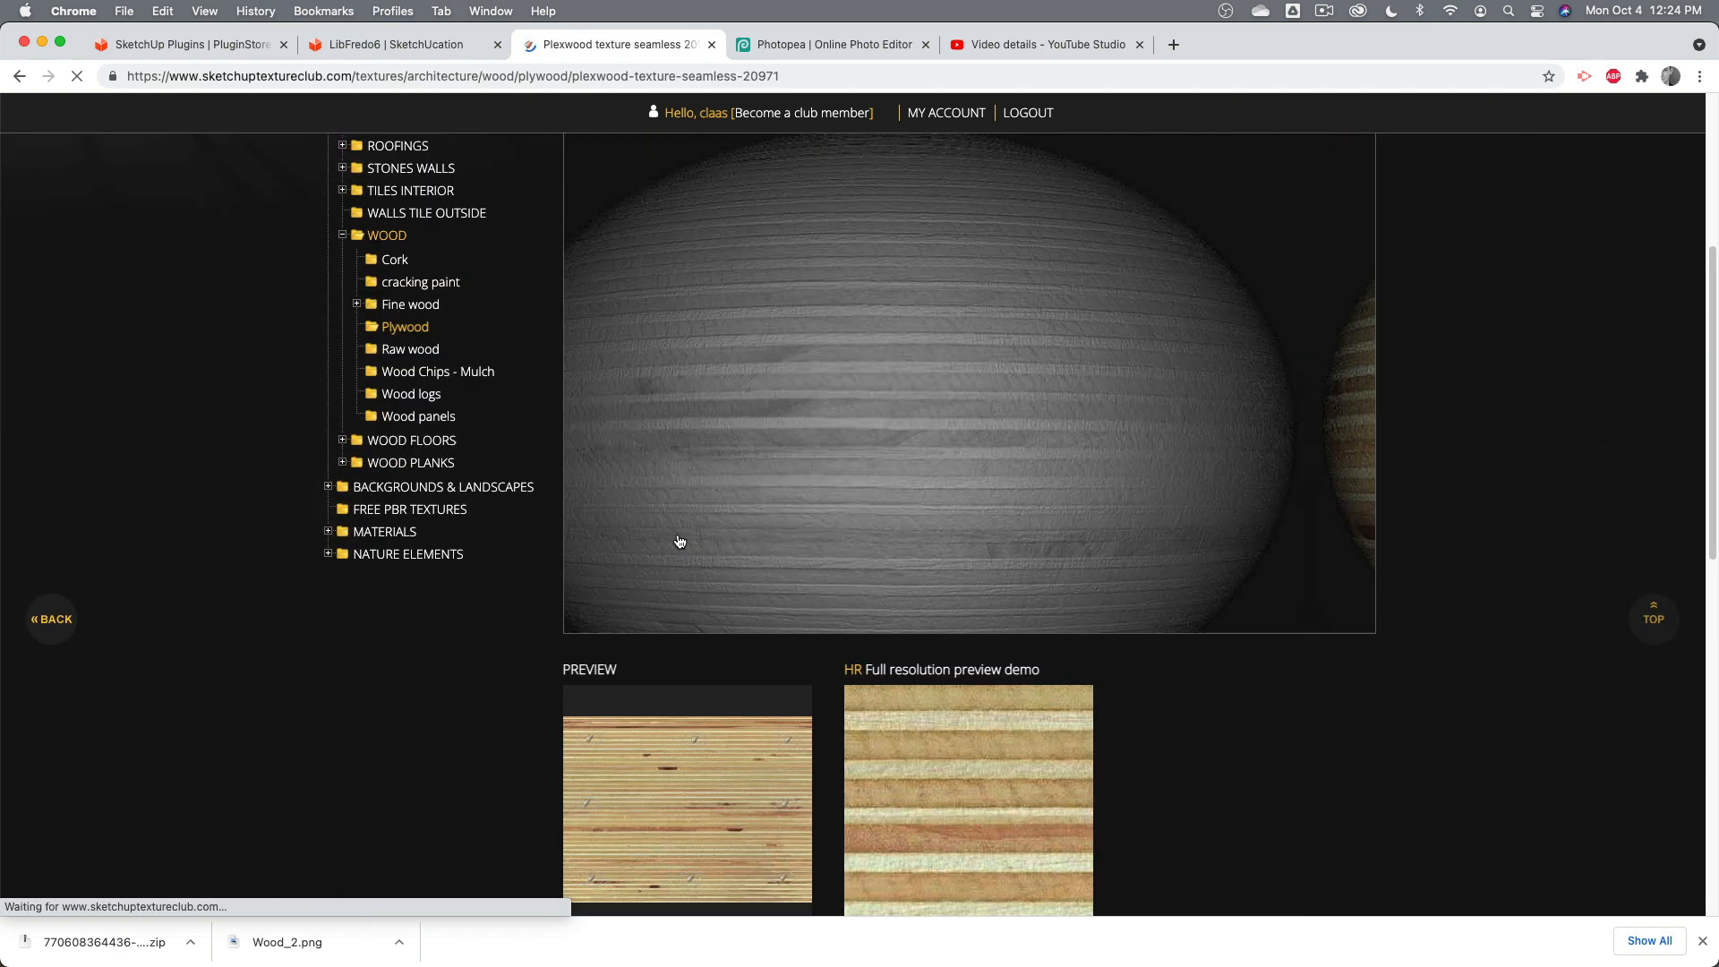
pyautogui.scroll(-2, 678, 540)
pyautogui.scroll(5, 663, 448)
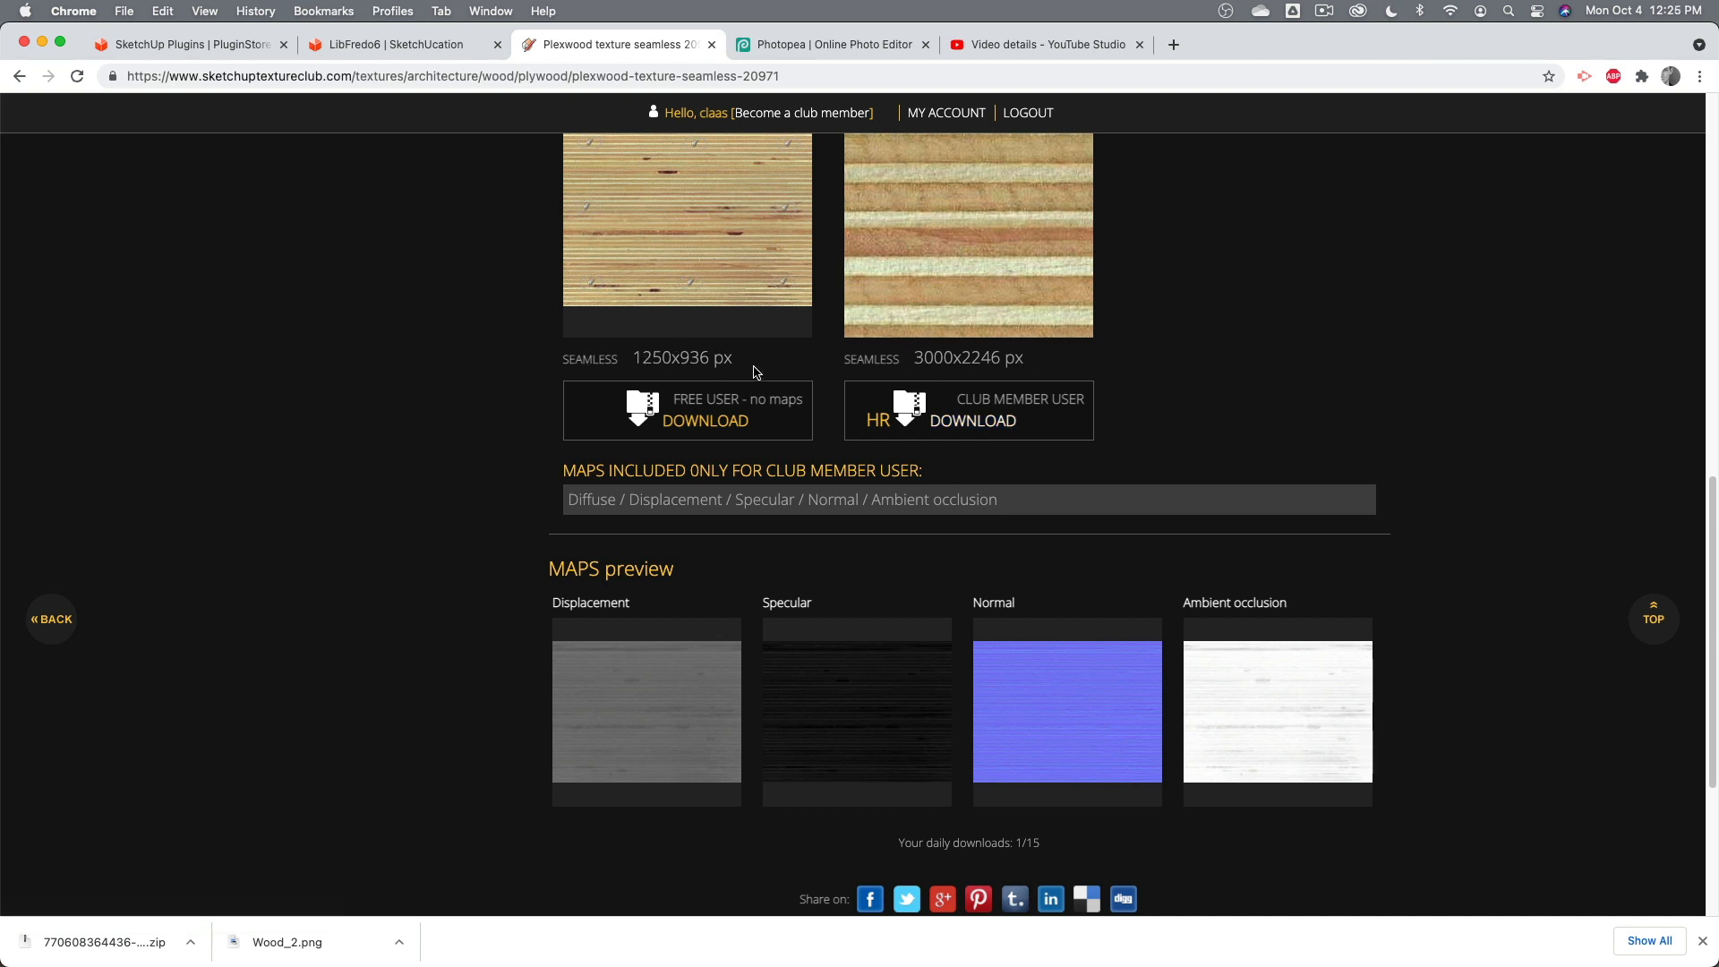
pyautogui.press('super+Tab')
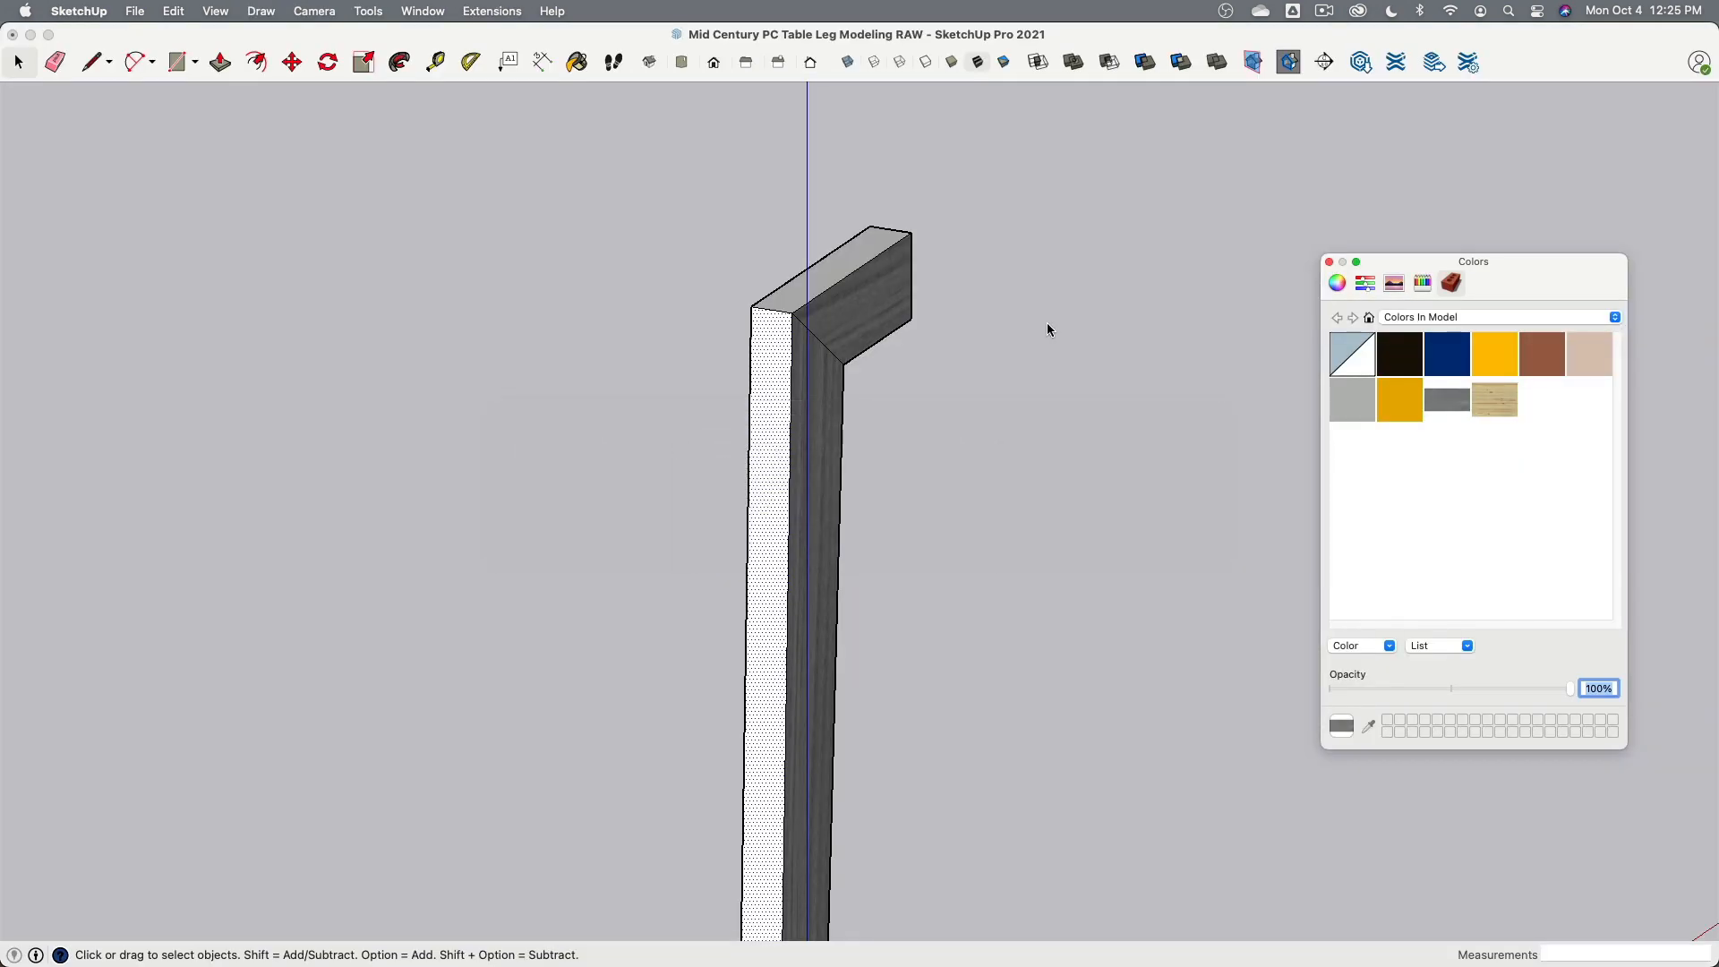
# - Paint the leg's narrow front face with Plywood_Layers and set the texture size to 10" wide by 1" high
pyautogui.moveTo(864, 393); pyautogui.dragTo(766, 351)
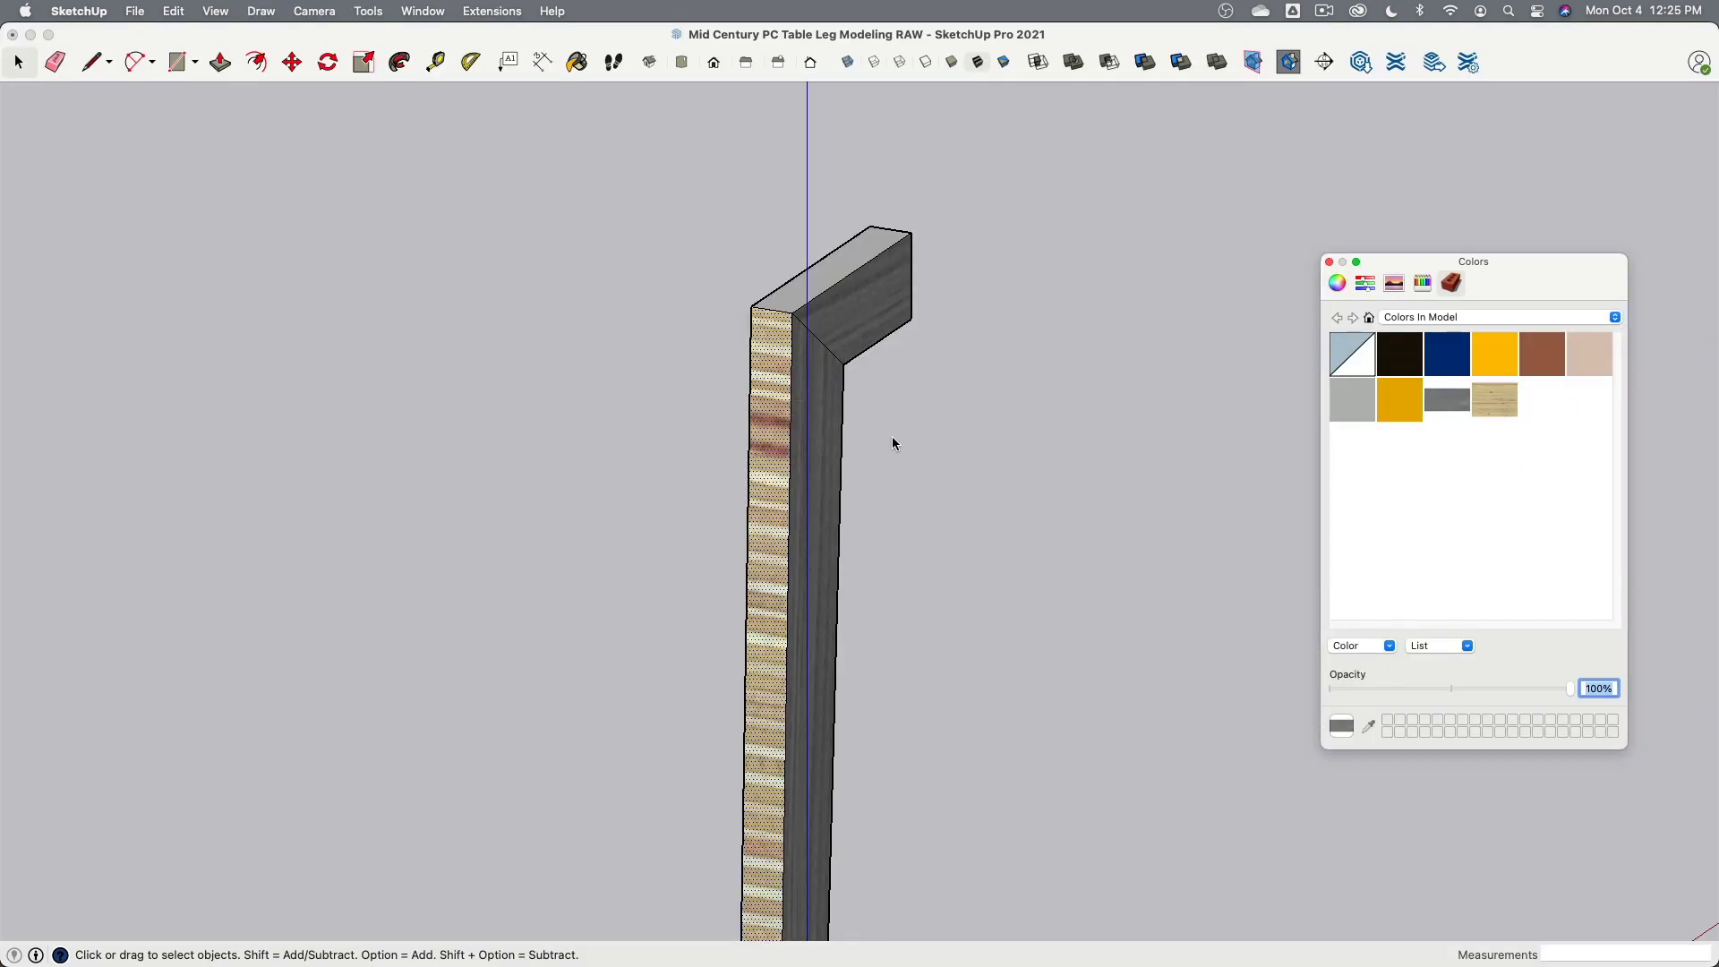
pyautogui.rightClick(1481, 401)
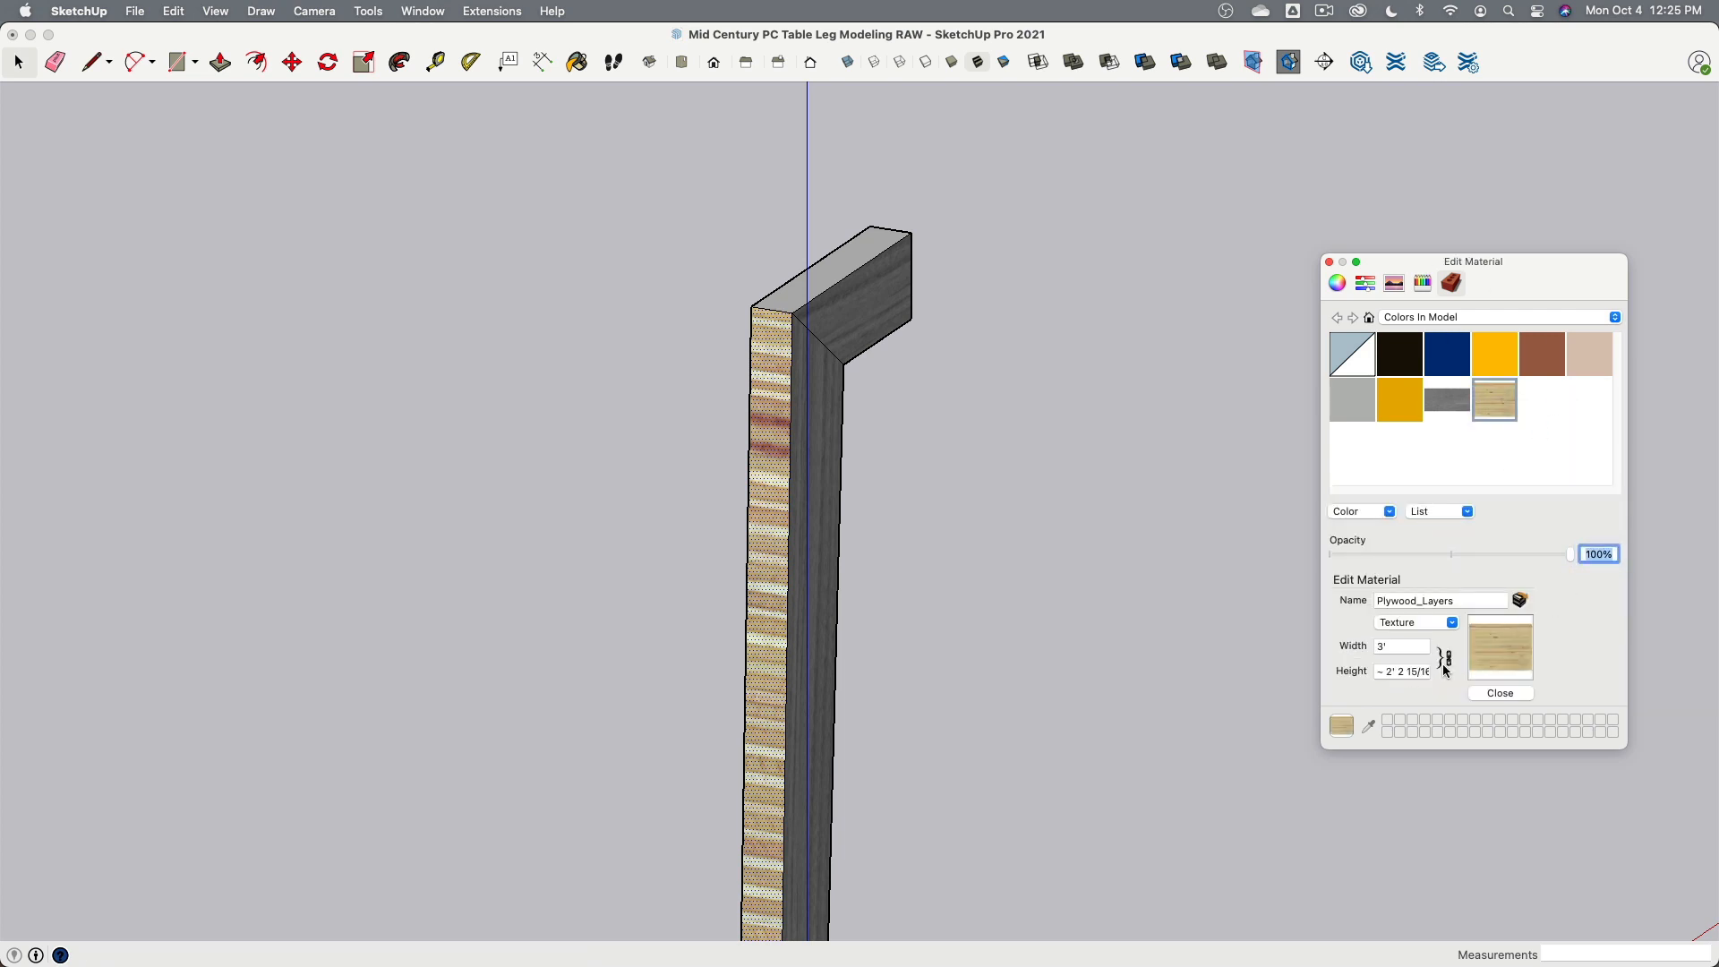
pyautogui.click(1398, 646)
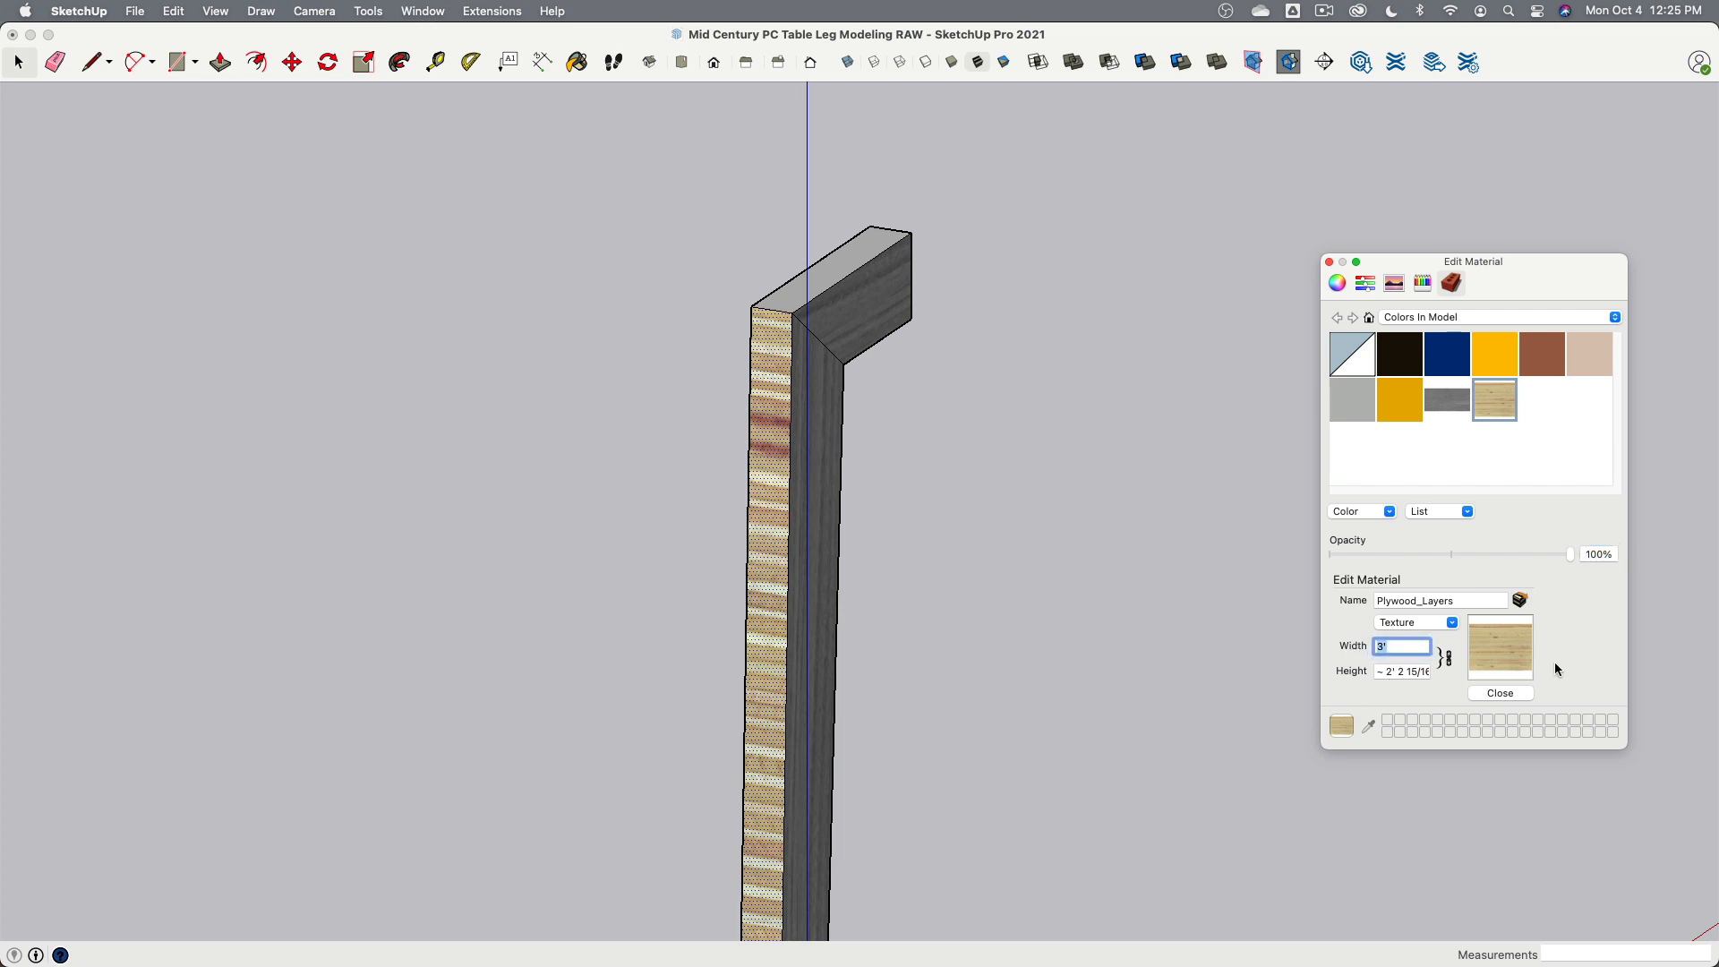
pyautogui.write('1"')
pyautogui.press('Tab')
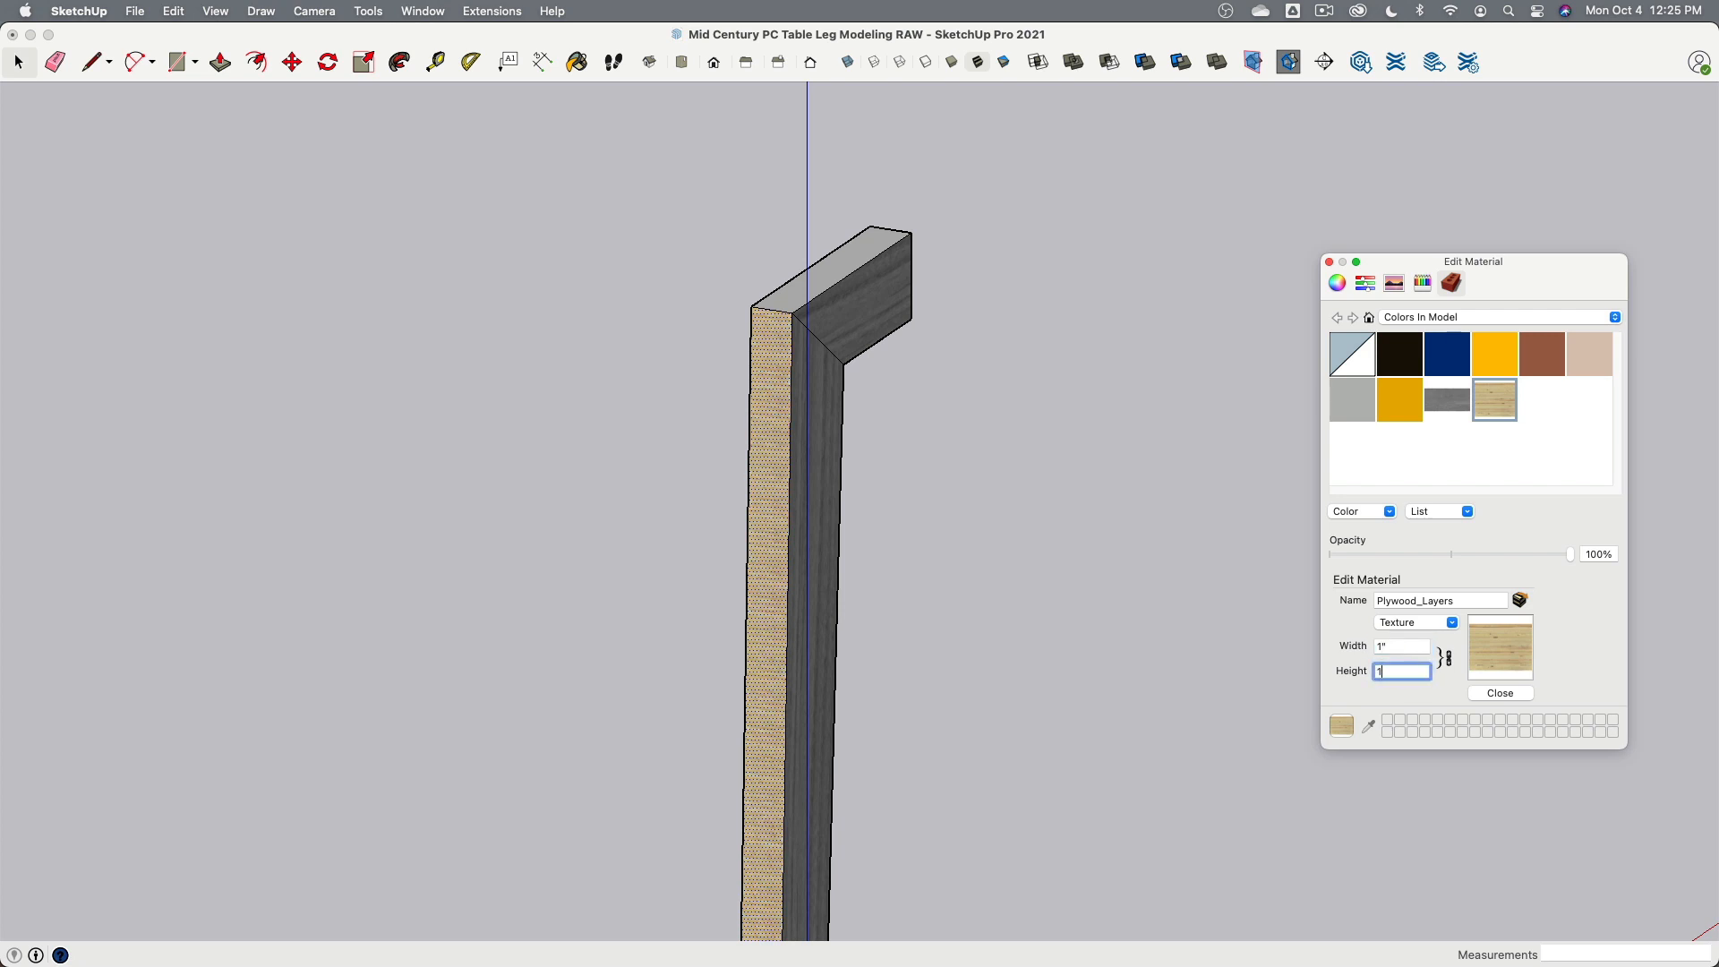
pyautogui.press('Return')
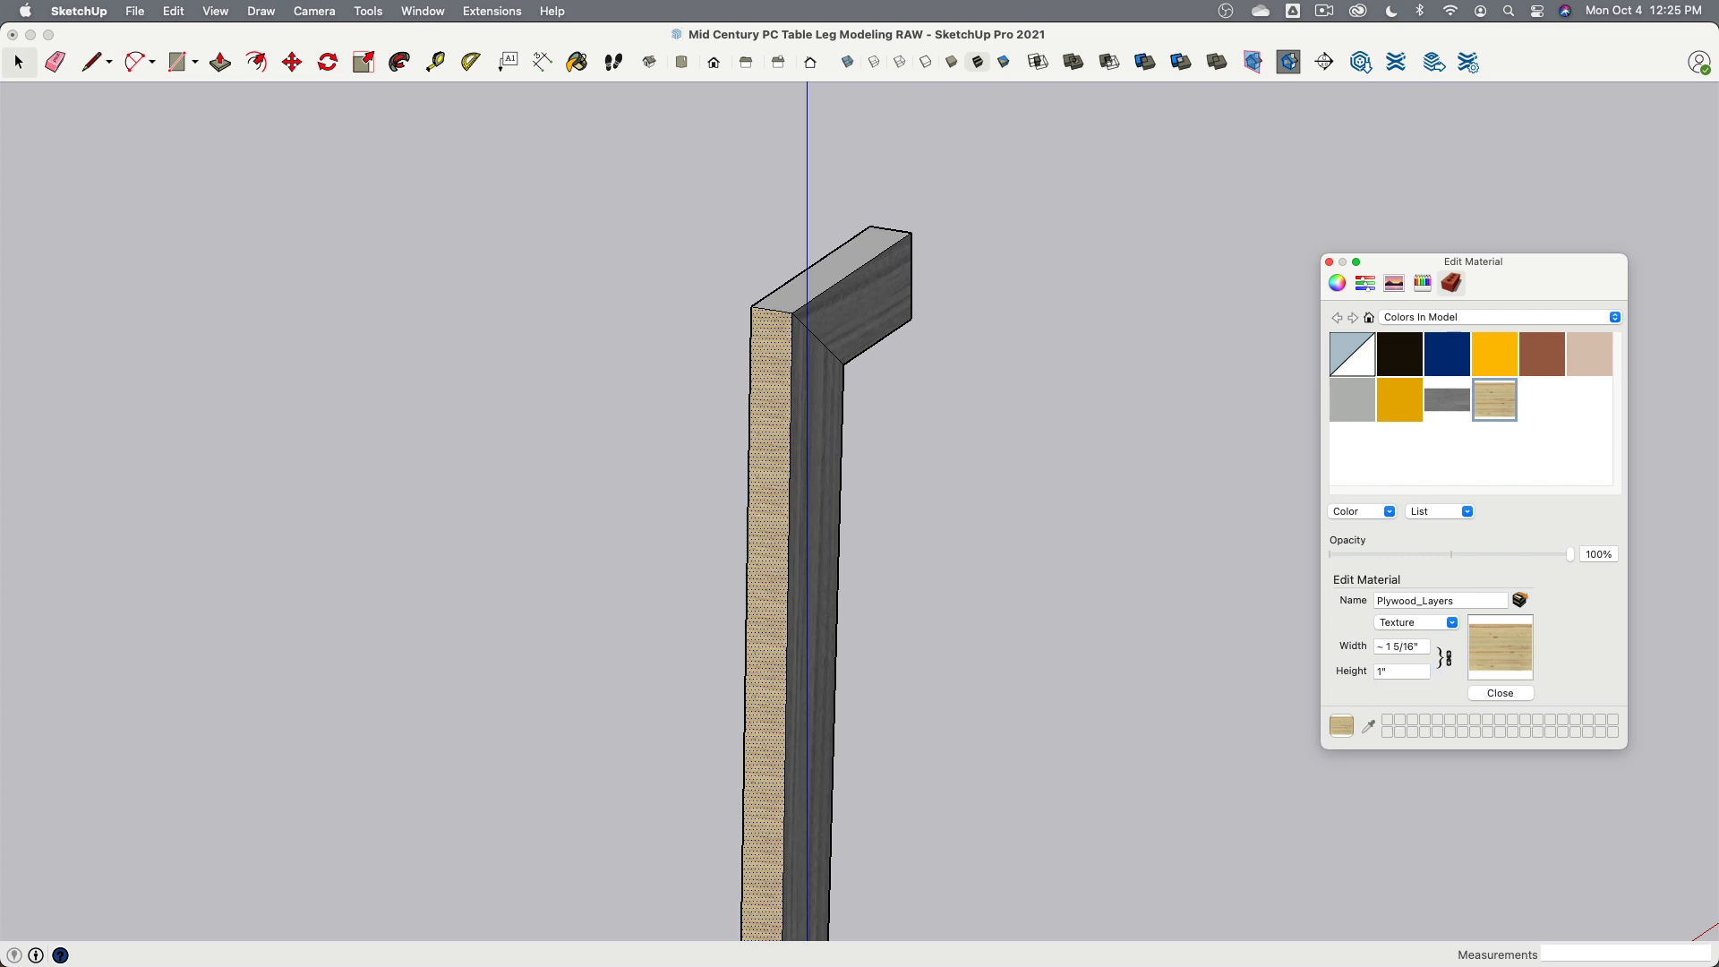
pyautogui.moveTo(1414, 651); pyautogui.dragTo(1355, 654)
pyautogui.press('Tab')
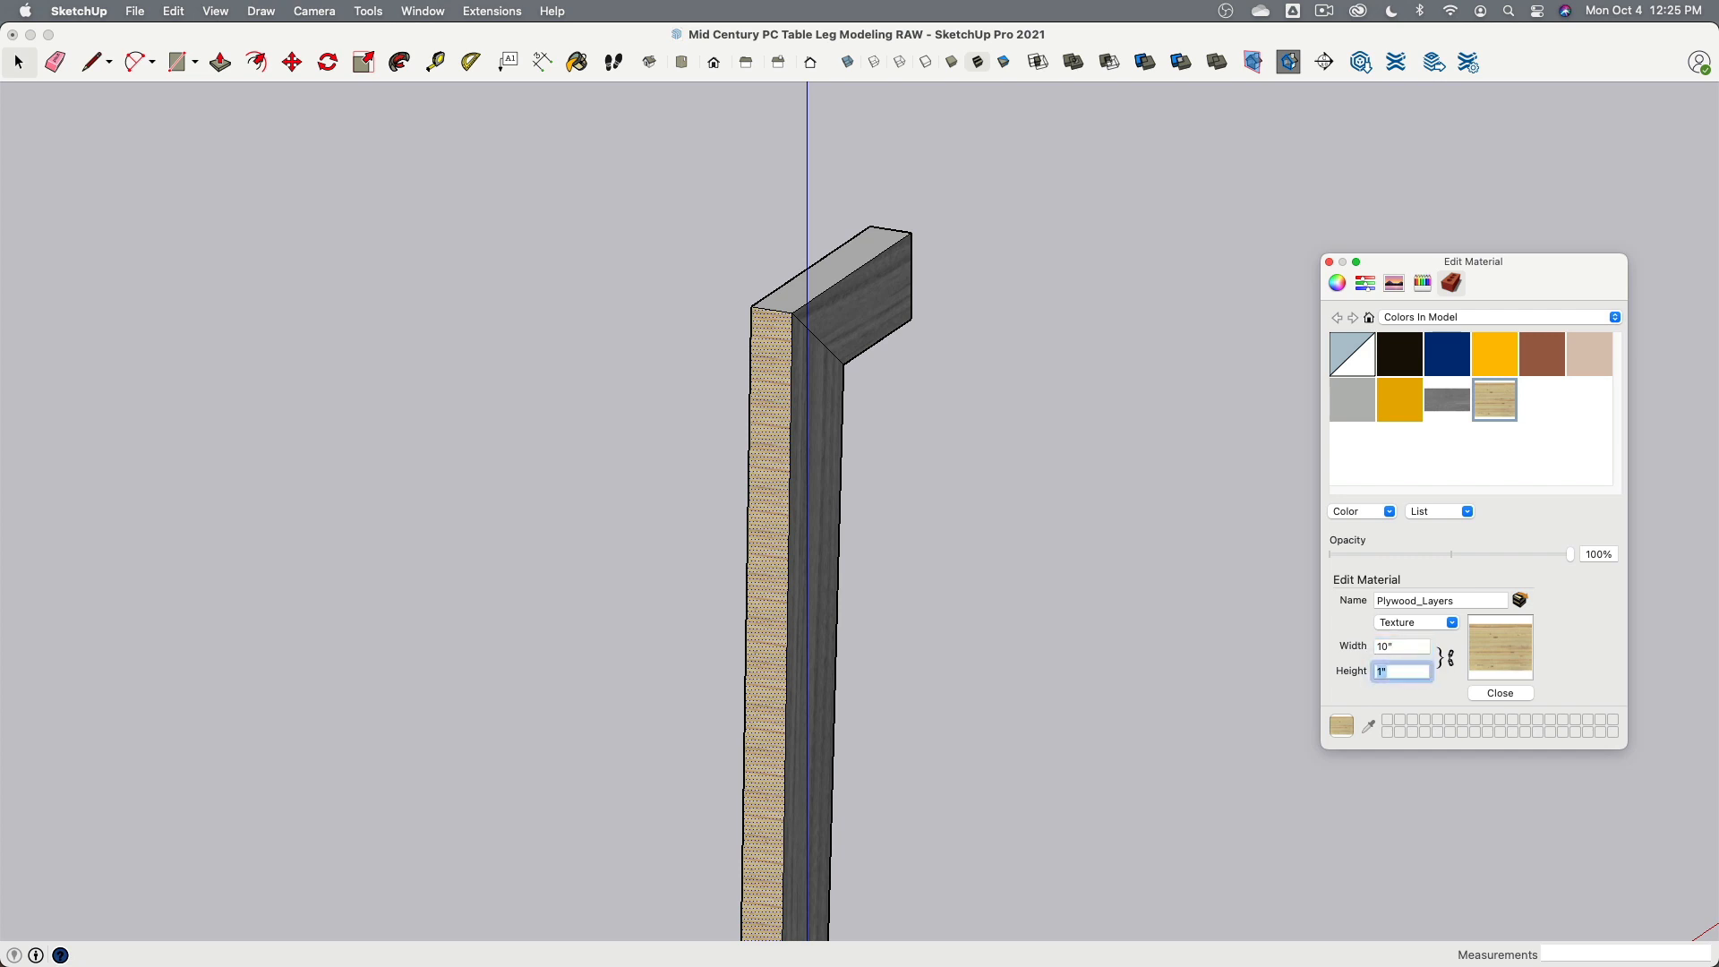
# - Position the plywood texture on the narrow face, pinning it at the top corner and rotating it so the layers run vertically
pyautogui.rightClick(755, 351)
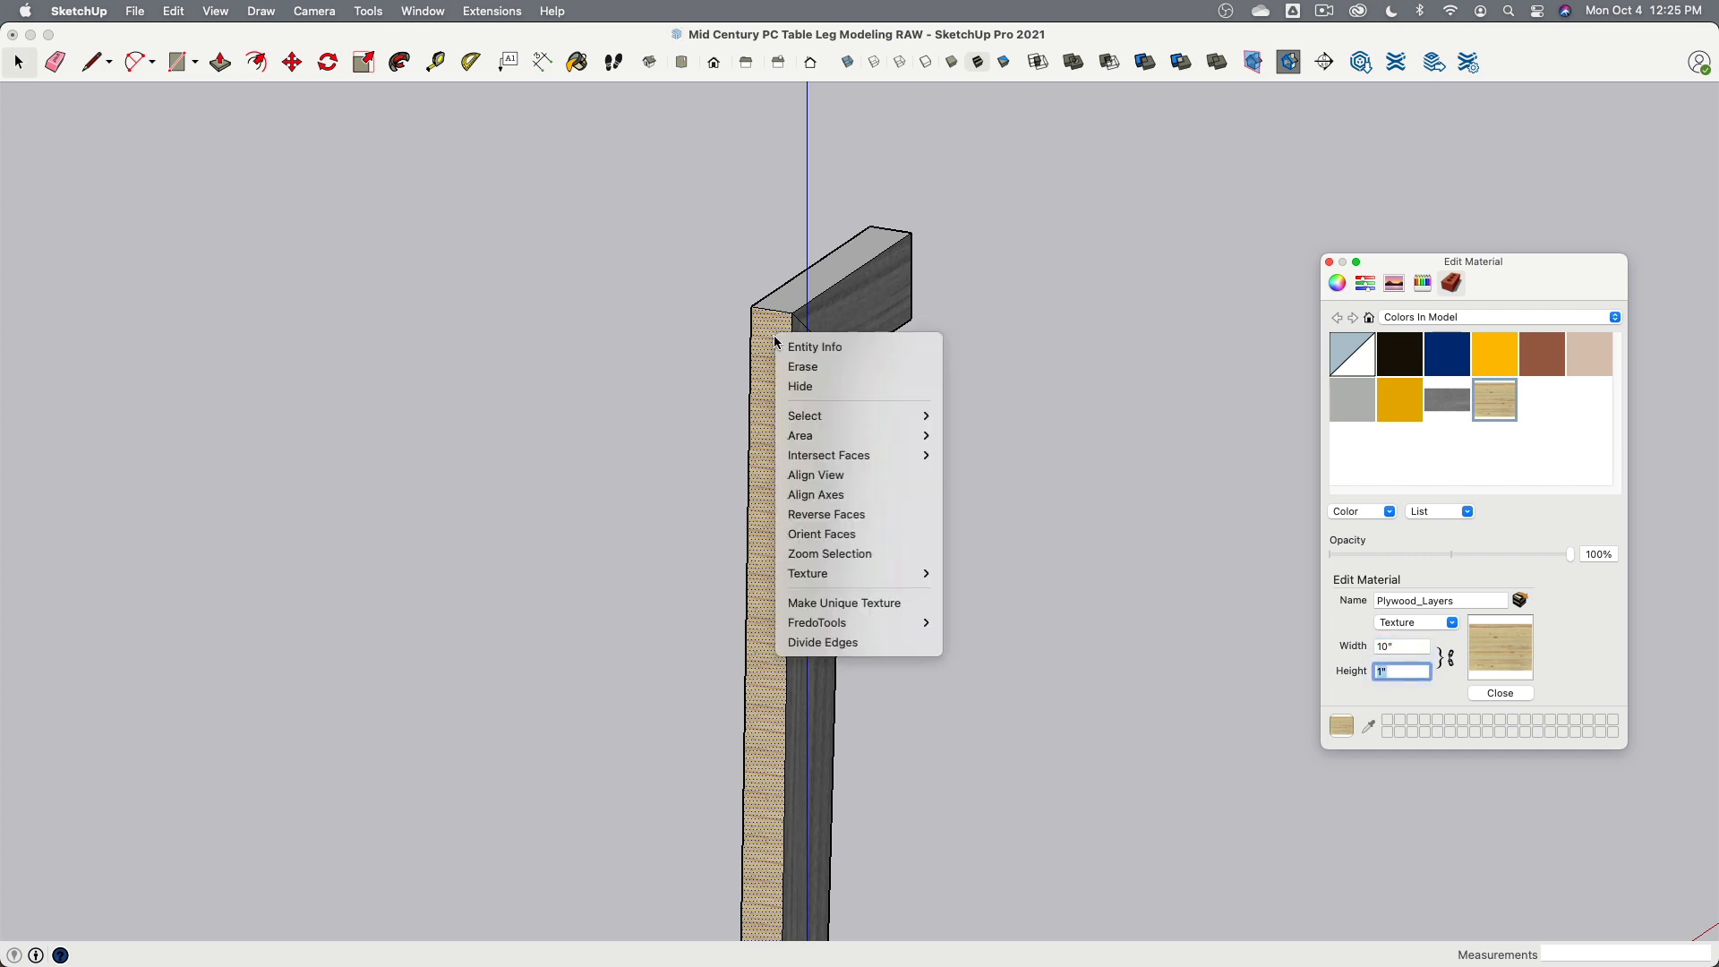
pyautogui.moveTo(860, 573)
pyautogui.click(959, 575)
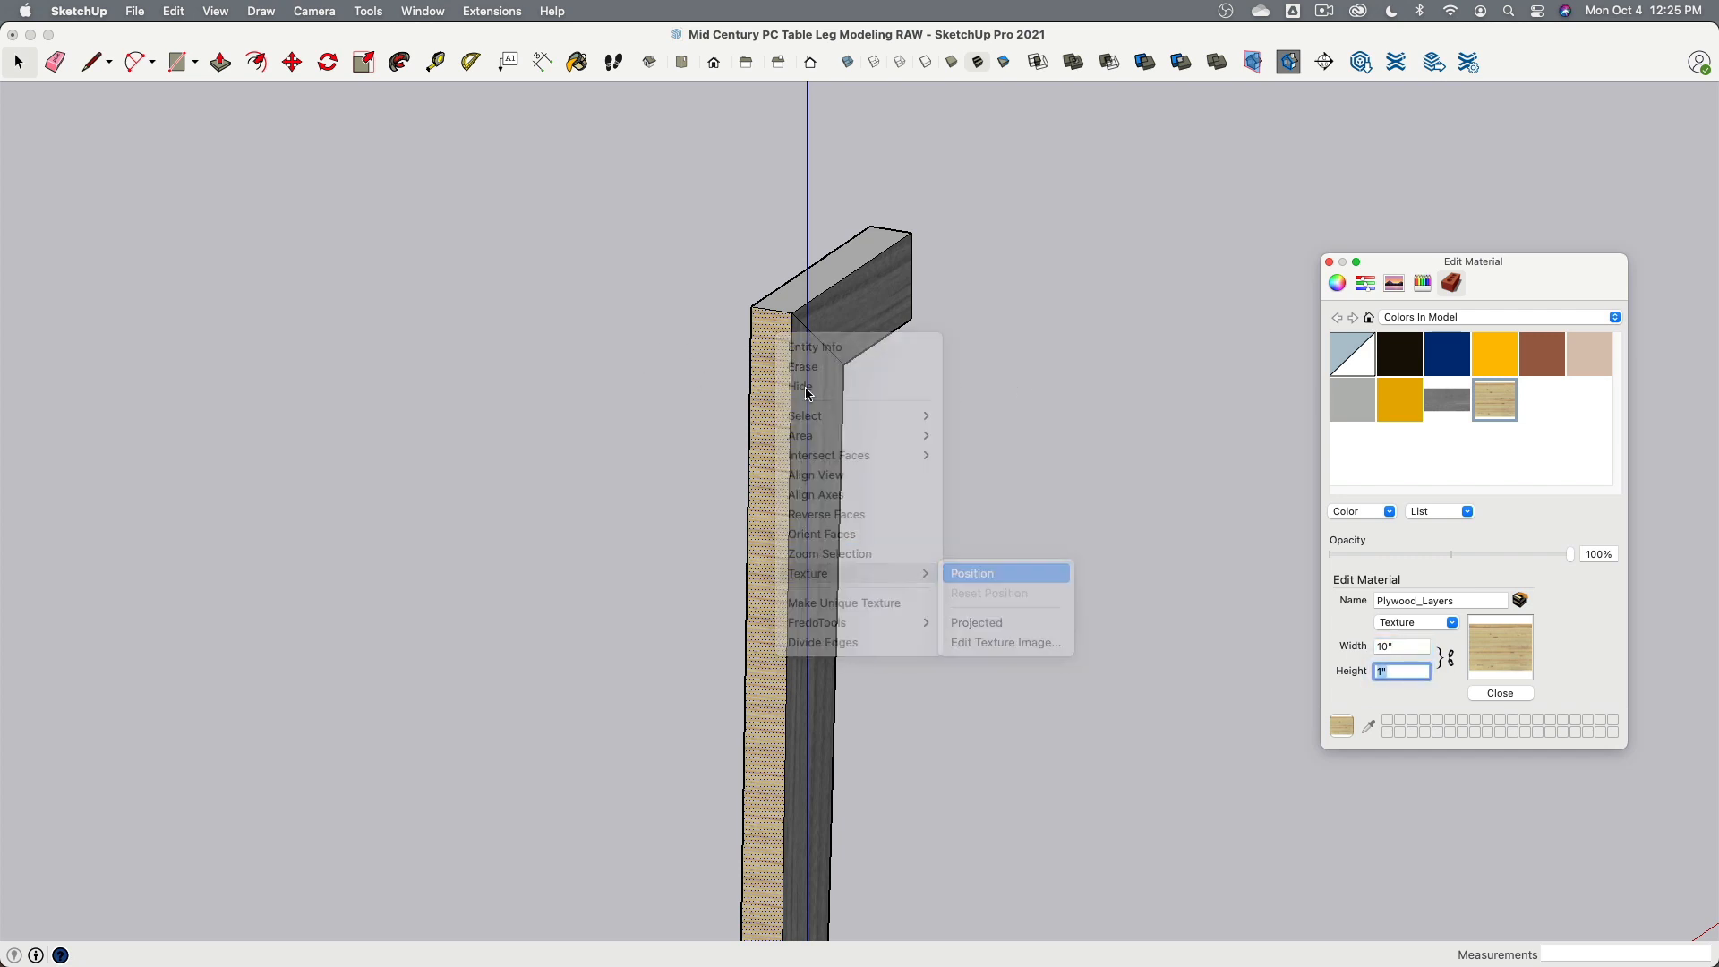
pyautogui.scroll(3, 651, 336)
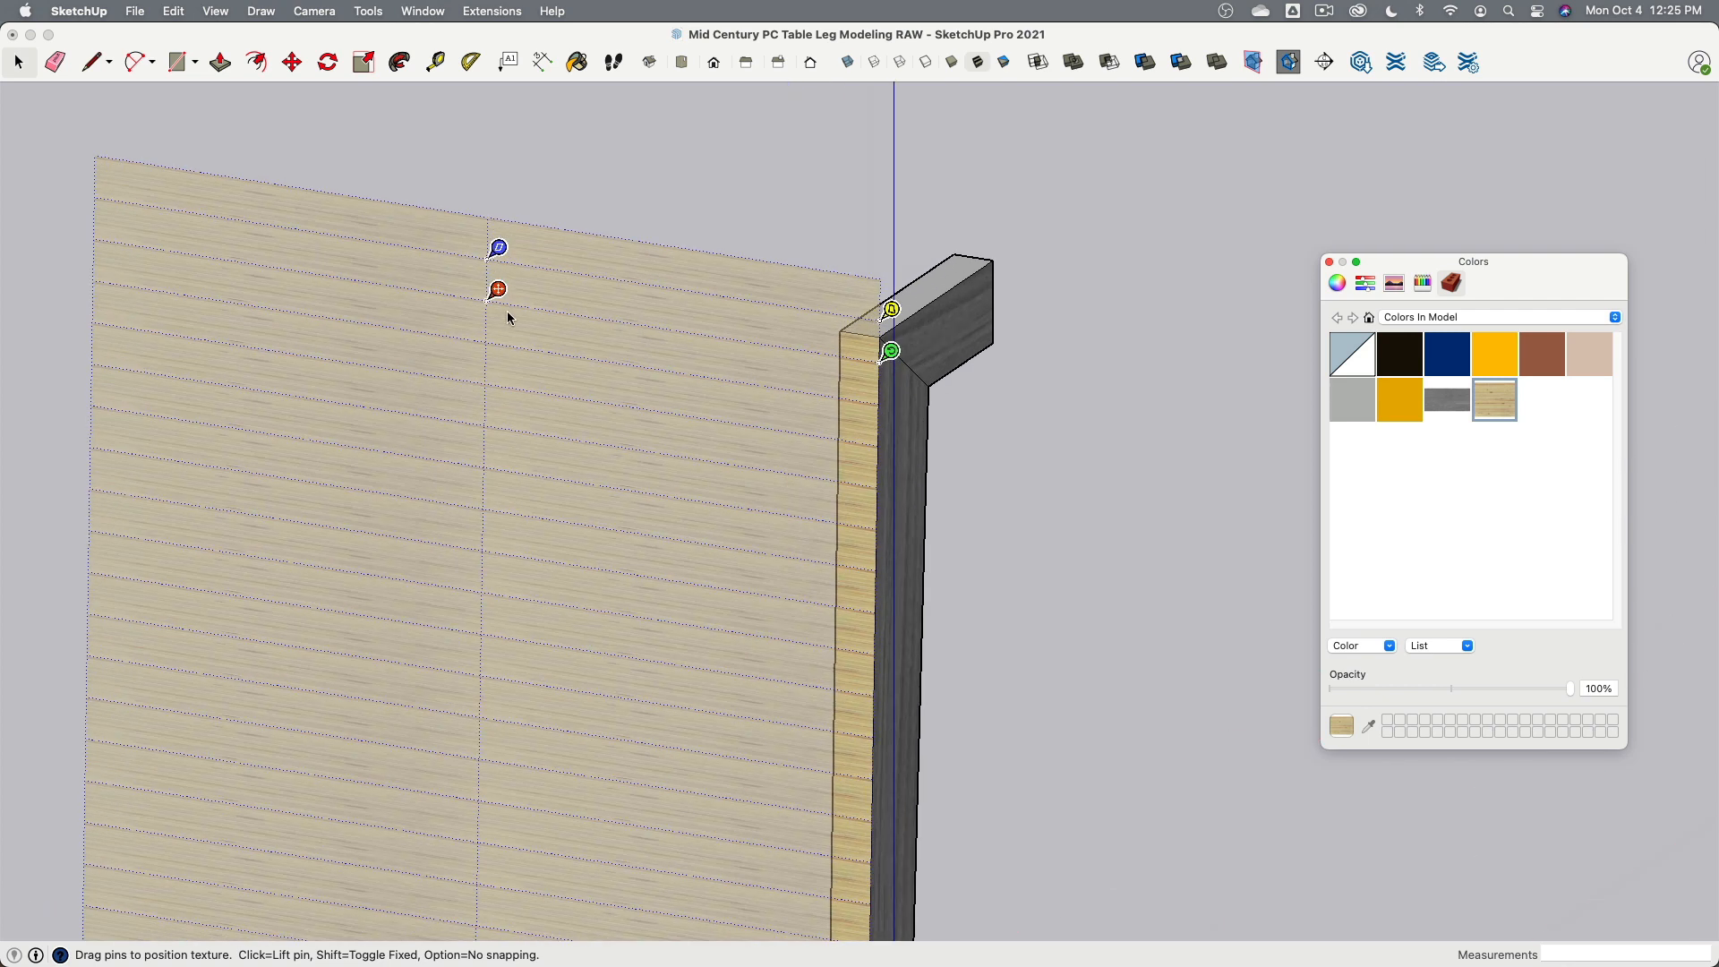
pyautogui.moveTo(495, 288); pyautogui.dragTo(853, 322)
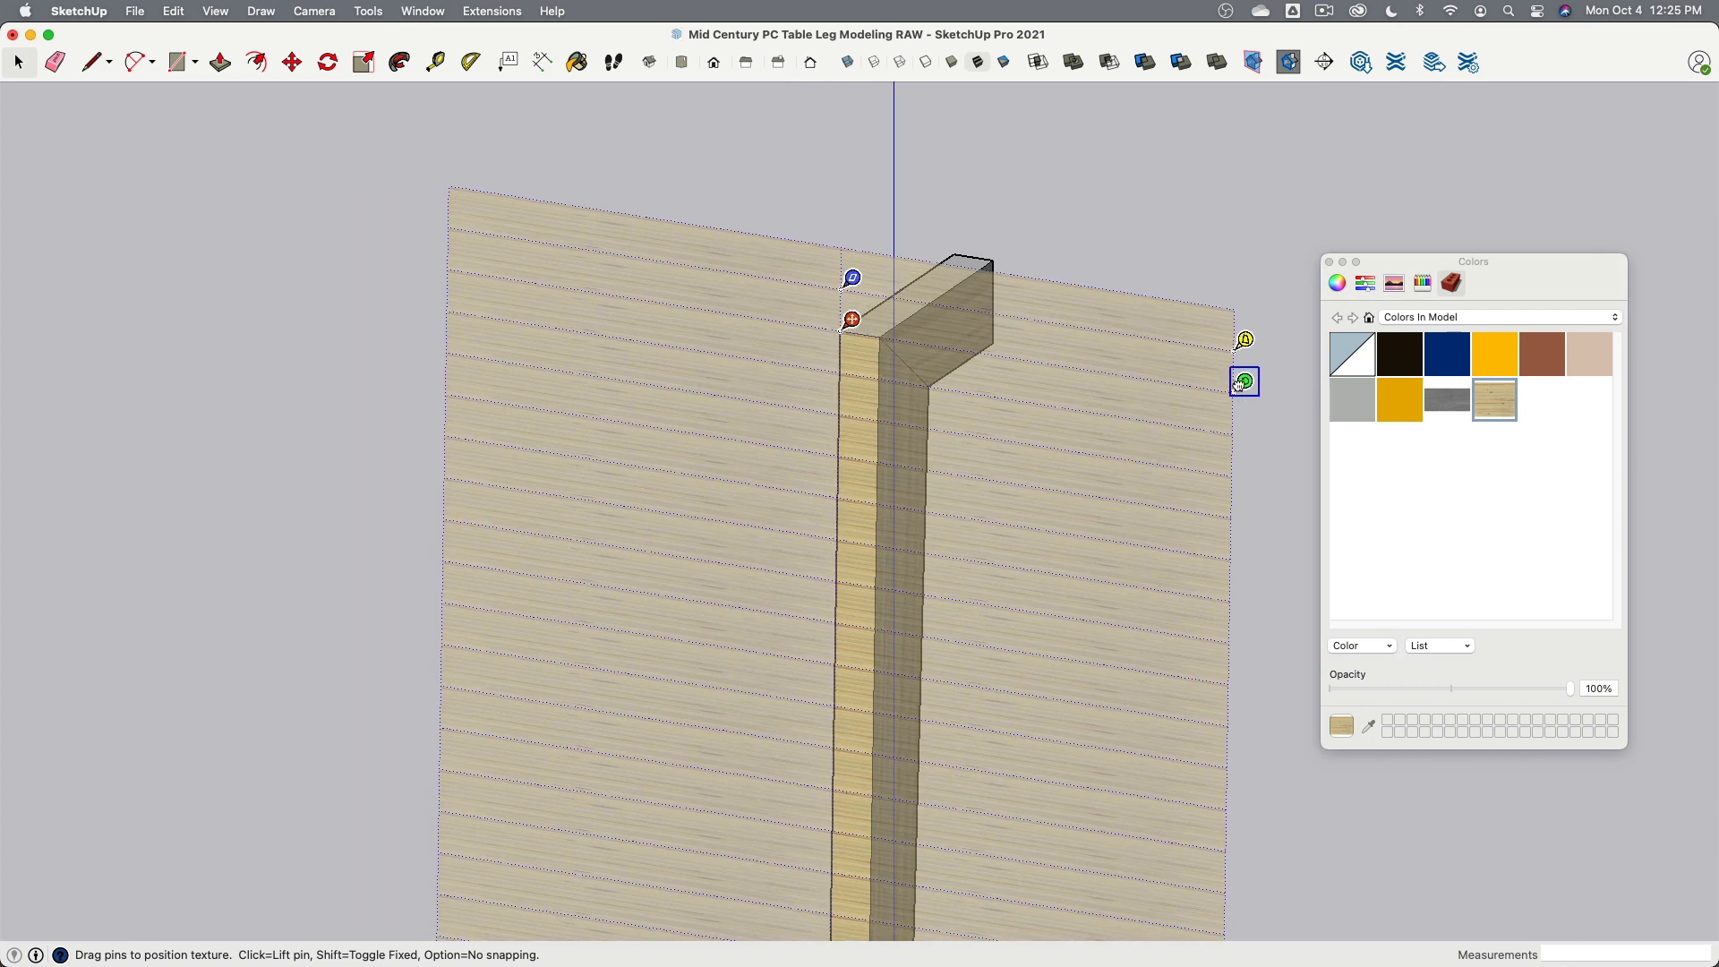
pyautogui.moveTo(1241, 383); pyautogui.dragTo(841, 739)
pyautogui.scroll(10, 886, 349)
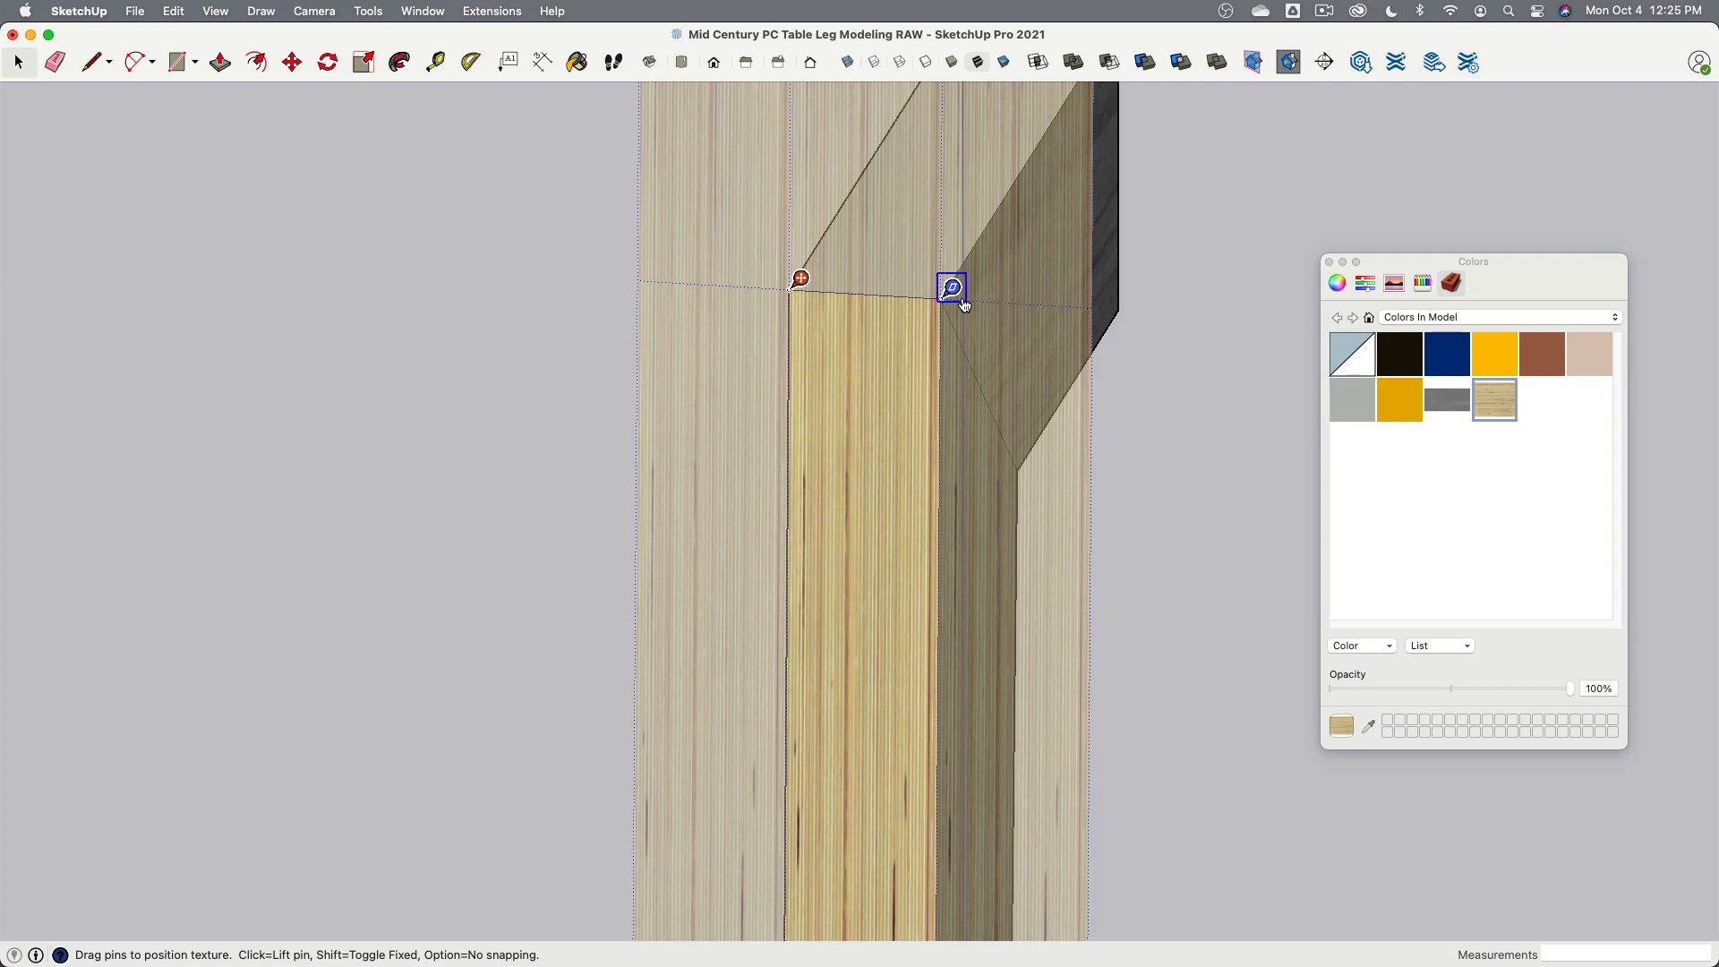
pyautogui.moveTo(947, 296); pyautogui.dragTo(1347, 317)
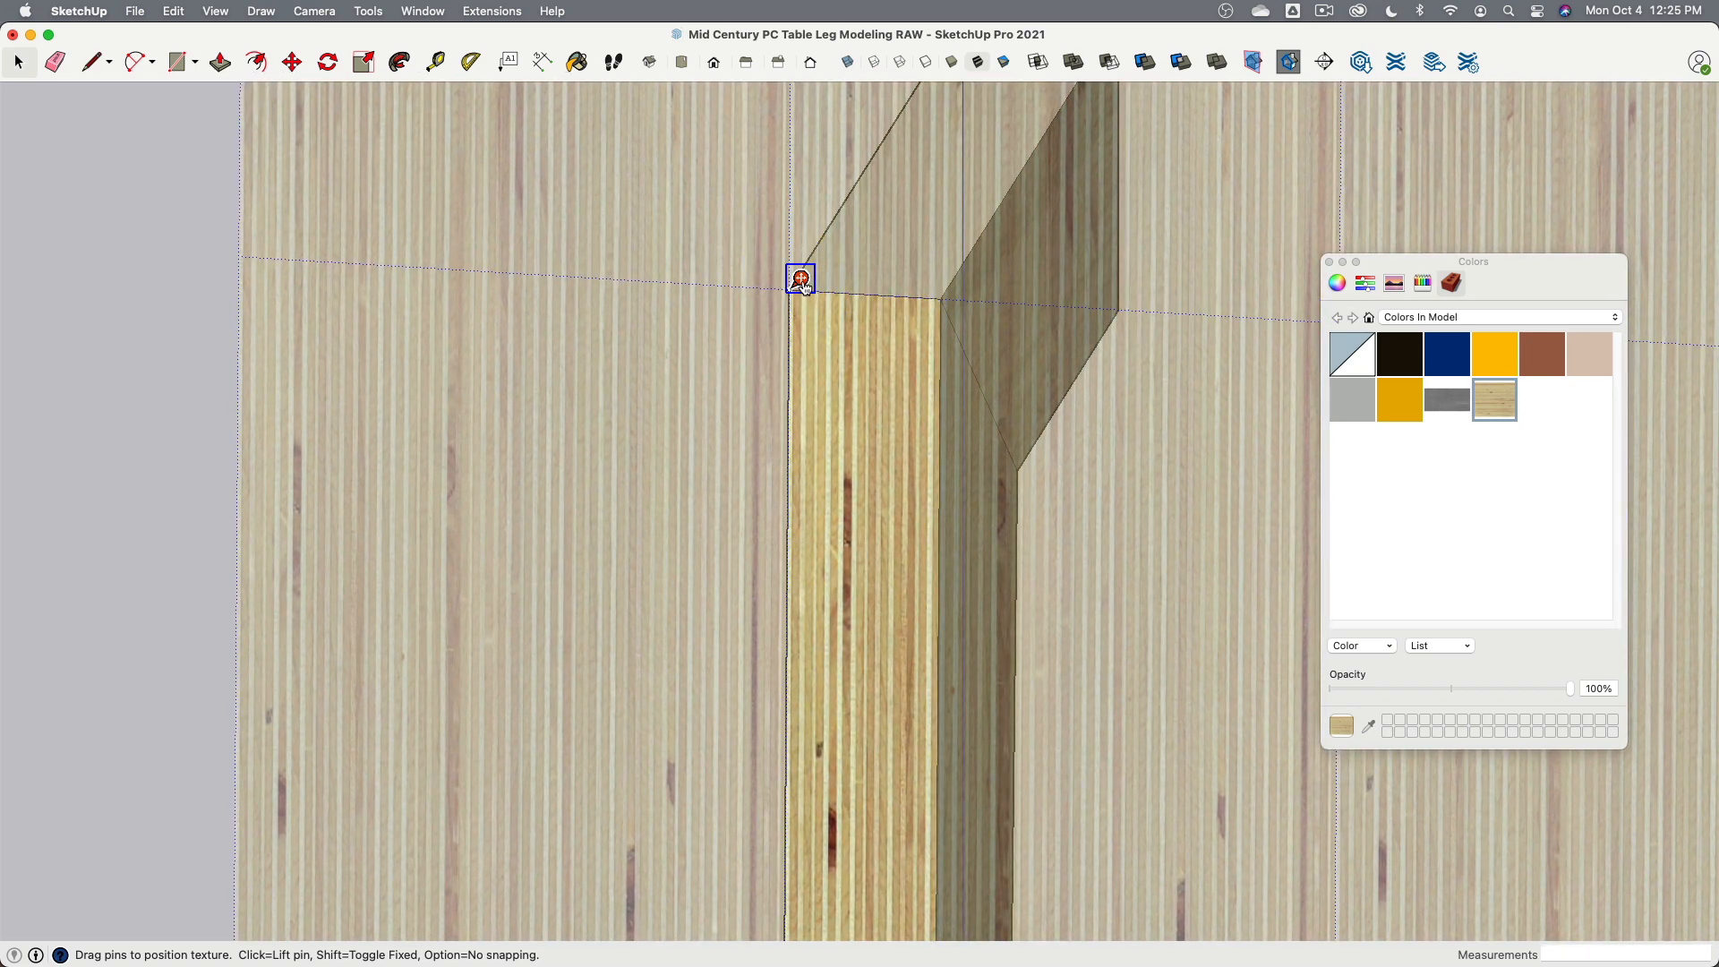
pyautogui.moveTo(804, 285); pyautogui.dragTo(719, 279)
pyautogui.moveTo(1270, 308); pyautogui.dragTo(1324, 318)
pyautogui.moveTo(721, 279); pyautogui.dragTo(726, 283)
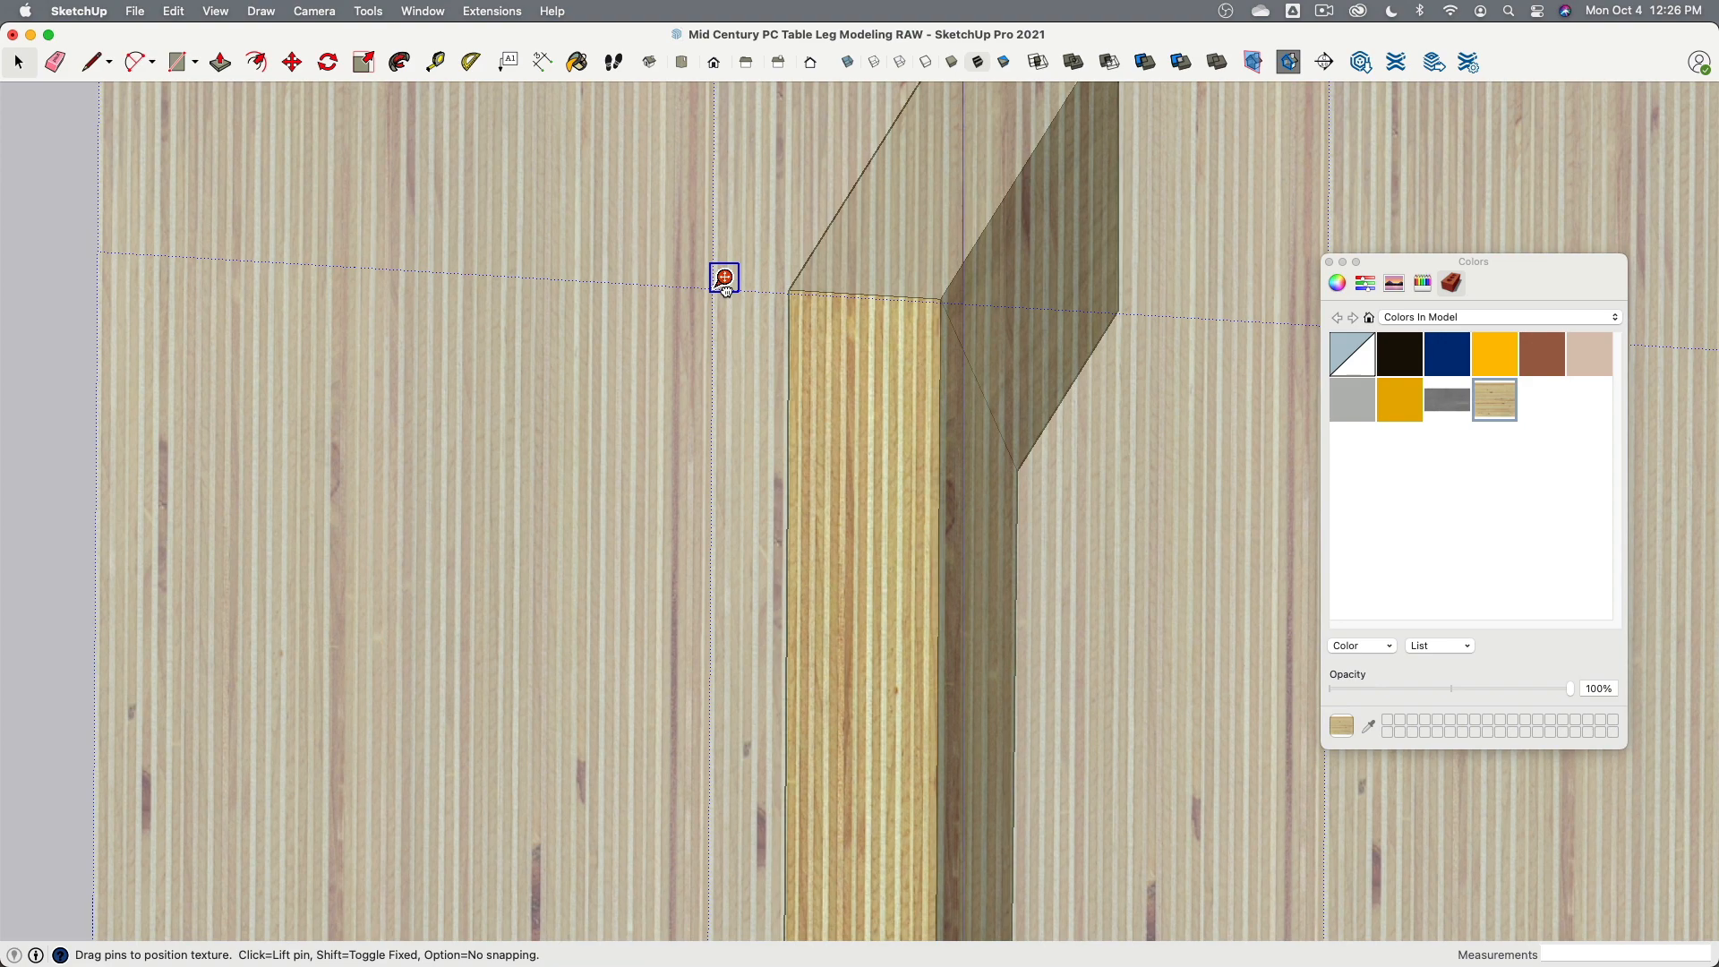
# - Leave texture positioning and orbit around the leg to inspect its other faces
pyautogui.scroll(-6, 1007, 342)
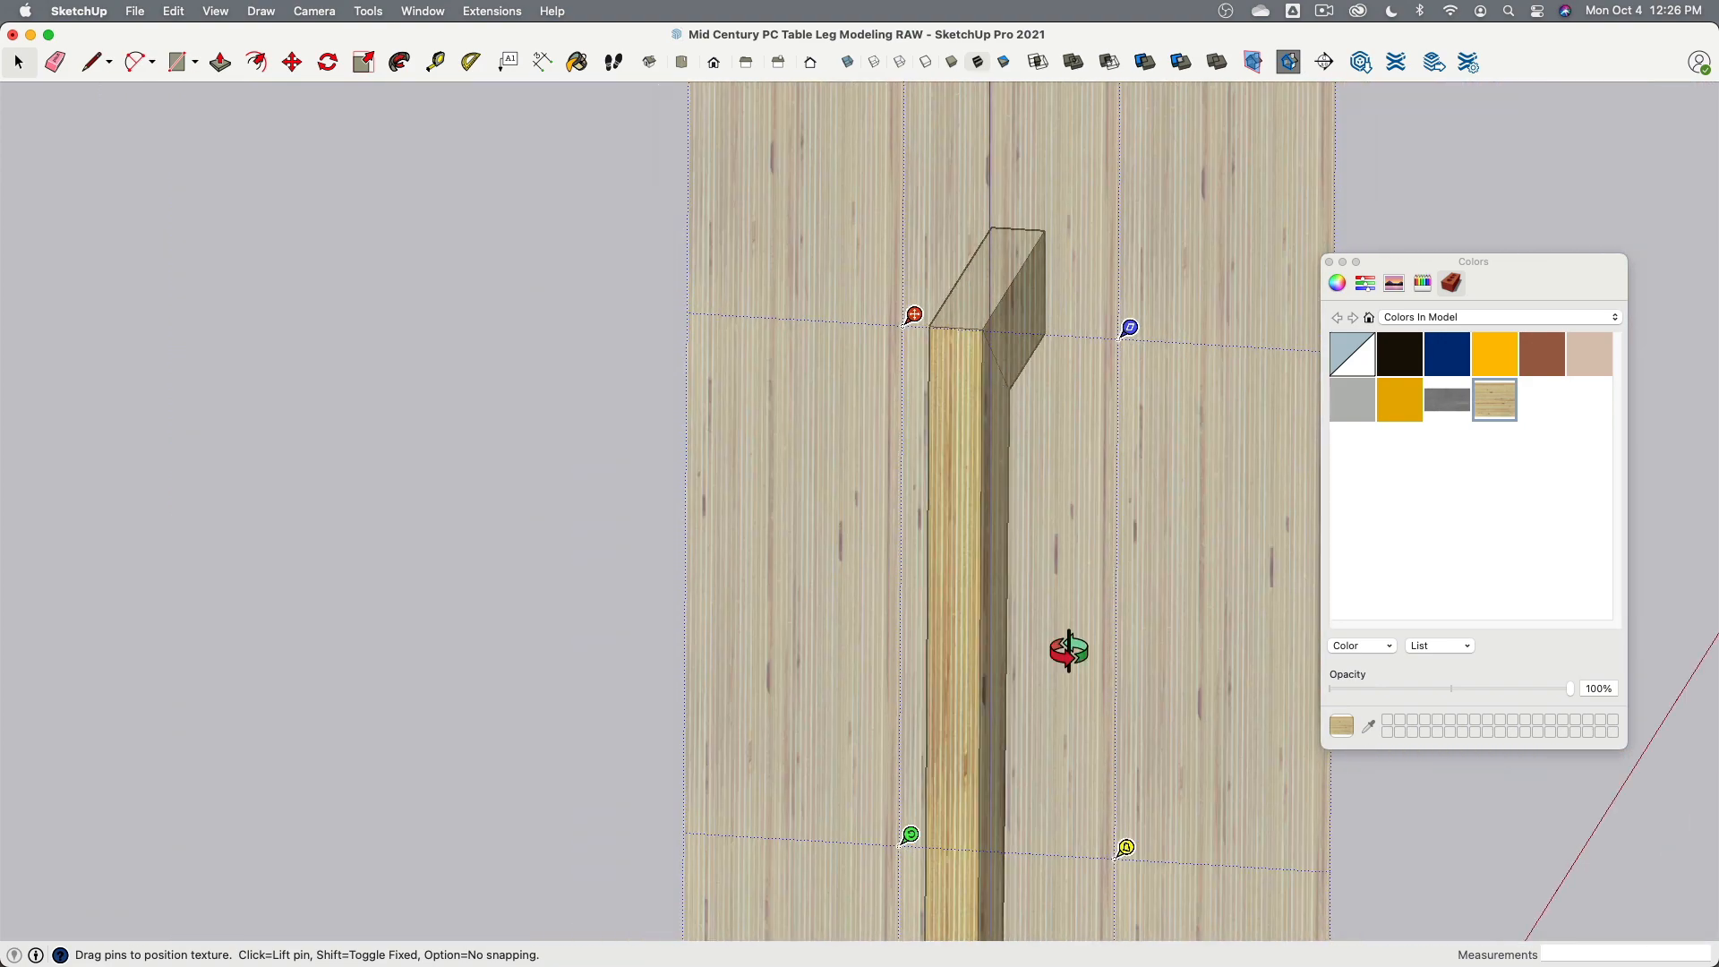
pyautogui.moveTo(1068, 651); pyautogui.dragTo(975, 322, button='middle')
pyautogui.scroll(-3, 975, 323)
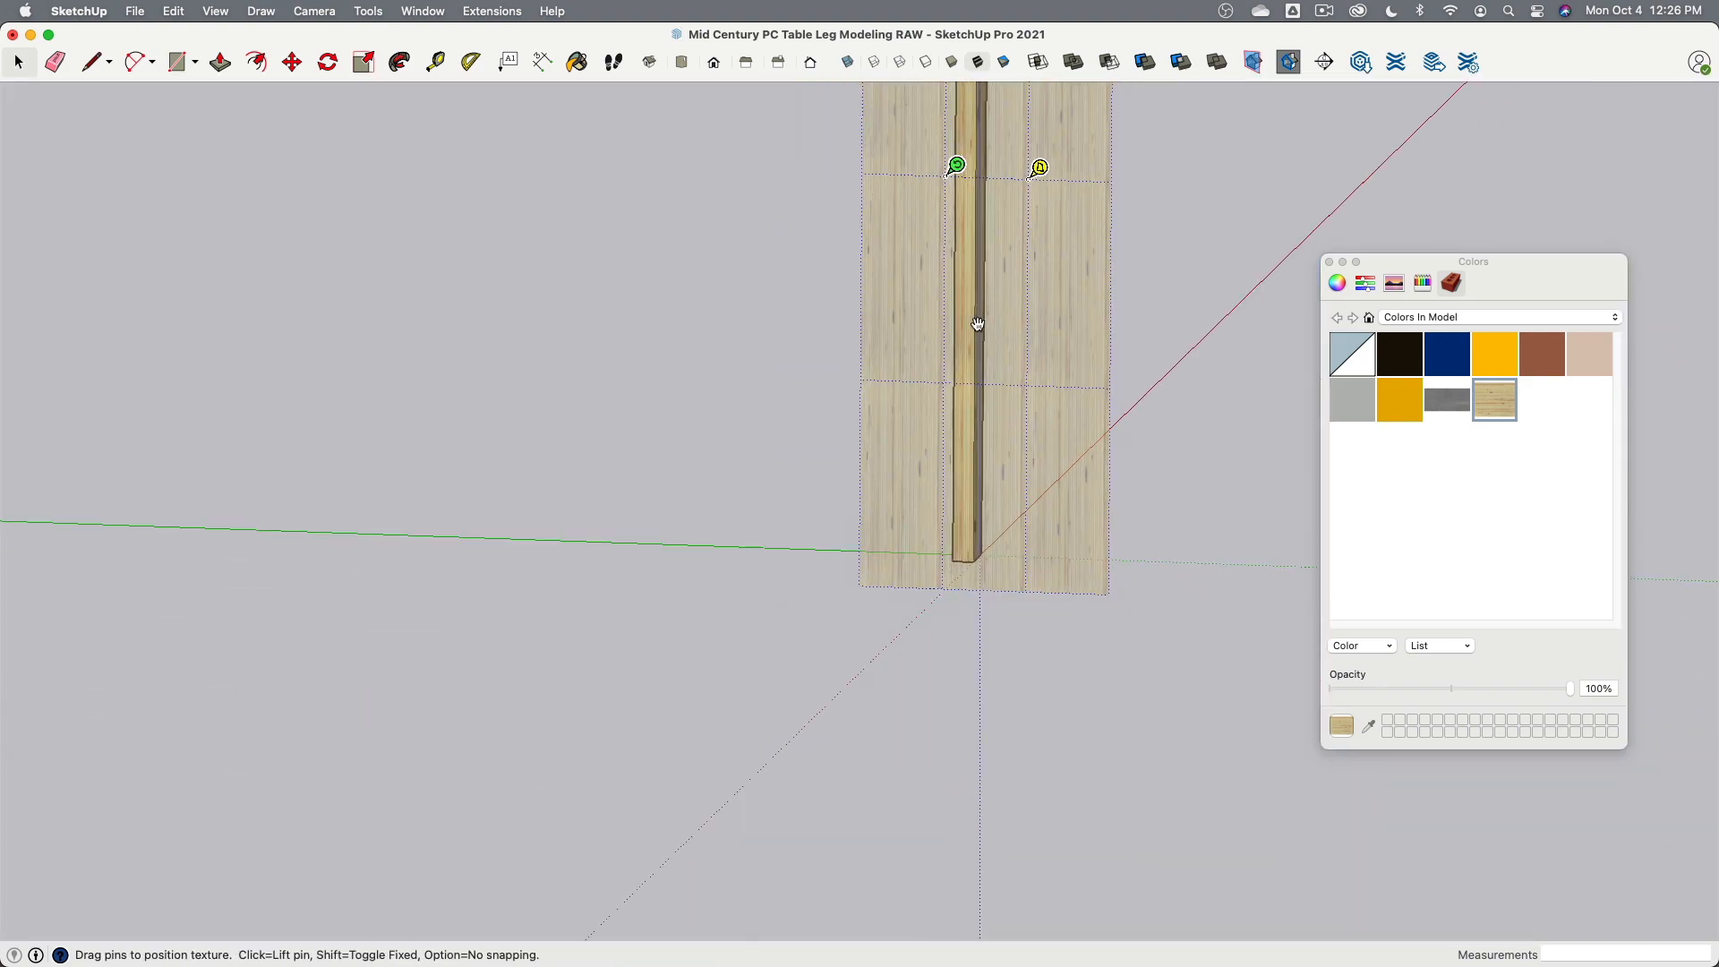
pyautogui.press('b')
pyautogui.moveTo(860, 350); pyautogui.dragTo(851, 421, button='middle')
pyautogui.press('space')
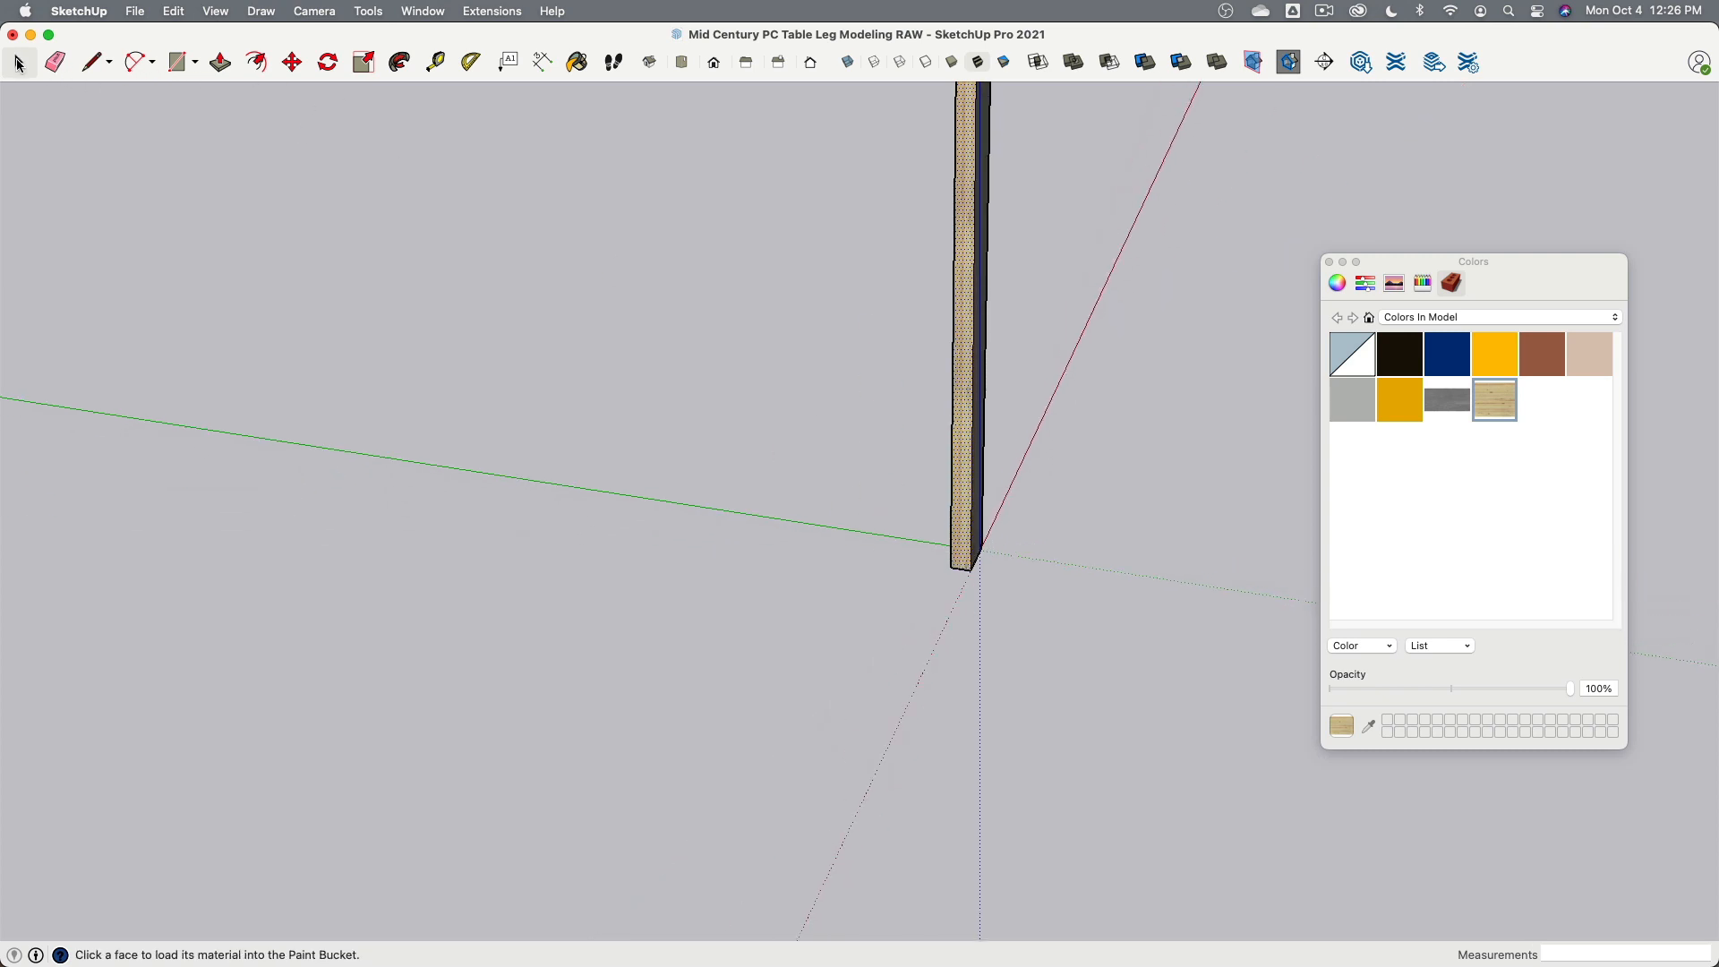
pyautogui.moveTo(752, 310); pyautogui.dragTo(787, 499, button='middle')
pyautogui.scroll(3, 1086, 357)
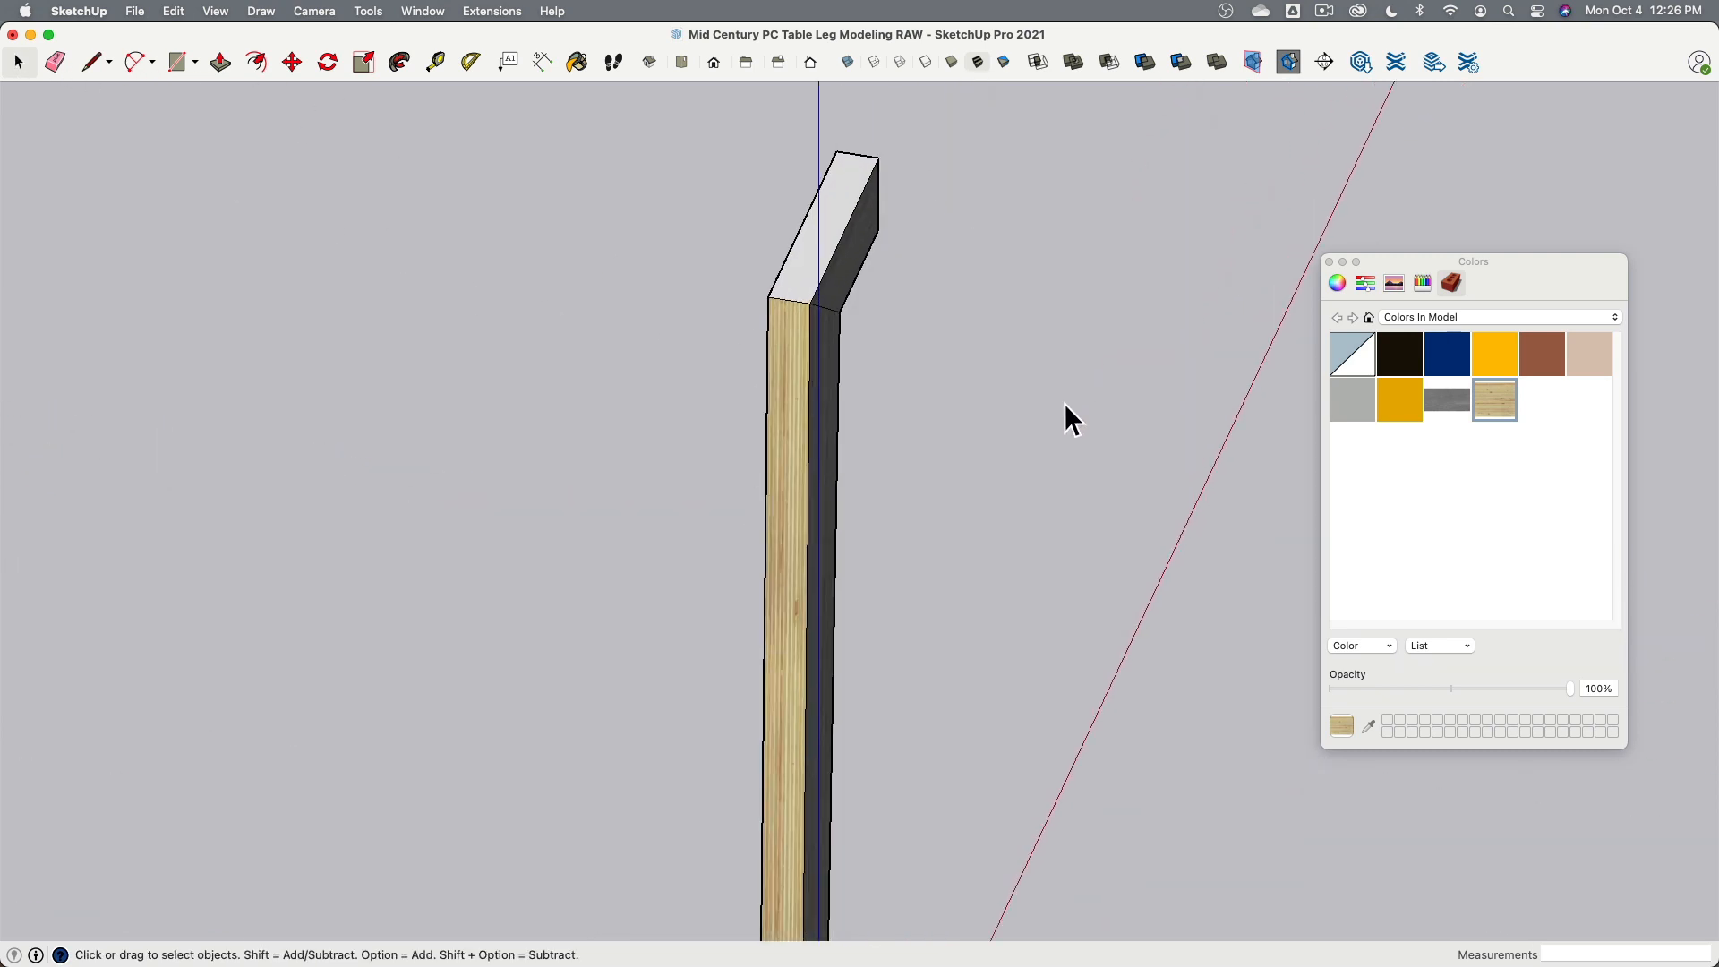
pyautogui.moveTo(1066, 414); pyautogui.dragTo(859, 364, button='middle')
pyautogui.scroll(2, 594, 272)
pyautogui.scroll(3, 938, 372)
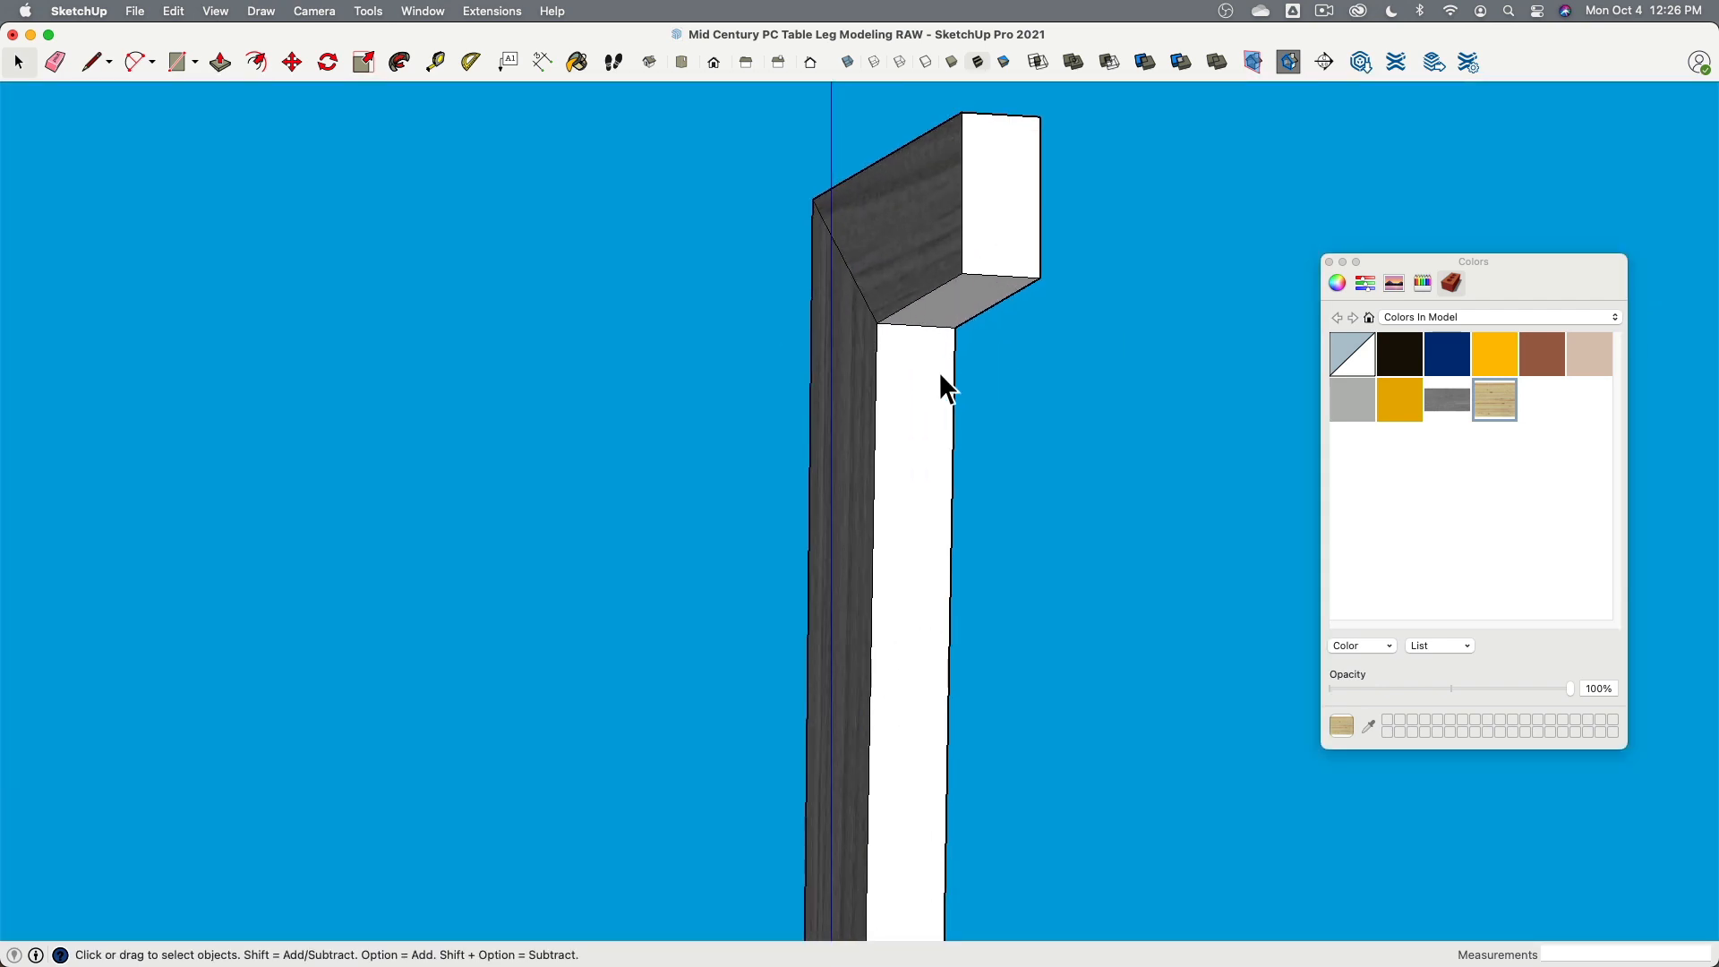
# - Paint the lower and upper mitred sections of the leg's narrow front face with Plywood_Layers
pyautogui.click(913, 383)
pyautogui.click(923, 425)
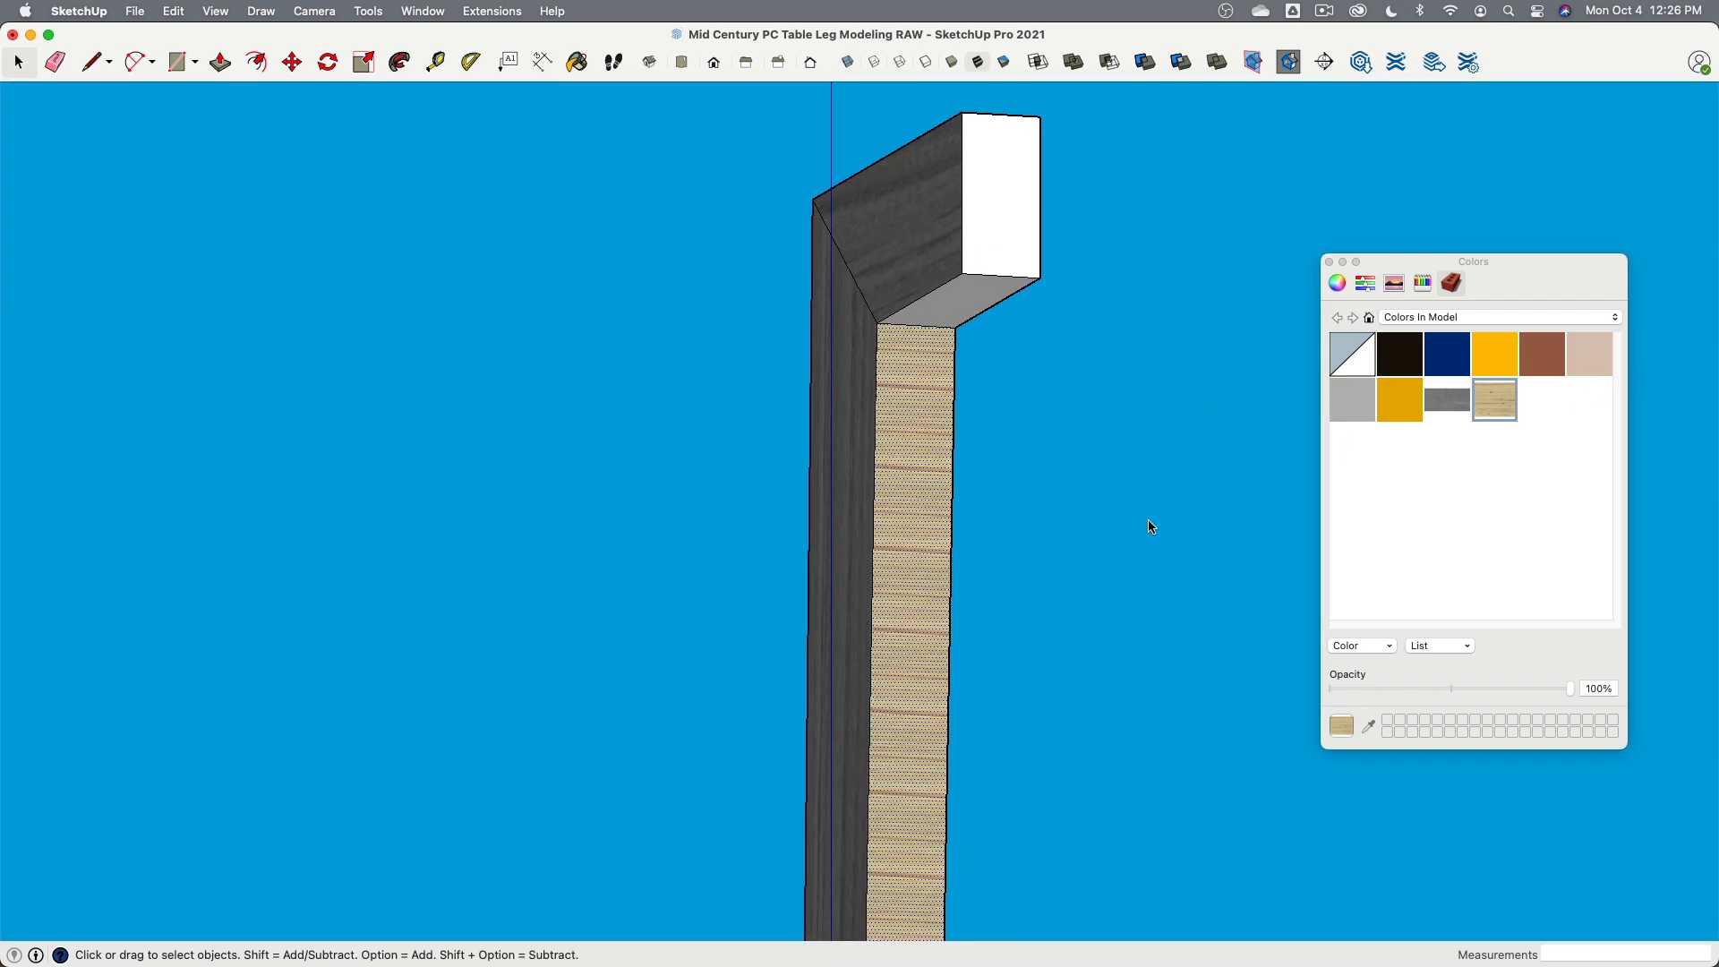
pyautogui.moveTo(1148, 526)
pyautogui.mouseDown(button='middle')
pyautogui.moveTo(1136, 310)
pyautogui.moveTo(1150, 314)
pyautogui.mouseUp(button='middle')
pyautogui.moveTo(925, 319); pyautogui.dragTo(927, 322)
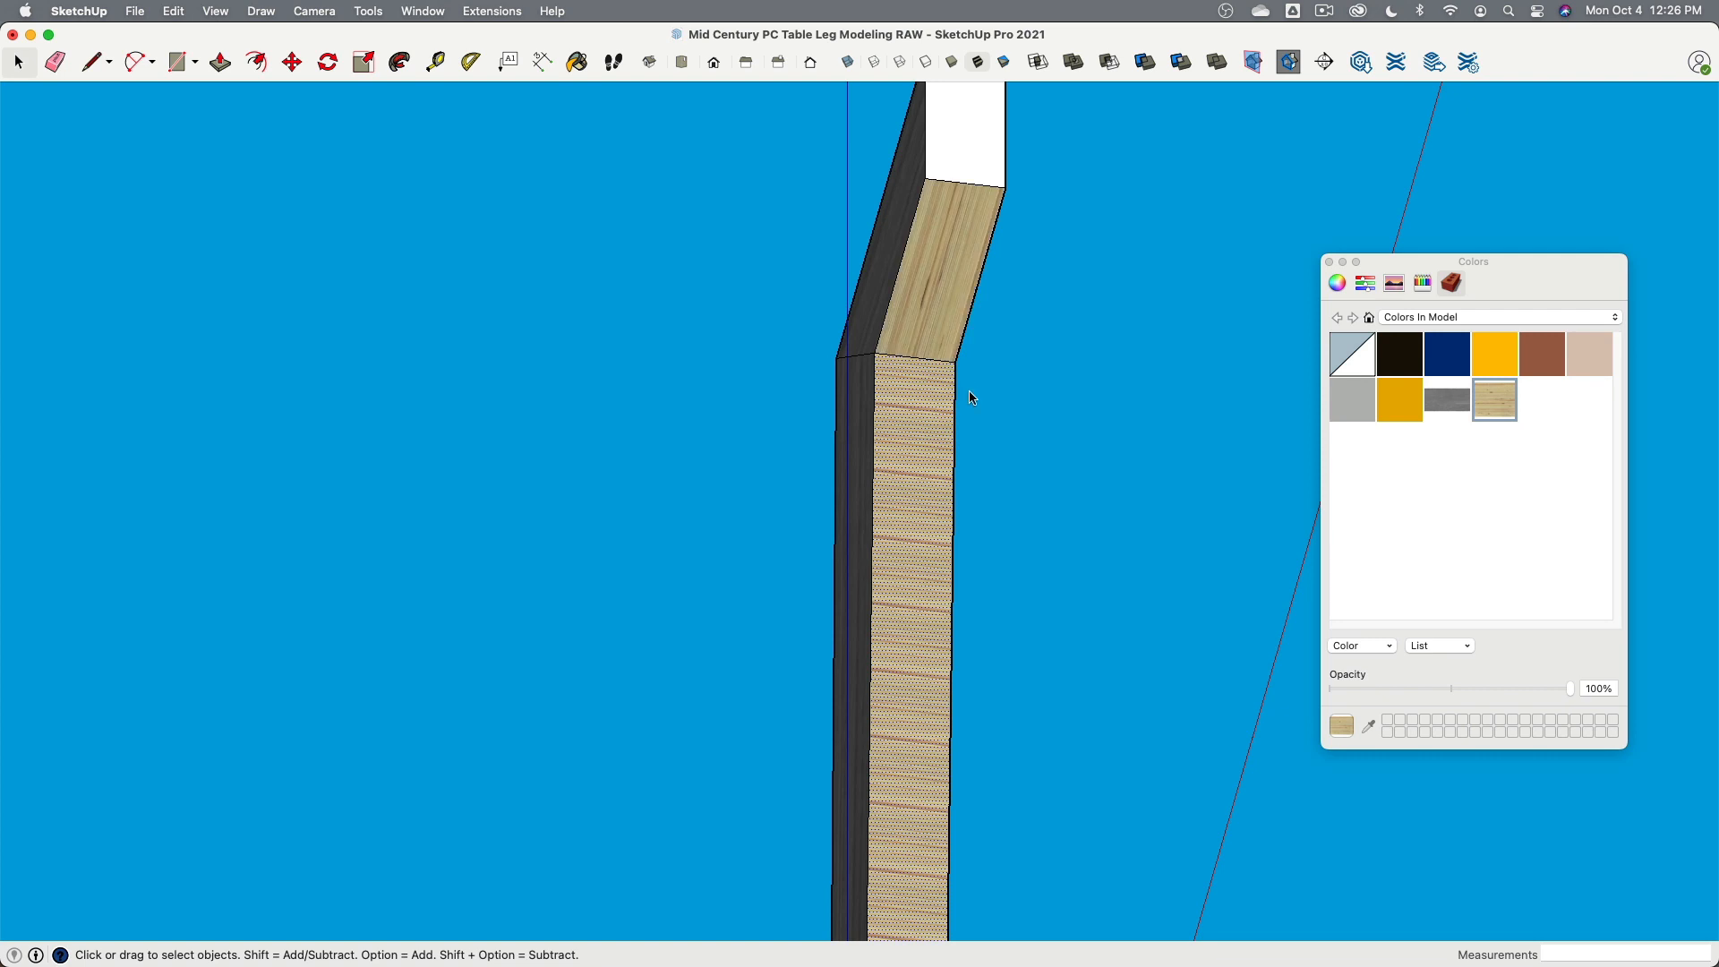
# - Position the plywood texture on the upper mitred narrow face, moving and rotating its pins so the layers follow the section
pyautogui.scroll(3, 940, 359)
pyautogui.rightClick(895, 303)
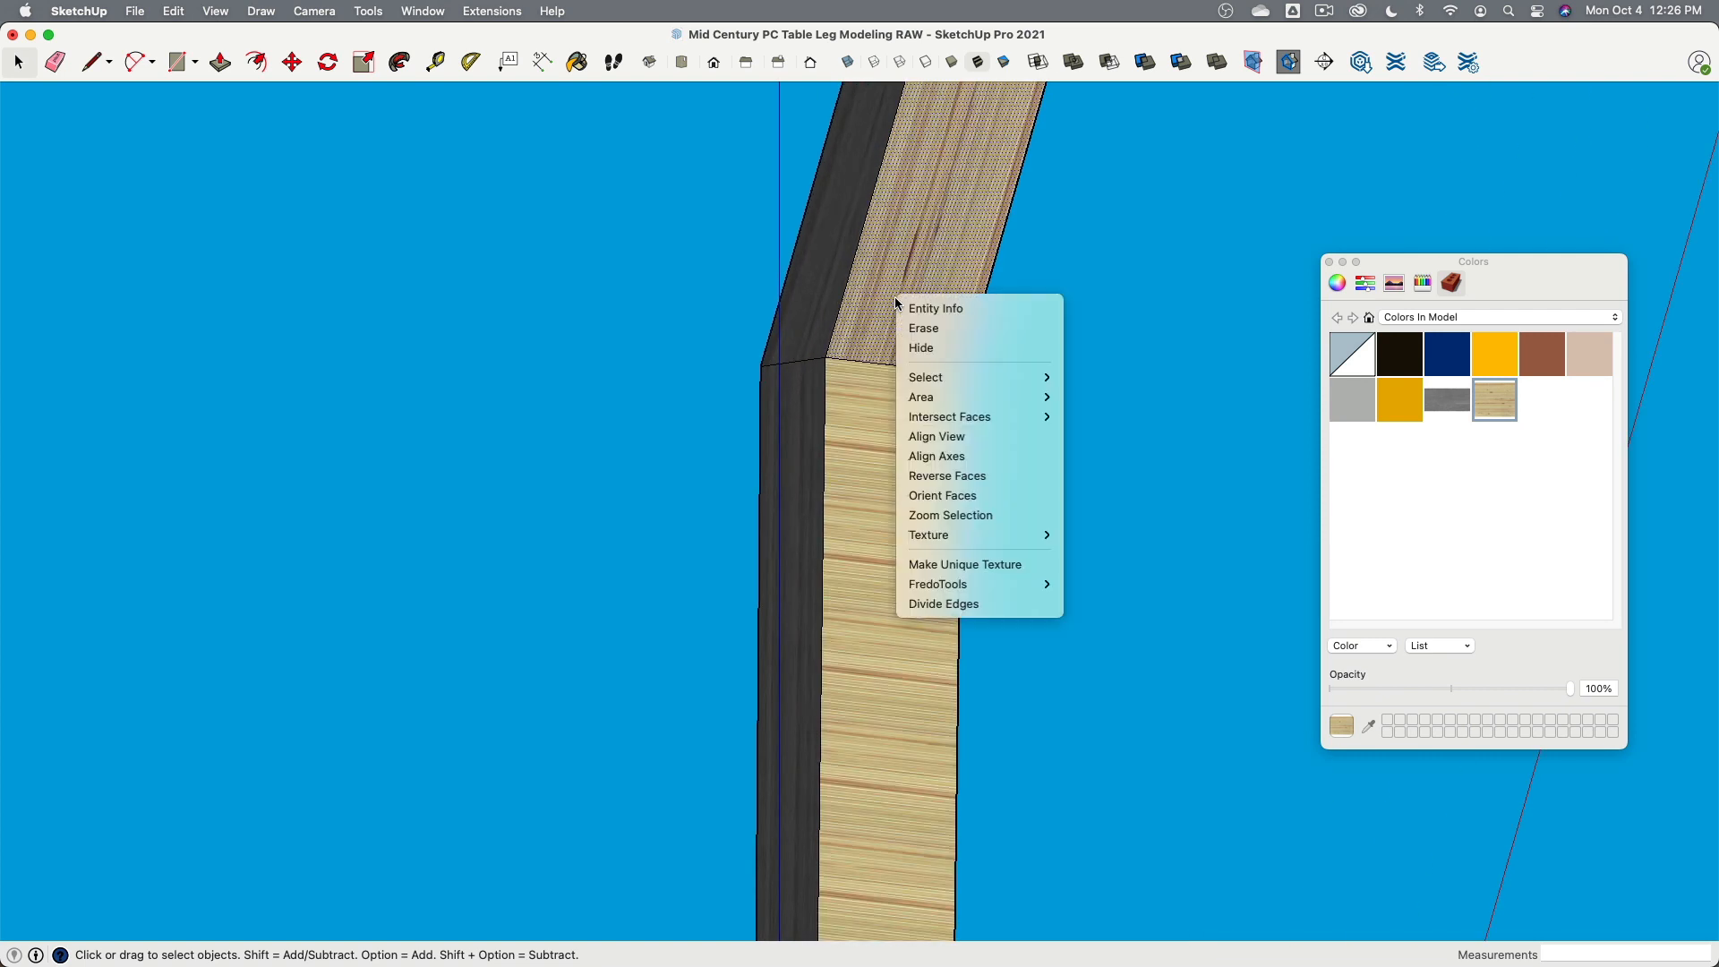
pyautogui.moveTo(961, 537)
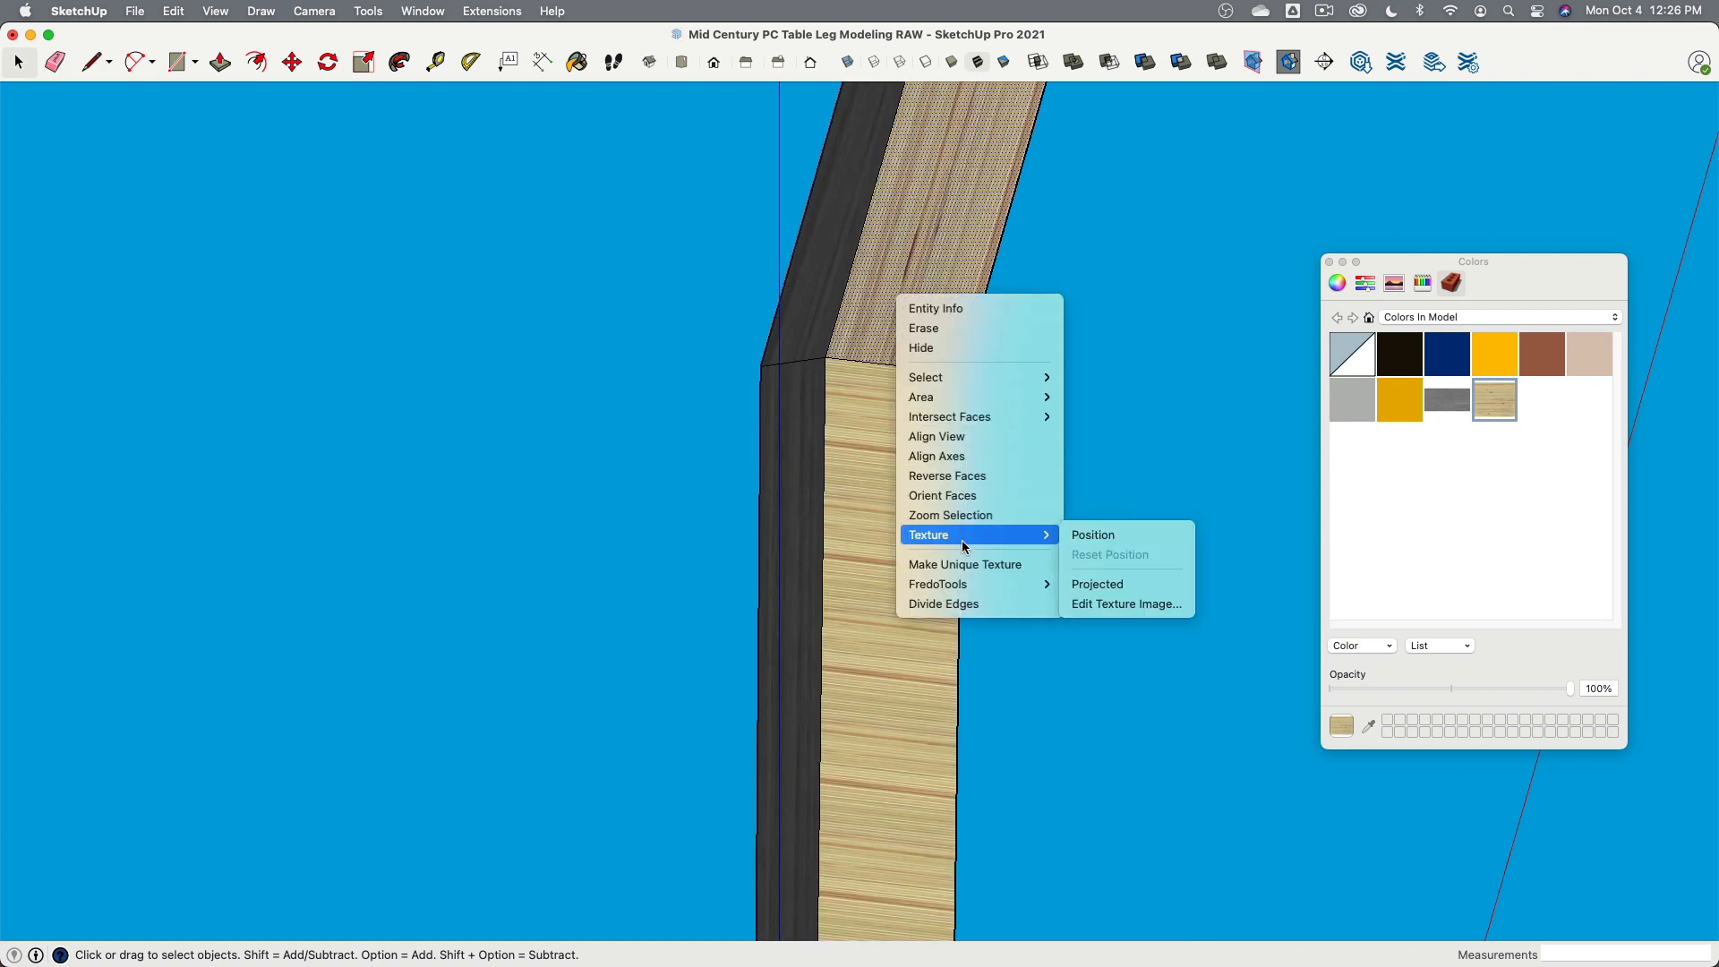
pyautogui.click(1152, 536)
pyautogui.scroll(-3, 988, 426)
pyautogui.keyDown('shift'); pyautogui.moveTo(1093, 267); pyautogui.dragTo(1078, 387, button='middle'); pyautogui.keyUp('shift')
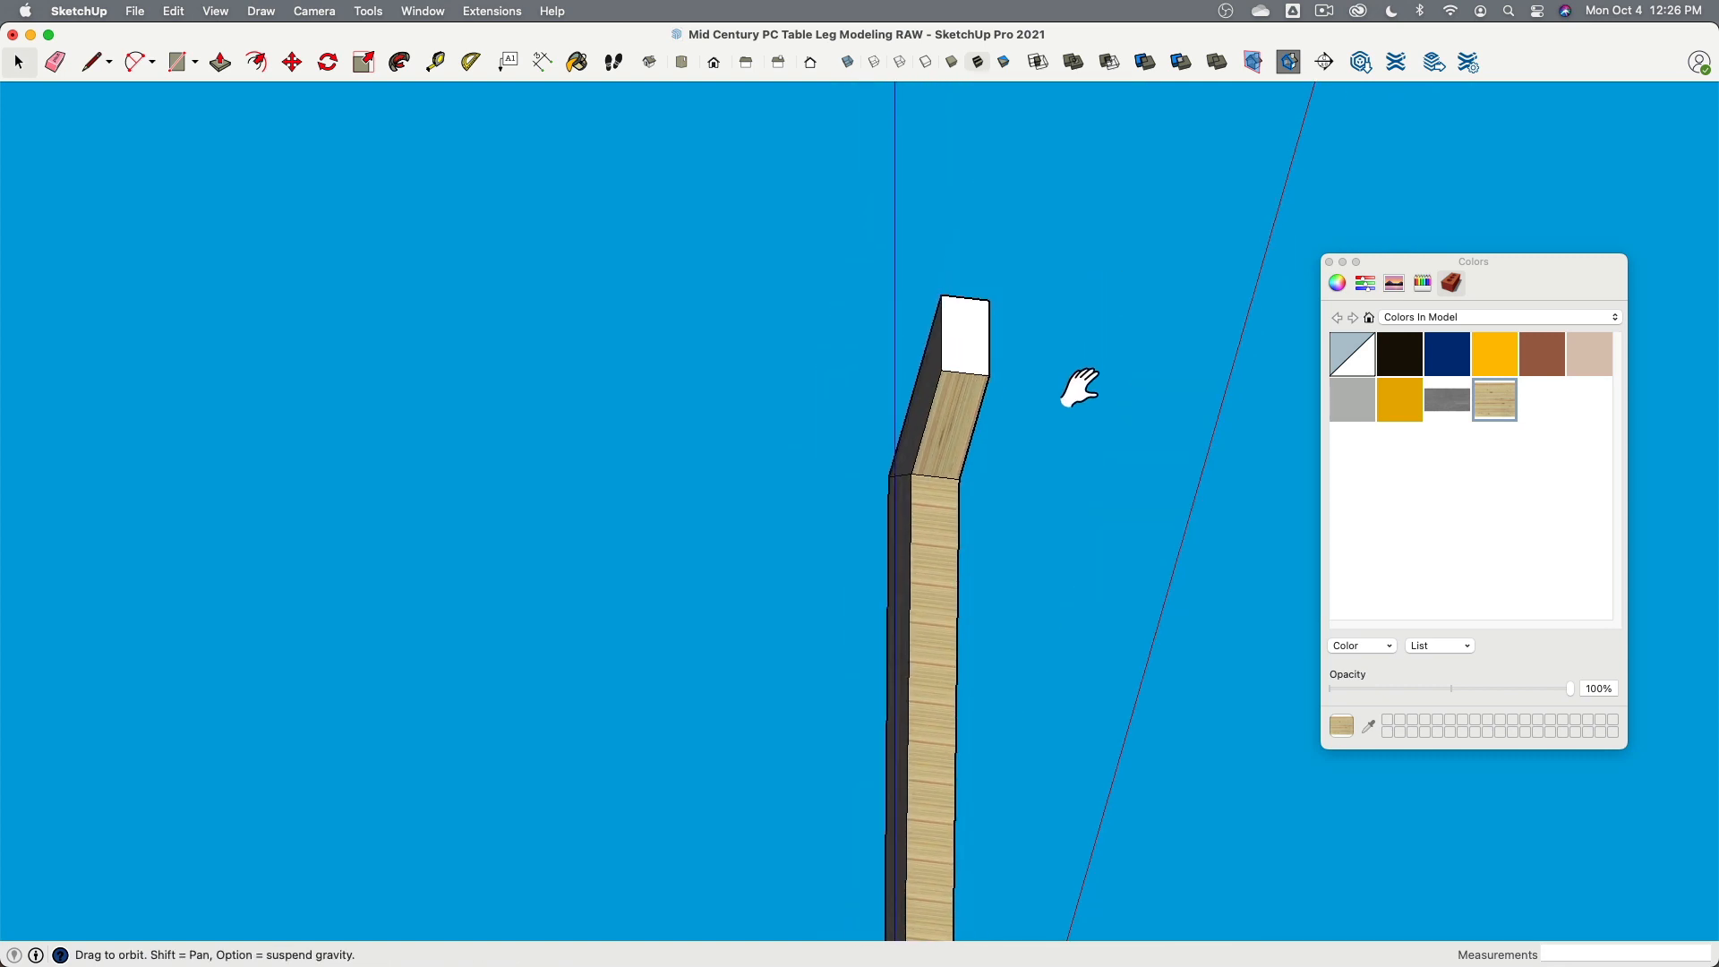
pyautogui.moveTo(994, 219); pyautogui.dragTo(922, 466)
pyautogui.scroll(5, 969, 574)
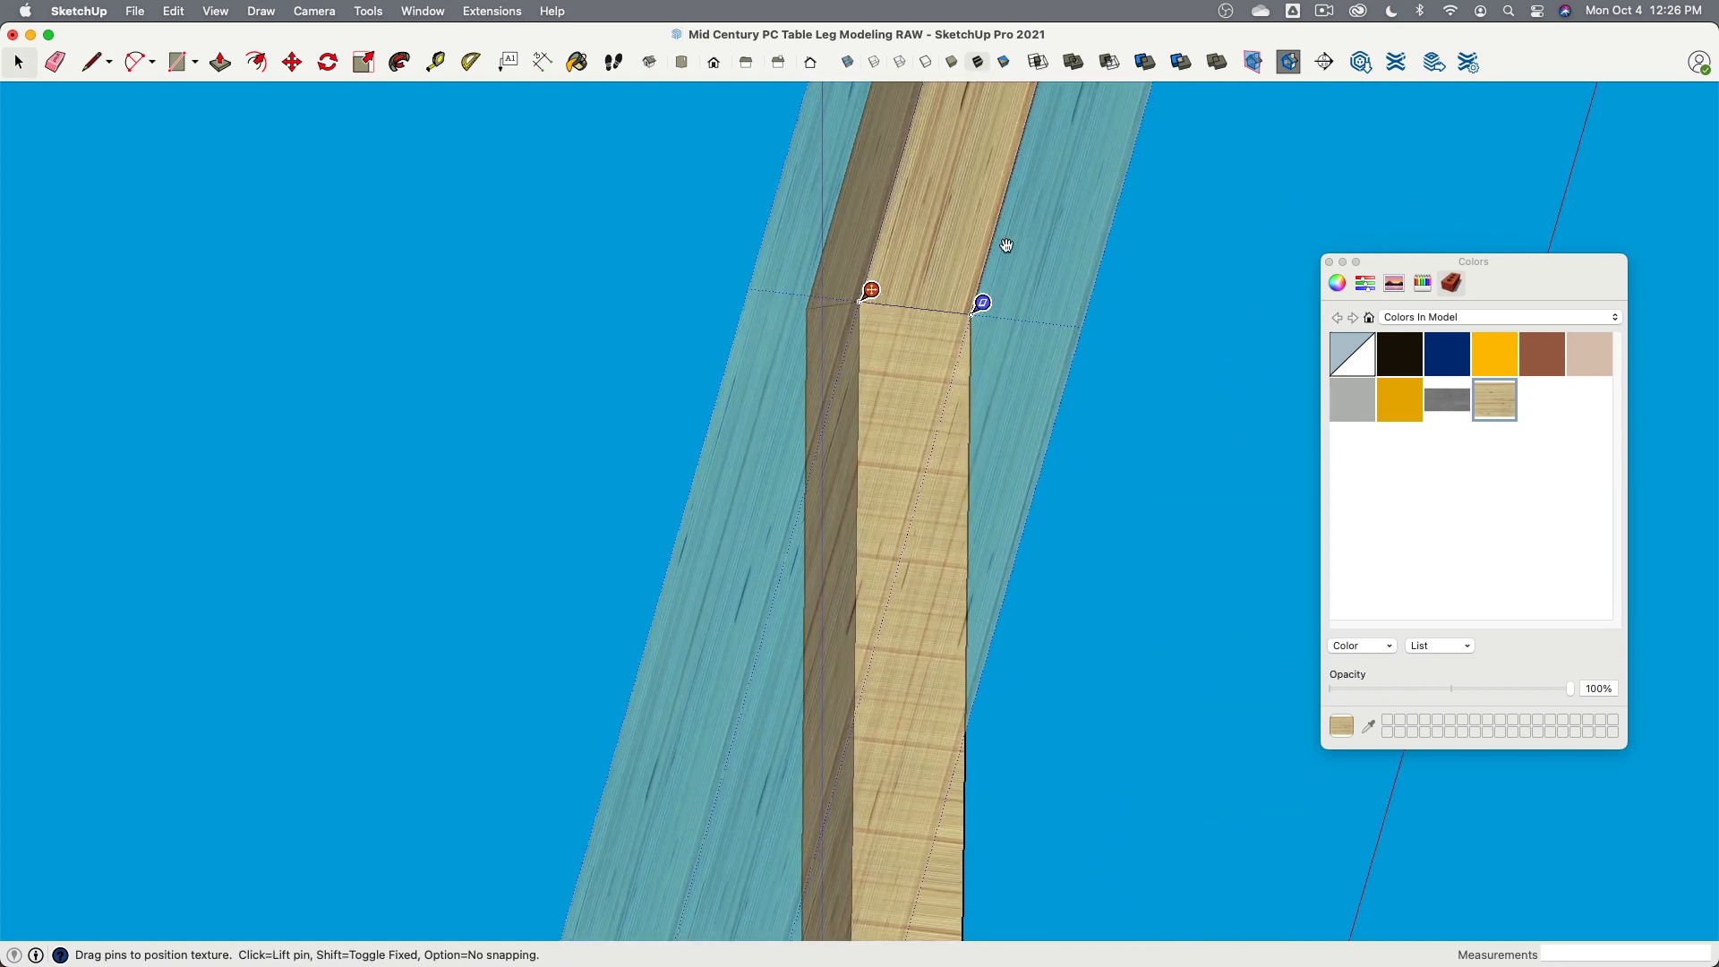
pyautogui.moveTo(1006, 242); pyautogui.dragTo(936, 324, button='middle')
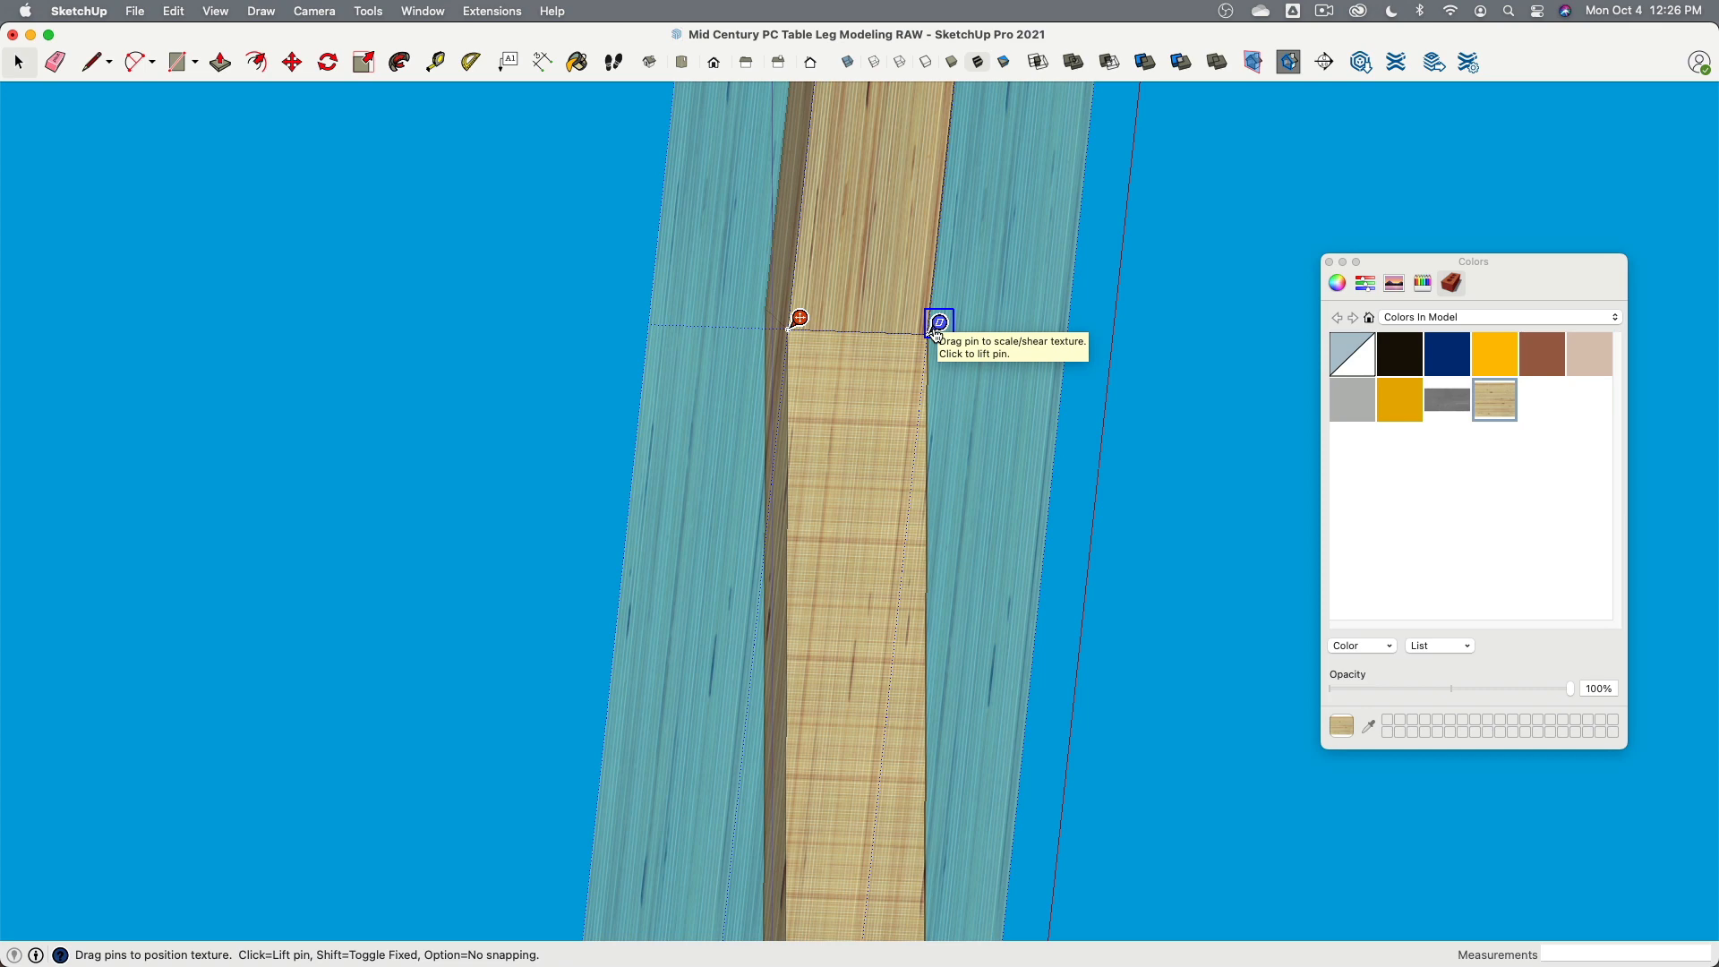
pyautogui.moveTo(1197, 383); pyautogui.dragTo(878, 415, button='middle')
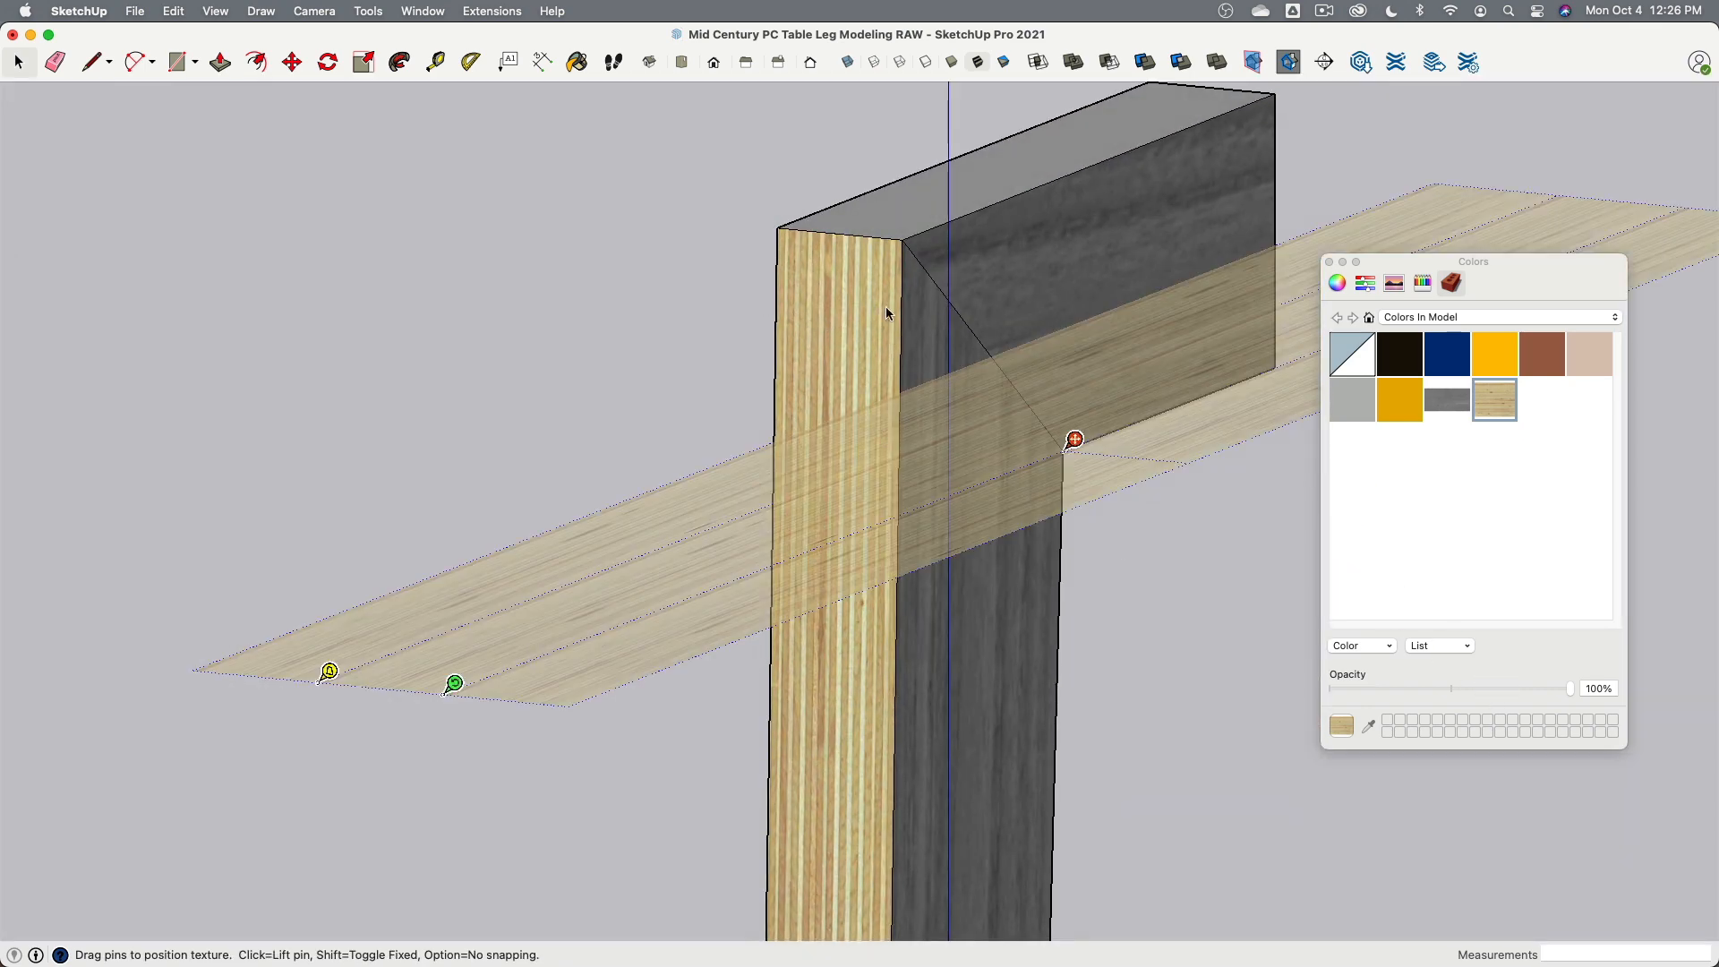
pyautogui.moveTo(1134, 472); pyautogui.dragTo(367, 260, button='middle')
pyautogui.click(1151, 401)
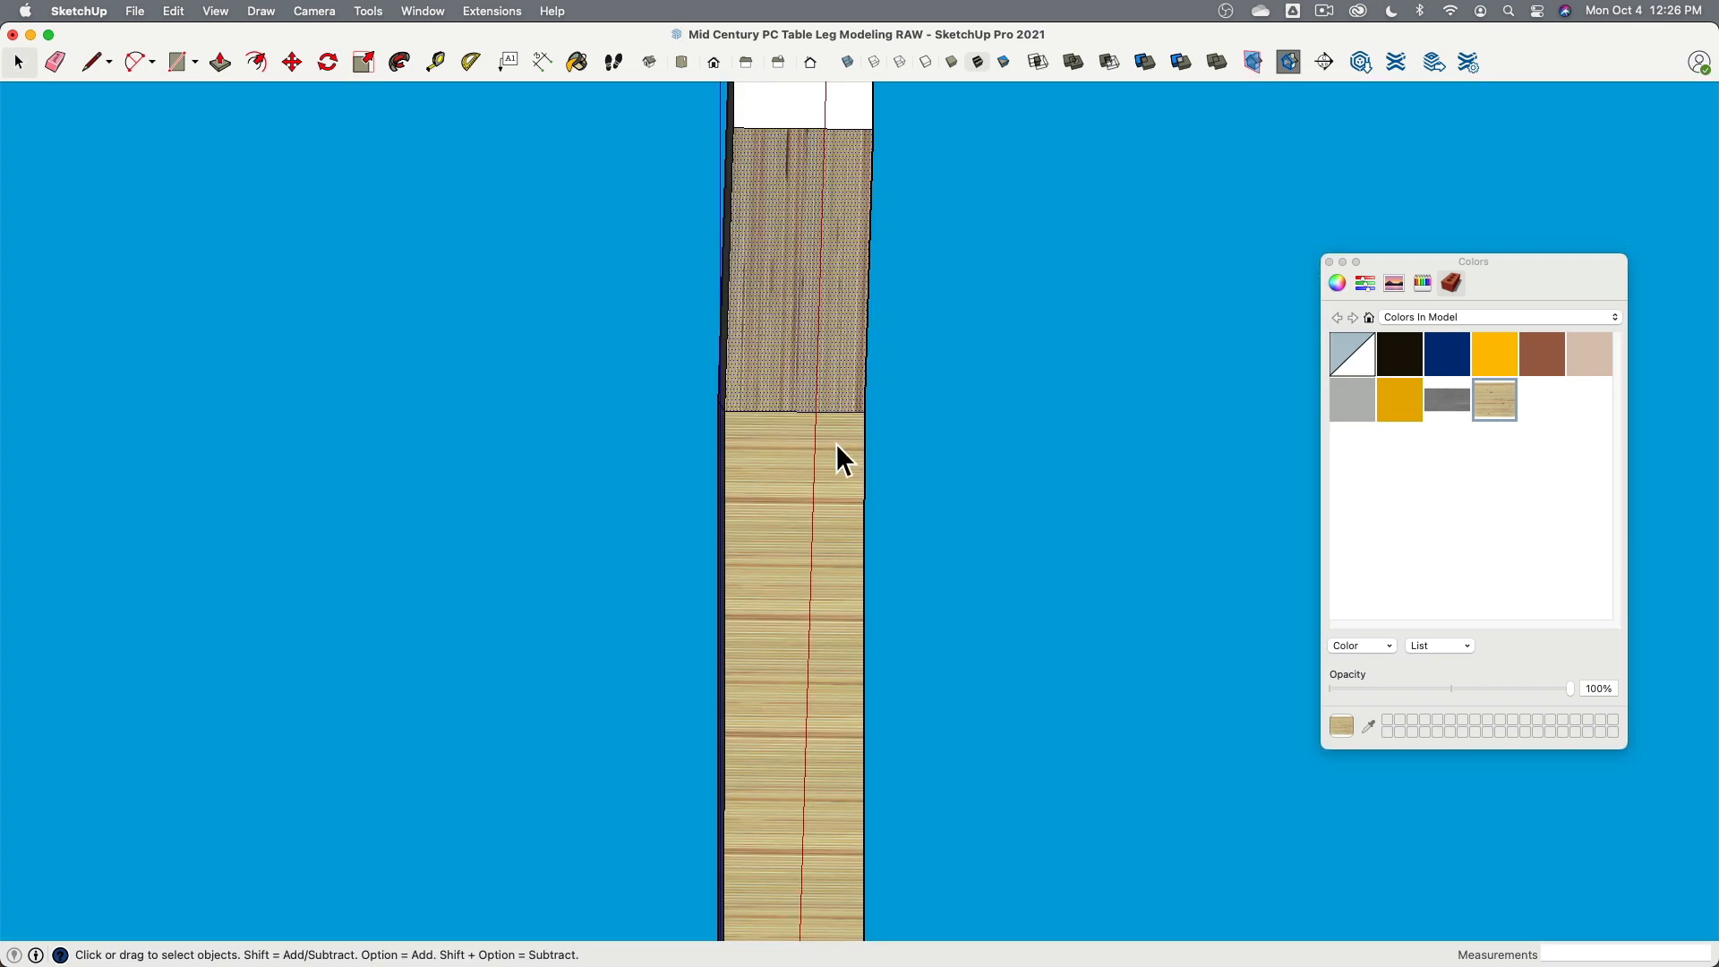
# - Position the plywood texture on the lower narrow face, rotating it so the layers run vertically
pyautogui.click(806, 456)
pyautogui.rightClick(798, 476)
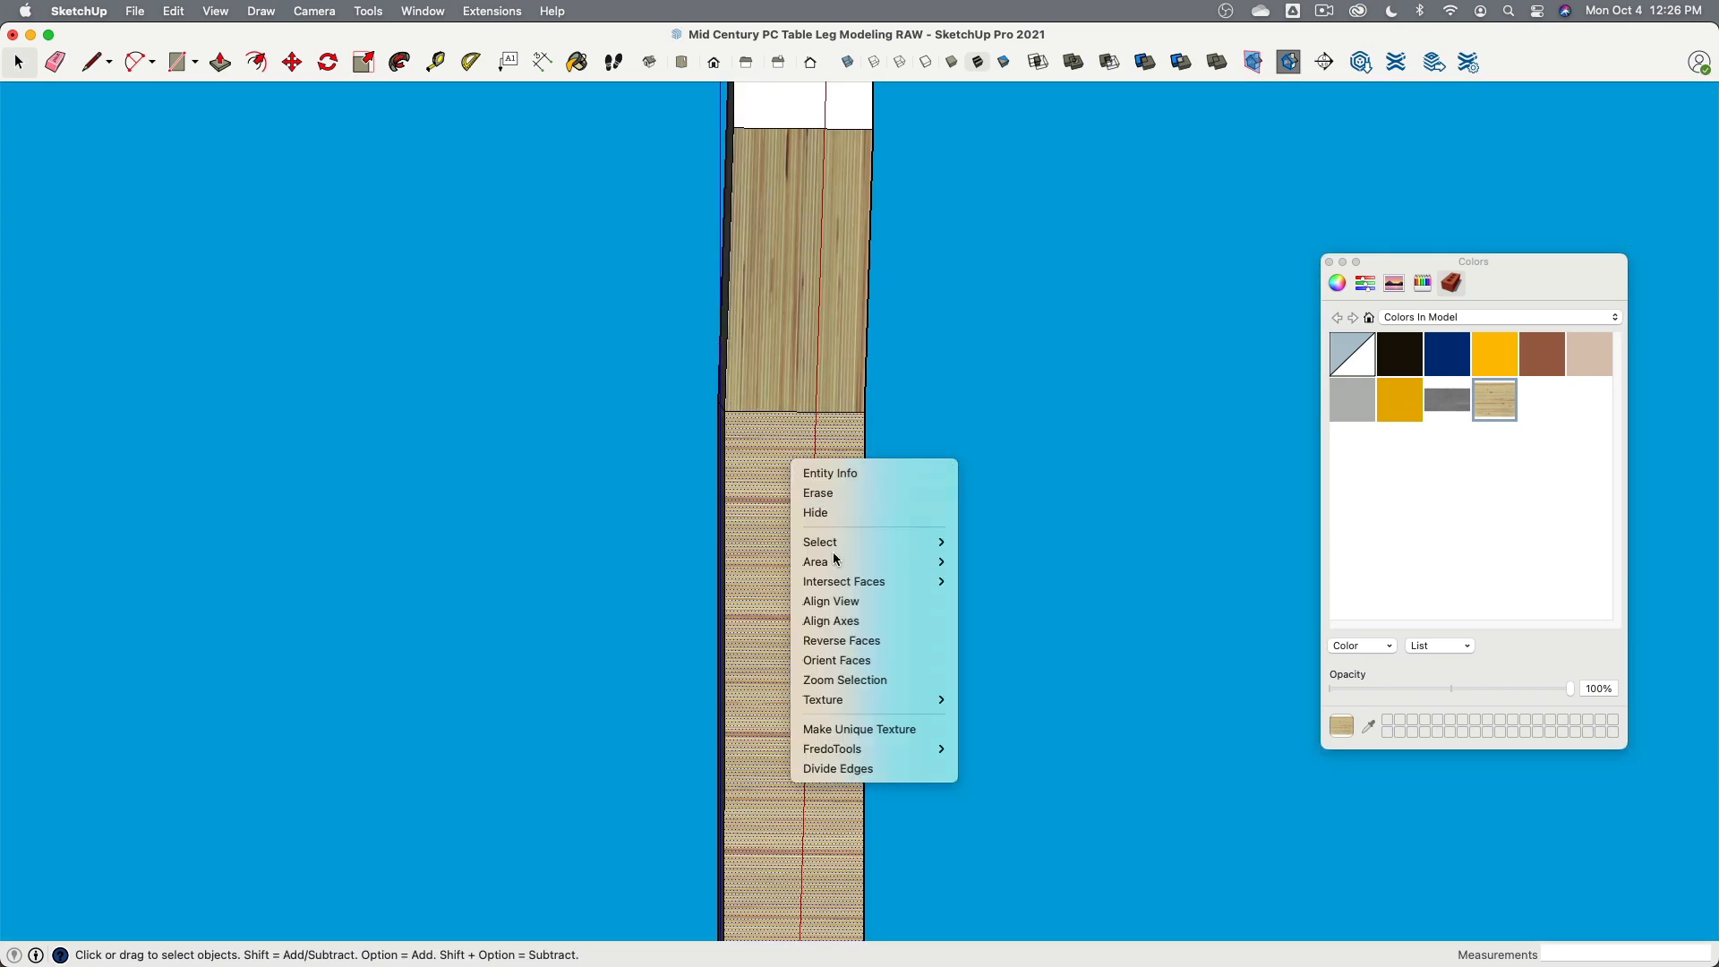
pyautogui.moveTo(857, 705)
pyautogui.click(987, 699)
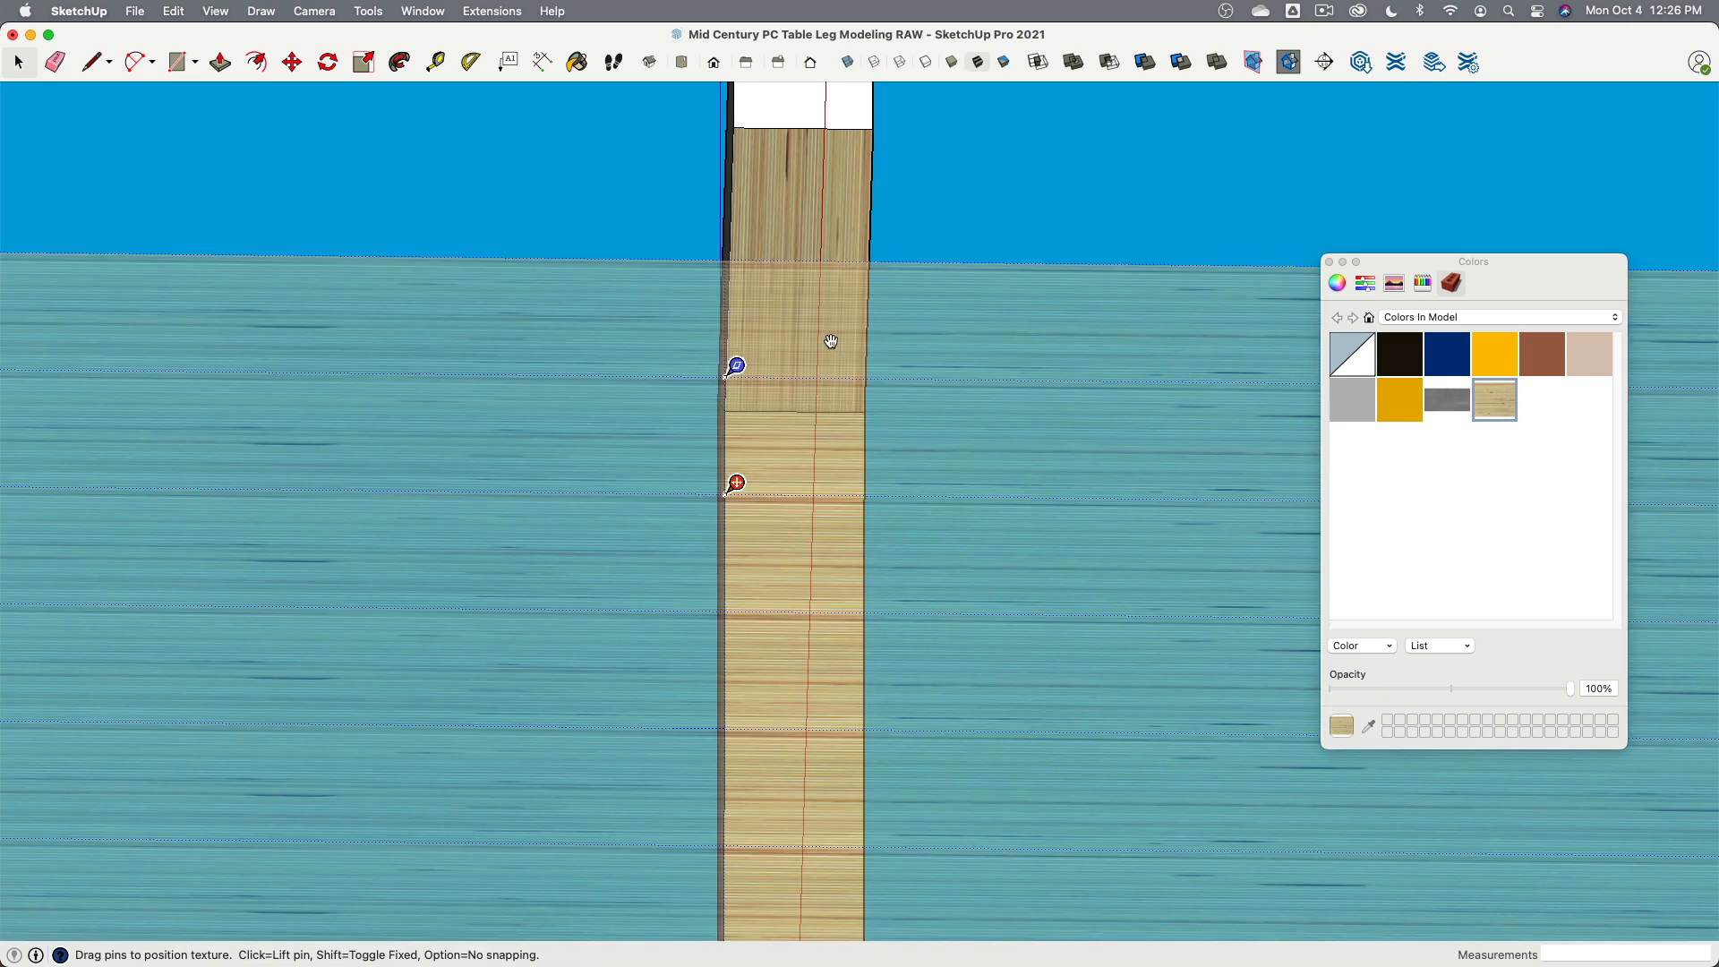
pyautogui.scroll(-3, 831, 347)
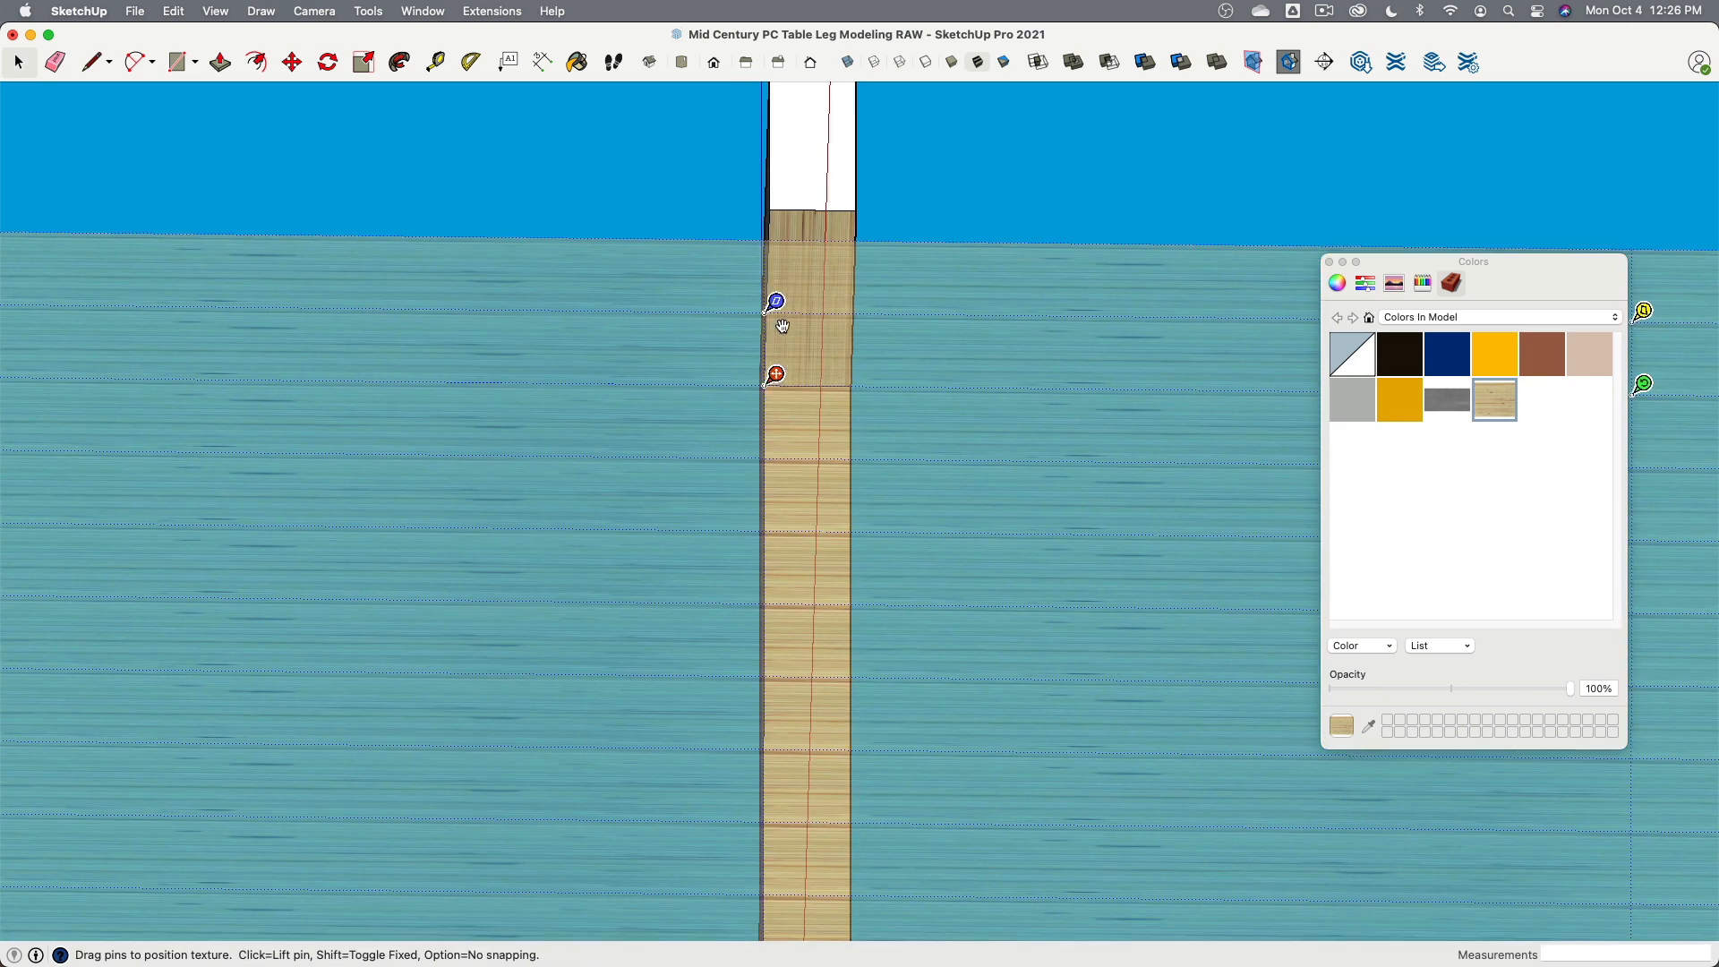
pyautogui.scroll(-3, 882, 350)
pyautogui.moveTo(1278, 369); pyautogui.dragTo(832, 738)
pyautogui.scroll(6, 922, 394)
pyautogui.click(1227, 353)
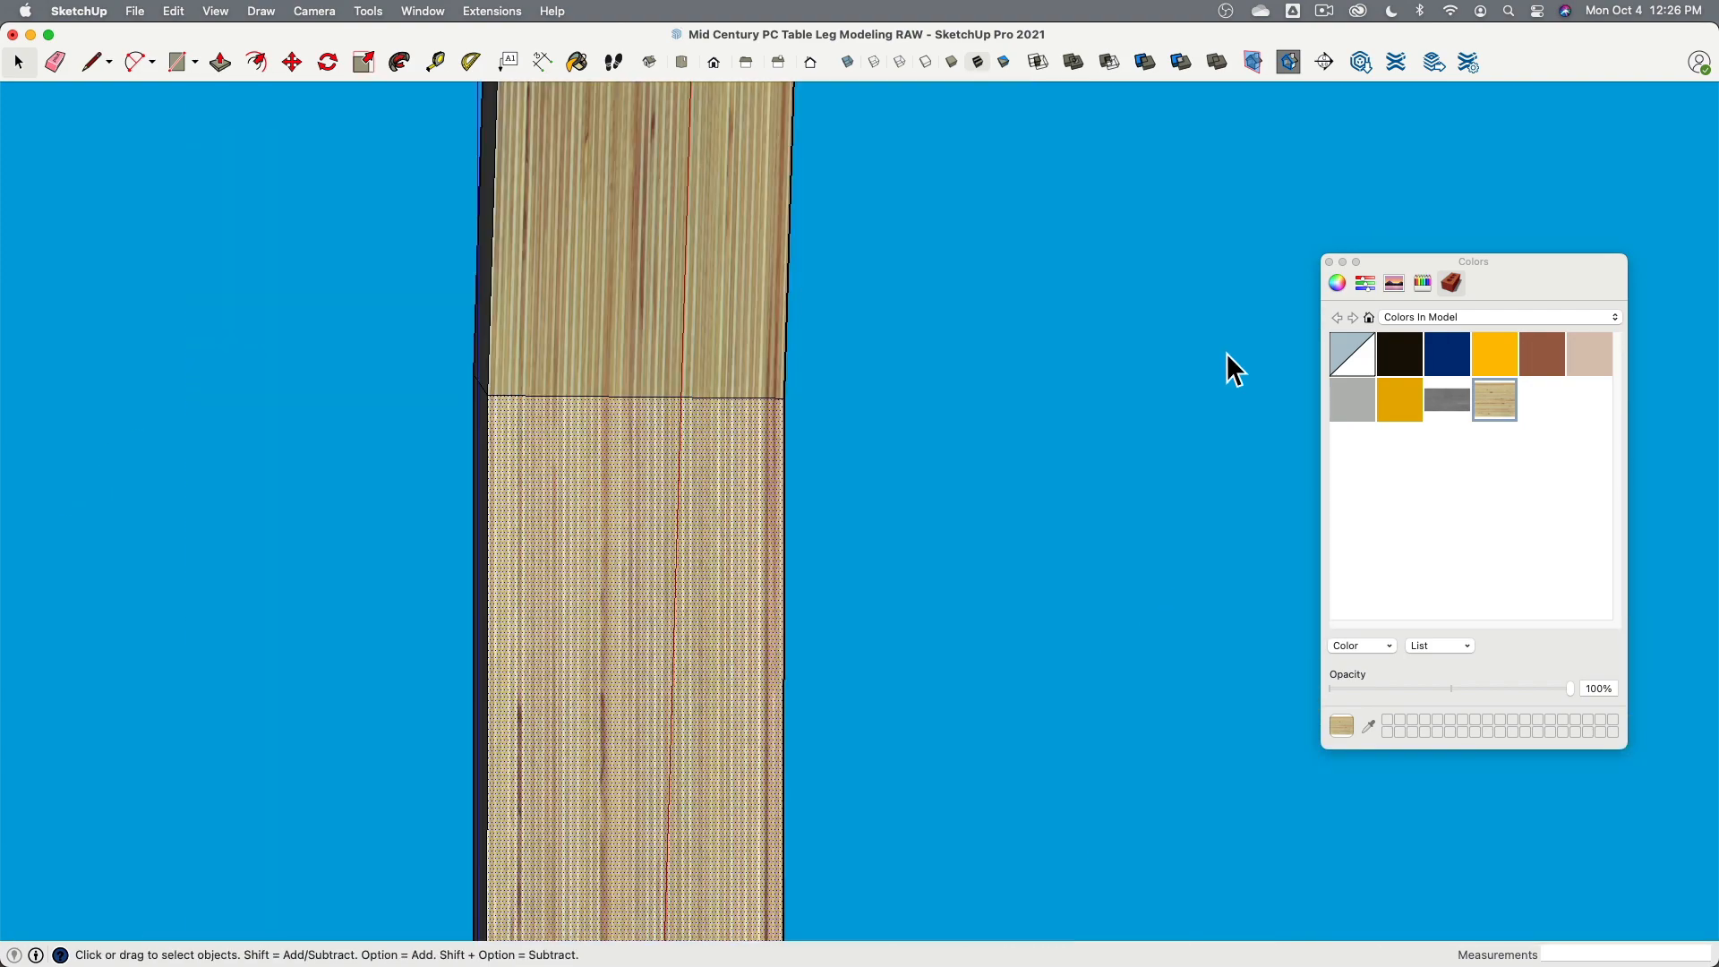
pyautogui.click(836, 443)
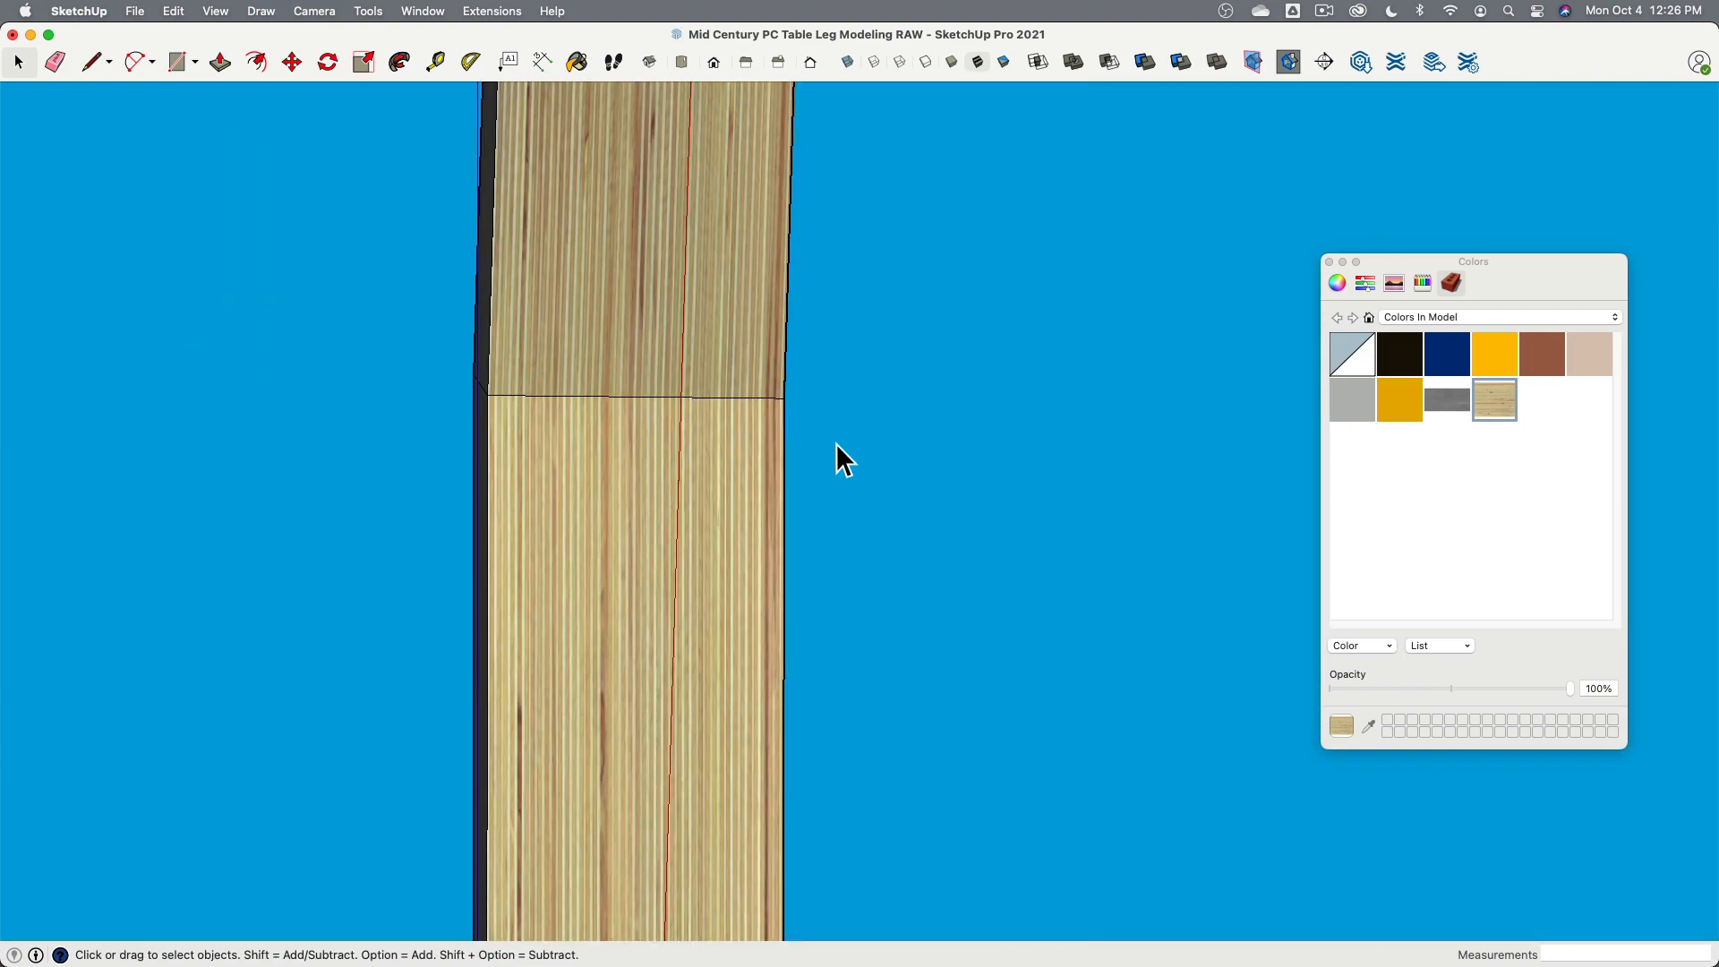
# - Edit the Plywood_Layers material and set its texture height to 4"
pyautogui.doubleClick(1488, 401)
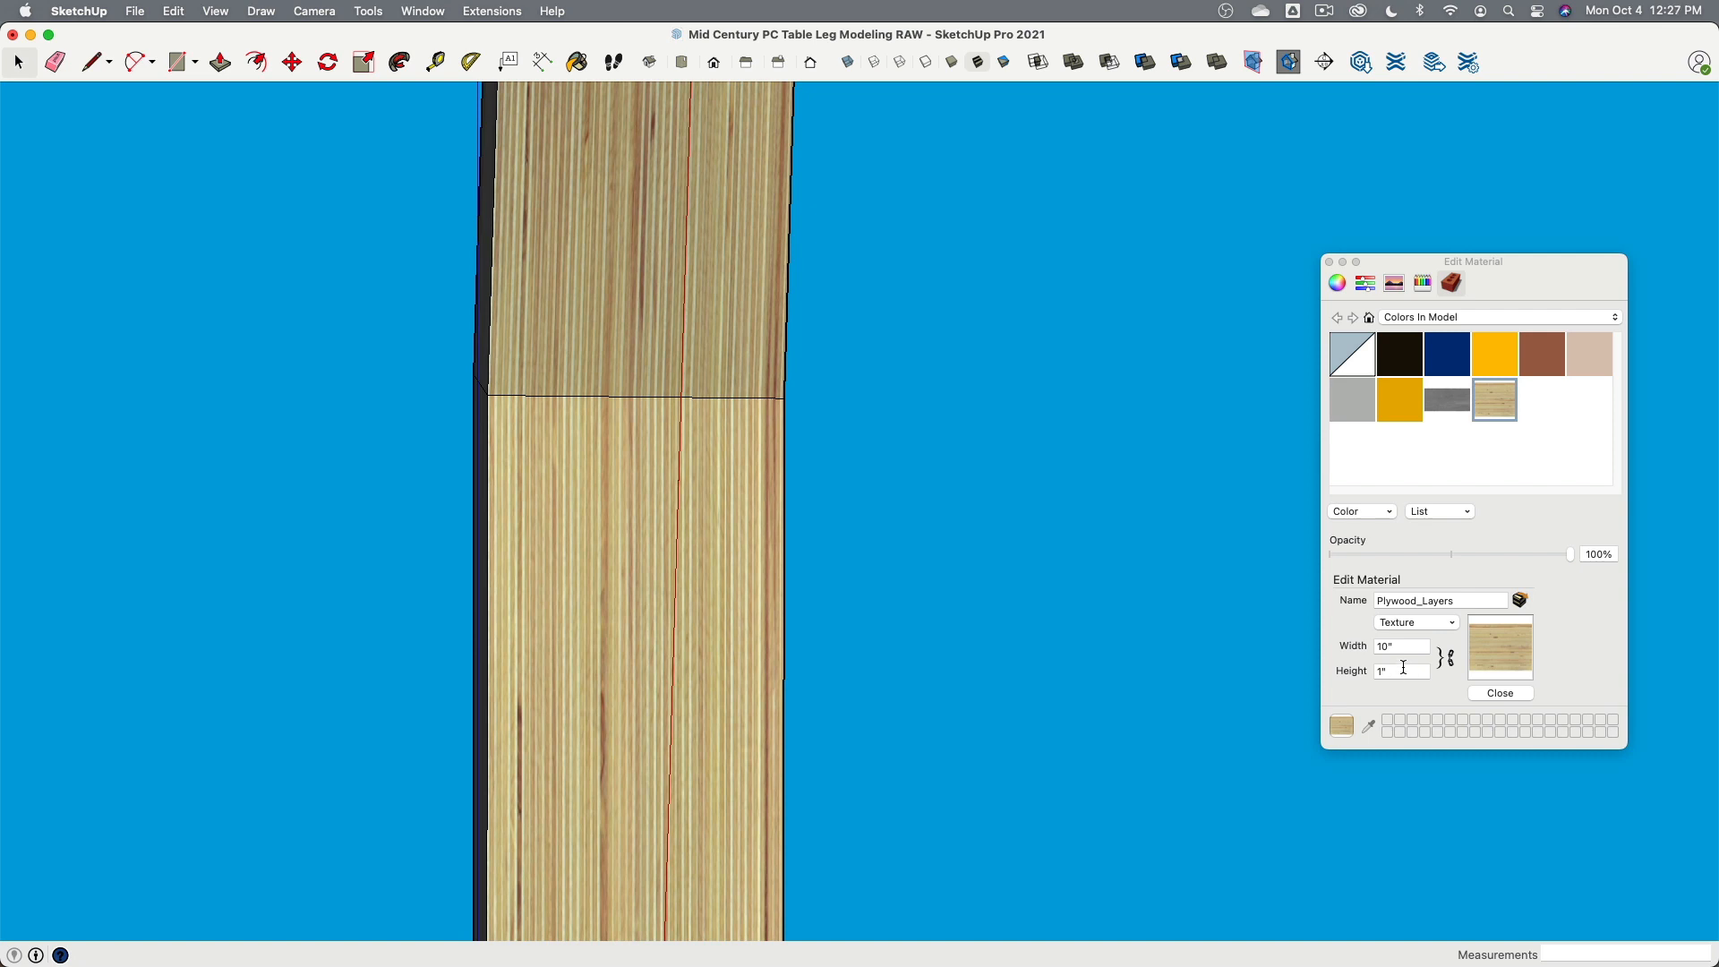
pyautogui.click(1377, 669)
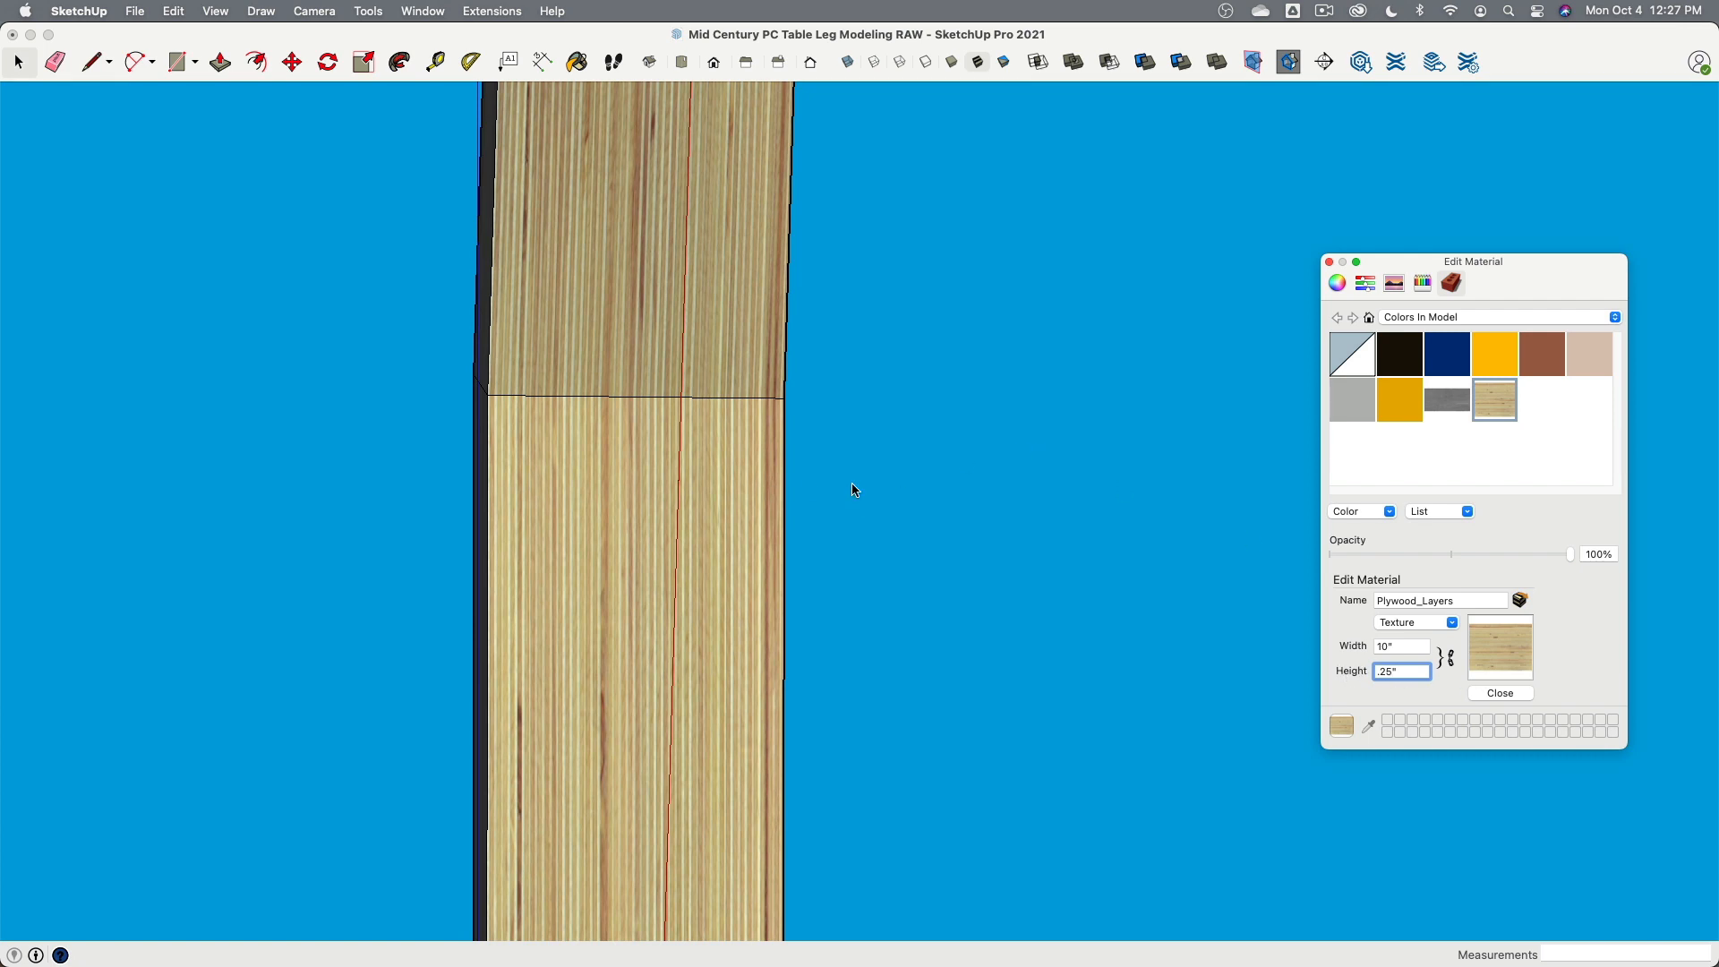
pyautogui.press('Return')
pyautogui.click(1414, 672)
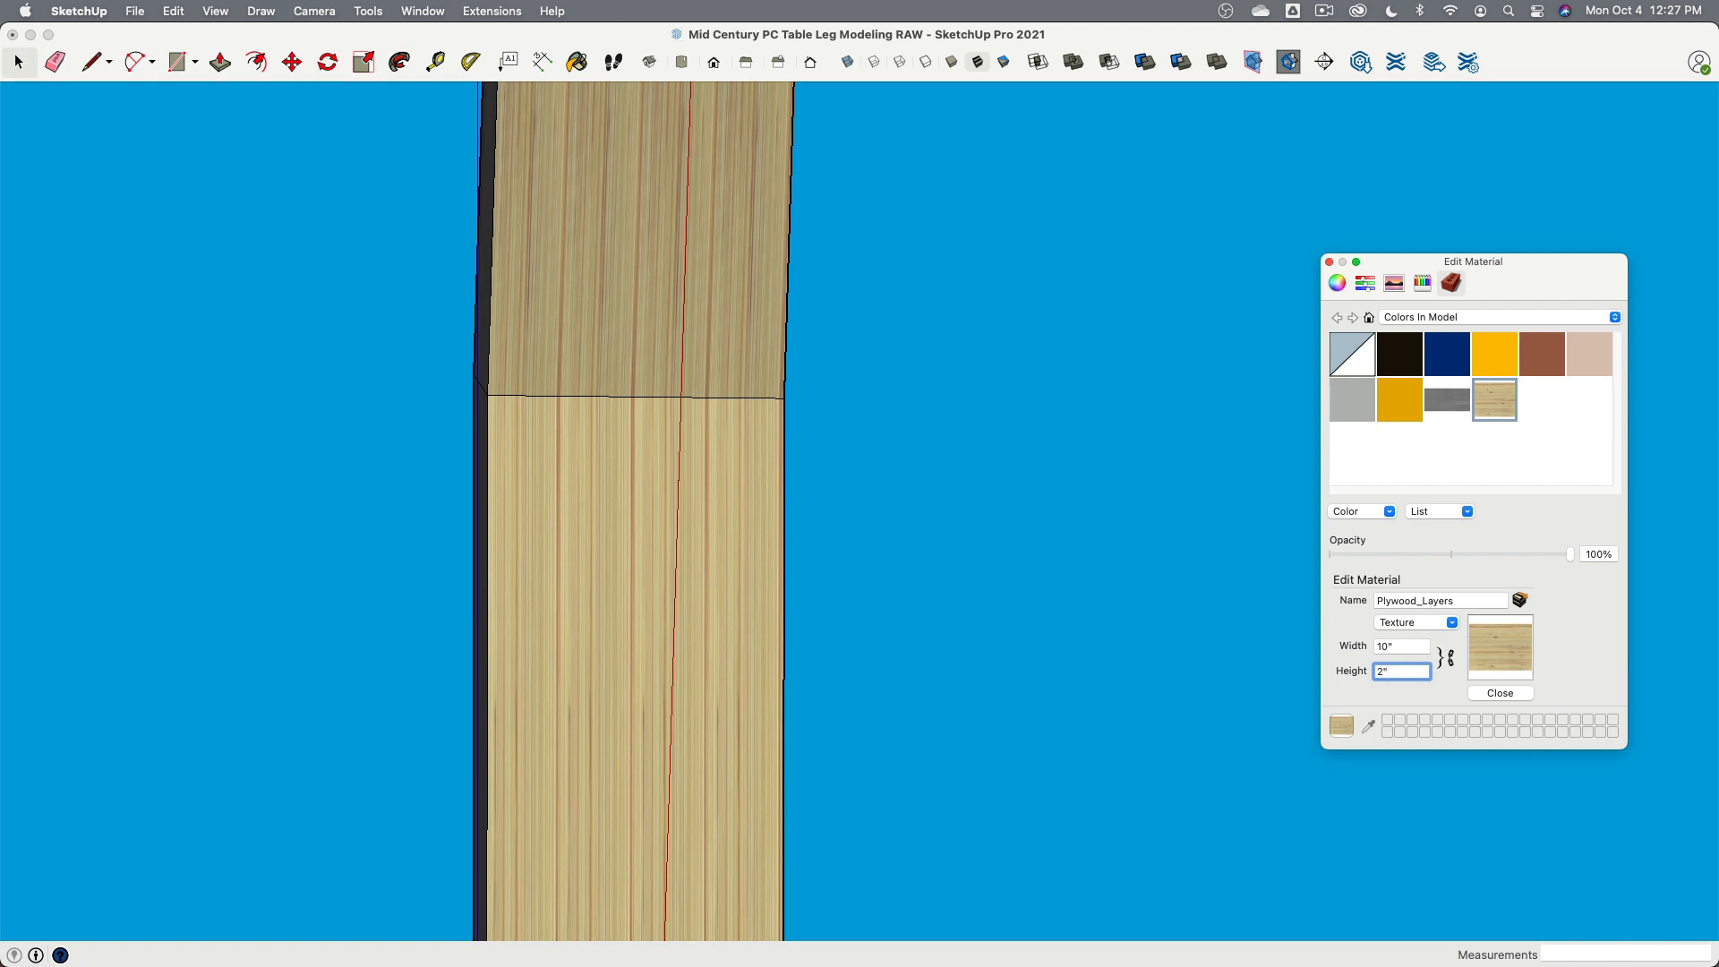
pyautogui.press('Return')
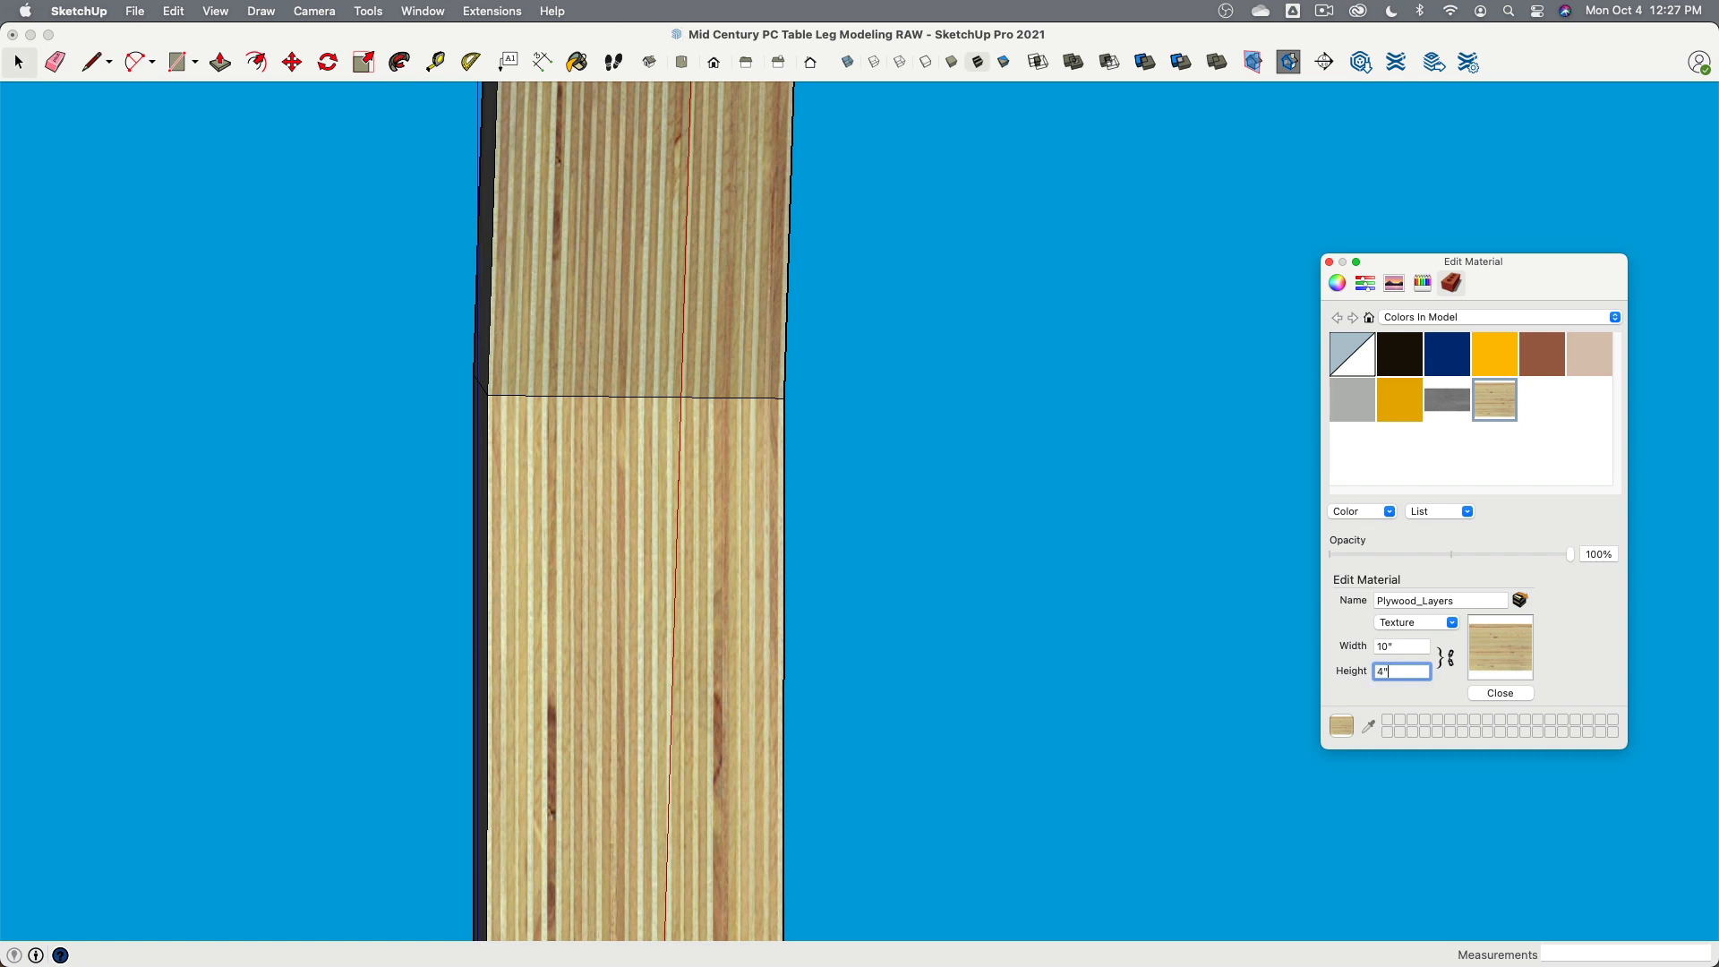
pyautogui.press('Return')
# - Orbit to the opposite narrow face and reapply Plywood_Layers to it, first clearing it to the default material
pyautogui.scroll(-5, 899, 445)
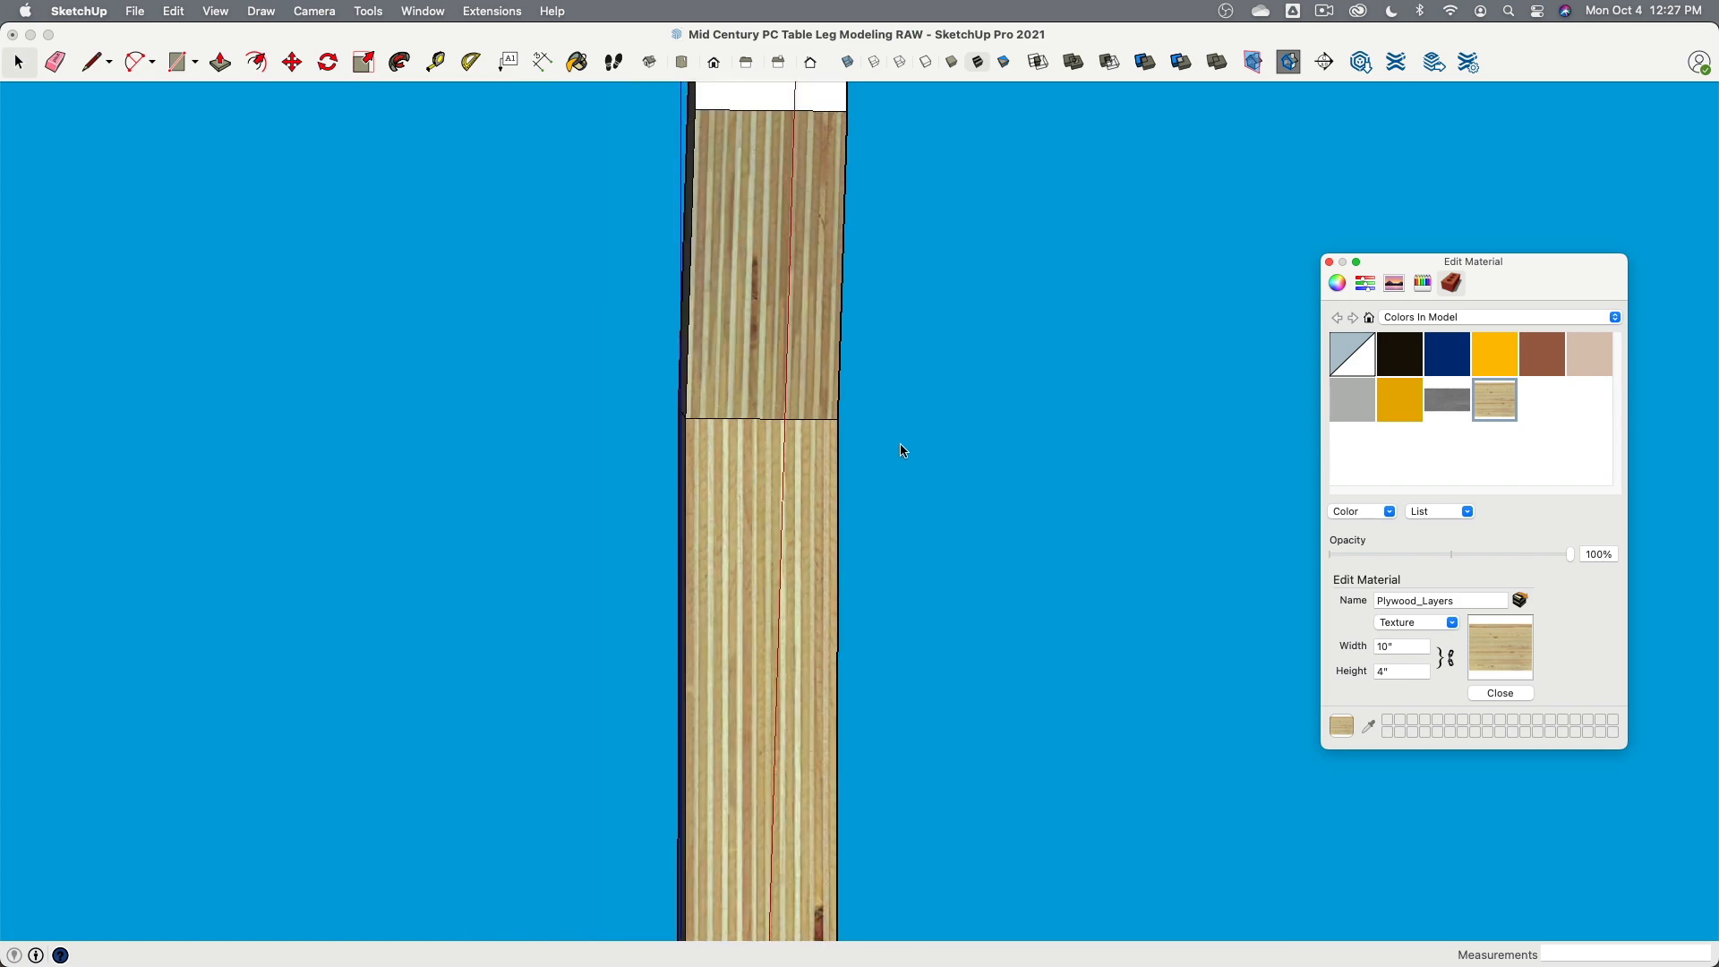
pyautogui.scroll(3, 900, 445)
pyautogui.scroll(-2, 901, 445)
pyautogui.moveTo(900, 442); pyautogui.dragTo(889, 545, button='middle')
pyautogui.click(821, 419)
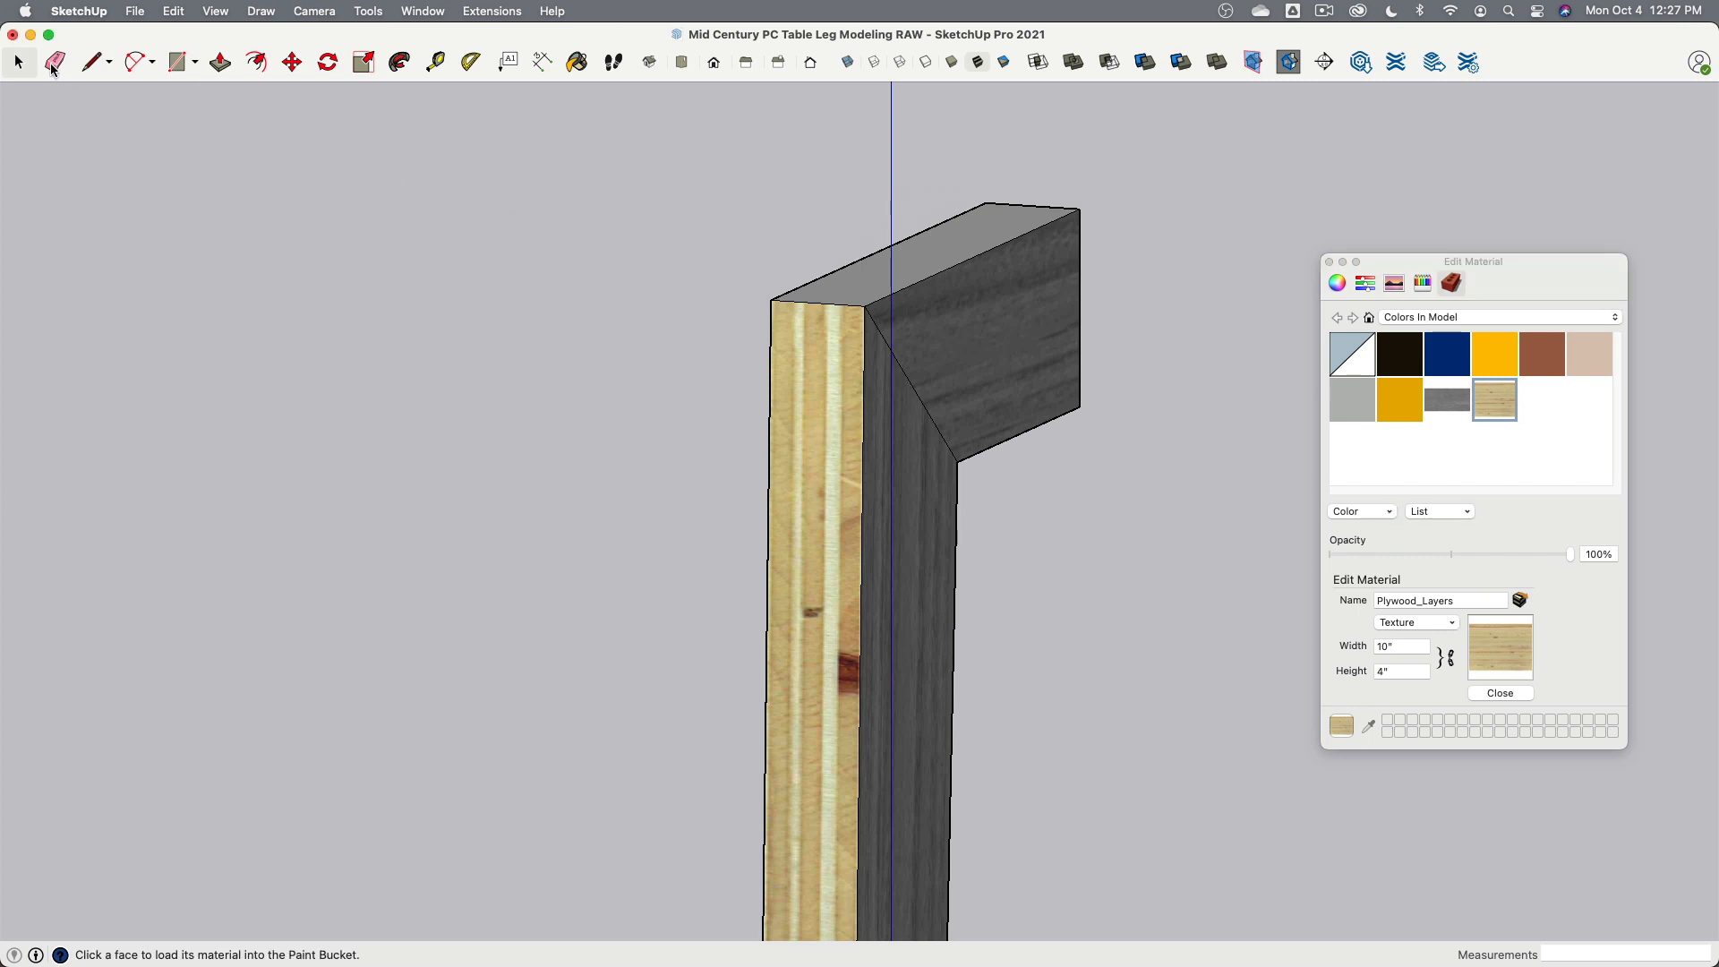
pyautogui.click(18, 62)
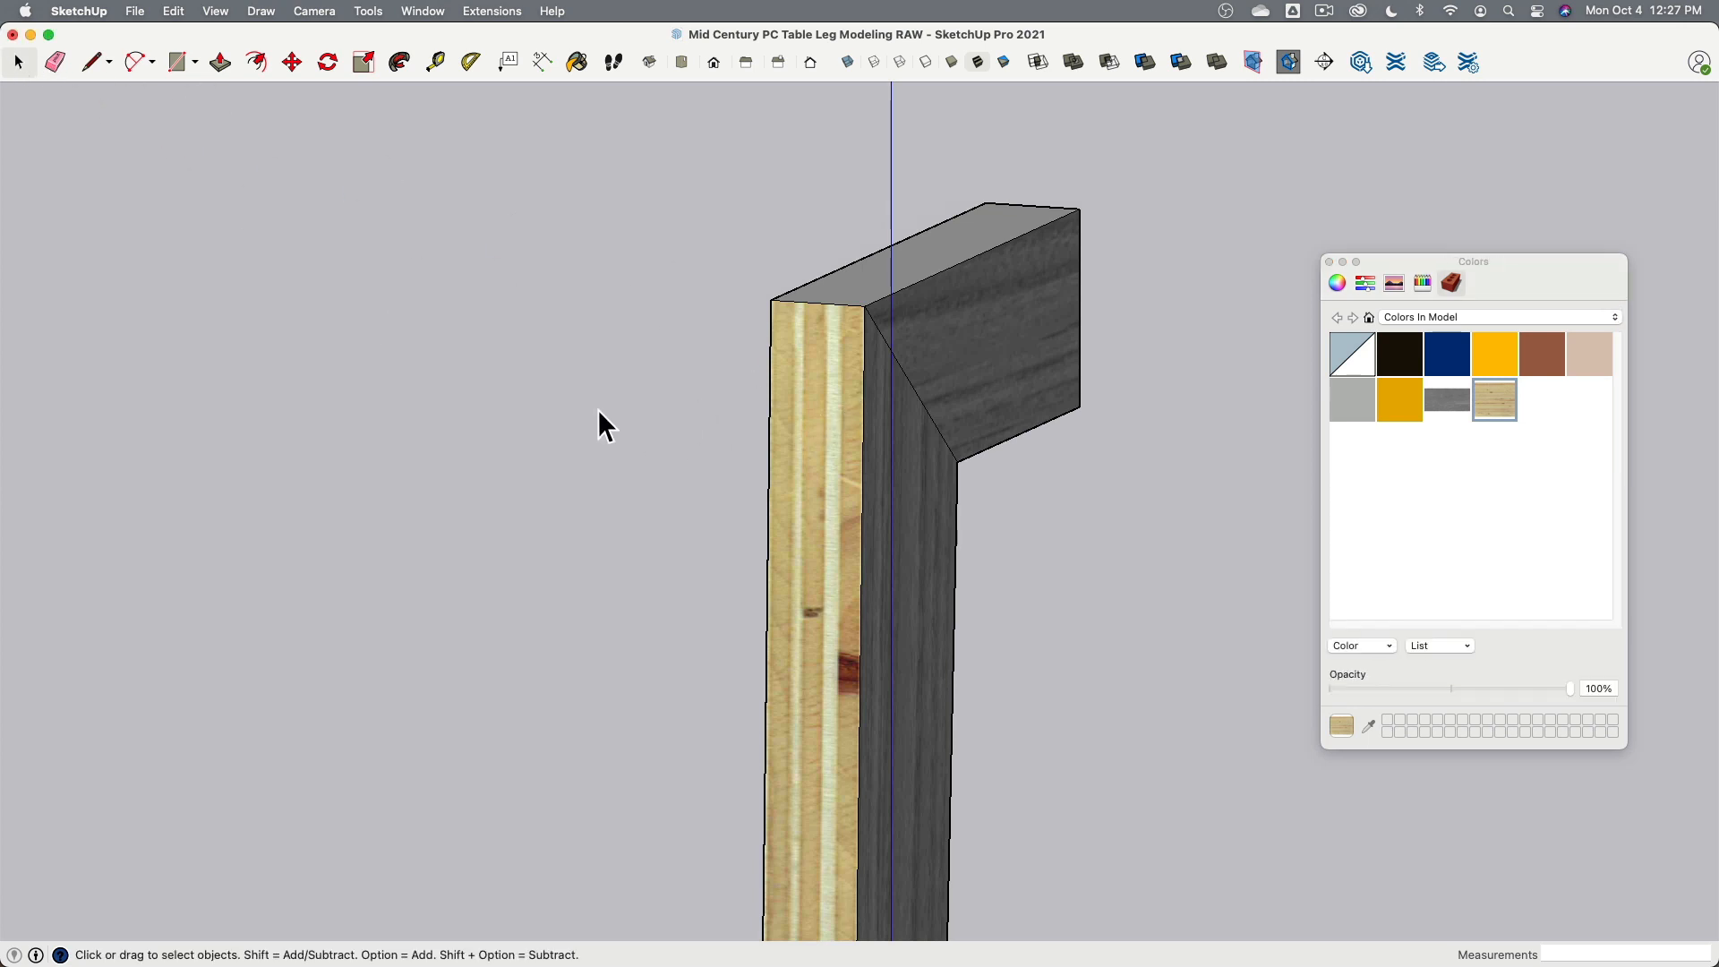
pyautogui.click(808, 407)
pyautogui.moveTo(1345, 365); pyautogui.dragTo(830, 392)
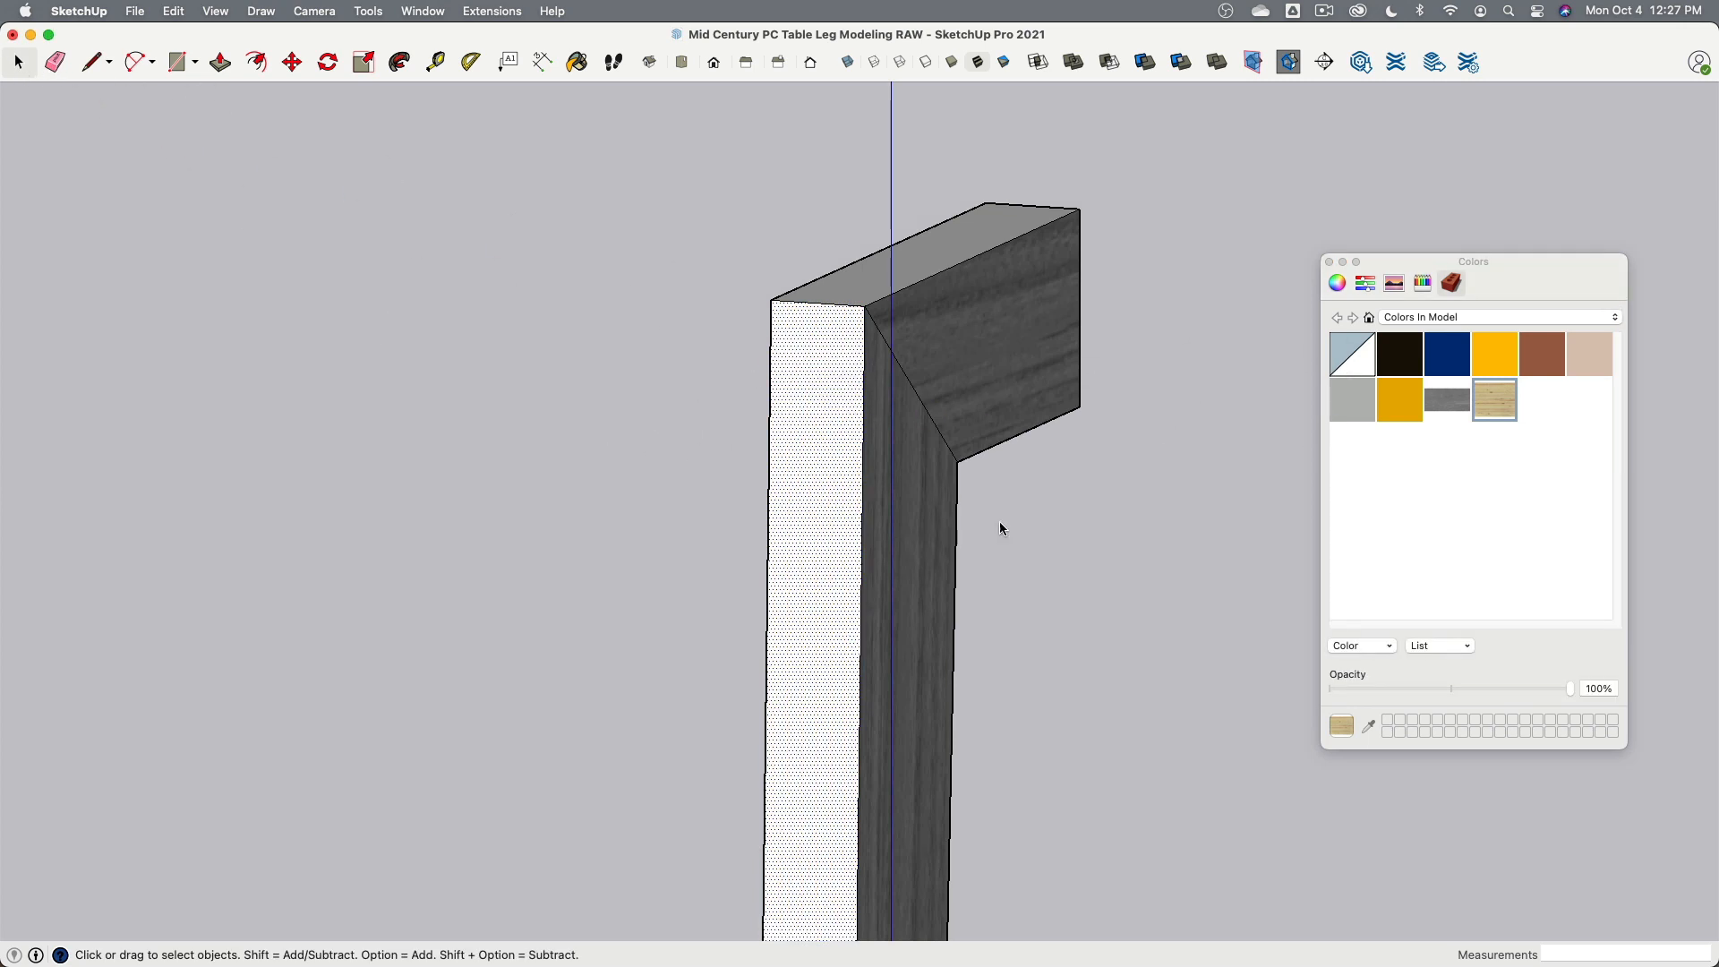
pyautogui.moveTo(1469, 405); pyautogui.dragTo(805, 429)
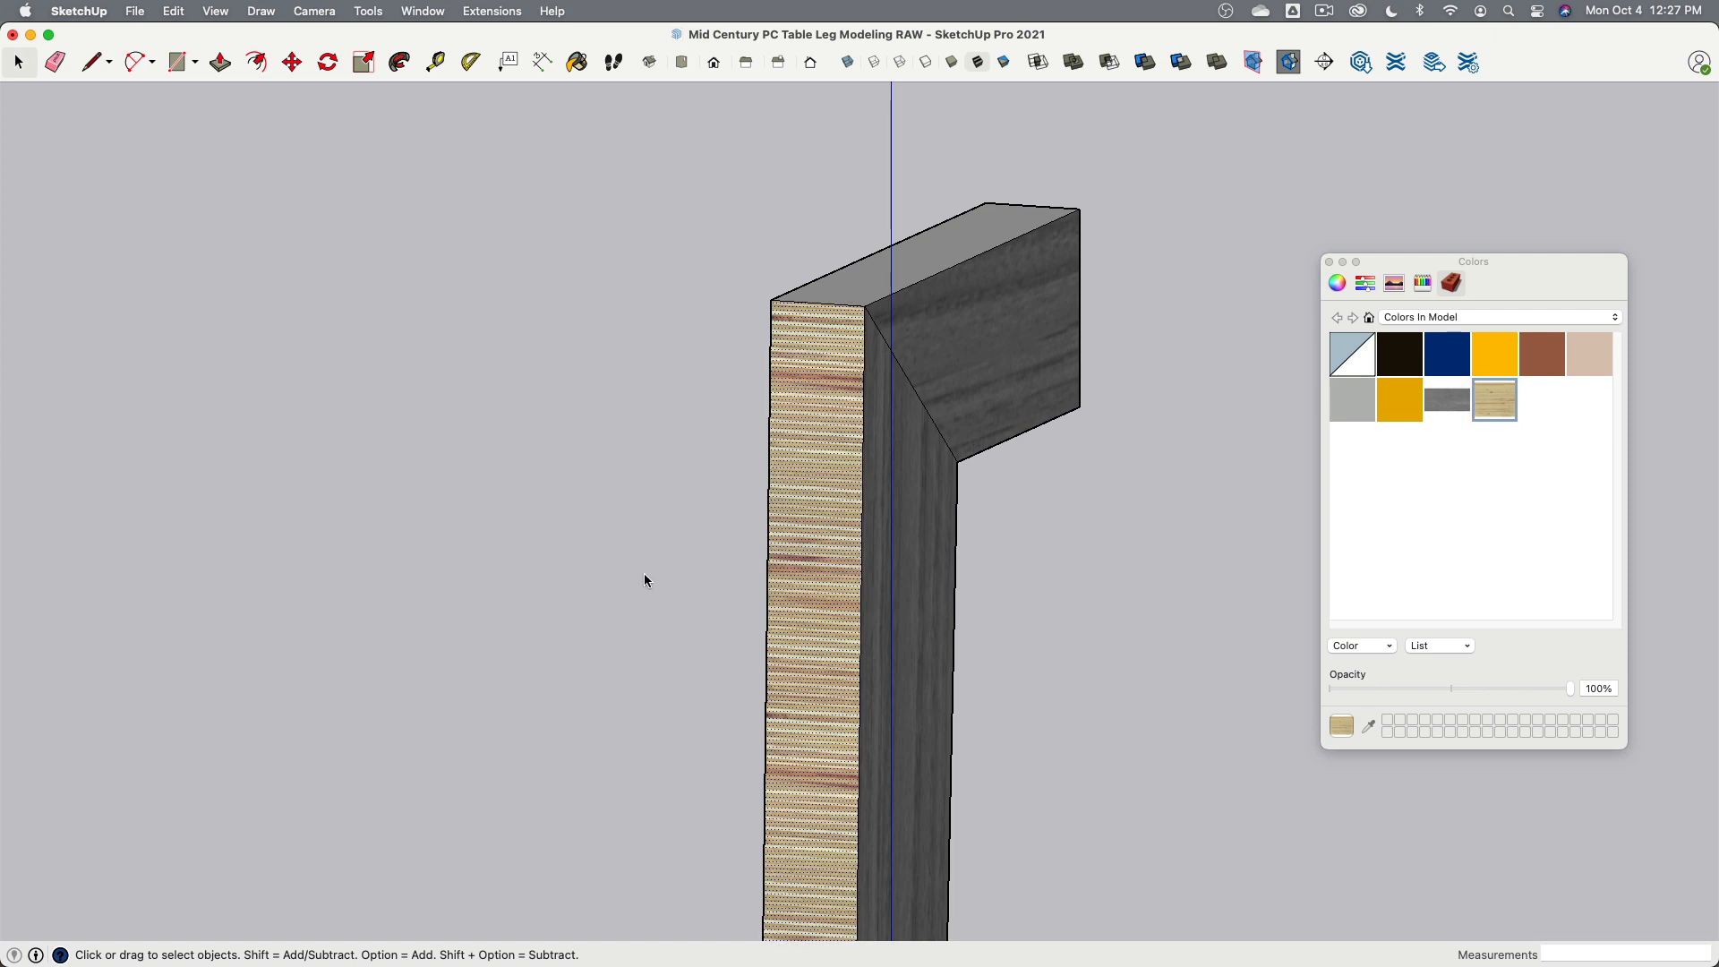
# - Position the plywood texture on that narrow face, pinning it at the top corner and rotating the layers to run vertically
pyautogui.rightClick(798, 376)
pyautogui.moveTo(887, 611)
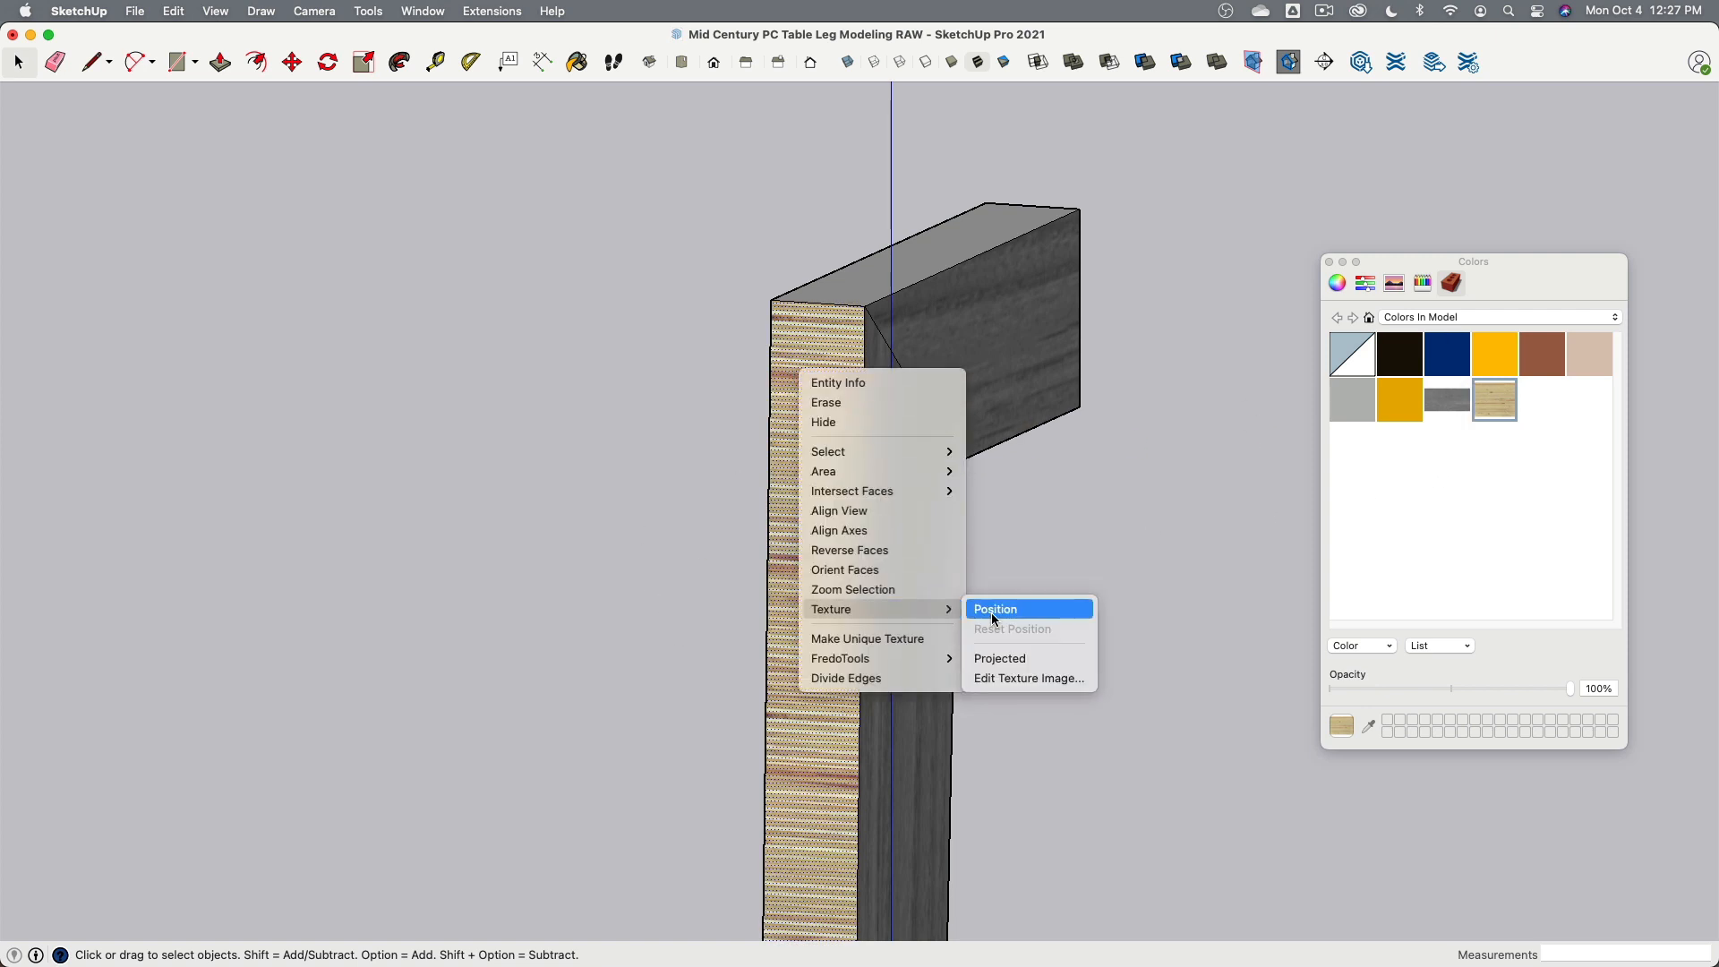
pyautogui.click(996, 609)
pyautogui.scroll(-3, 868, 385)
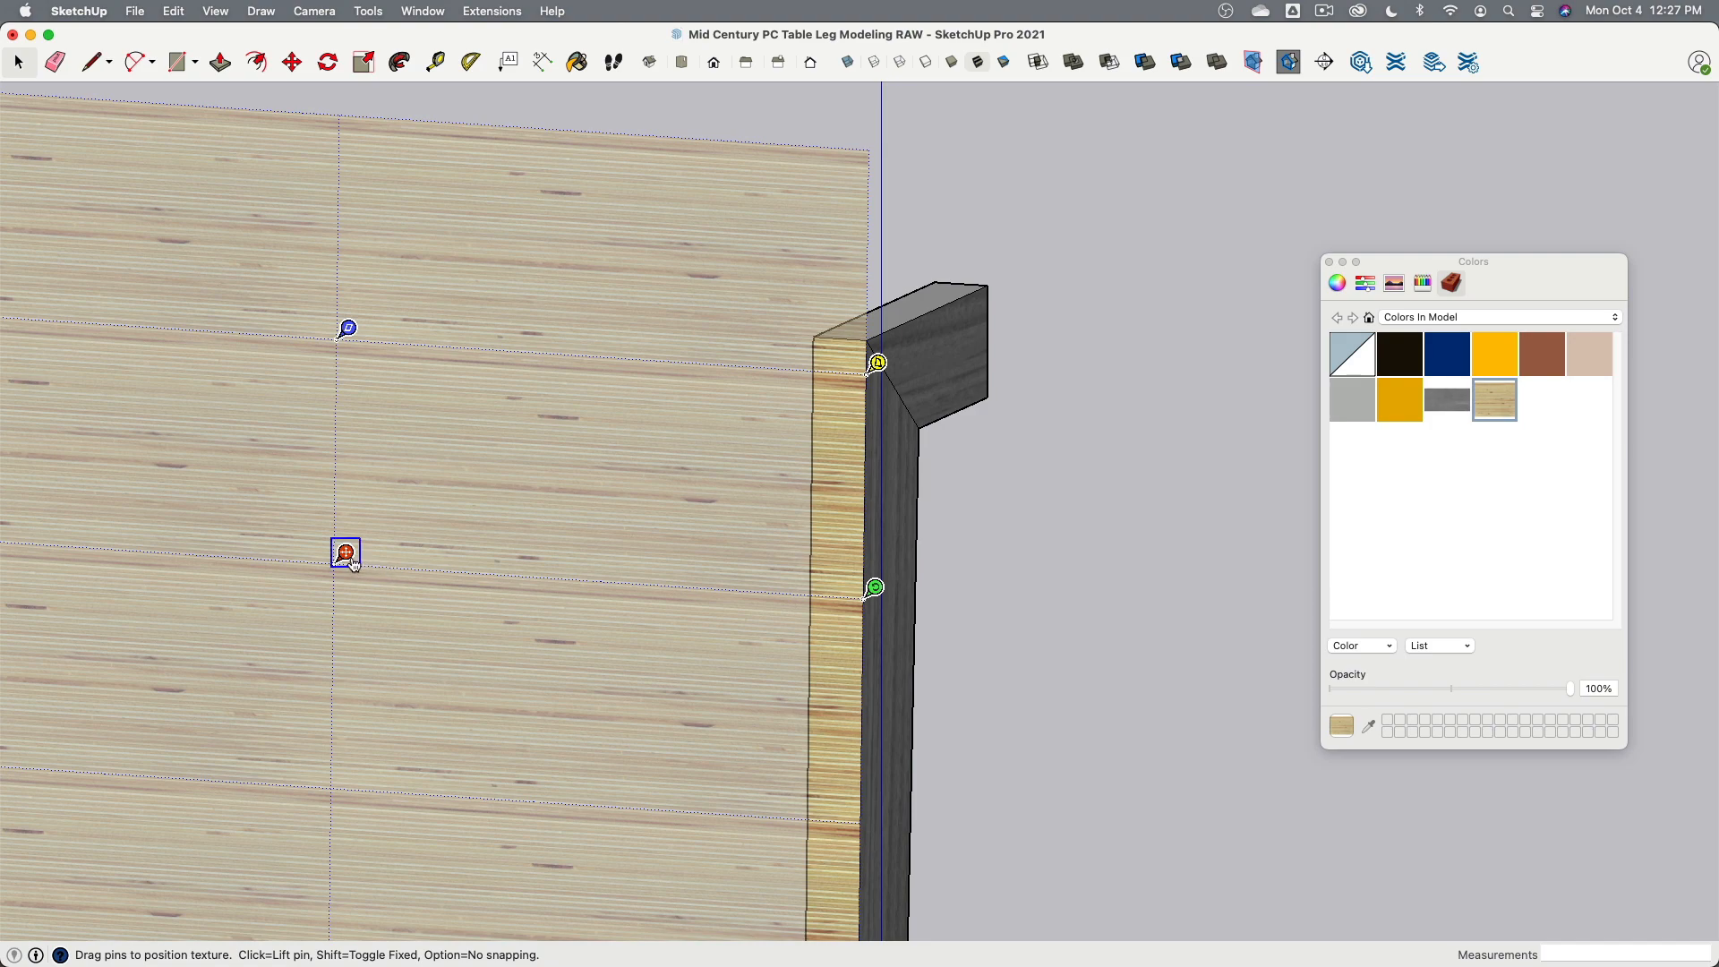
pyautogui.moveTo(348, 553); pyautogui.dragTo(825, 326)
pyautogui.click(1053, 377)
pyautogui.keyDown('shift'); pyautogui.moveTo(986, 389); pyautogui.dragTo(685, 374, button='middle'); pyautogui.keyUp('shift')
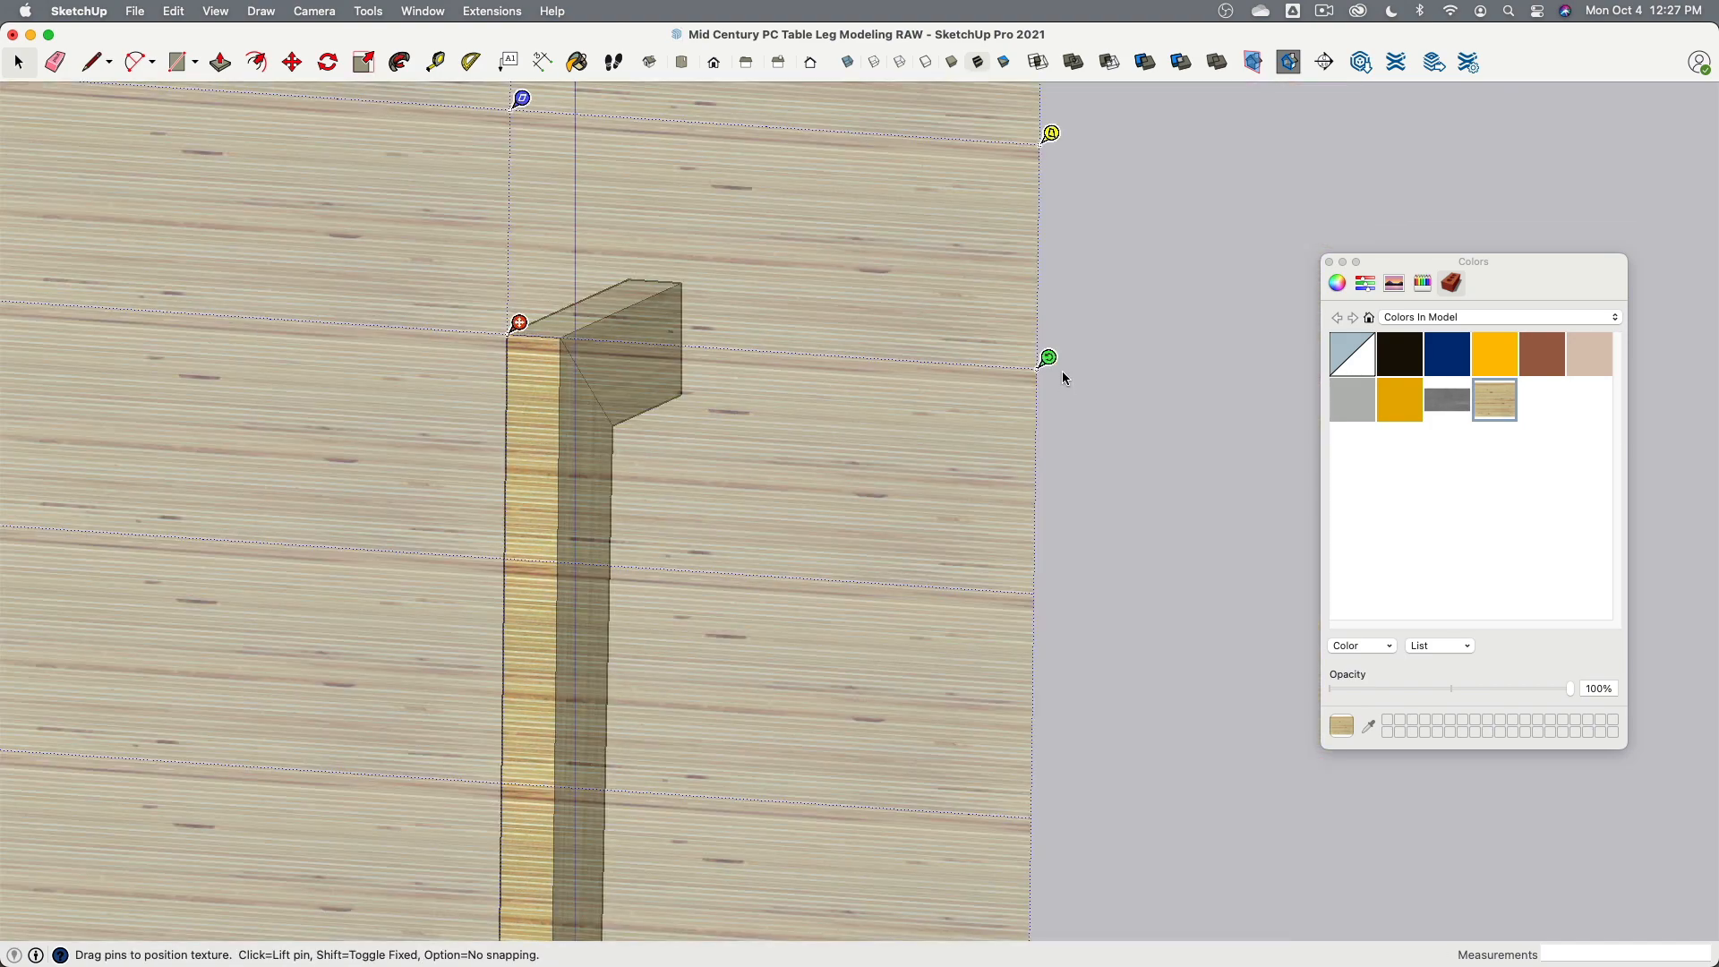
pyautogui.moveTo(1049, 360); pyautogui.dragTo(511, 884)
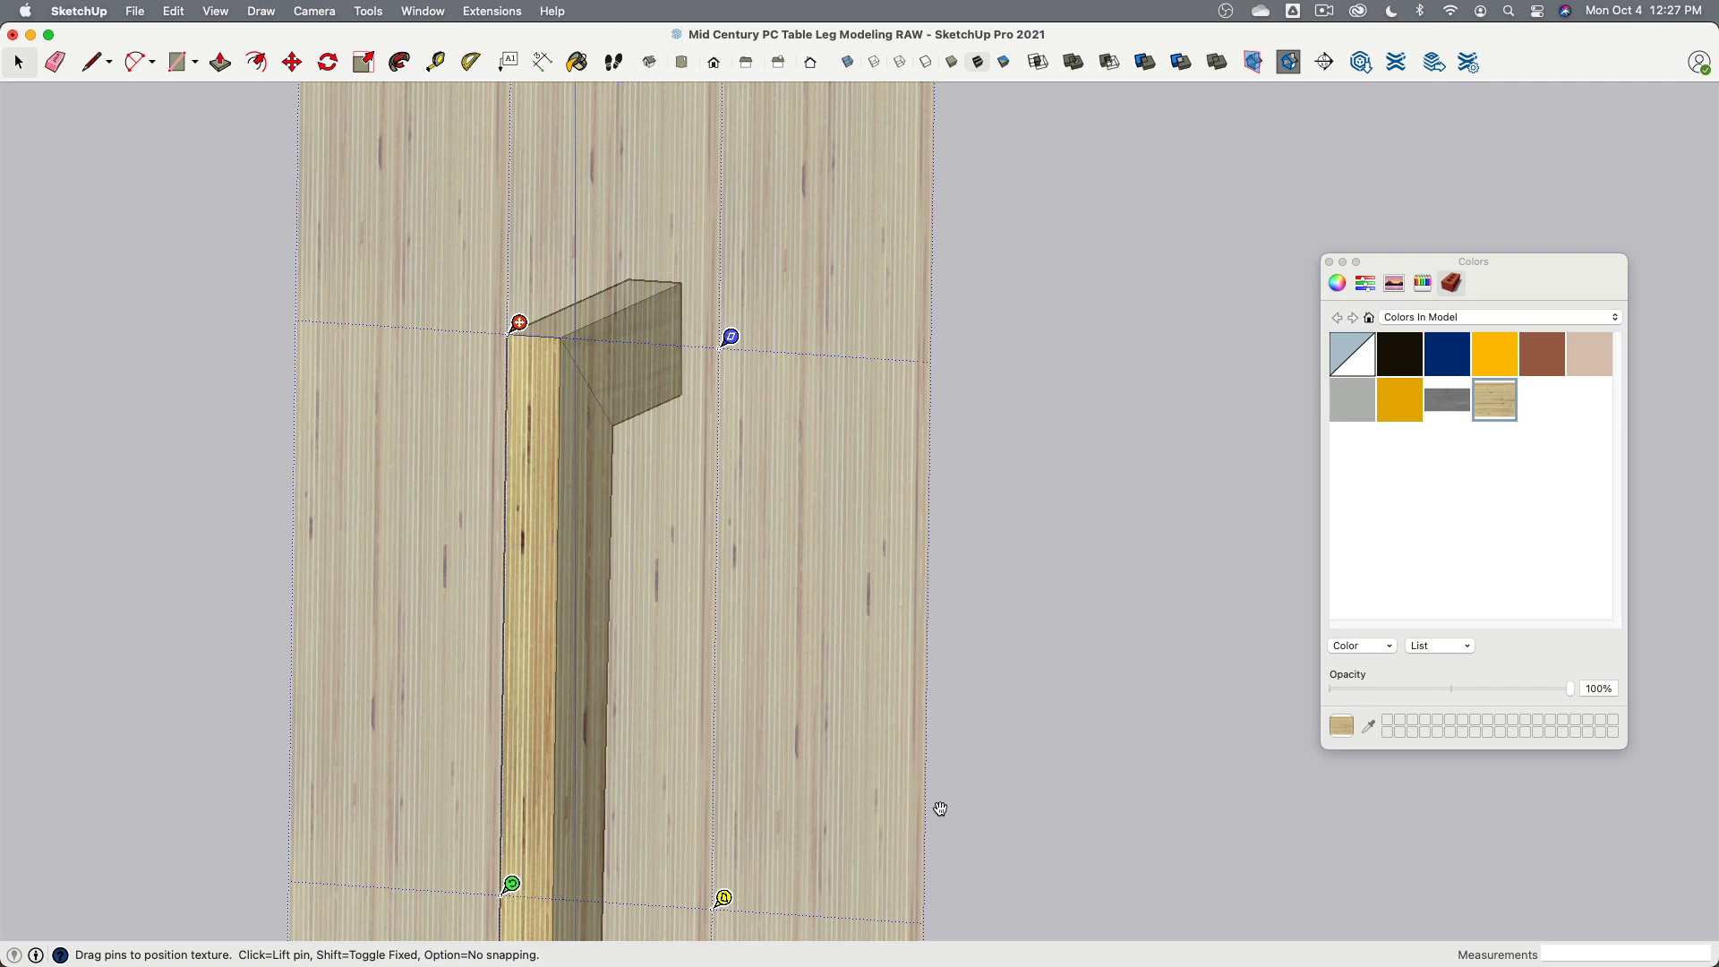
pyautogui.click(1018, 788)
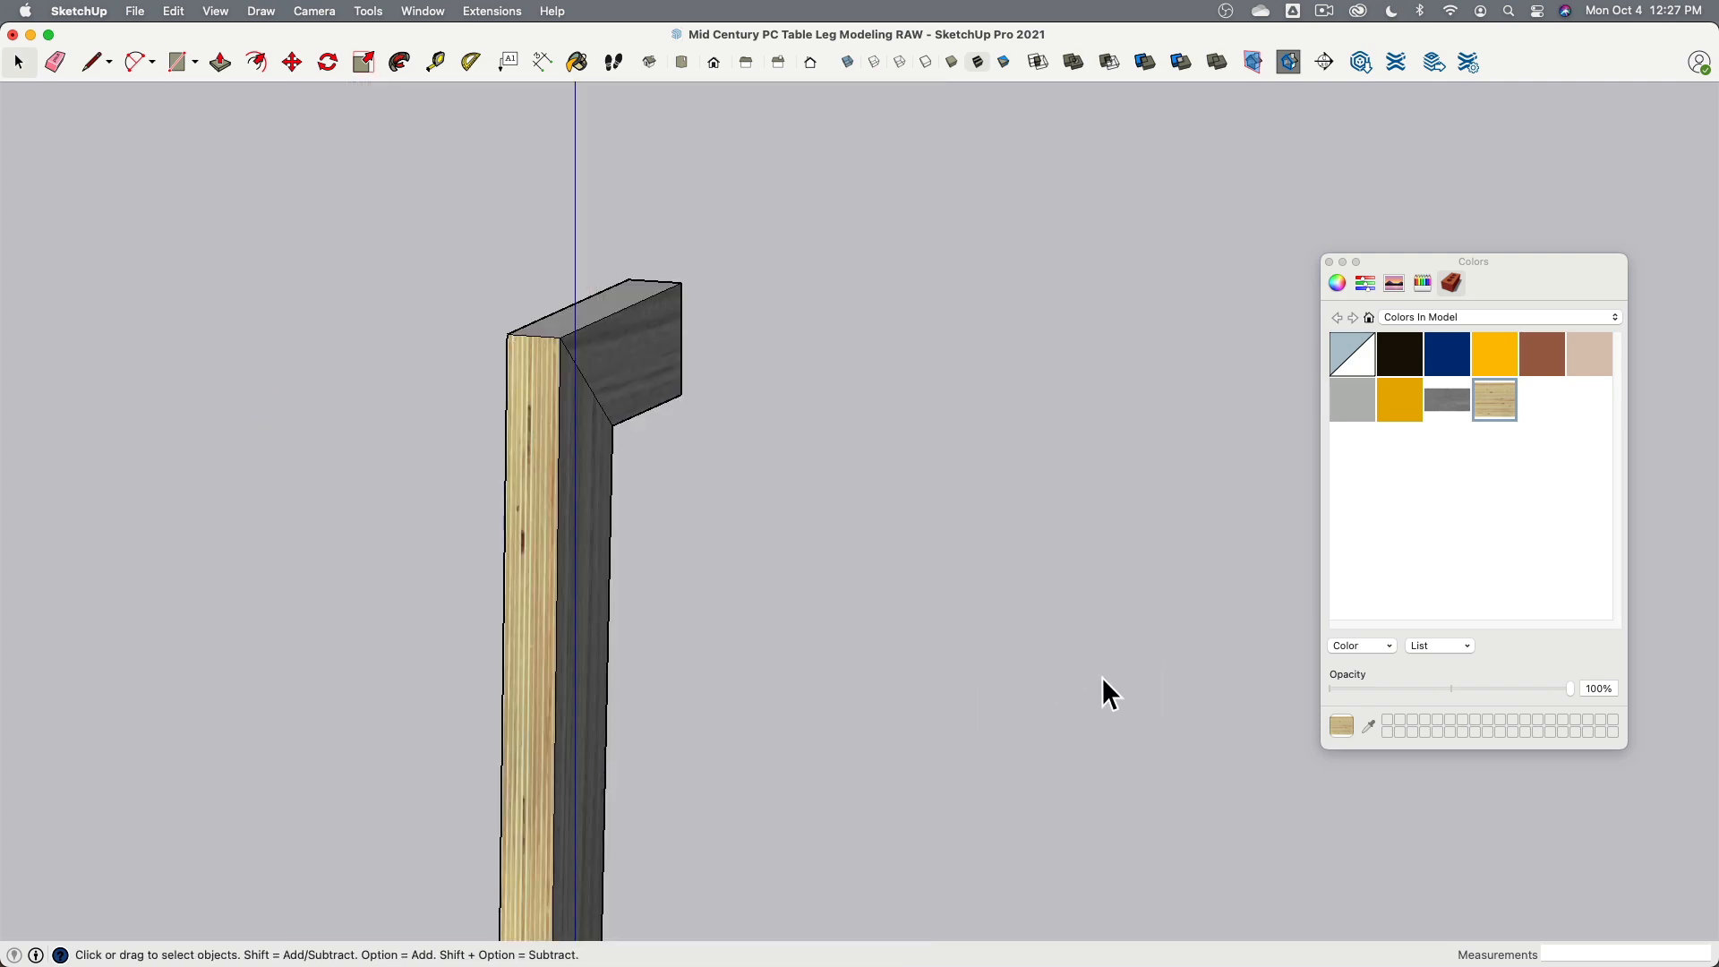
# - Edit the Plywood_Layers material and set its texture height to 5"
pyautogui.moveTo(1103, 680); pyautogui.dragTo(712, 464, button='middle')
pyautogui.scroll(5, 734, 475)
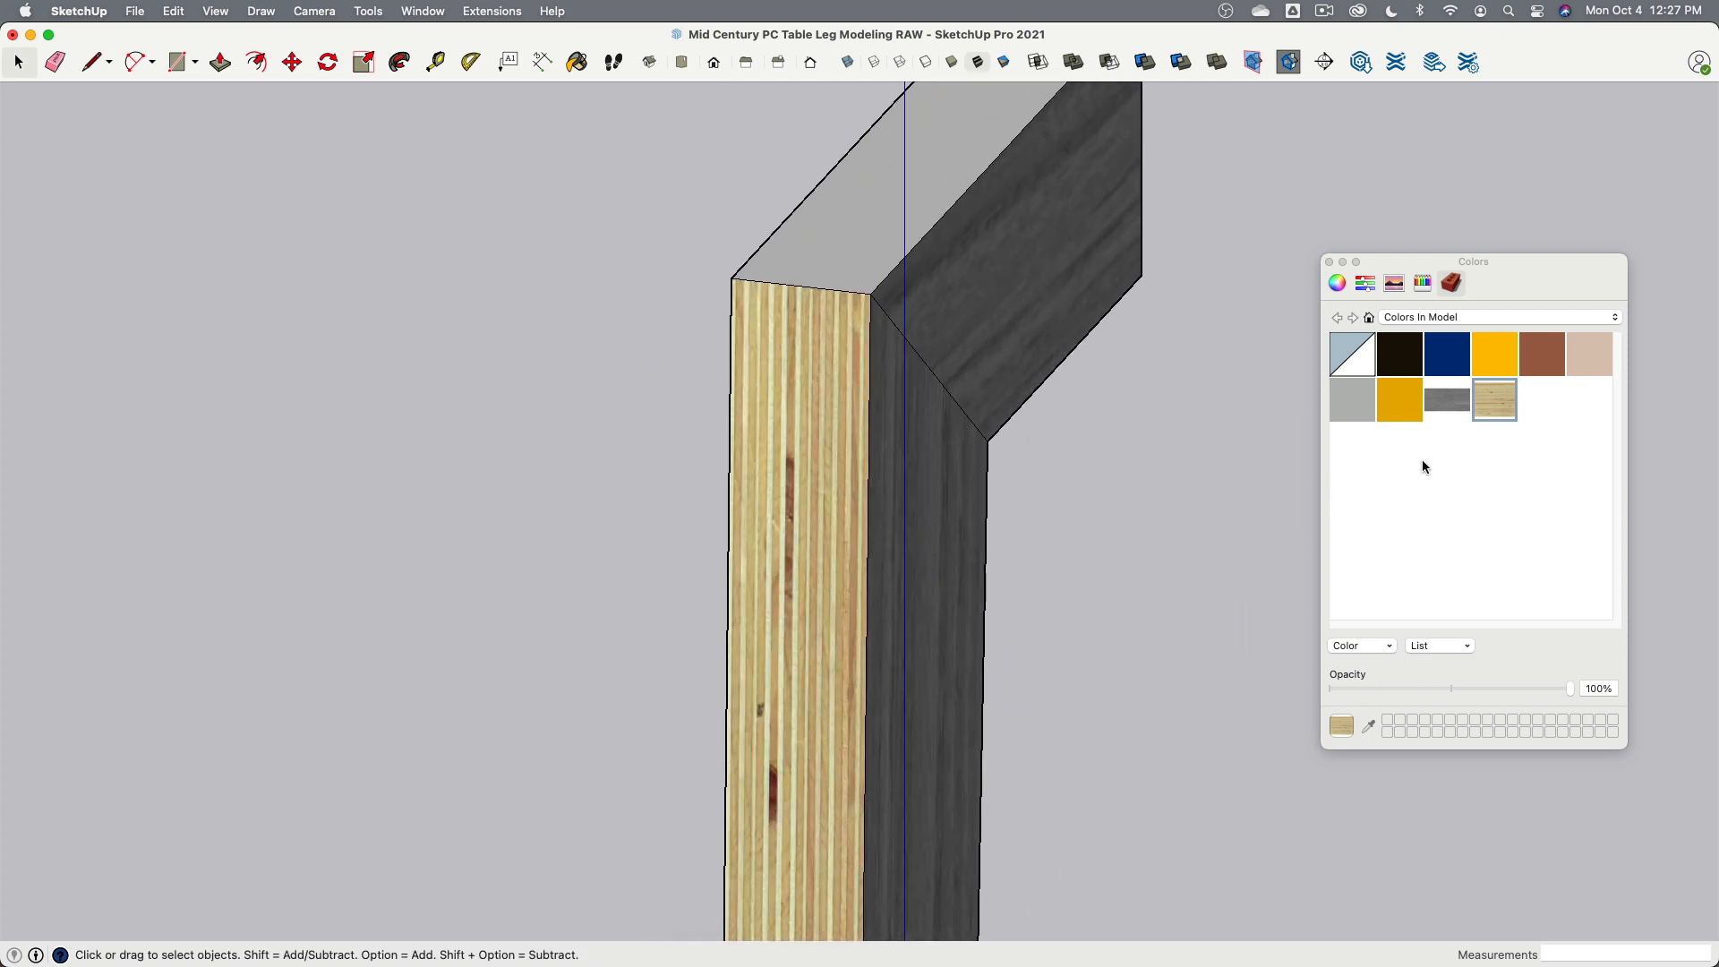
pyautogui.doubleClick(1481, 408)
pyautogui.click(1396, 671)
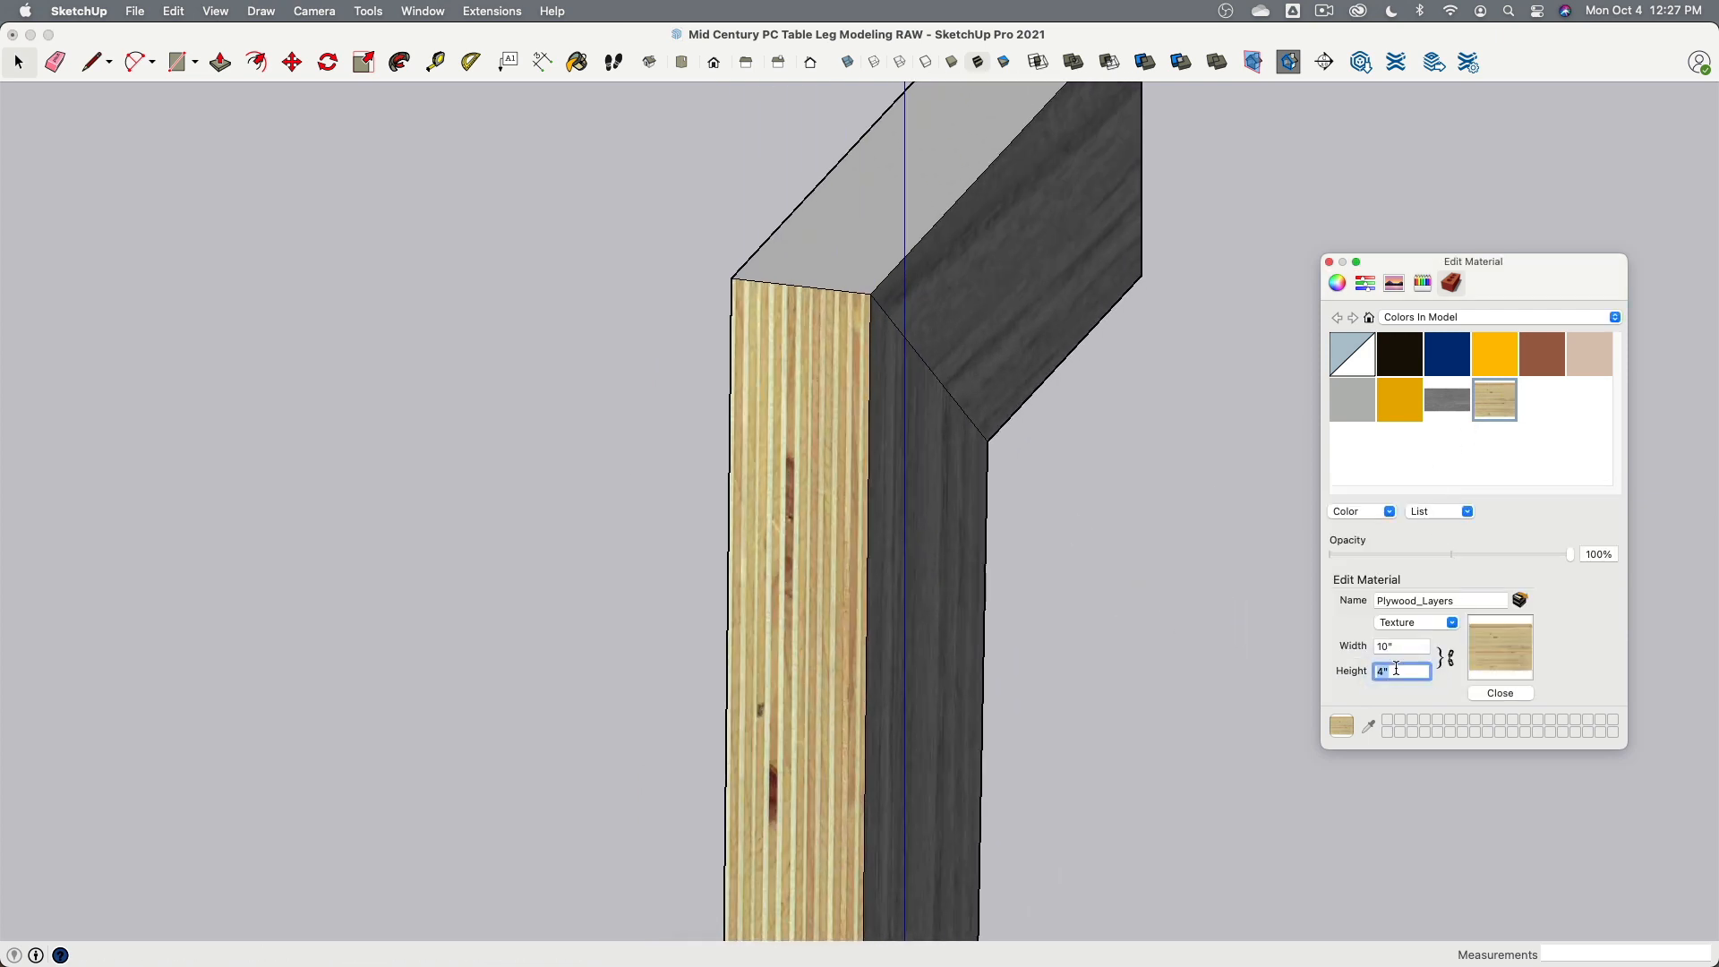
pyautogui.write('5"')
pyautogui.press('Return')
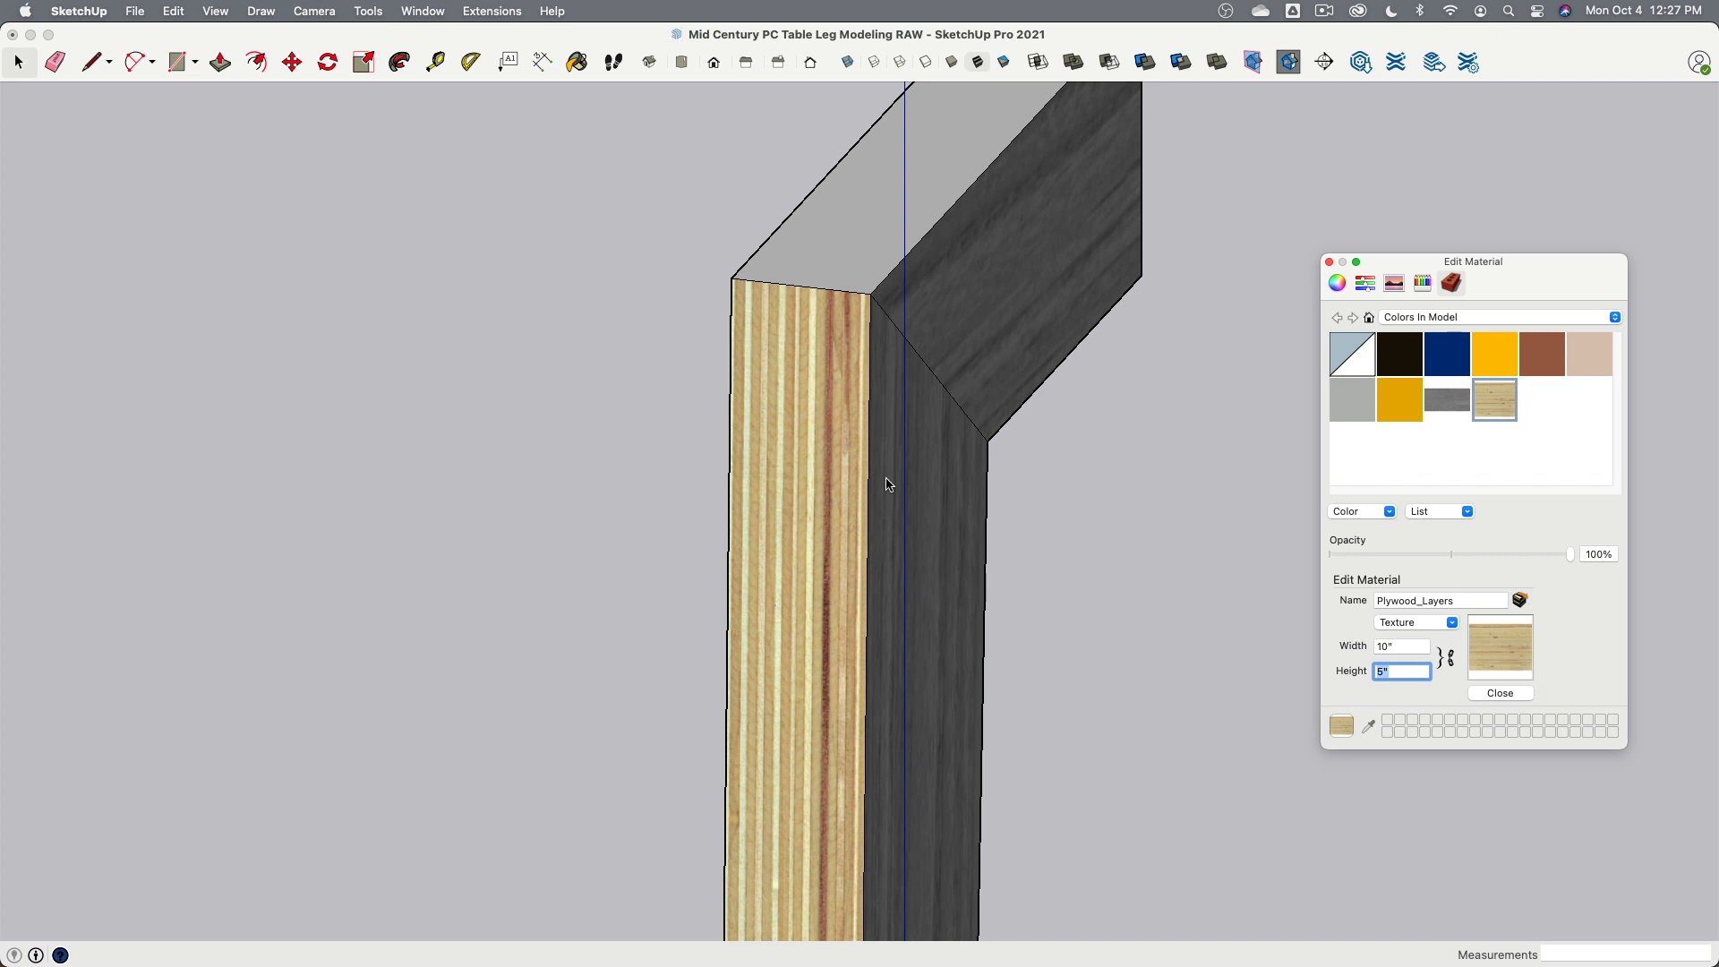
# - Position the plywood texture on the lower straight section of the narrow face, shifting its pin slightly to align the layers
pyautogui.moveTo(888, 484); pyautogui.dragTo(850, 504, button='middle')
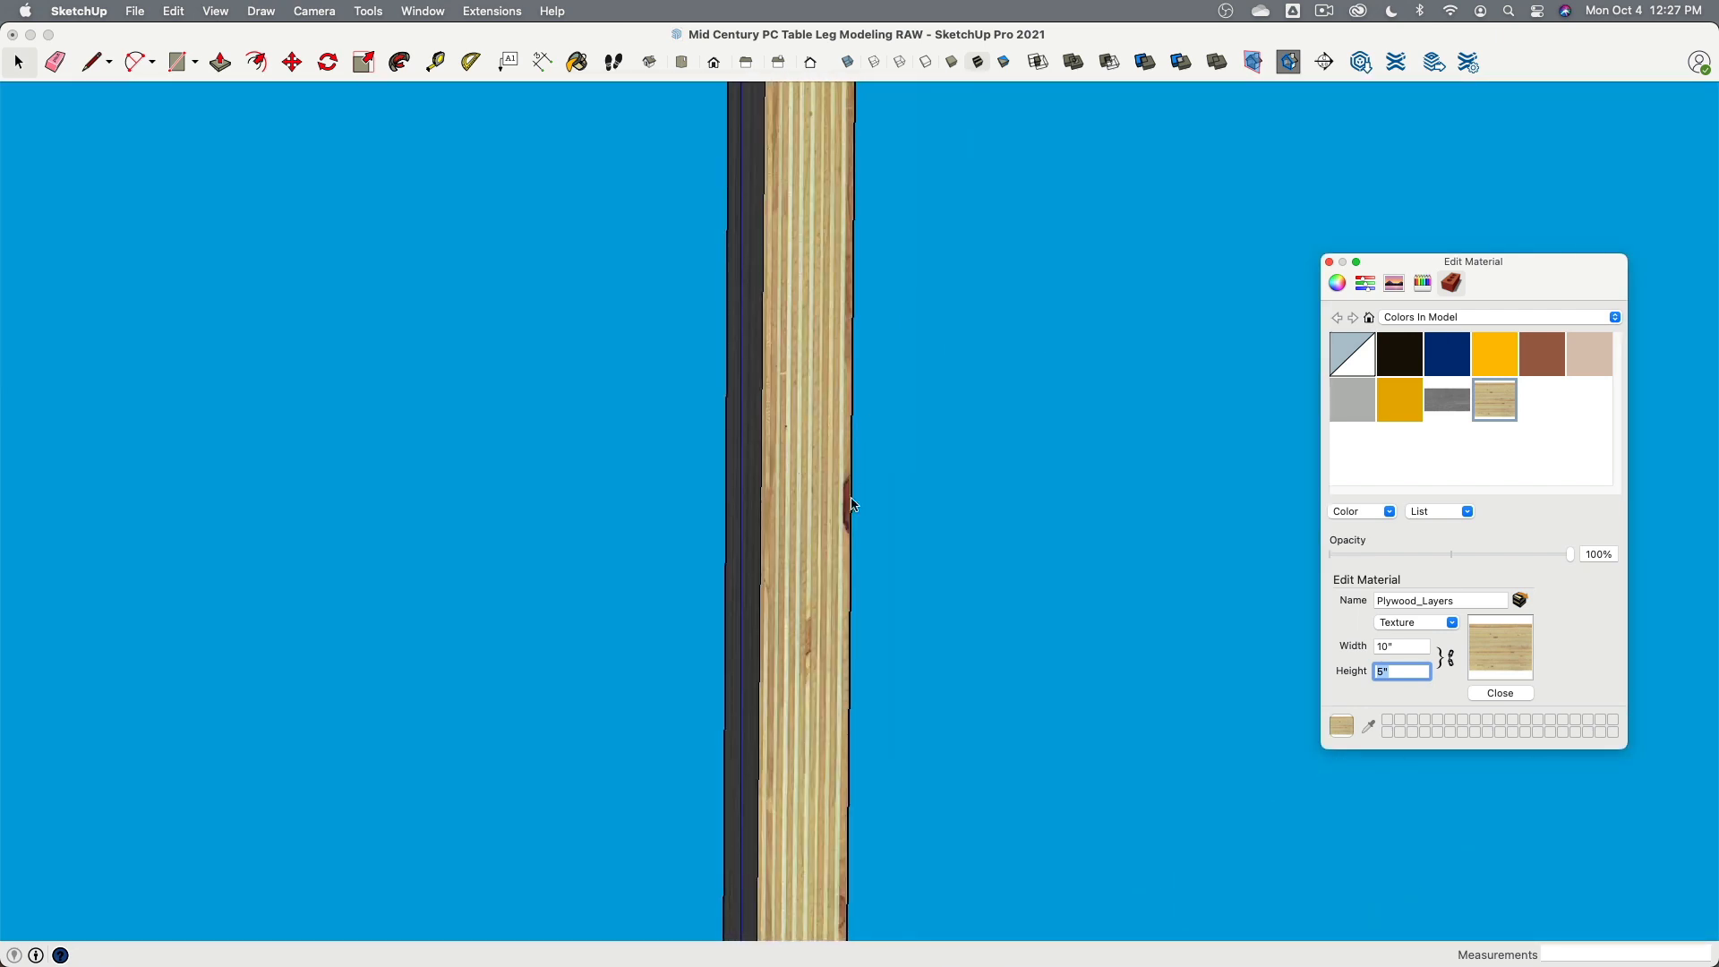
pyautogui.click(817, 399)
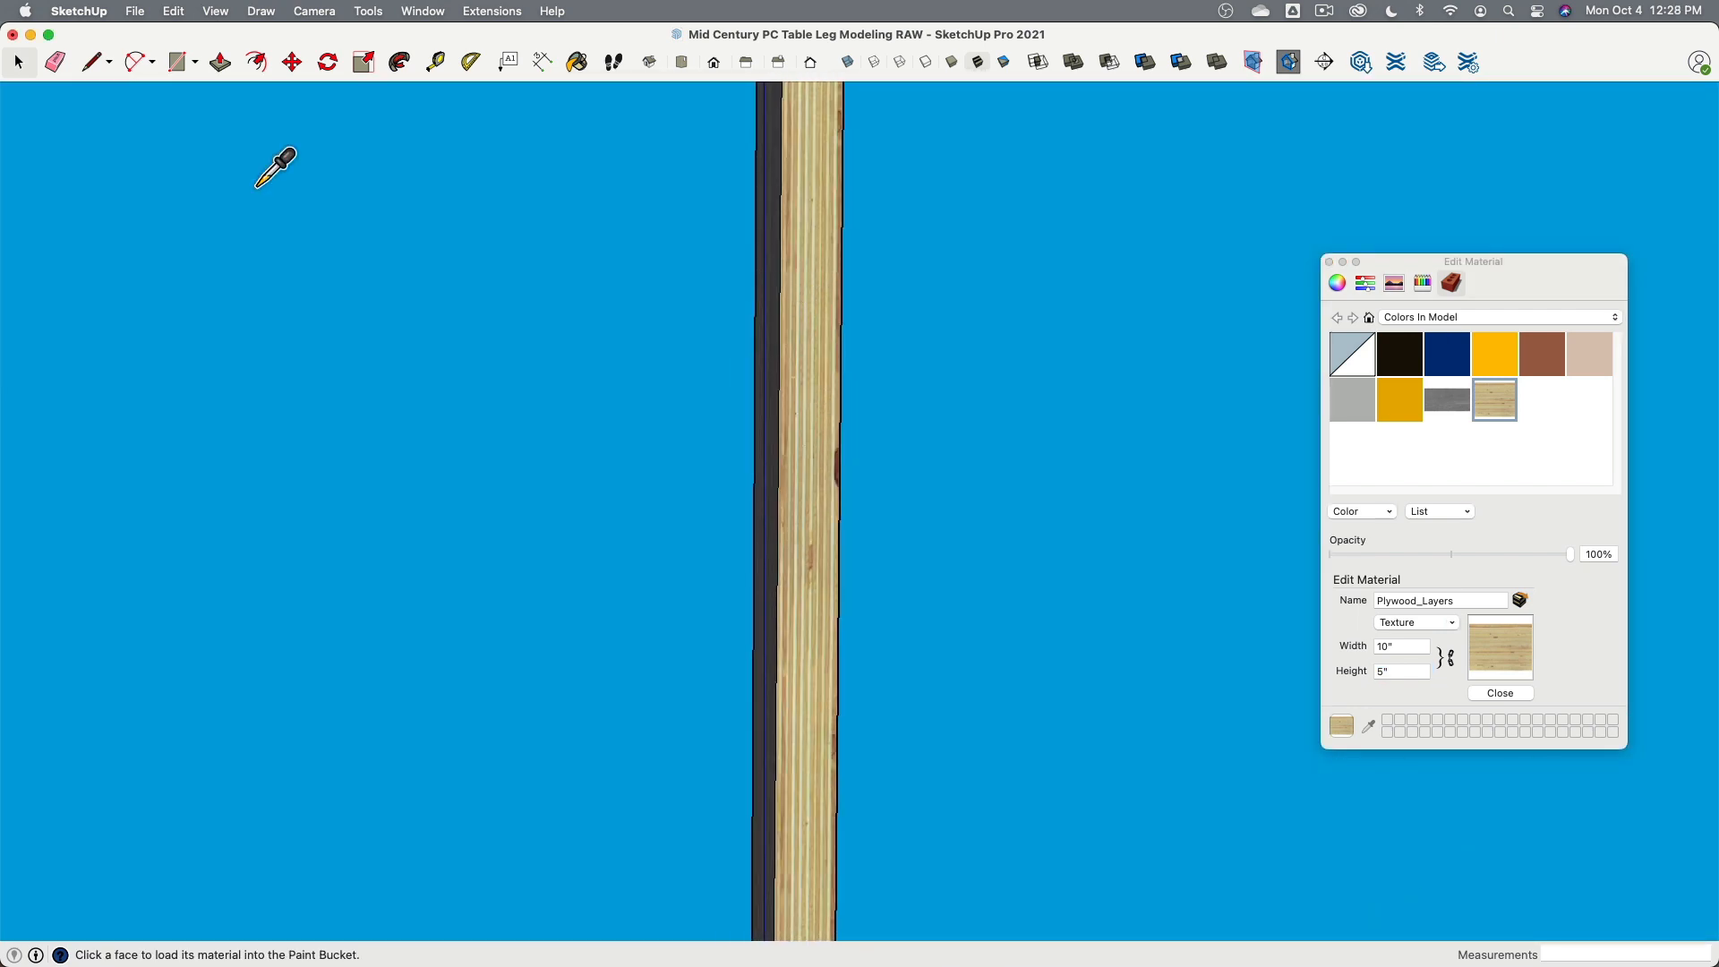
pyautogui.click(17, 61)
pyautogui.moveTo(439, 233); pyautogui.dragTo(526, 406, button='middle')
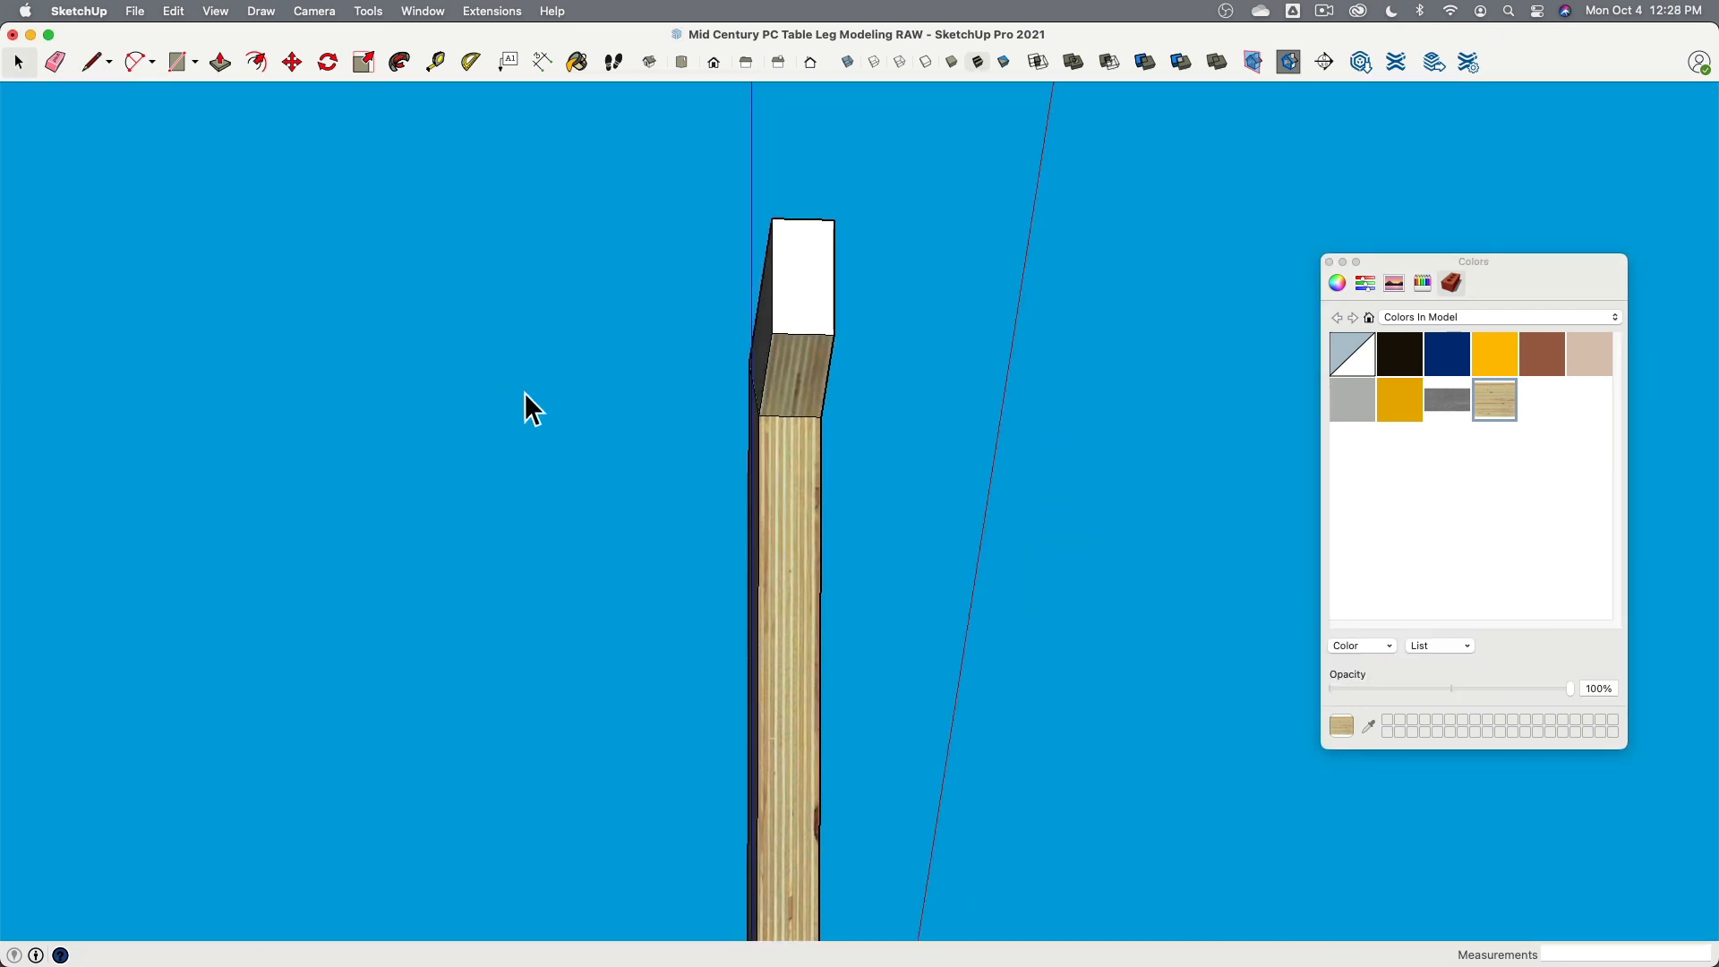
pyautogui.rightClick(784, 457)
pyautogui.moveTo(846, 689)
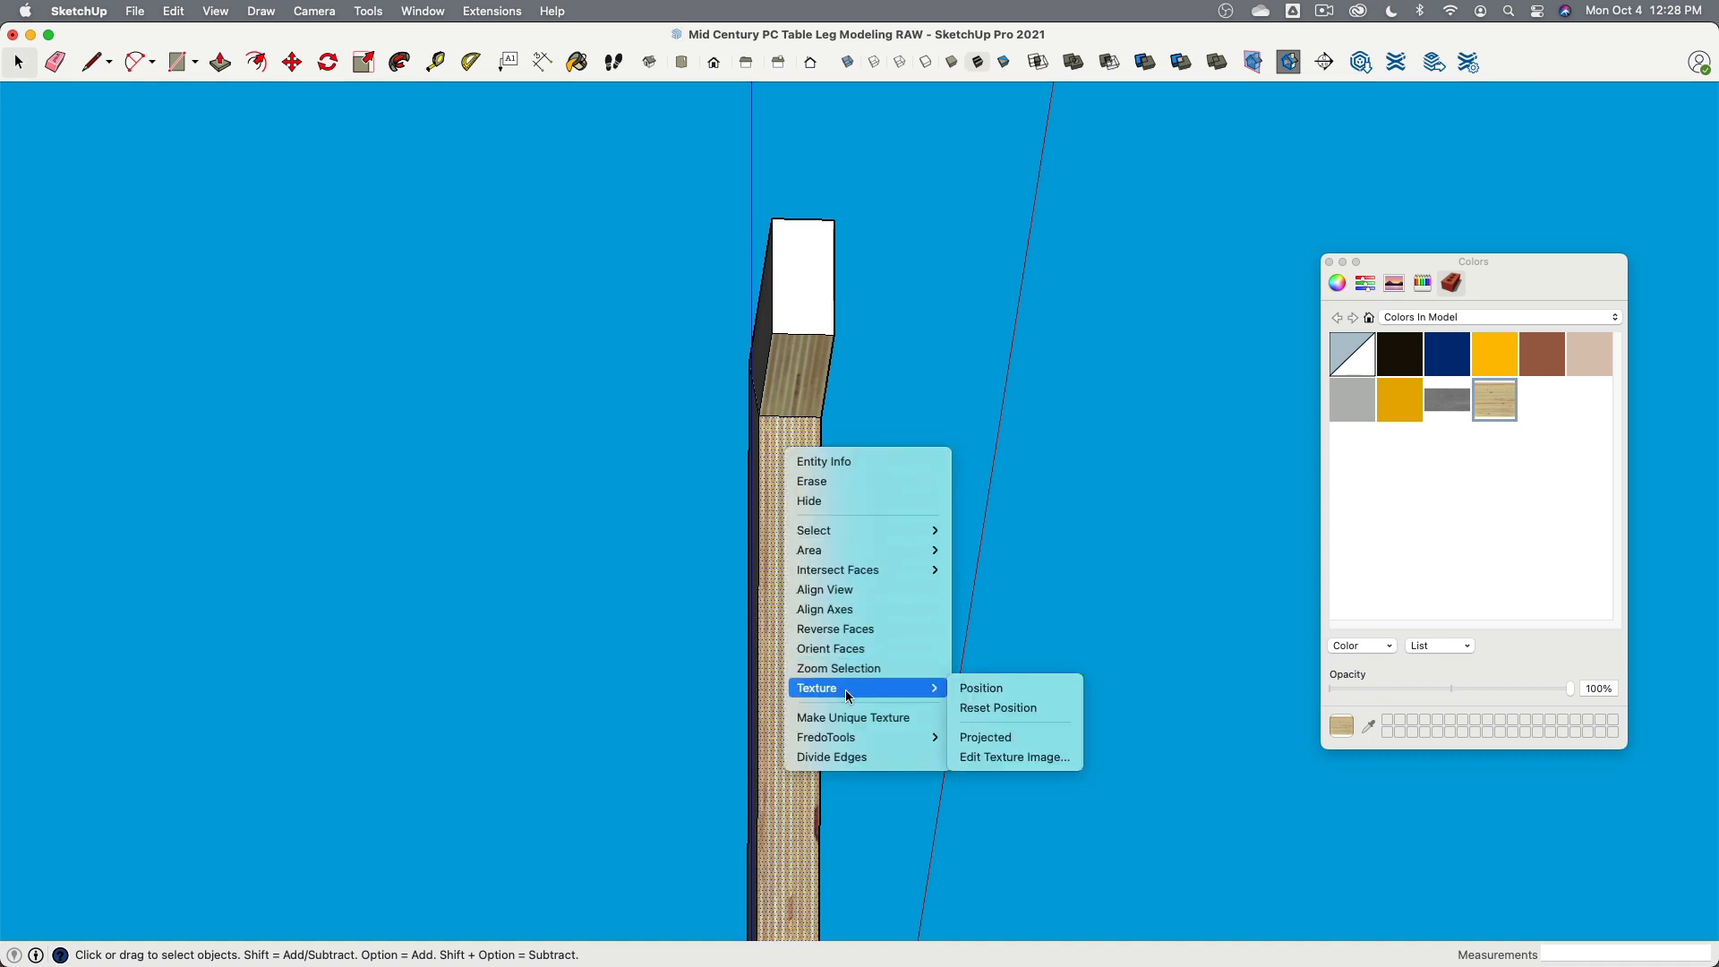
pyautogui.click(1013, 689)
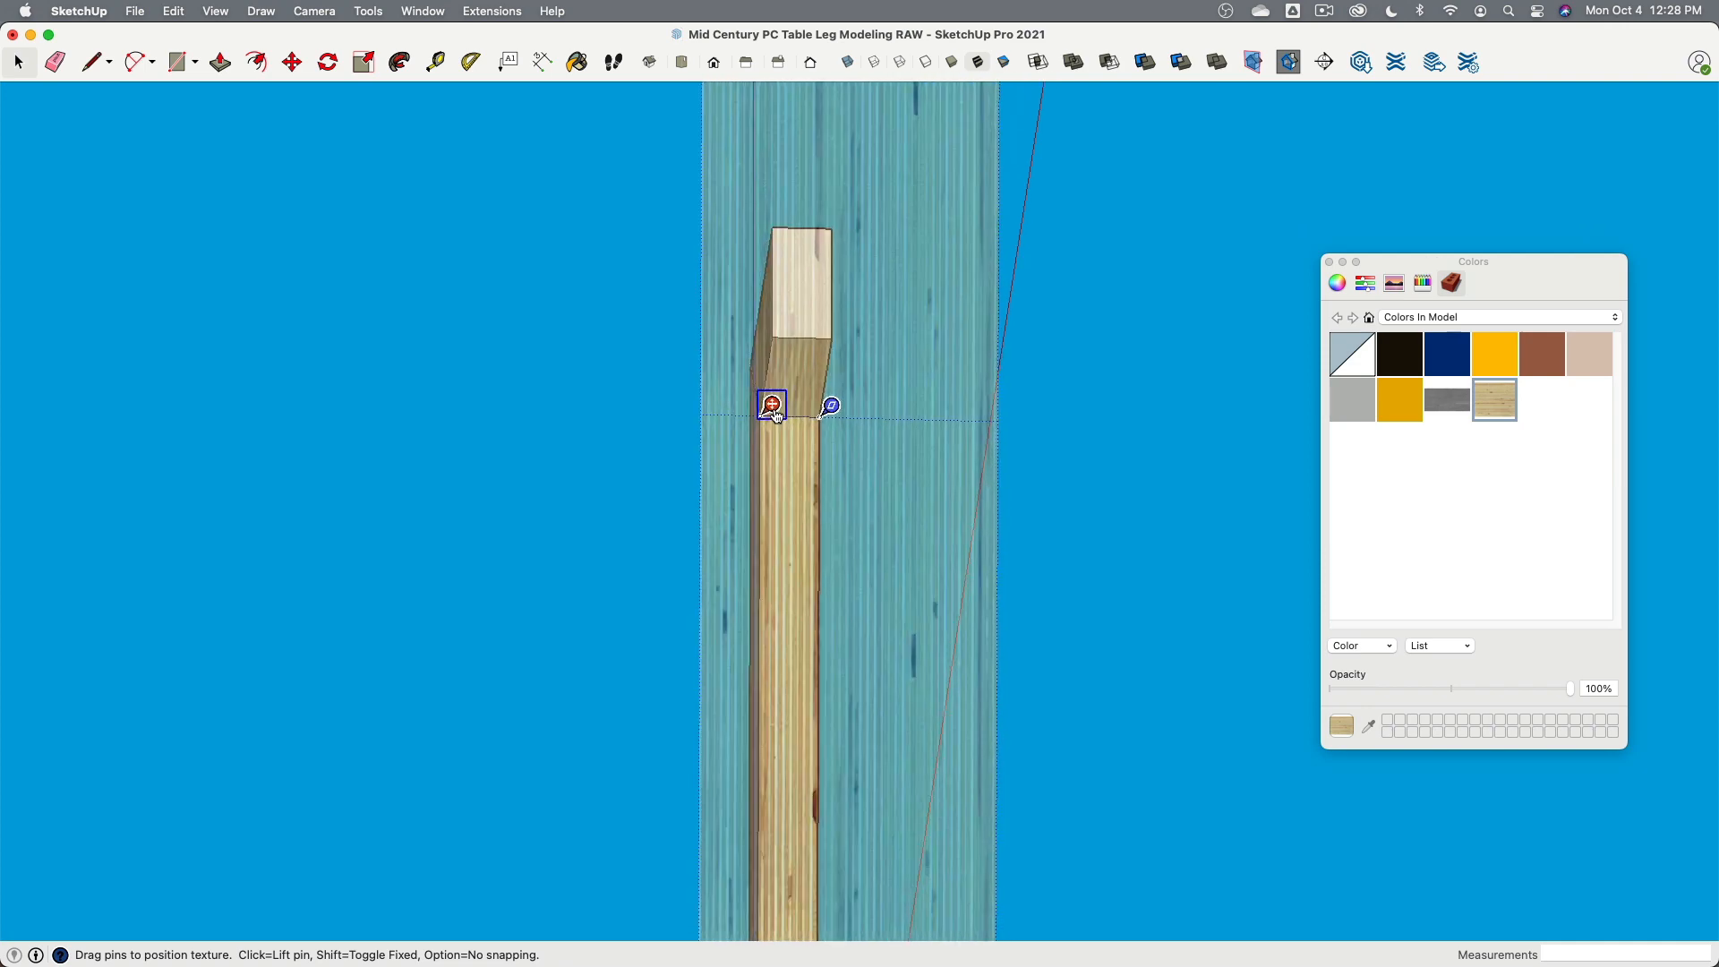
pyautogui.scroll(3, 776, 414)
pyautogui.moveTo(750, 416); pyautogui.dragTo(783, 416)
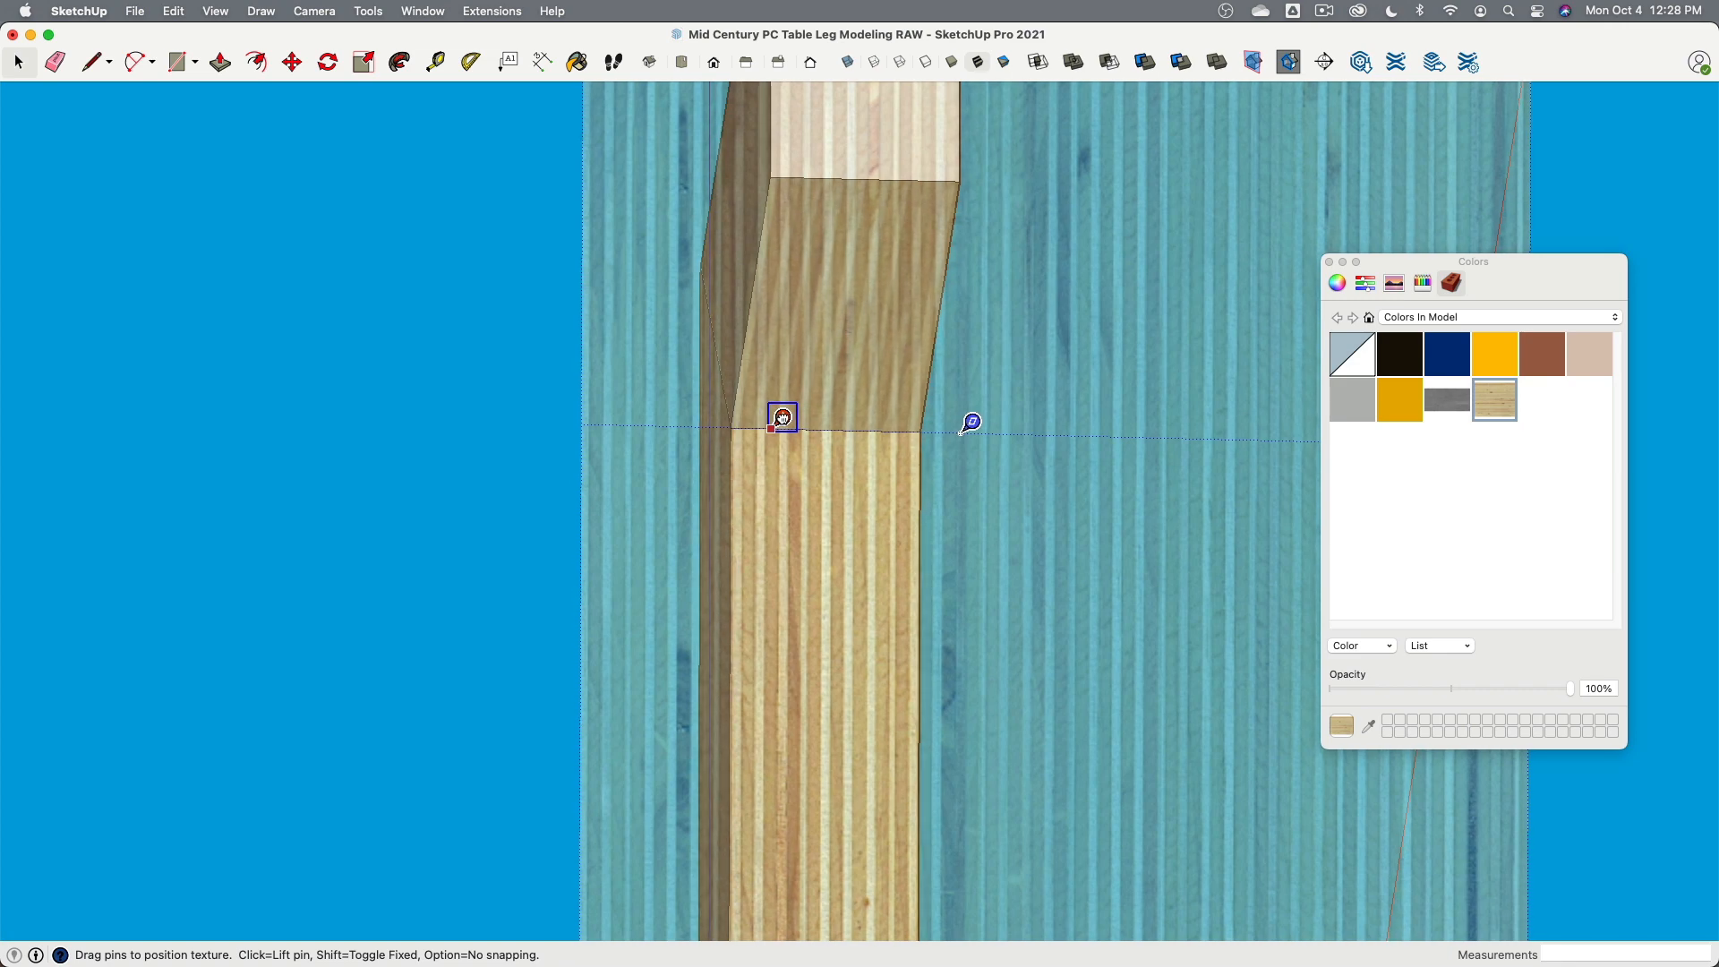
pyautogui.click(449, 474)
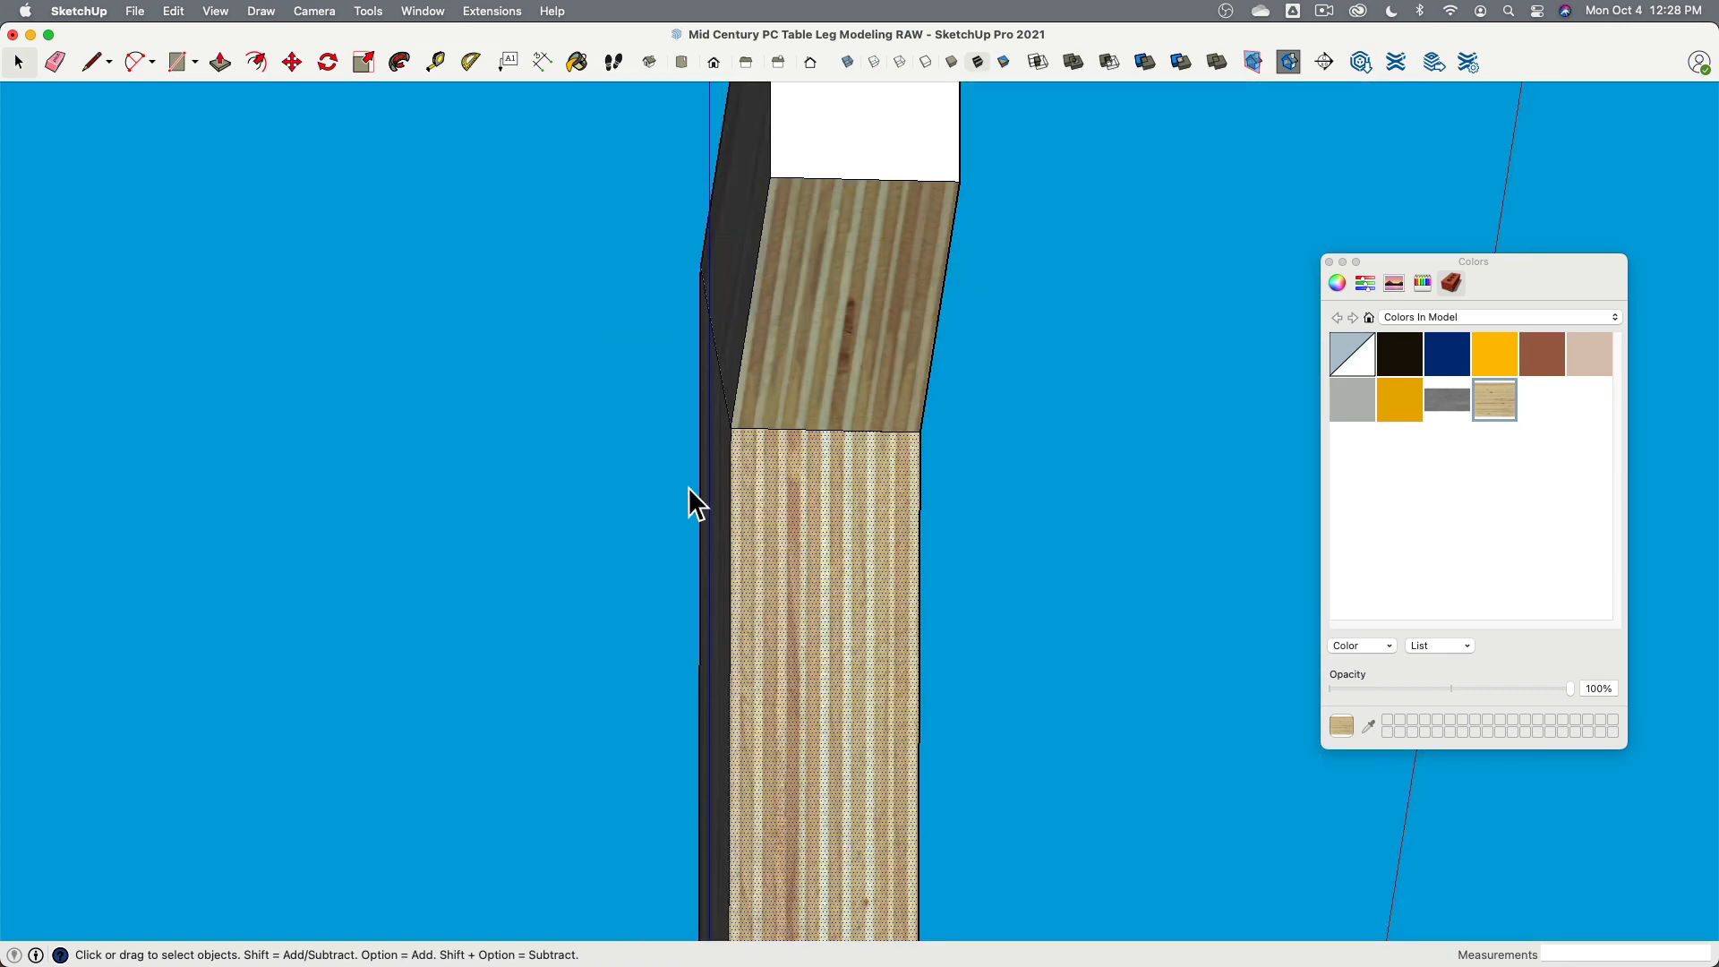
# - Position the plywood texture on the mitred upper section of the narrow face, moving its pin to line up the layers
pyautogui.rightClick(793, 379)
pyautogui.moveTo(854, 607)
pyautogui.click(1023, 607)
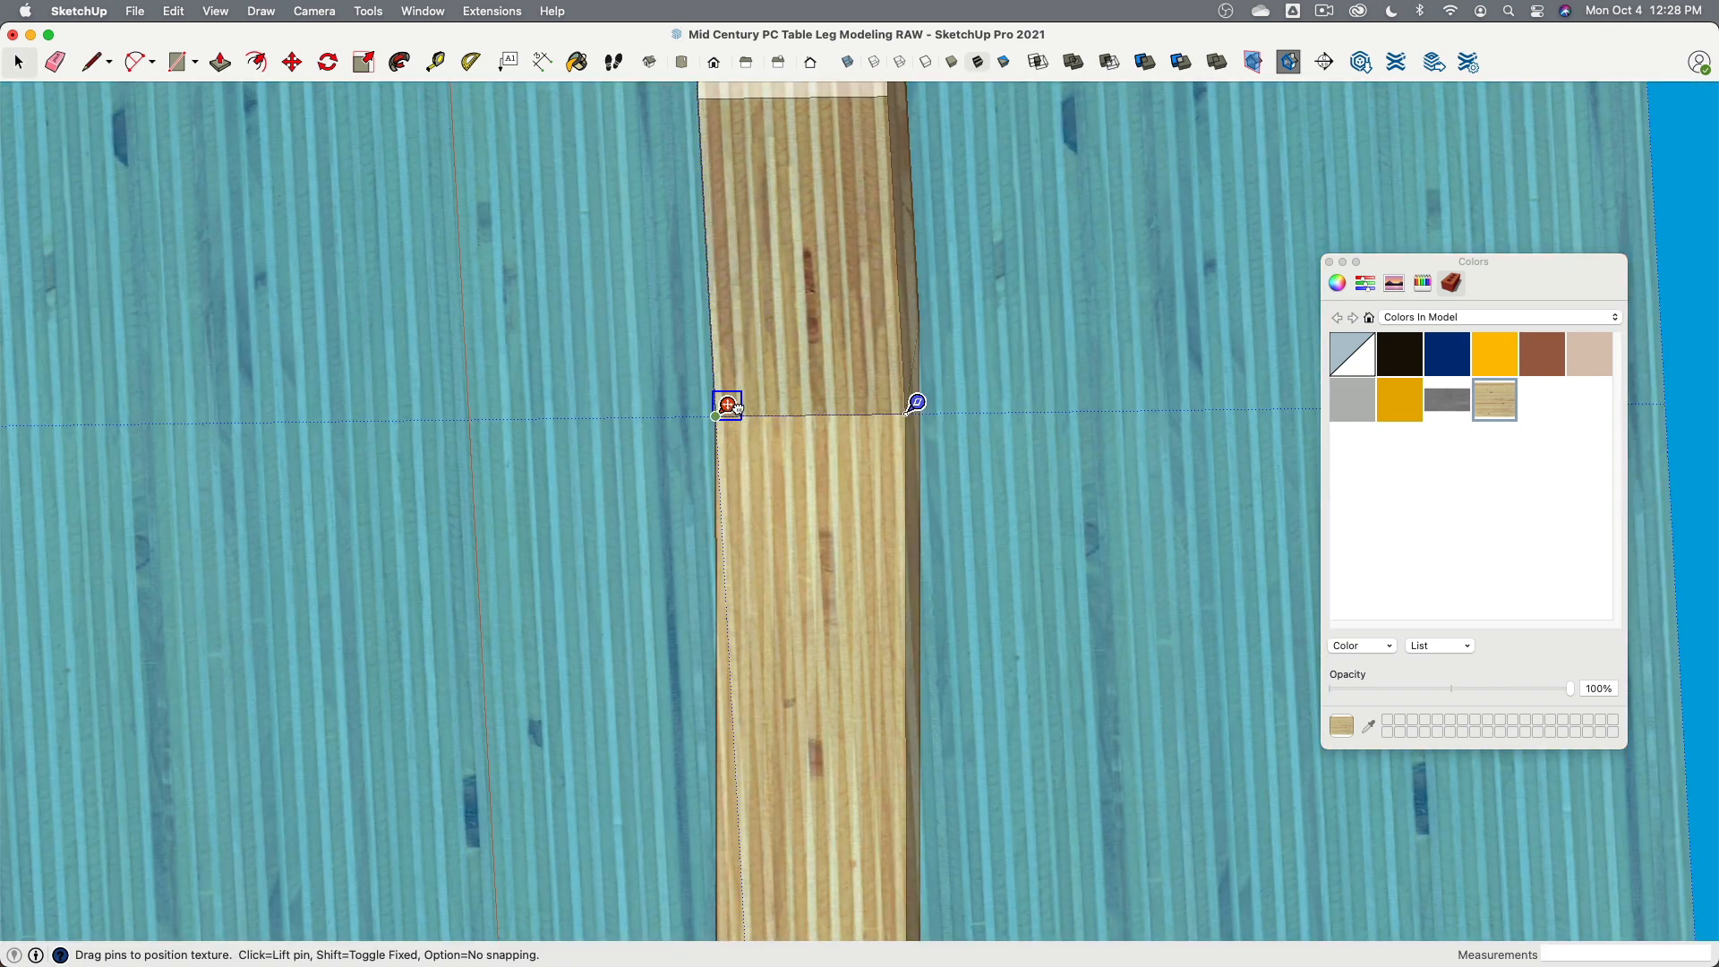
pyautogui.moveTo(736, 408); pyautogui.dragTo(825, 413)
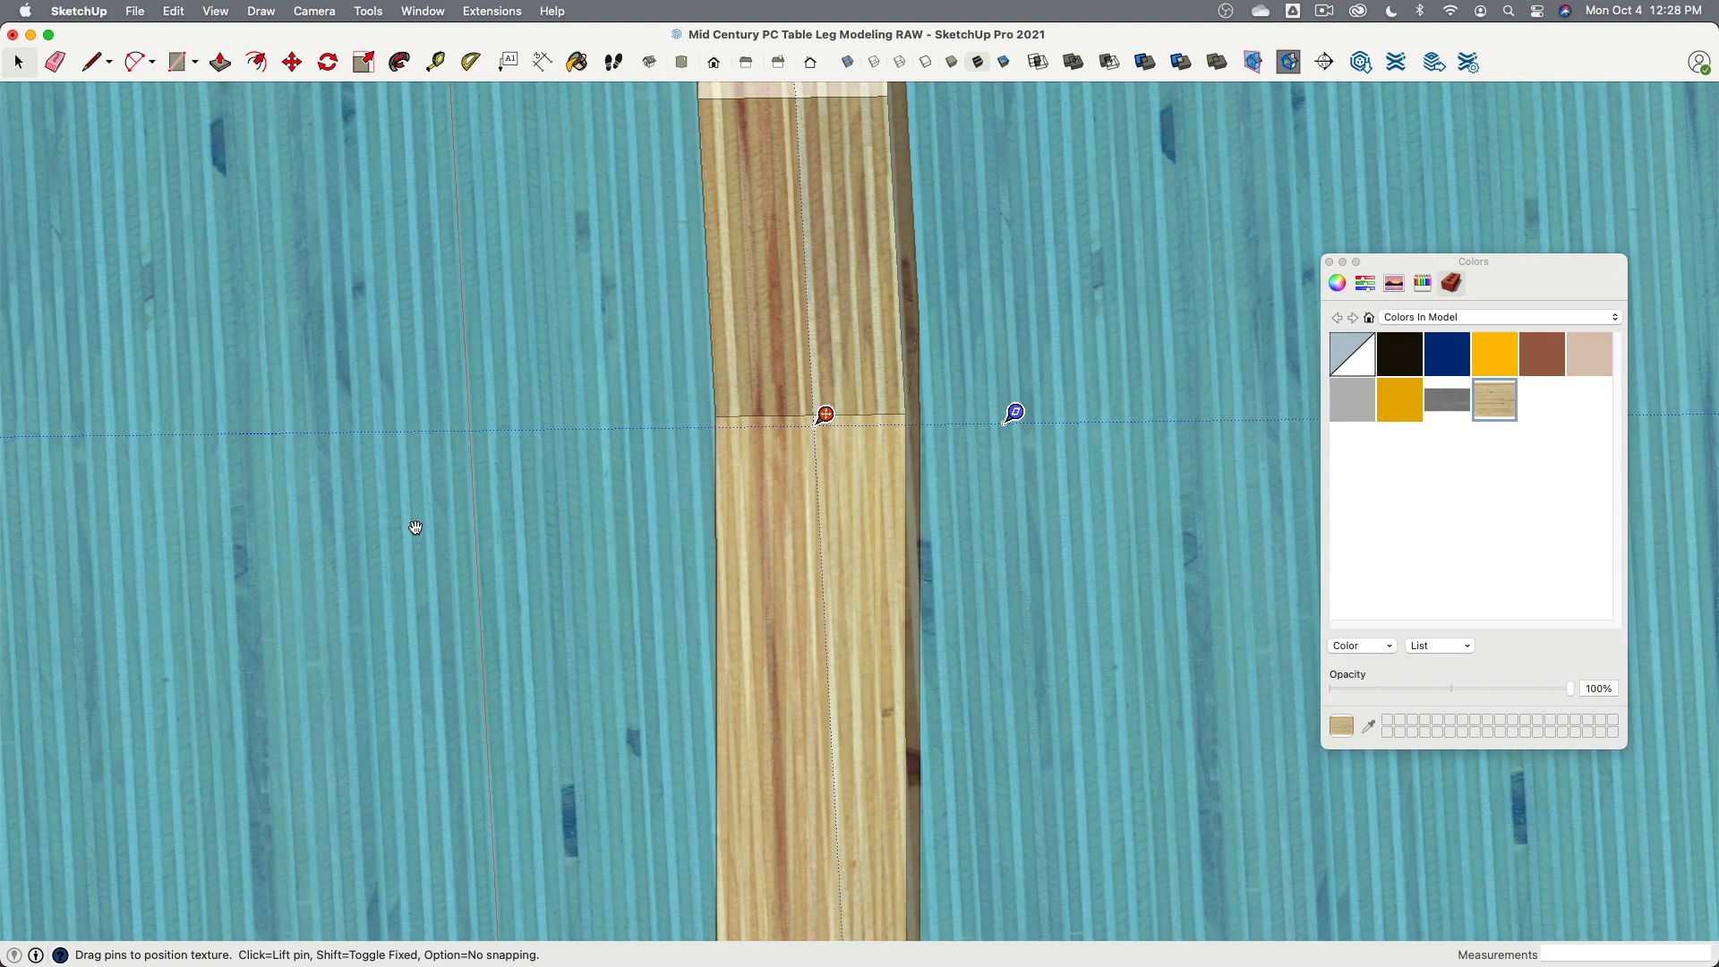
pyautogui.scroll(-3, 532, 416)
pyautogui.click(14, 63)
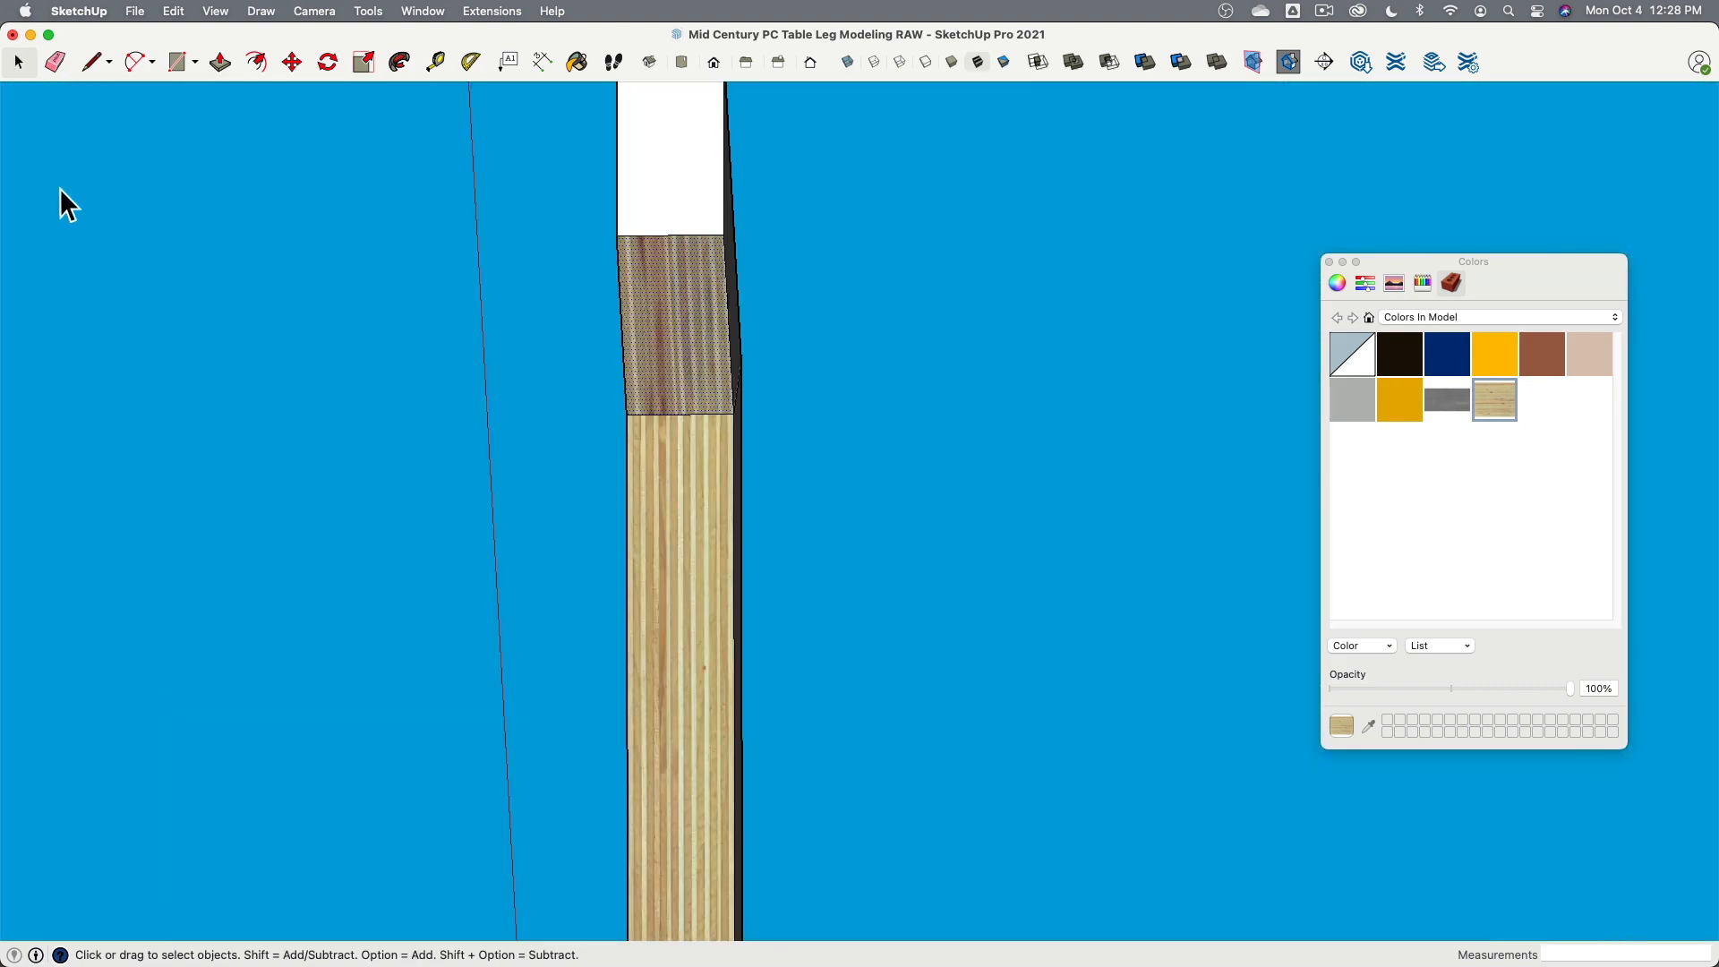
# - Orbit to the opposite narrow face and reposition its plywood texture by moving the pin sideways to align the layers
pyautogui.moveTo(411, 340); pyautogui.dragTo(1276, 452, button='middle')
pyautogui.rightClick(807, 417)
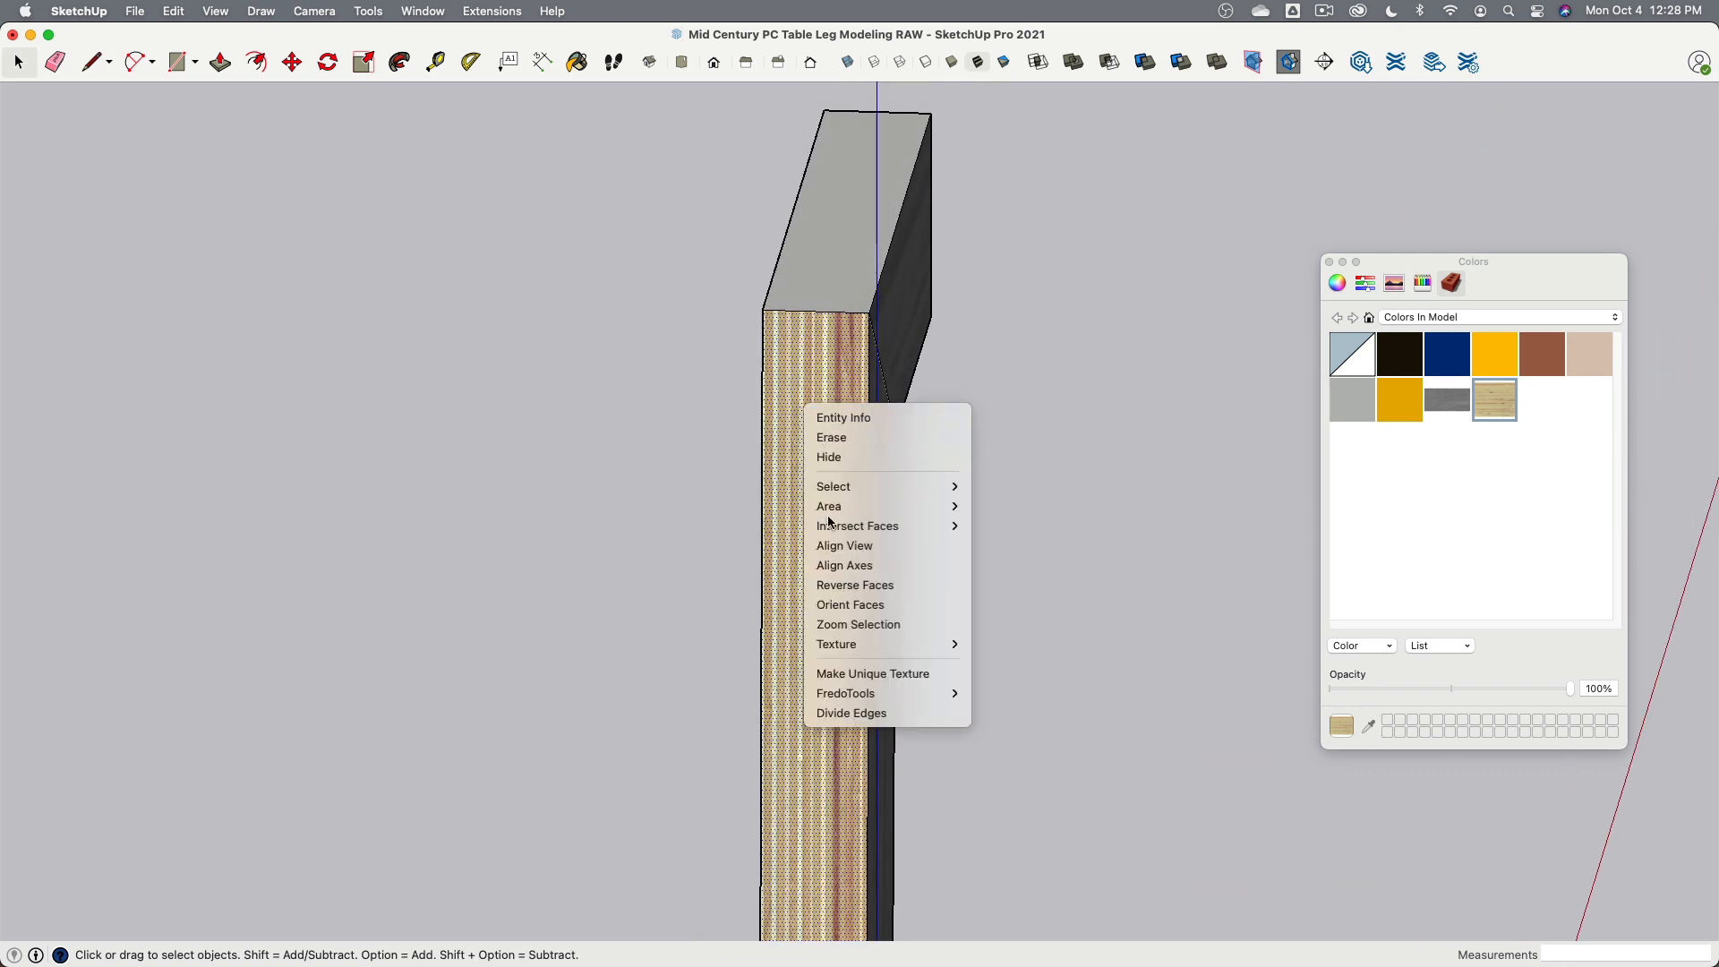
pyautogui.moveTo(931, 645)
pyautogui.click(989, 646)
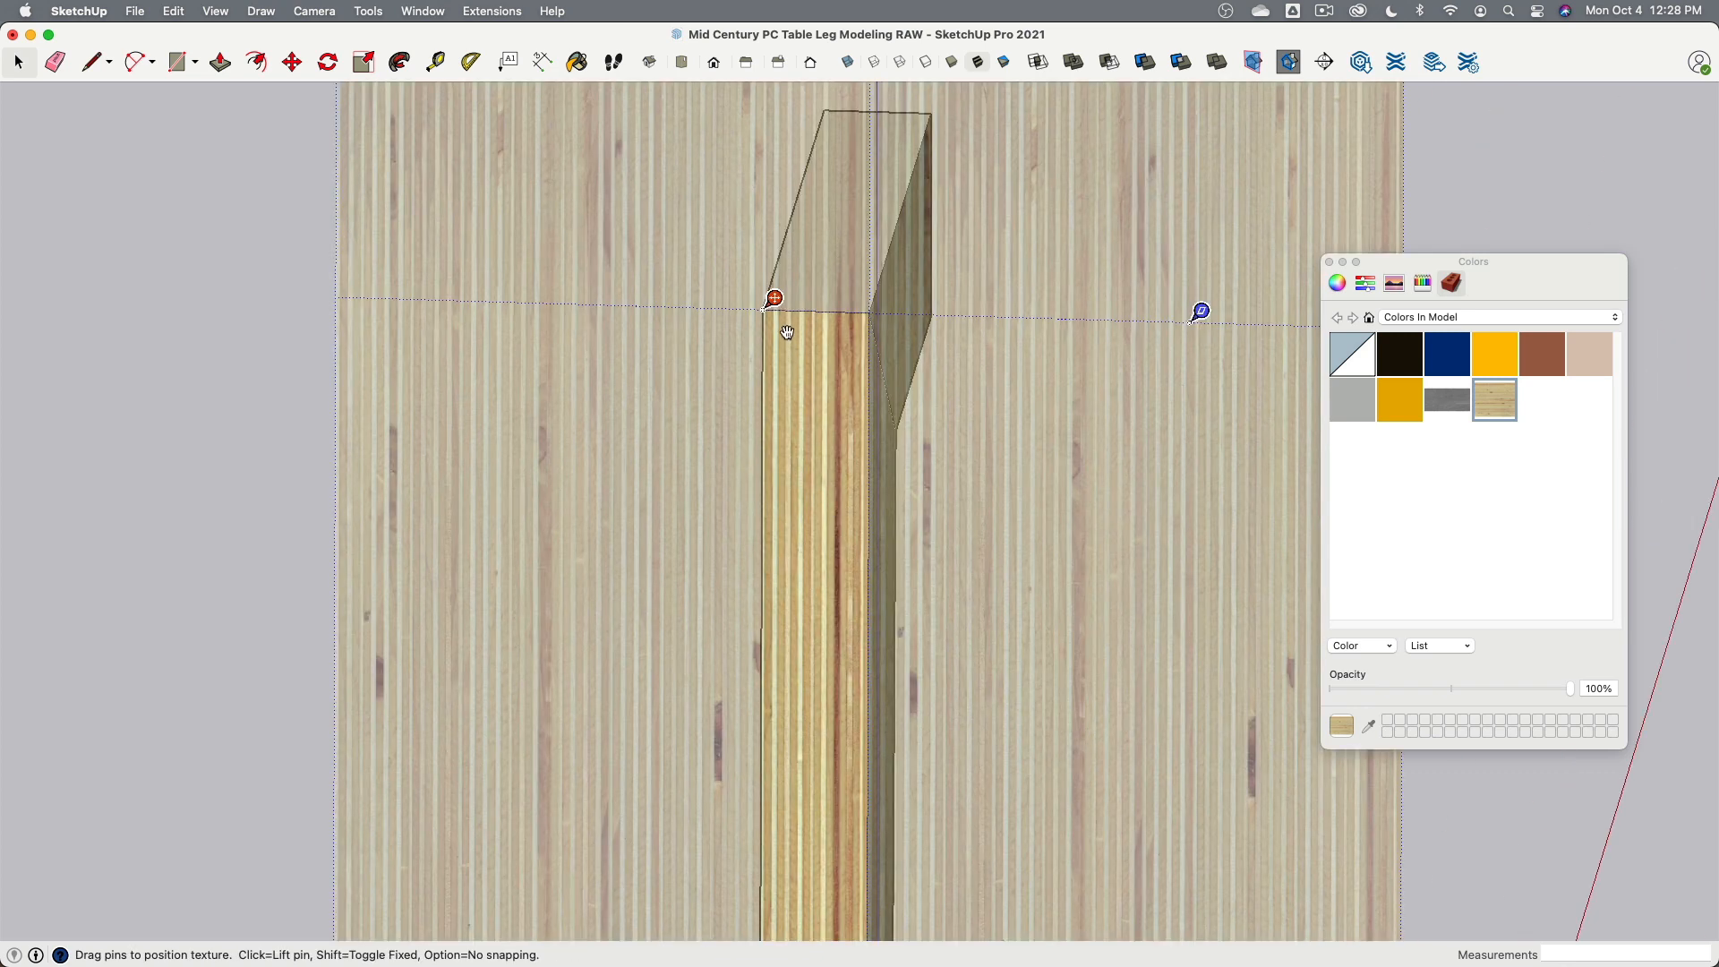
pyautogui.moveTo(777, 299); pyautogui.dragTo(587, 288)
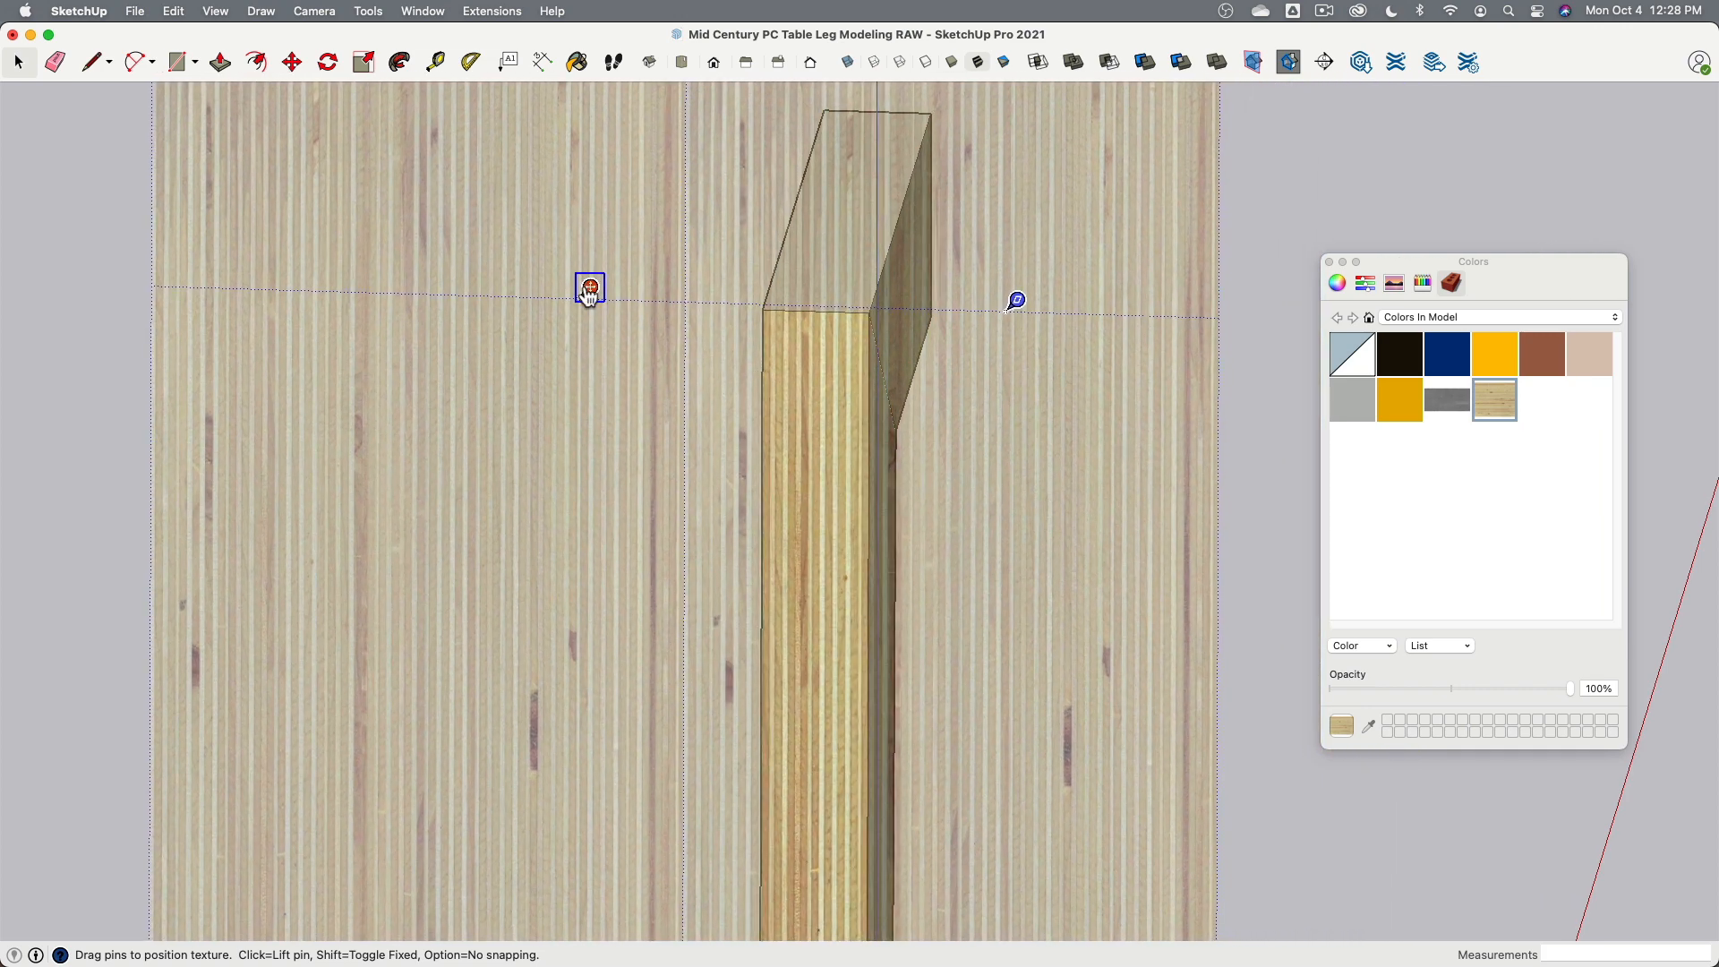
pyautogui.click(1324, 215)
pyautogui.click(1078, 566)
# - Position the plywood texture on the angled upper section of that narrow face so its layers follow the mitre
pyautogui.scroll(-3, 1088, 548)
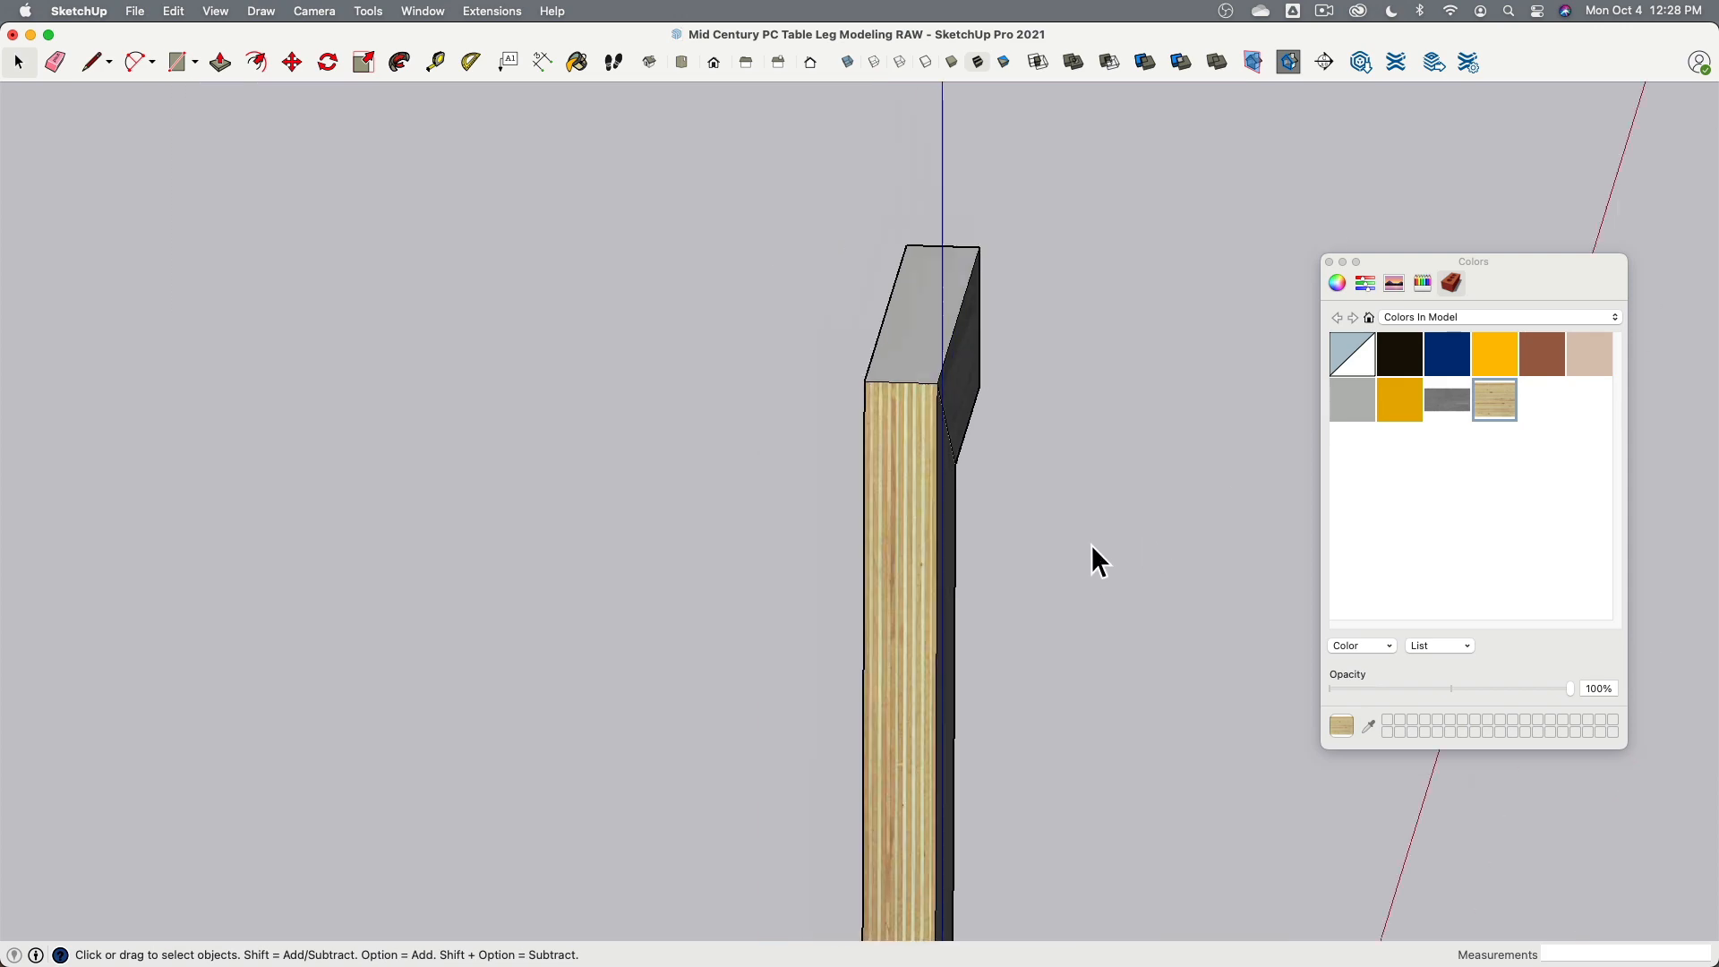
pyautogui.scroll(-5, 1093, 548)
pyautogui.moveTo(1029, 376); pyautogui.dragTo(713, 460, button='middle')
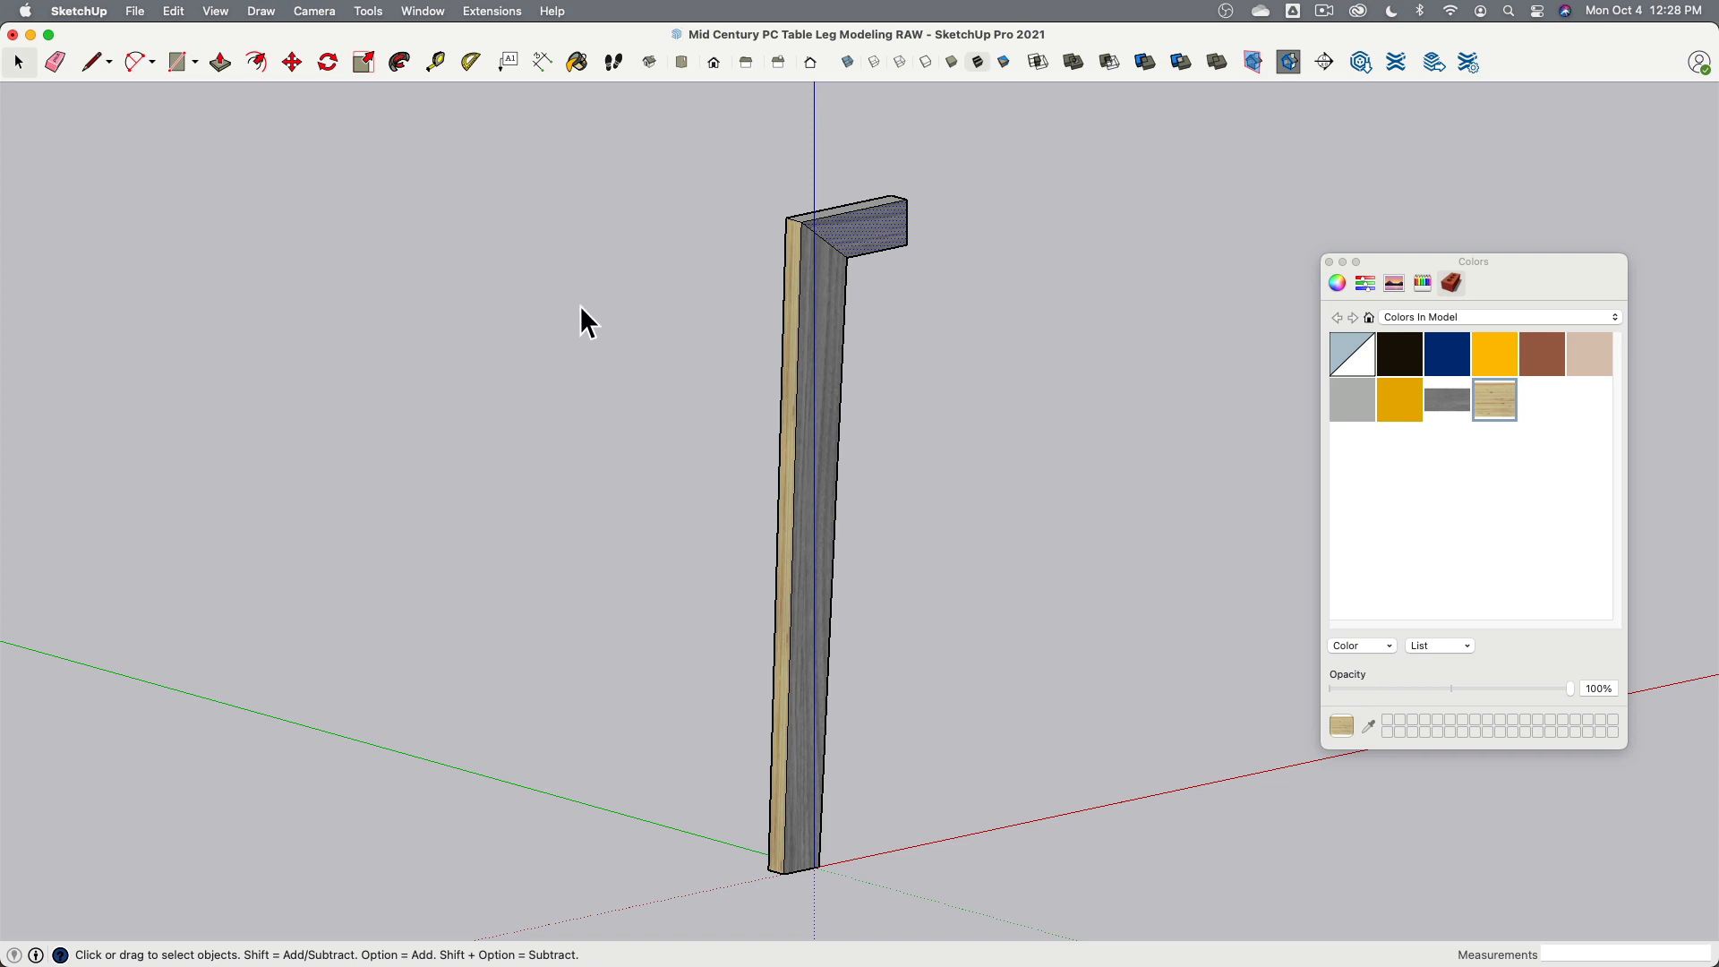
pyautogui.moveTo(581, 309); pyautogui.dragTo(980, 327, button='middle')
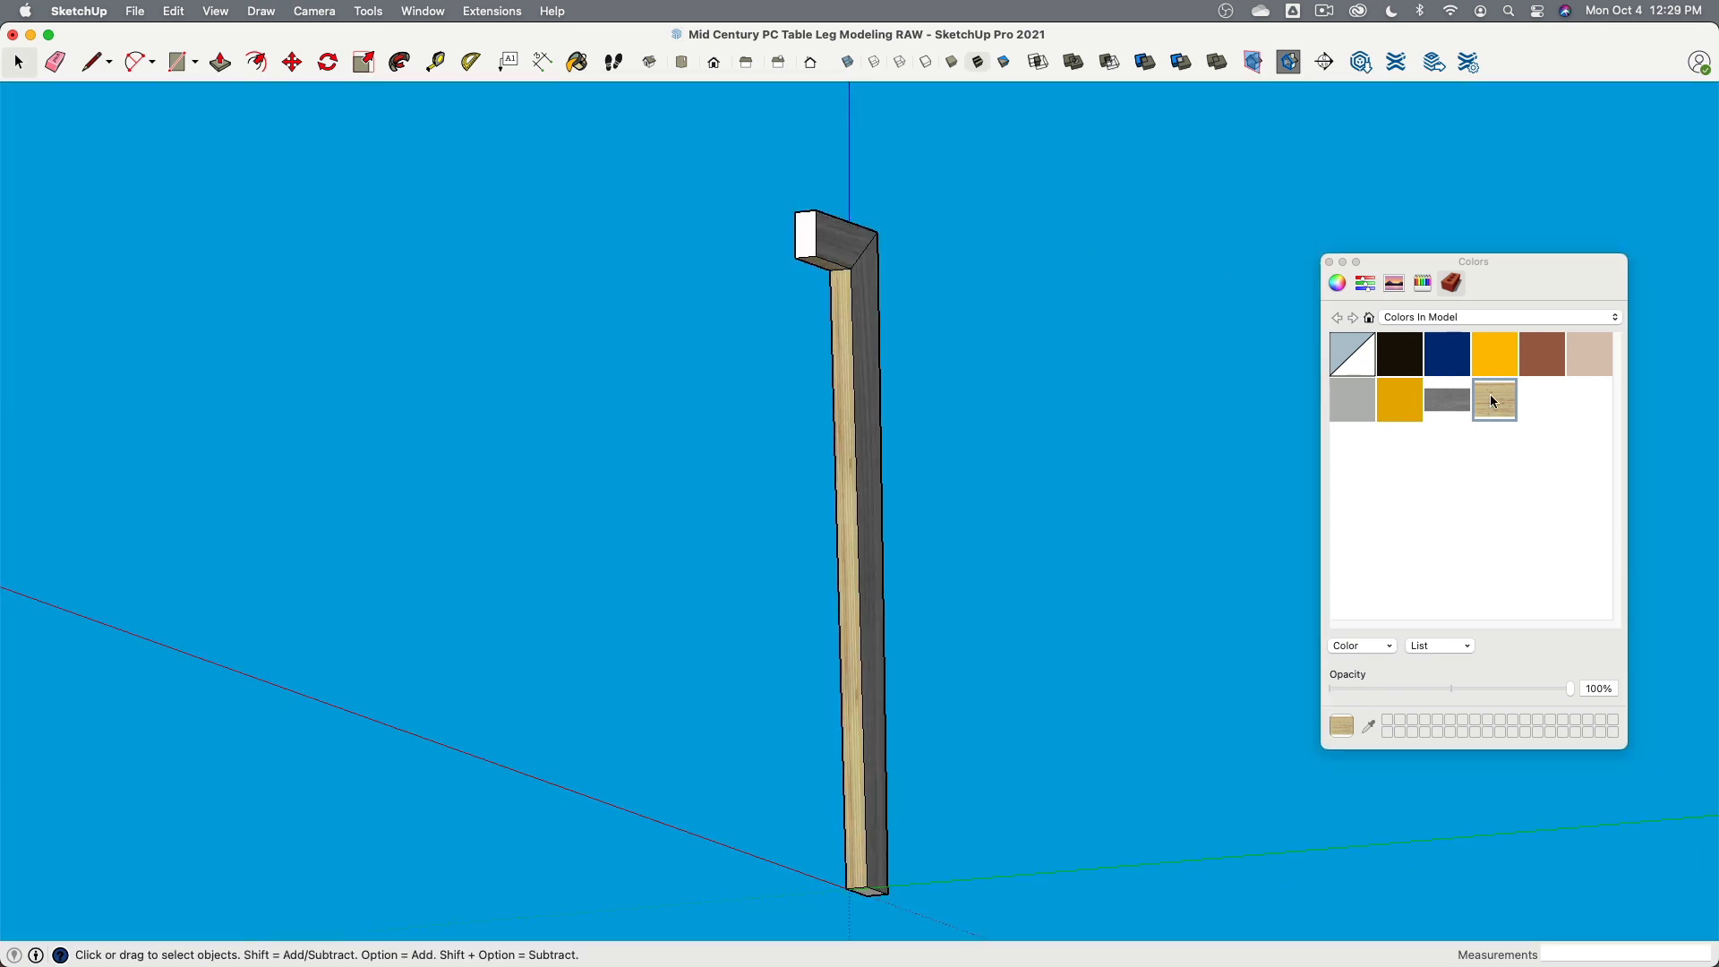
pyautogui.doubleClick(1505, 390)
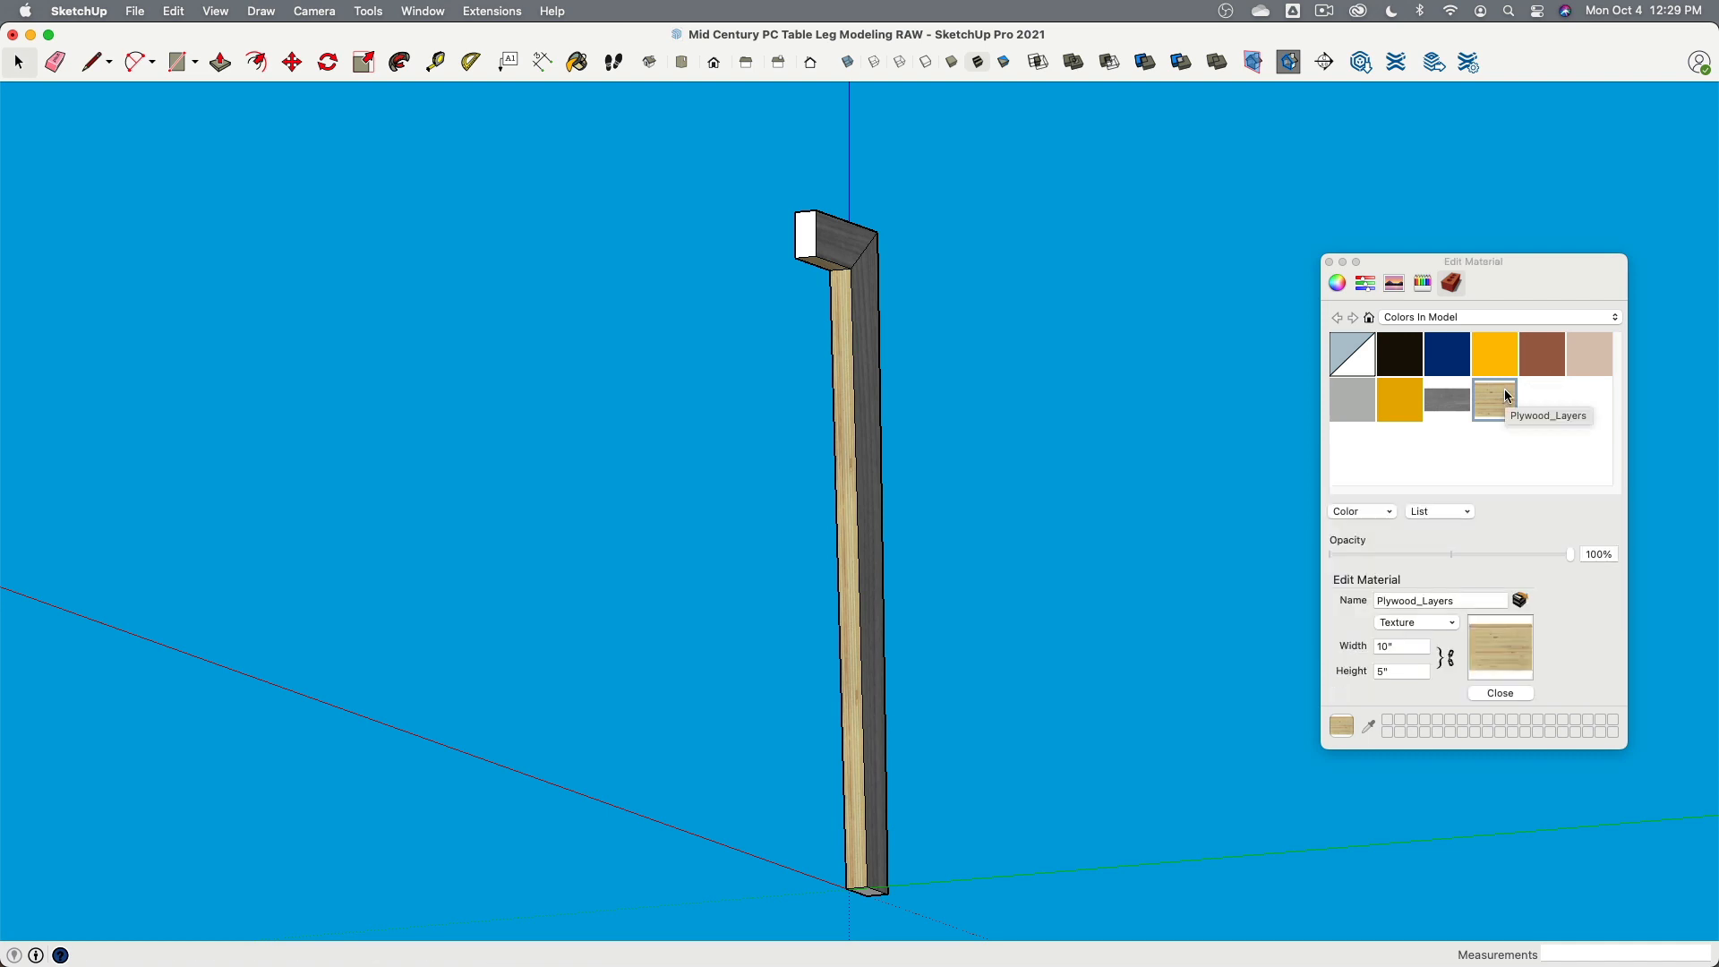
pyautogui.click(1368, 726)
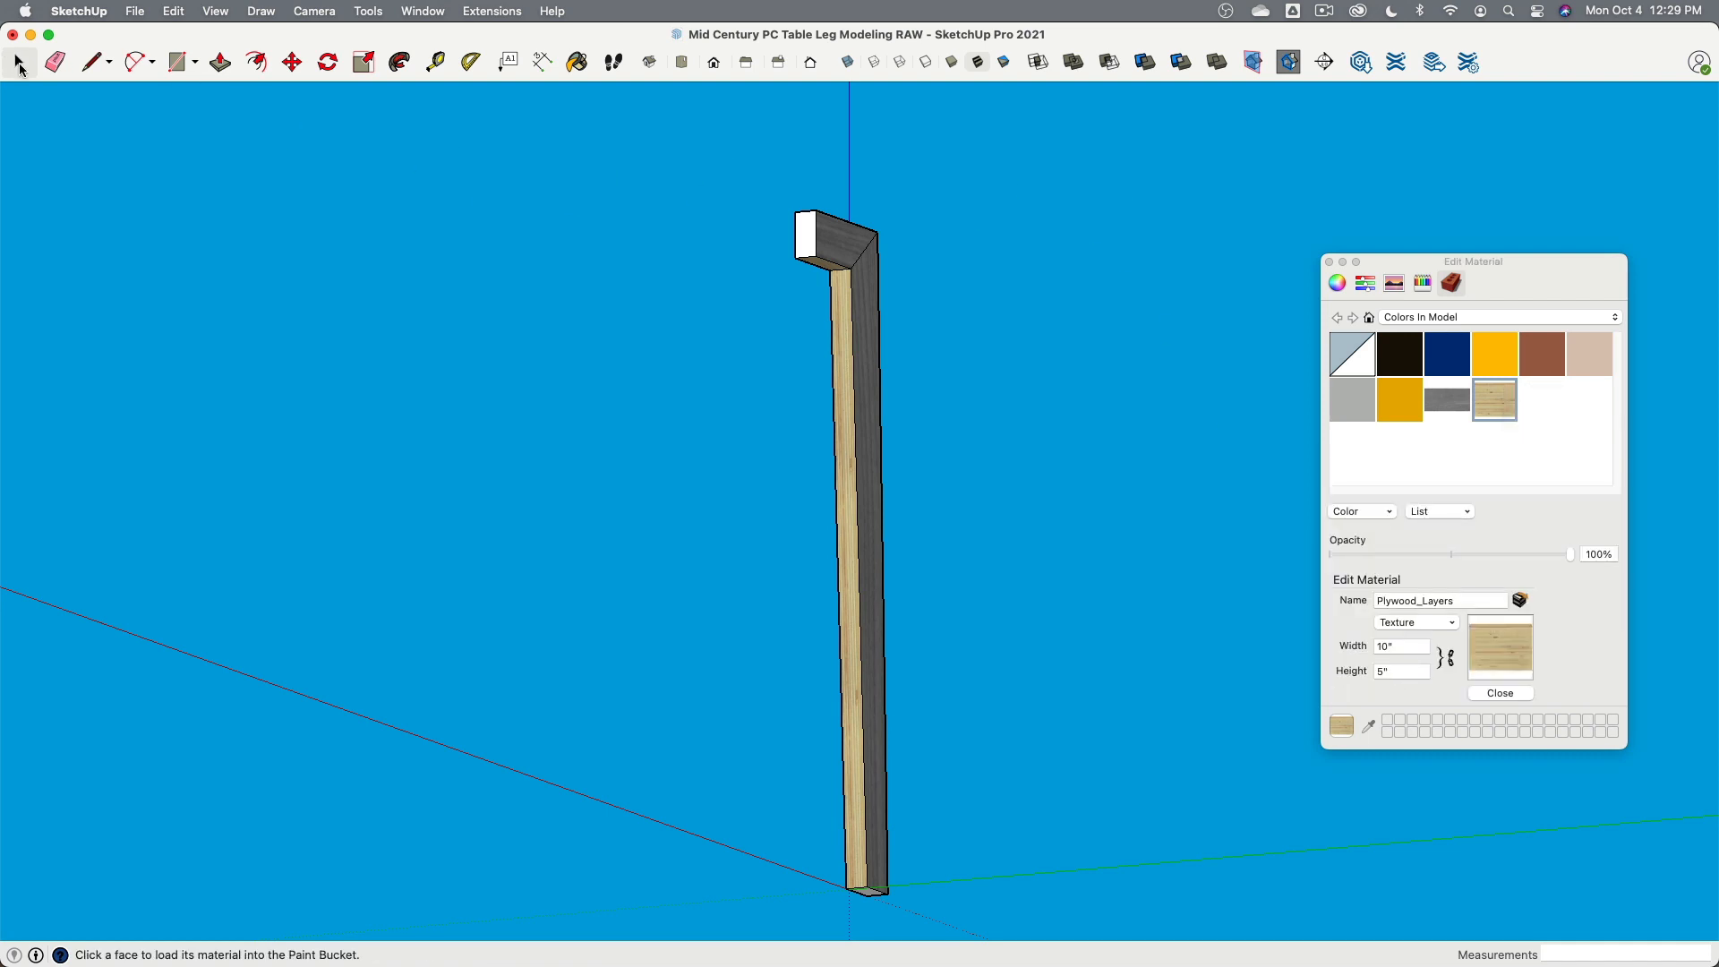
pyautogui.click(18, 62)
pyautogui.scroll(4, 852, 353)
pyautogui.click(848, 286)
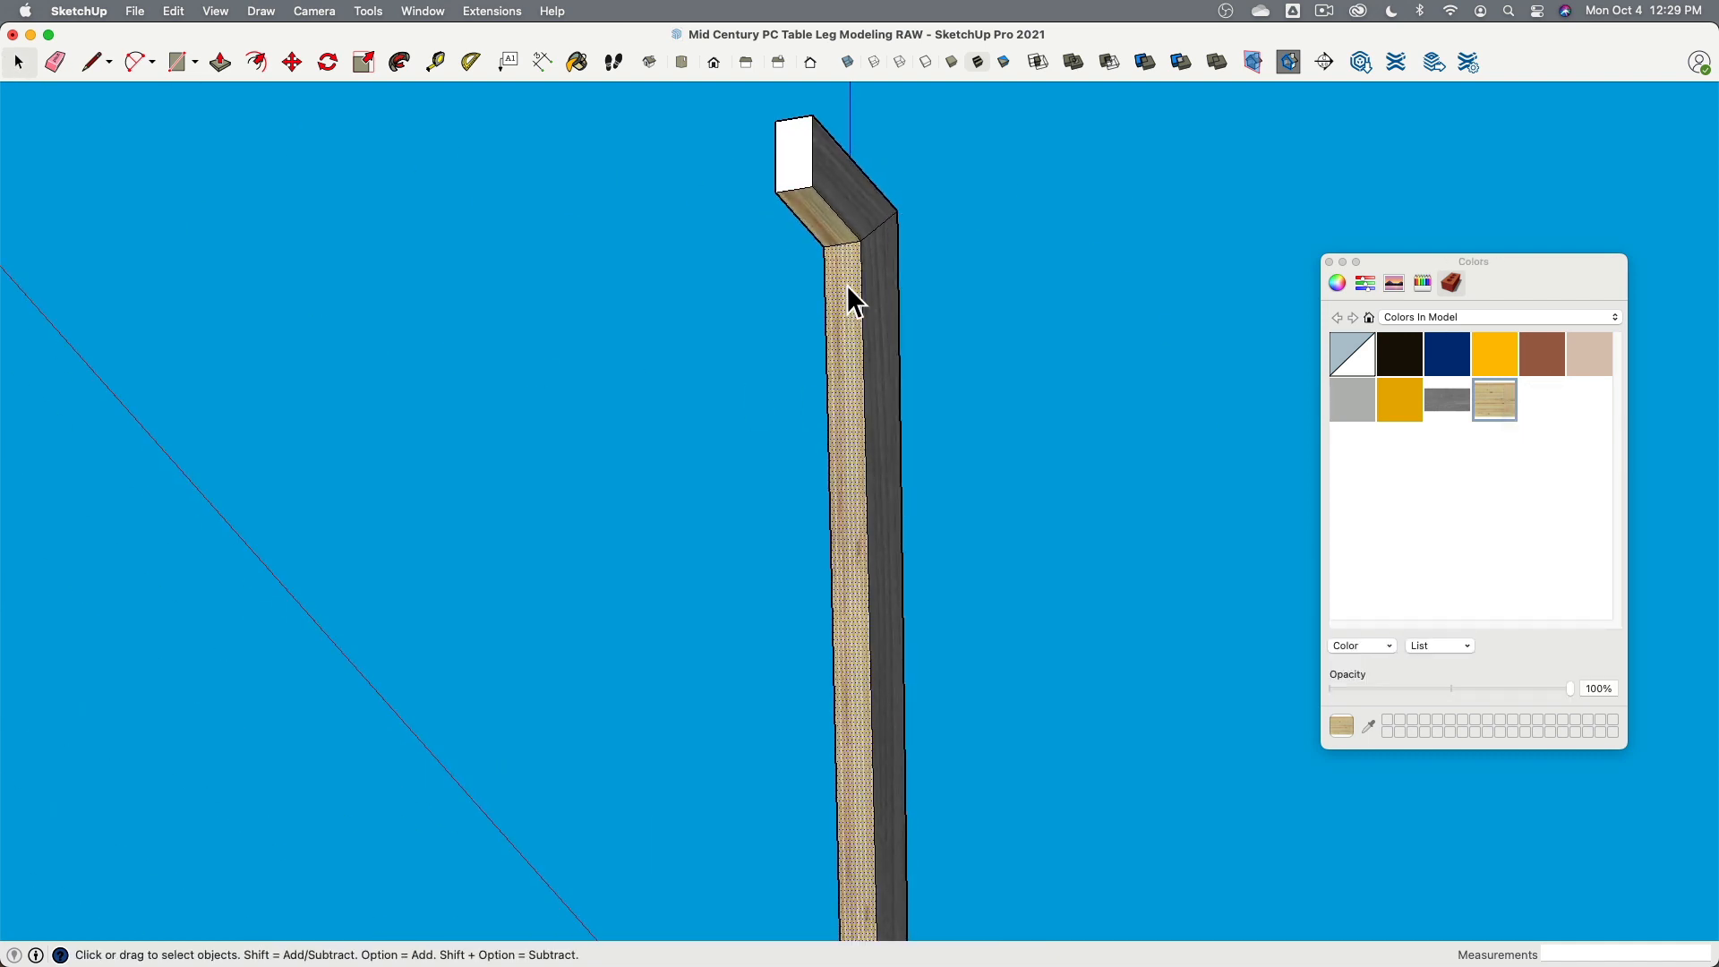
pyautogui.rightClick(847, 280)
pyautogui.moveTo(922, 513)
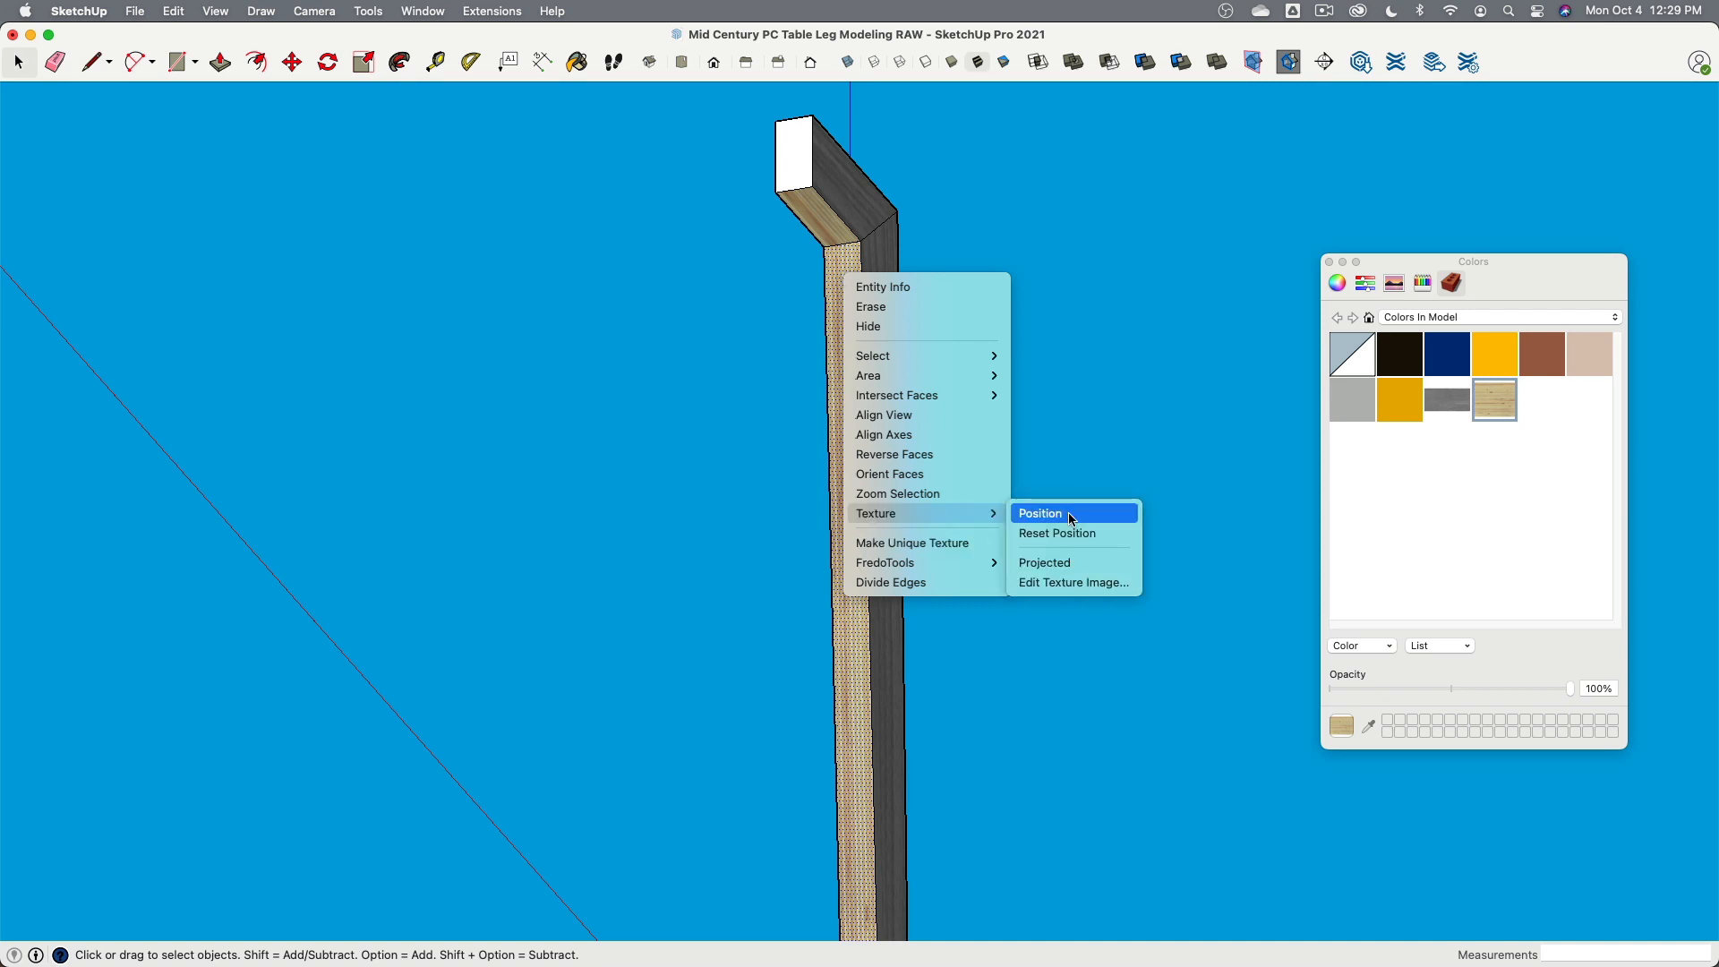
pyautogui.click(1071, 517)
pyautogui.moveTo(1069, 320); pyautogui.dragTo(1164, 278, button='middle')
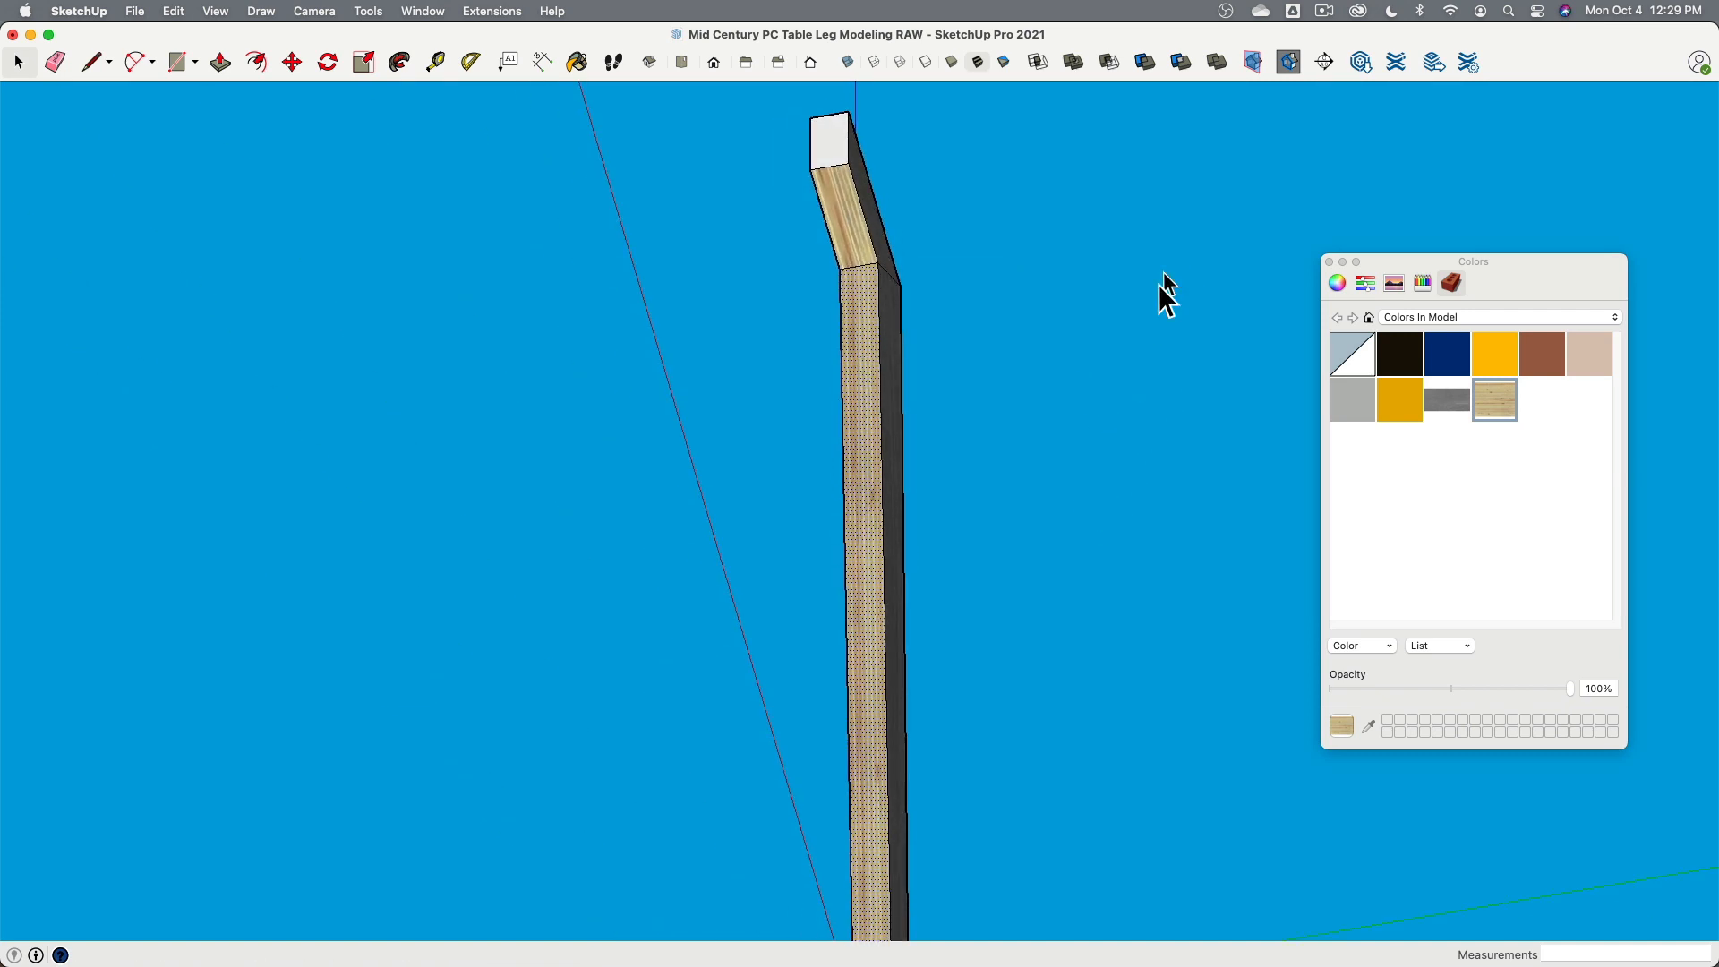
pyautogui.click(1075, 314)
pyautogui.moveTo(1331, 180); pyautogui.dragTo(537, 538, button='middle')
pyautogui.moveTo(1021, 433); pyautogui.dragTo(842, 404, button='middle')
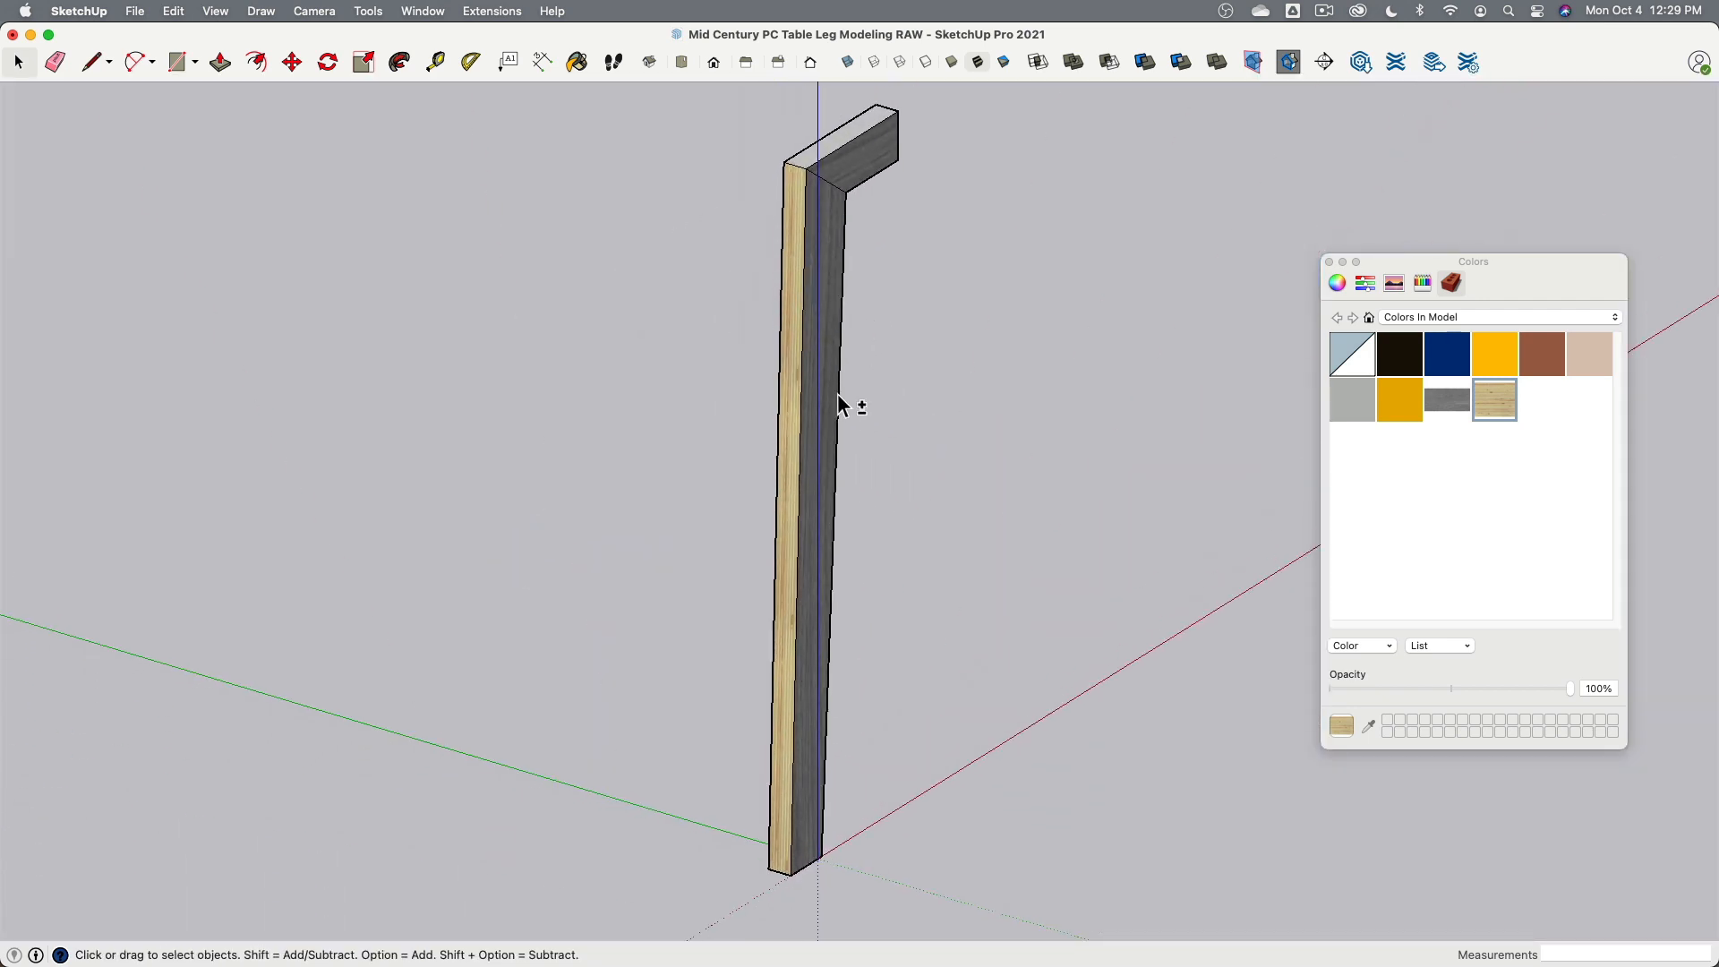